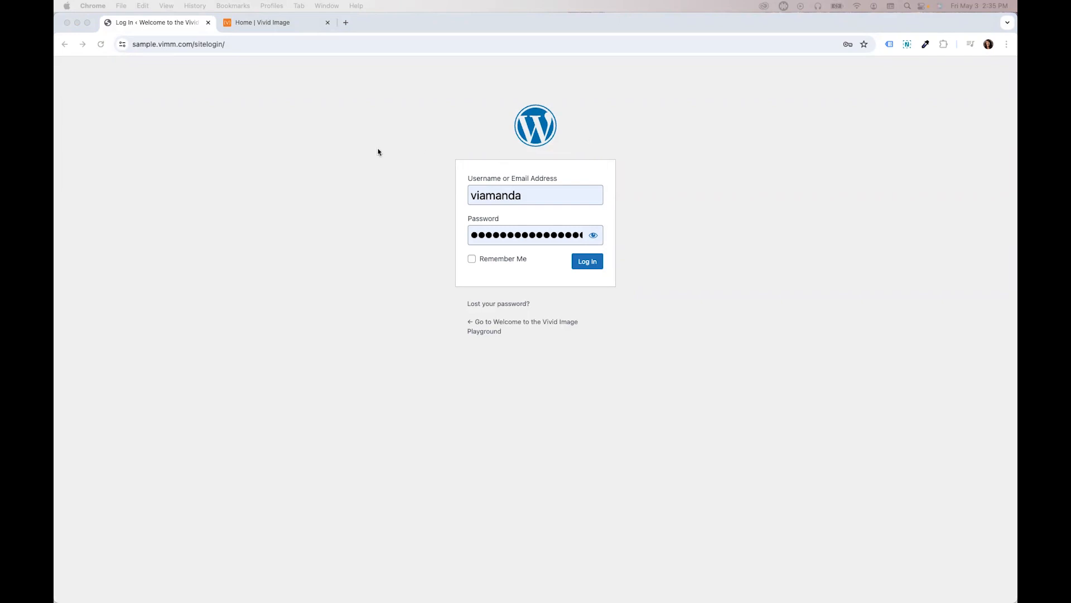
- Examine the login page's web address
{"action": "left_click", "coordinate": [190, 44]}
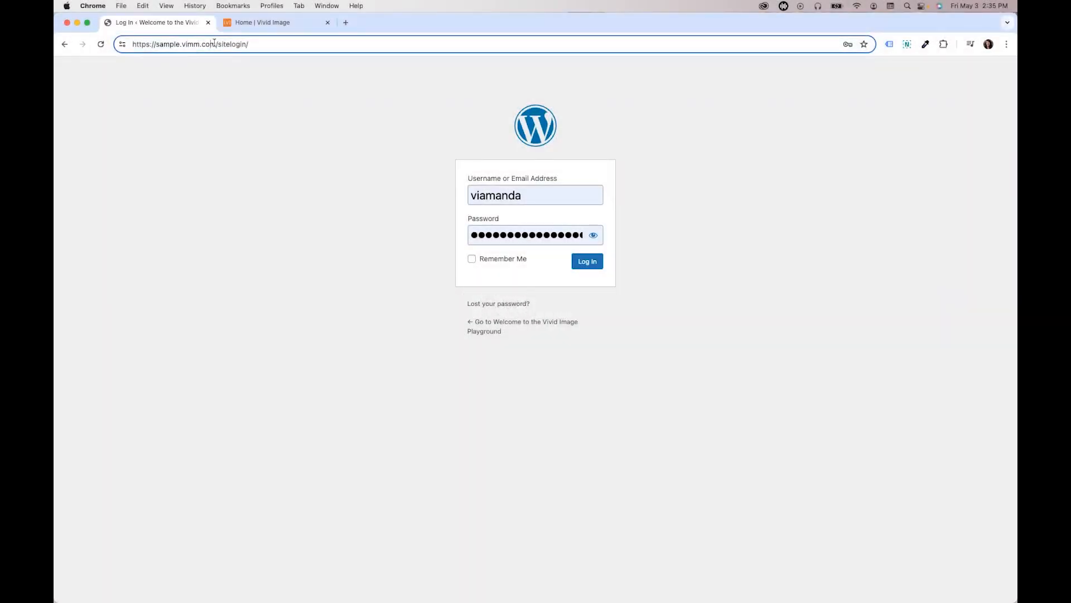
{"action": "left_click_drag", "start_coordinate": [215, 44], "coordinate": [128, 34]}
{"action": "left_click", "coordinate": [246, 44]}
{"action": "left_click_drag", "start_coordinate": [215, 44], "coordinate": [251, 45]}
{"action": "left_click", "coordinate": [303, 107]}
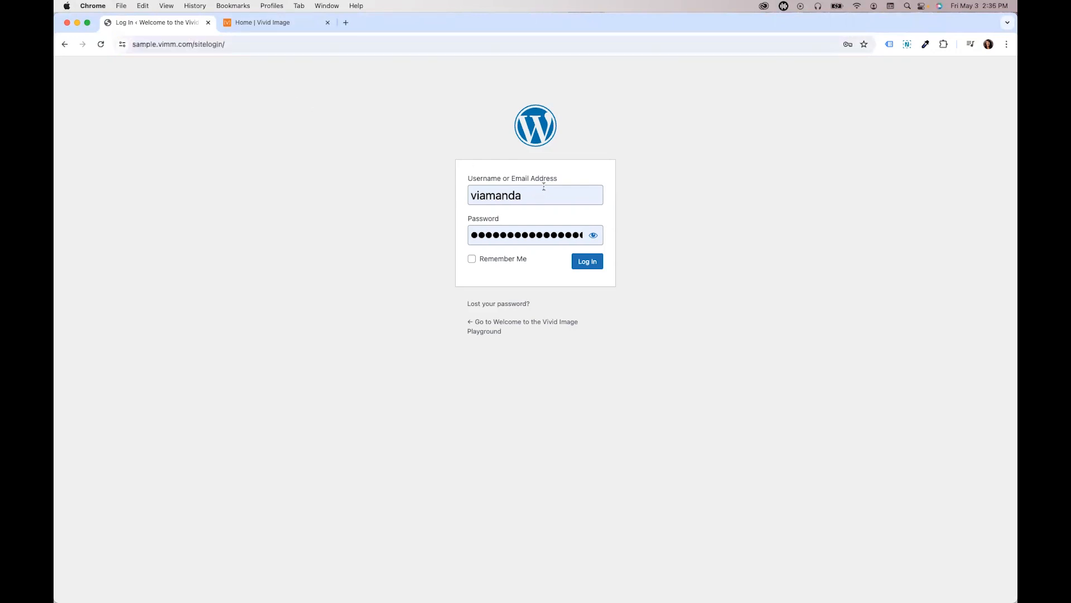
- Log in to the WordPress admin with the saved username and password
{"action": "left_click", "coordinate": [505, 200]}
{"action": "left_click", "coordinate": [735, 209]}
{"action": "left_click", "coordinate": [585, 265]}
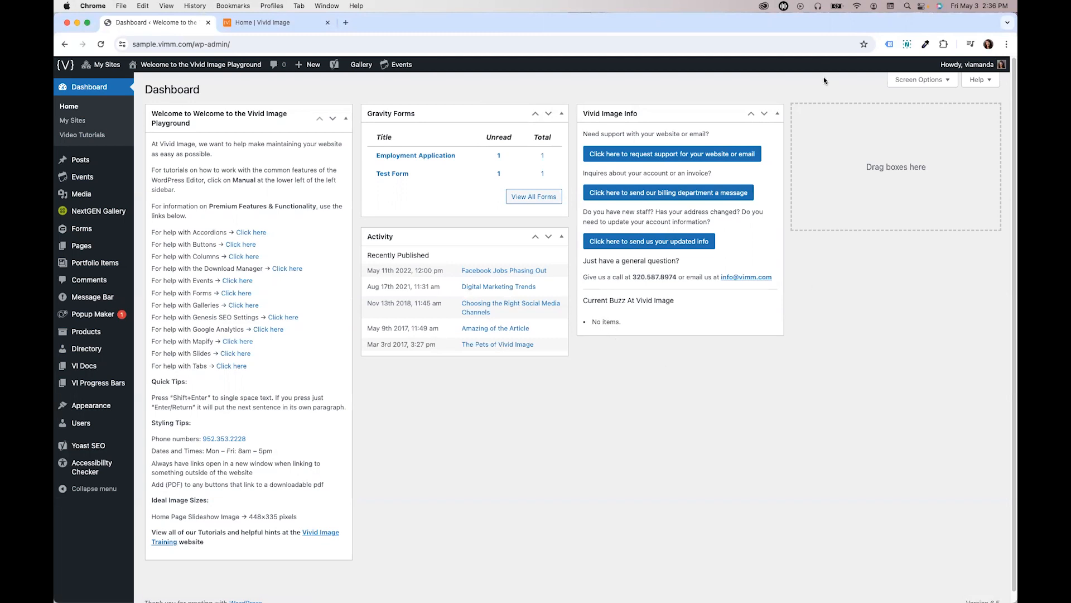
- Open the user's profile and review its personal options, name and contact info fields
{"action": "mouse_move", "coordinate": [953, 66]}
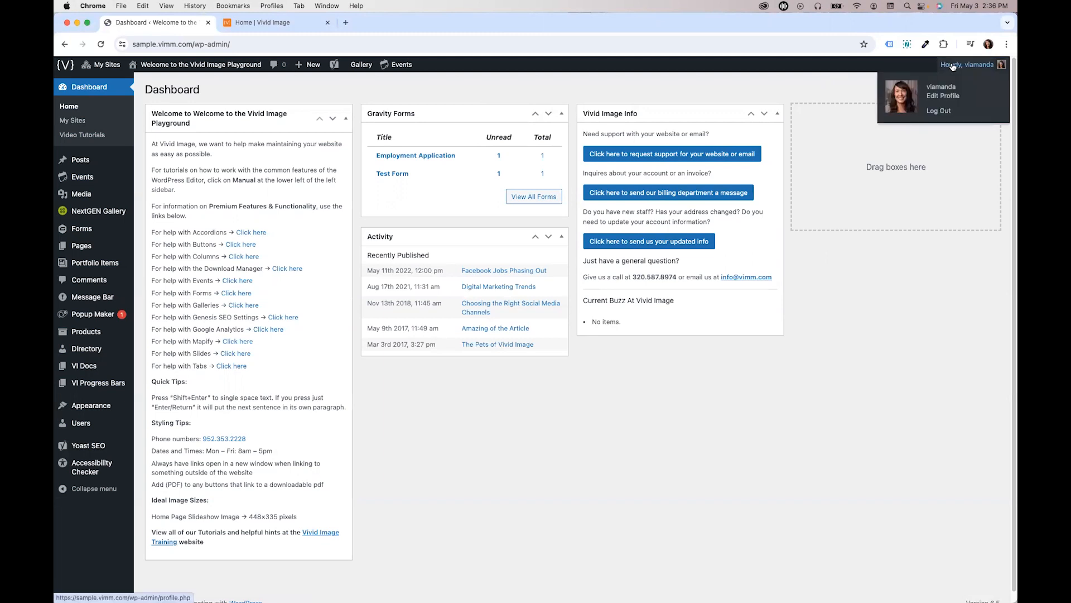
{"action": "left_click", "coordinate": [948, 95]}
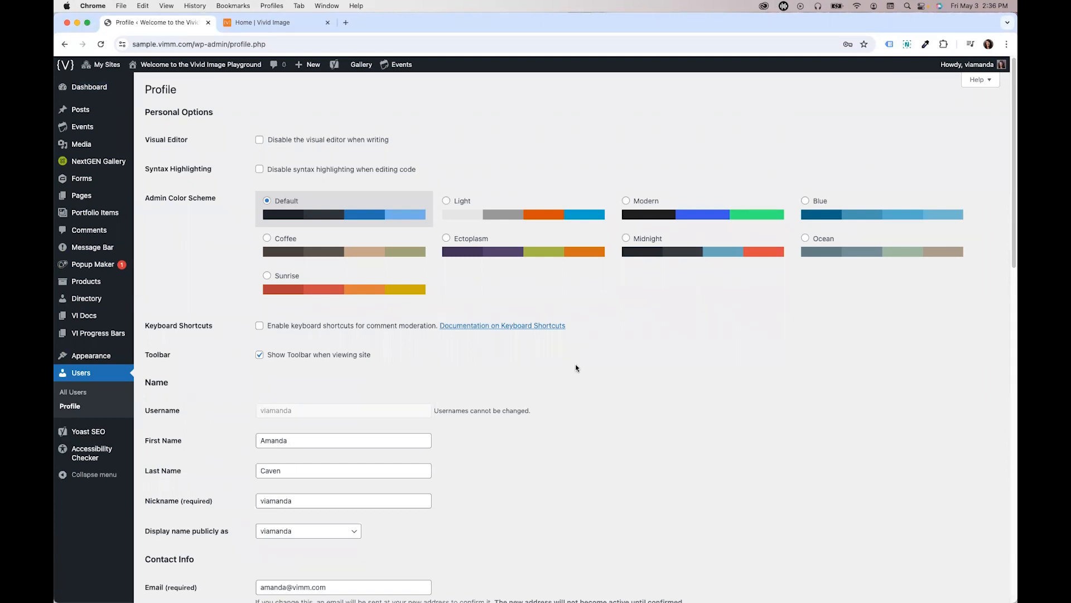
{"action": "scroll", "coordinate": [576, 368], "scroll_direction": "down", "scroll_amount": 3}
{"action": "left_click", "coordinate": [356, 388]}
{"action": "double_click", "coordinate": [356, 388]}
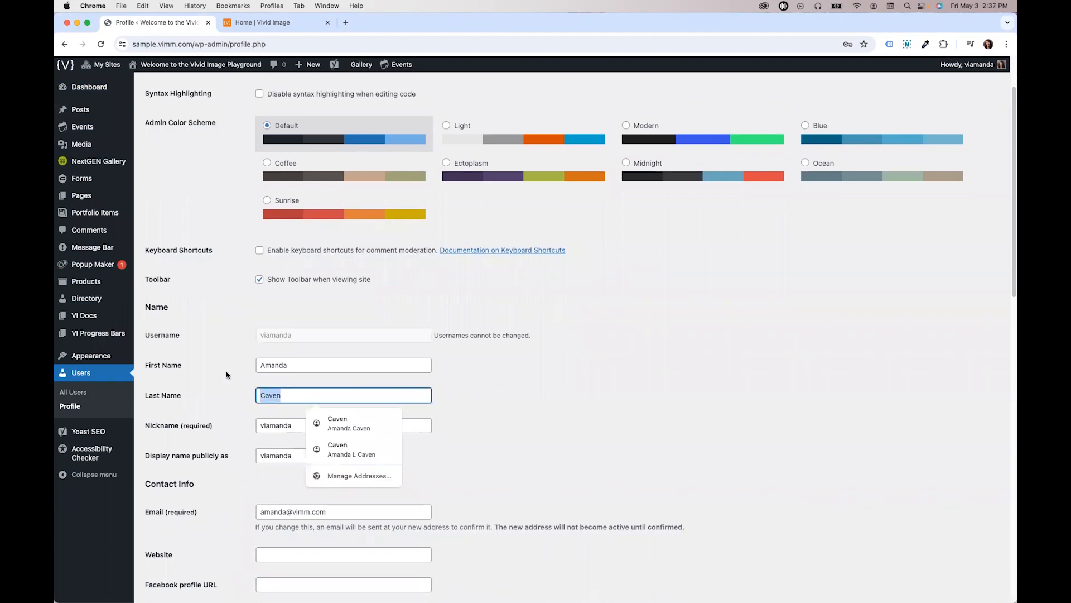
{"action": "left_click_drag", "start_coordinate": [288, 394], "coordinate": [258, 393]}
{"action": "left_click", "coordinate": [459, 394]}
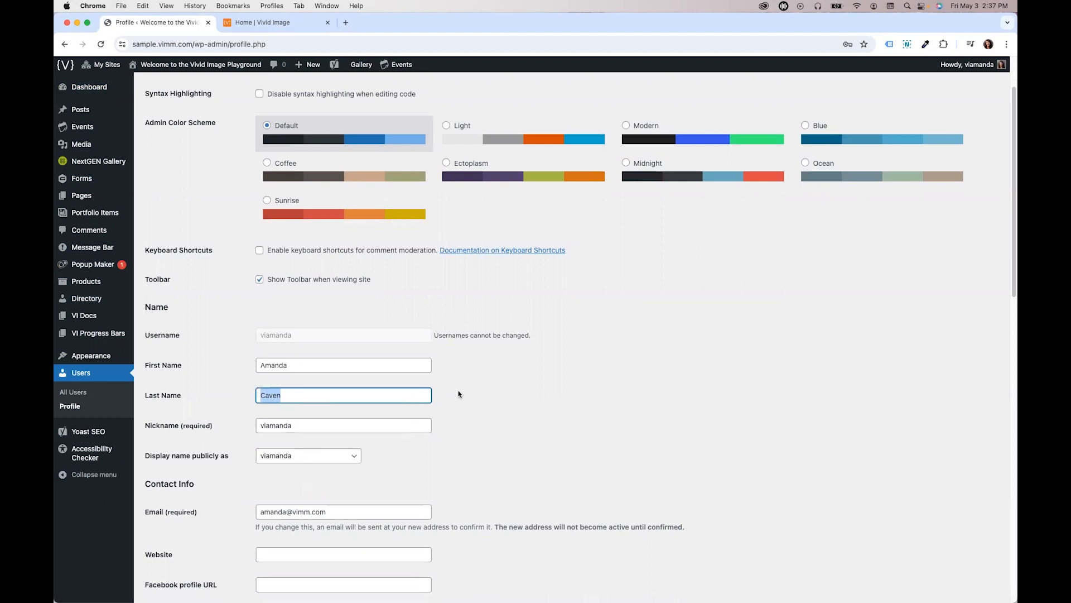
{"action": "scroll", "coordinate": [458, 394], "scroll_direction": "down", "scroll_amount": 5}
{"action": "left_click_drag", "start_coordinate": [330, 349], "coordinate": [236, 338]}
{"action": "left_click", "coordinate": [261, 359]}
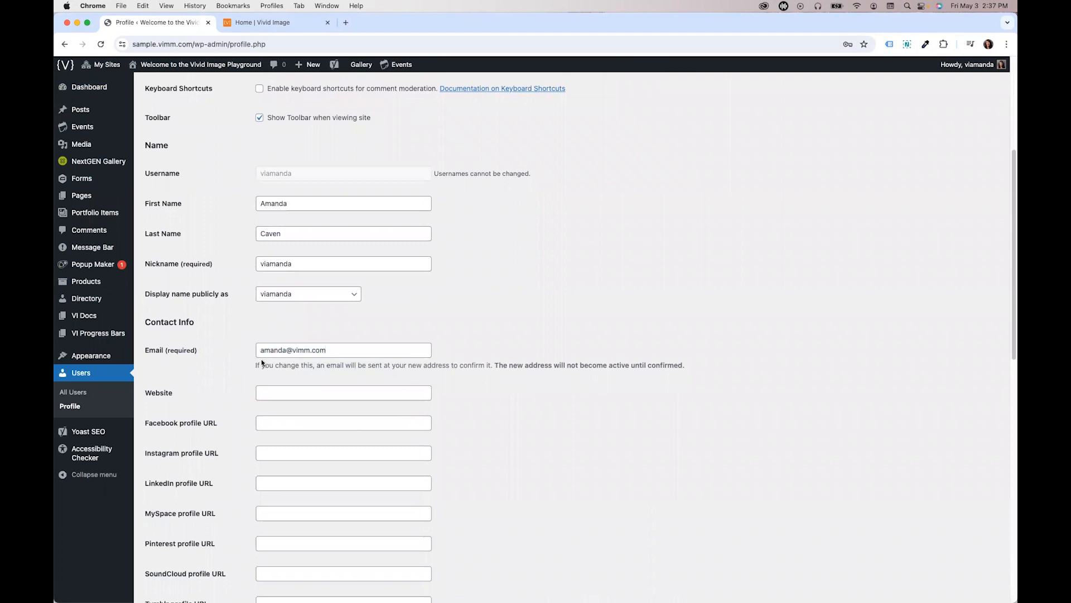
{"action": "scroll", "coordinate": [458, 374], "scroll_direction": "down", "scroll_amount": 10}
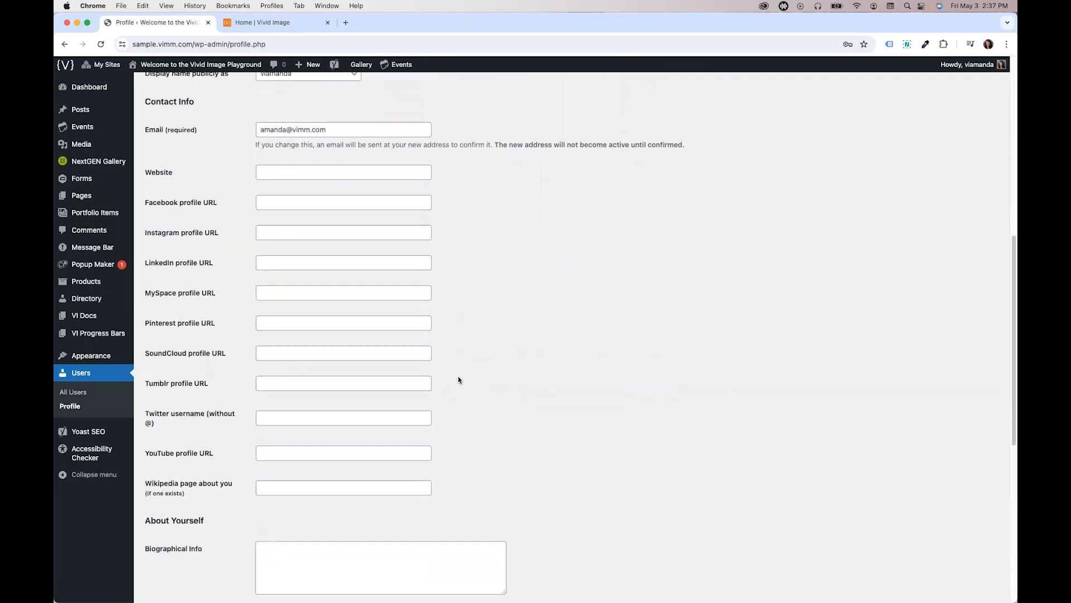
{"action": "scroll", "coordinate": [458, 379], "scroll_direction": "down", "scroll_amount": 2}
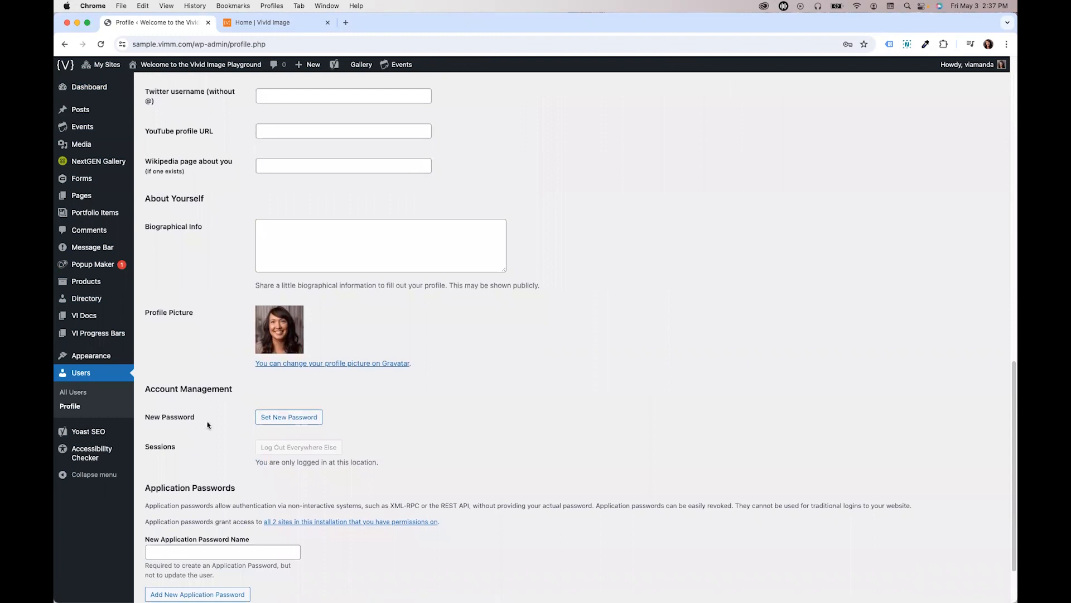
- Generate a new password in the profile's account management section and select it
{"action": "left_click", "coordinate": [275, 424]}
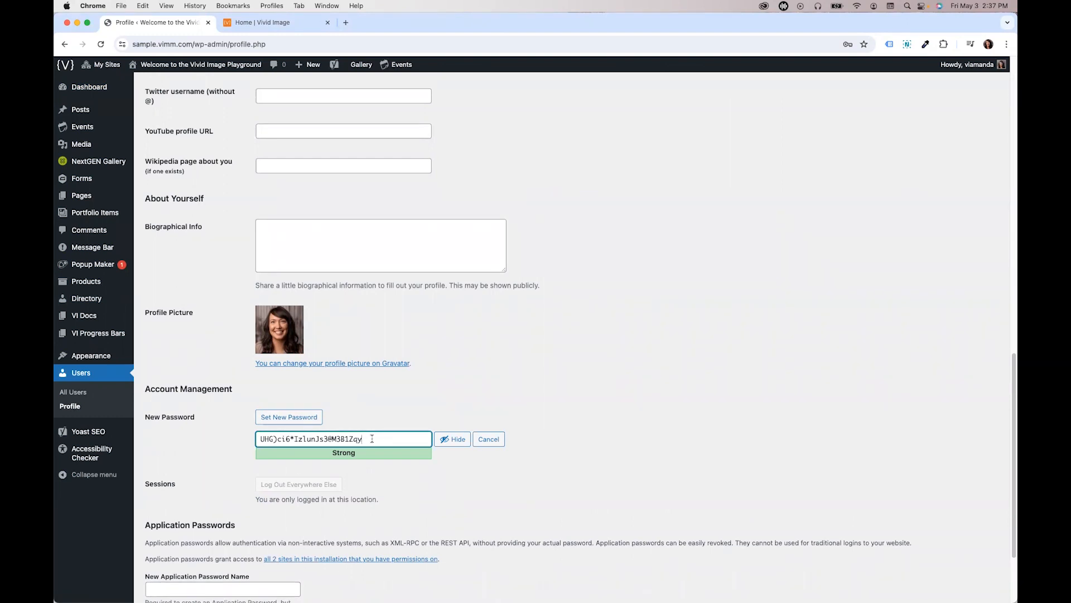
{"action": "left_click_drag", "start_coordinate": [372, 438], "coordinate": [263, 439]}
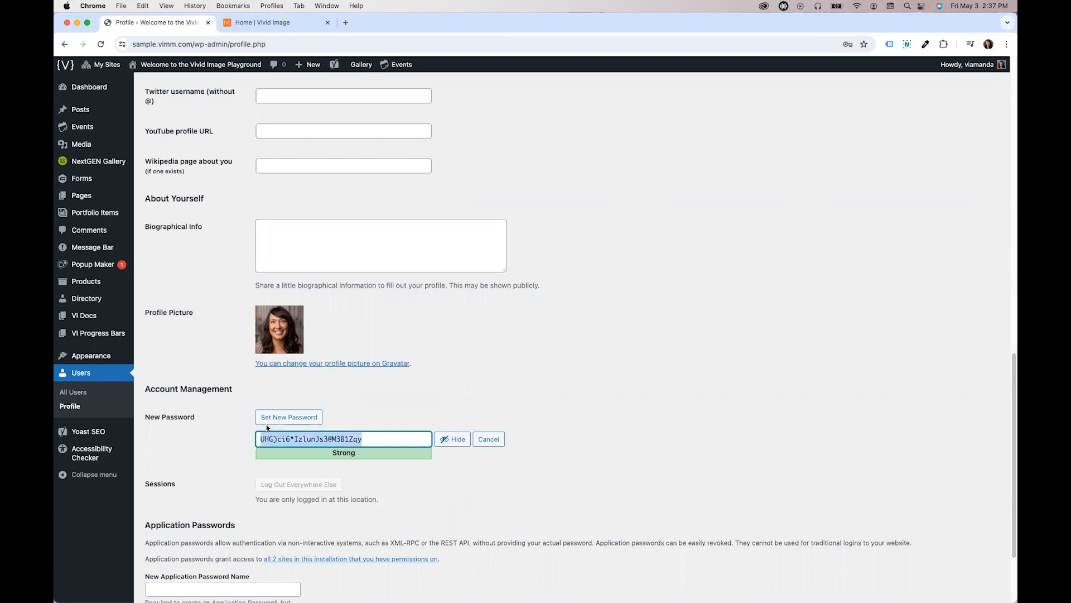
{"action": "left_click", "coordinate": [508, 438]}
{"action": "scroll", "coordinate": [522, 460], "scroll_direction": "down", "scroll_amount": 3}
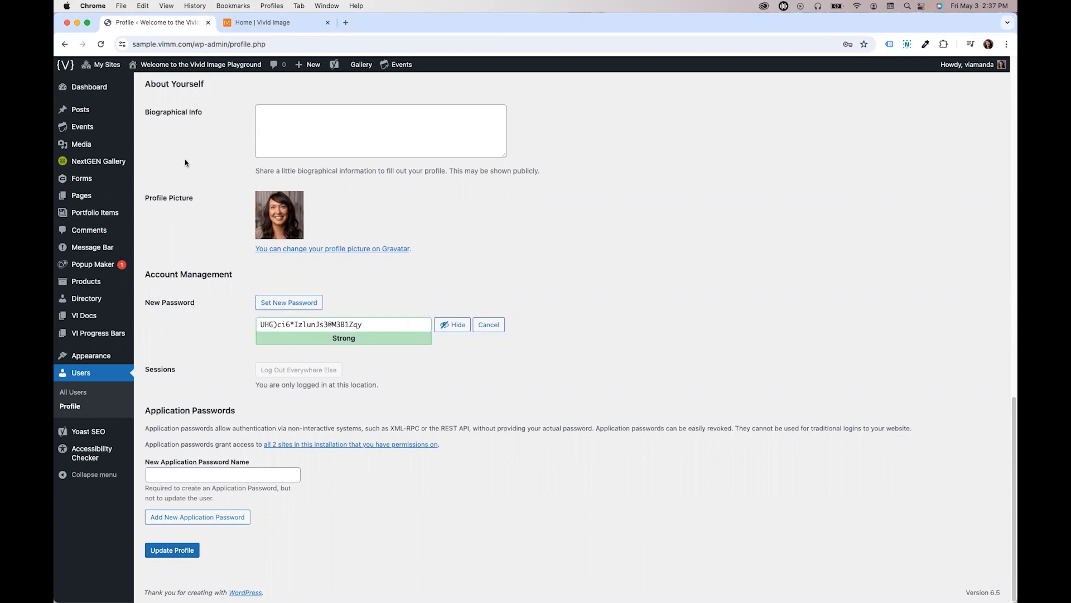
- Return to the Dashboard, leaving the profile without saving changes
{"action": "left_click", "coordinate": [89, 87]}
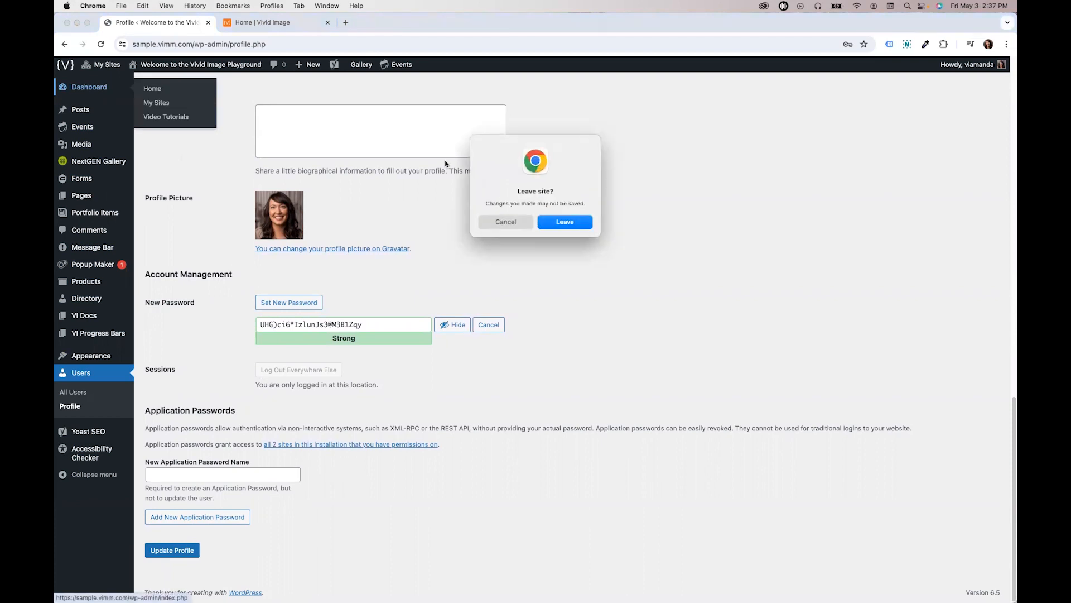
{"action": "left_click", "coordinate": [550, 222]}
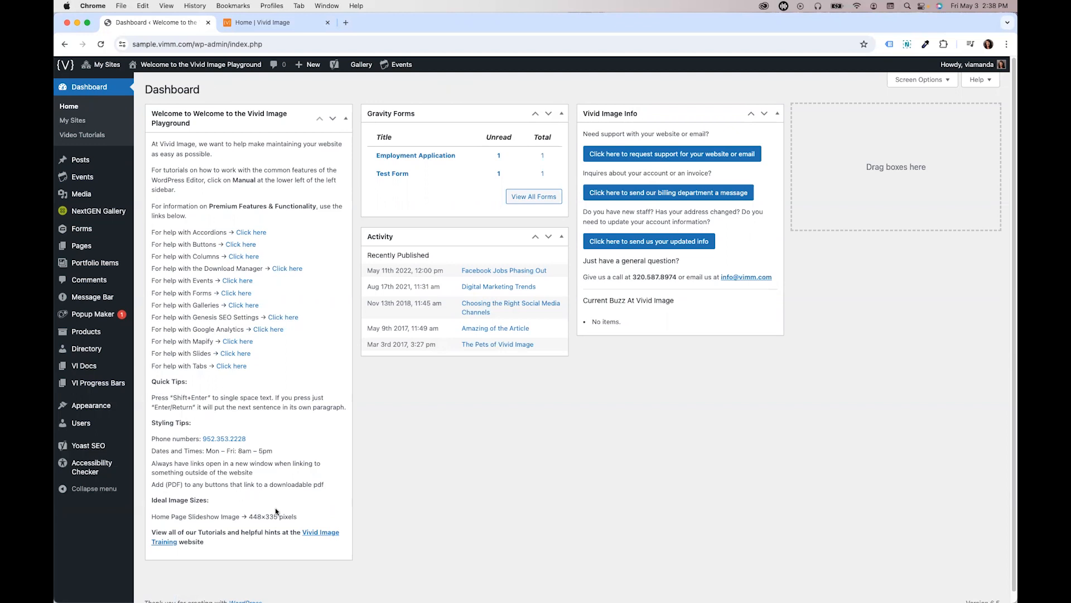
- Open the Dashboard's Screen Options and toggle the Welcome widget's visibility off and back on
{"action": "left_click_drag", "start_coordinate": [249, 516], "coordinate": [294, 515]}
{"action": "left_click", "coordinate": [294, 515]}
{"action": "left_click", "coordinate": [913, 82]}
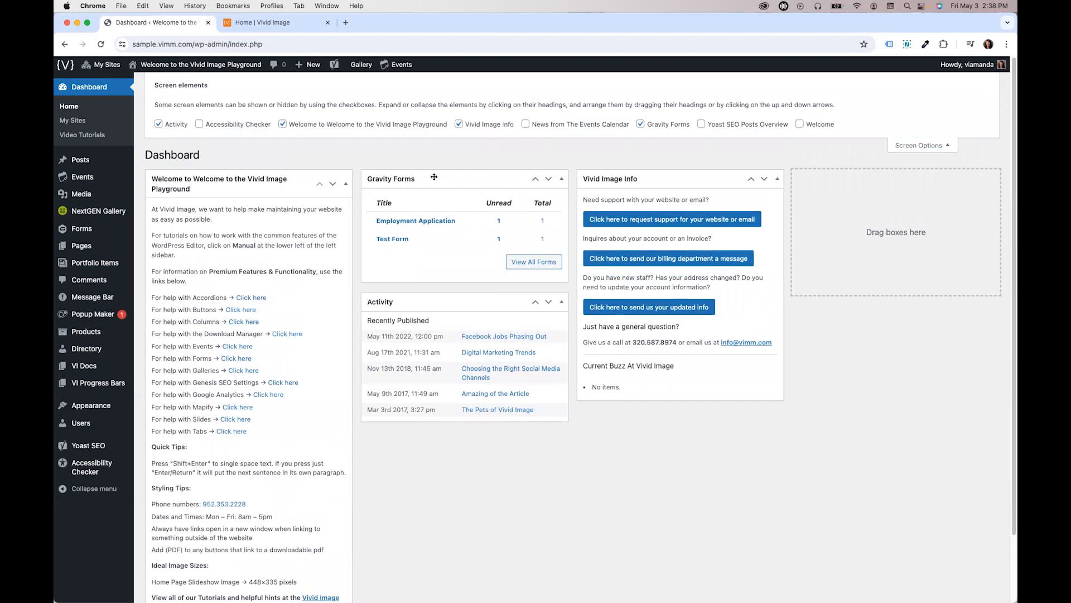
{"action": "left_click_drag", "start_coordinate": [433, 179], "coordinate": [435, 183]}
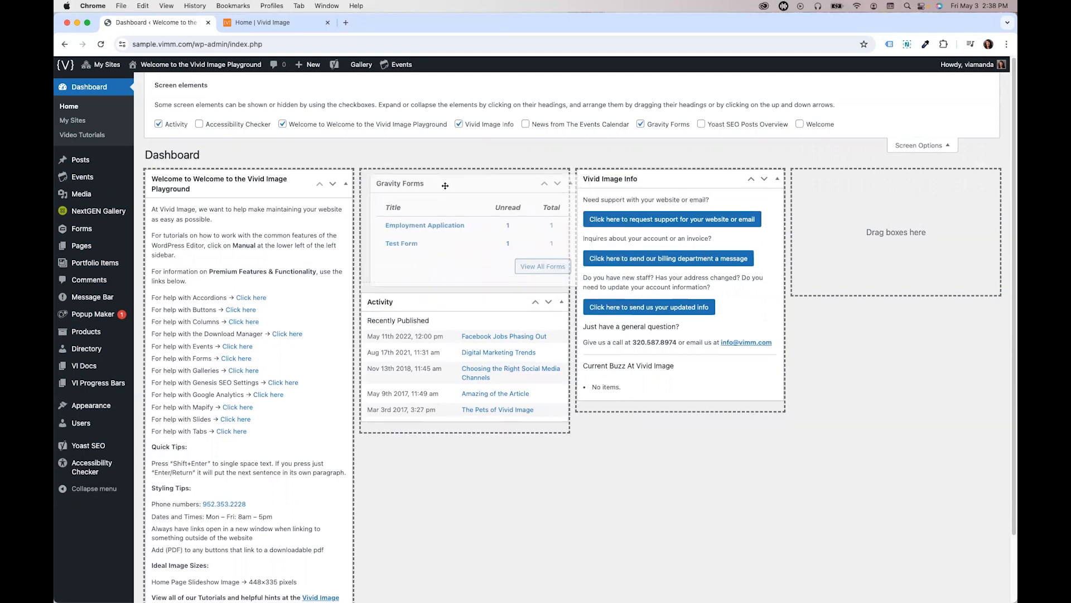
{"action": "left_click_drag", "start_coordinate": [263, 182], "coordinate": [393, 201]}
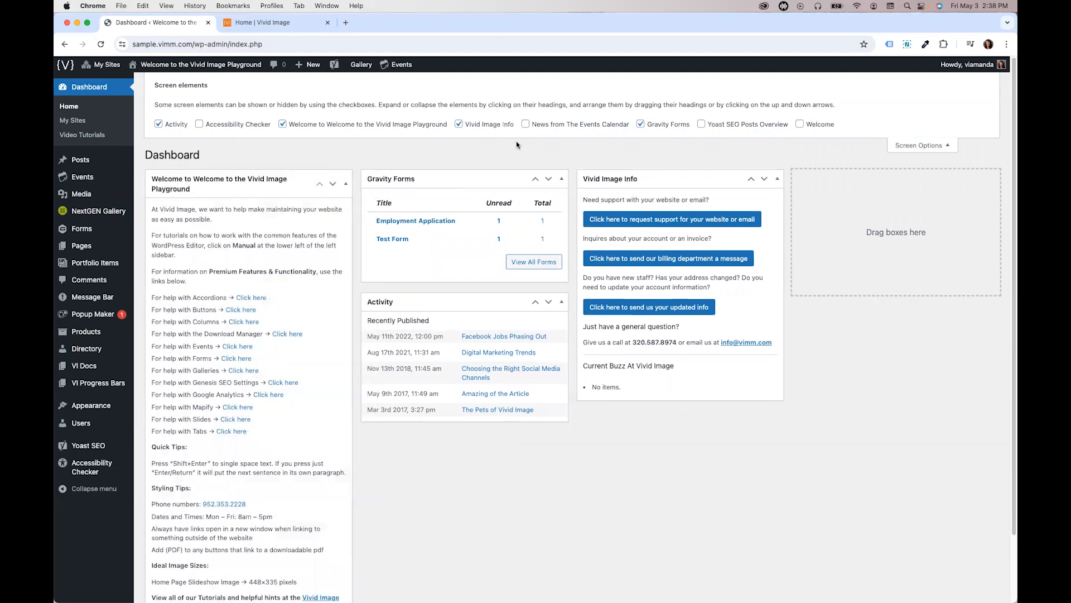
{"action": "left_click", "coordinate": [283, 125]}
{"action": "left_click", "coordinate": [283, 124]}
{"action": "left_click", "coordinate": [283, 125]}
{"action": "left_click", "coordinate": [282, 125]}
- Hide the Activity widget and close Screen Options
{"action": "left_click", "coordinate": [168, 124]}
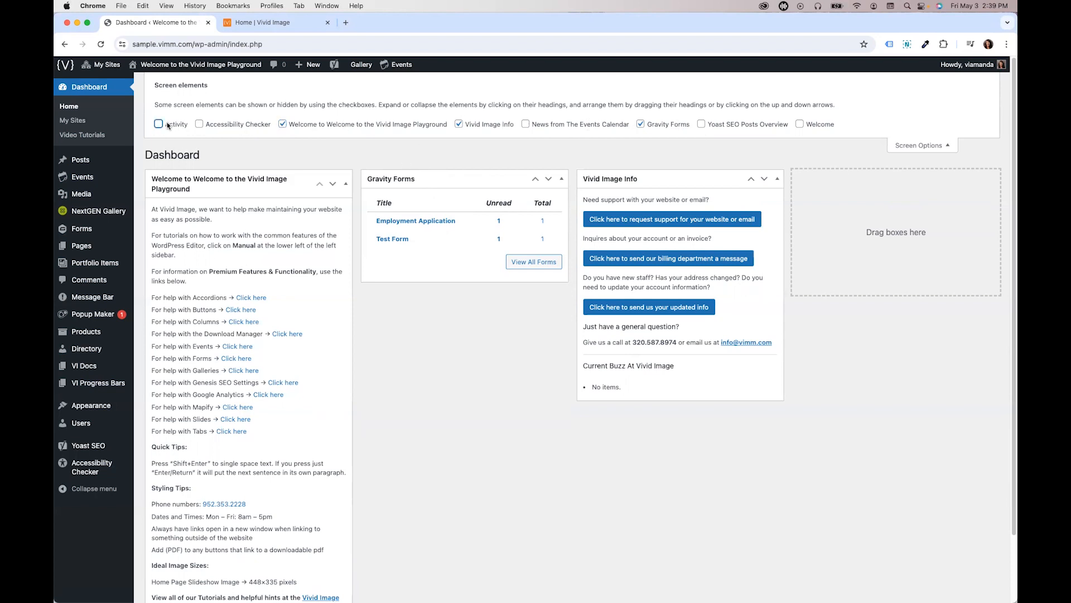
{"action": "double_click", "coordinate": [168, 124]}
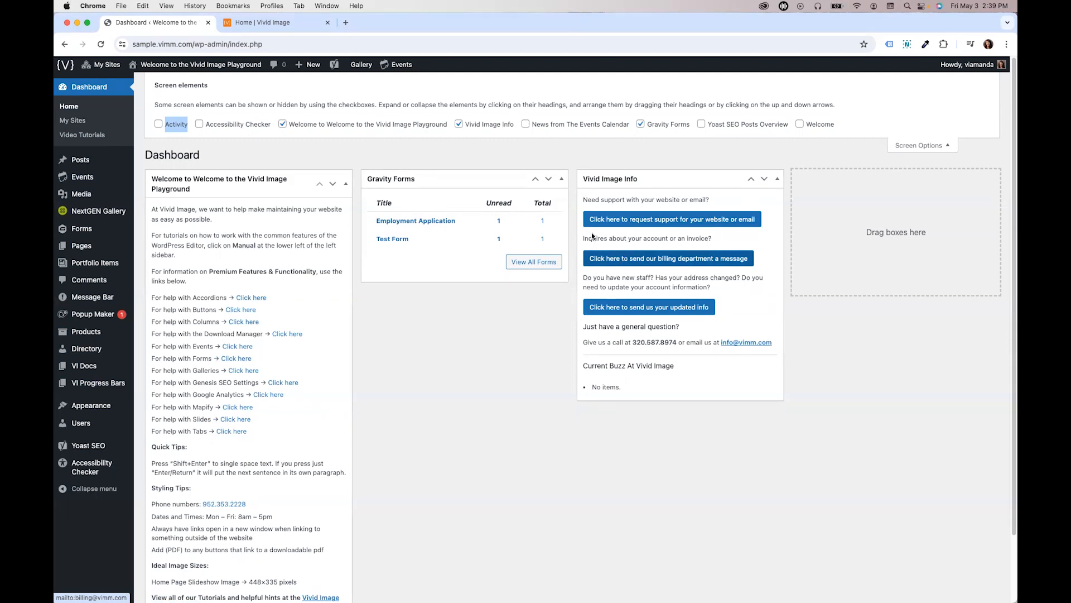
{"action": "left_click", "coordinate": [905, 146]}
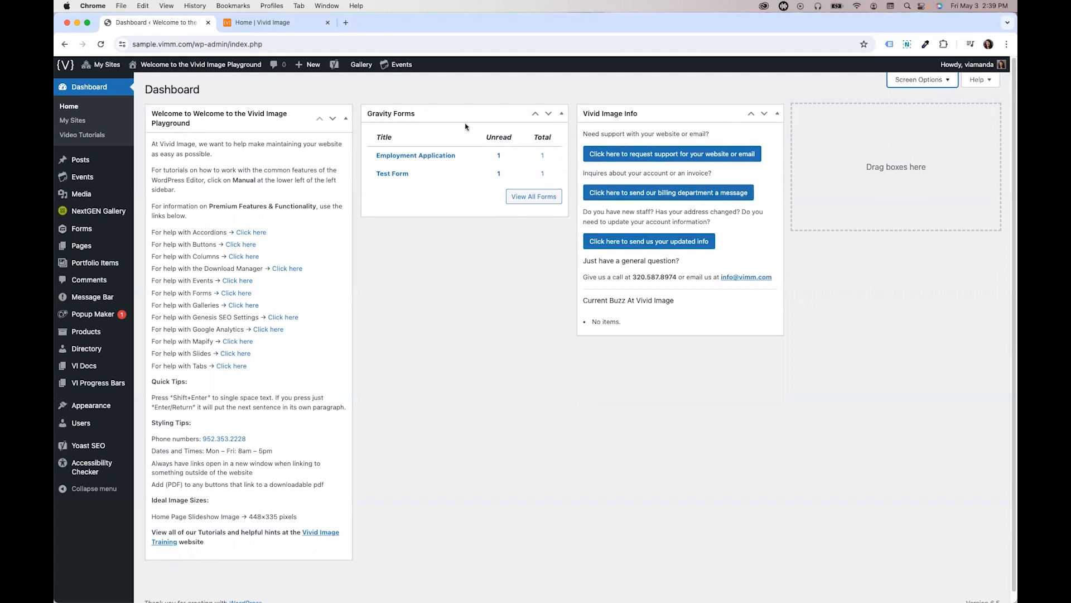
- Move the Gravity Forms widget into the first column and collapse and expand it
{"action": "left_click_drag", "start_coordinate": [456, 113], "coordinate": [211, 116]}
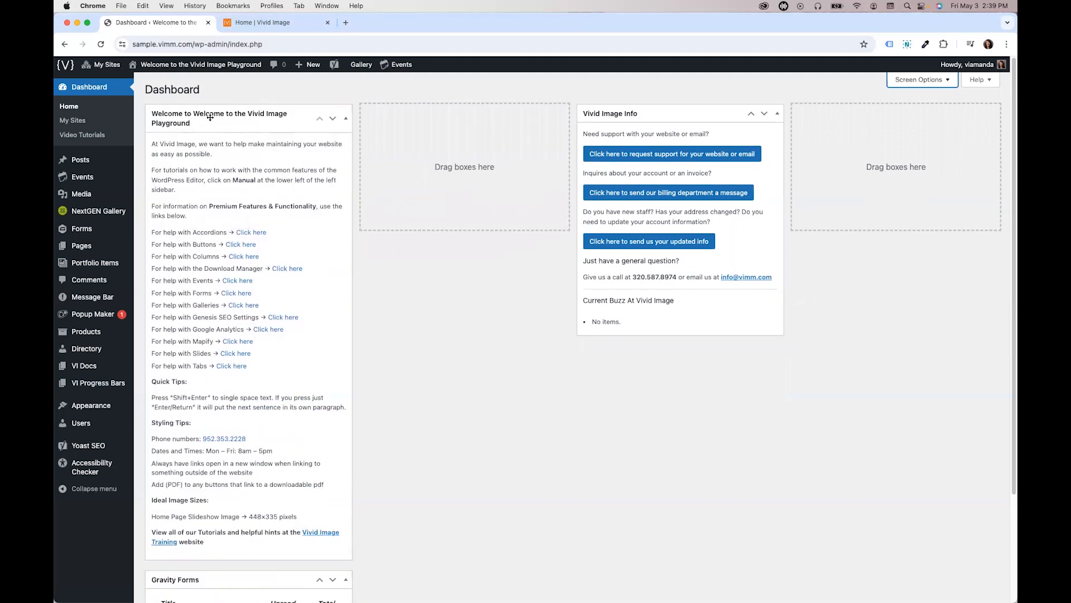
{"action": "left_click_drag", "start_coordinate": [277, 120], "coordinate": [498, 122]}
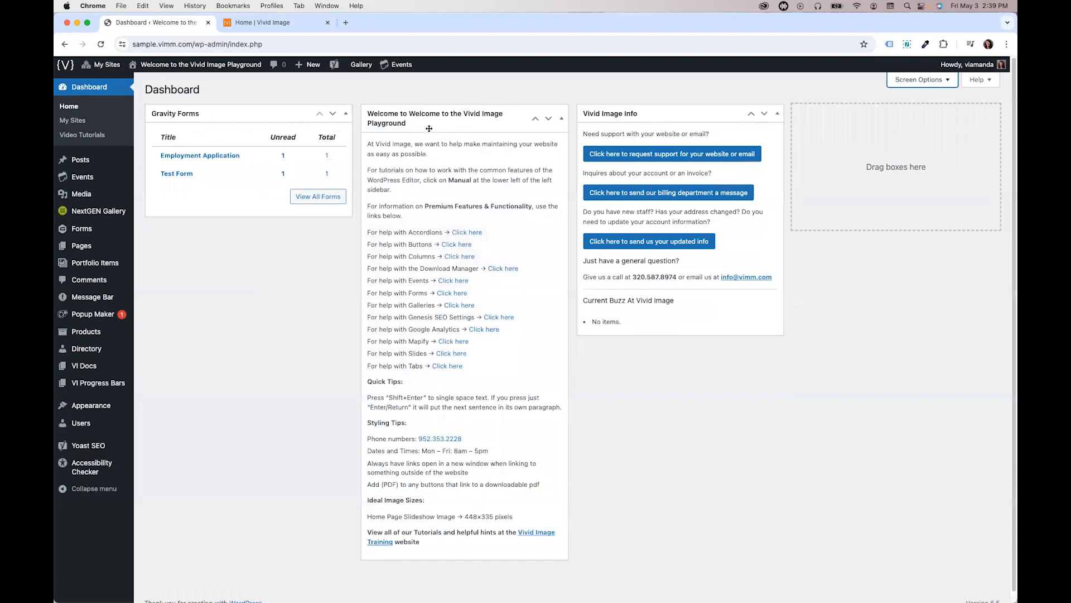
{"action": "left_click", "coordinate": [344, 115]}
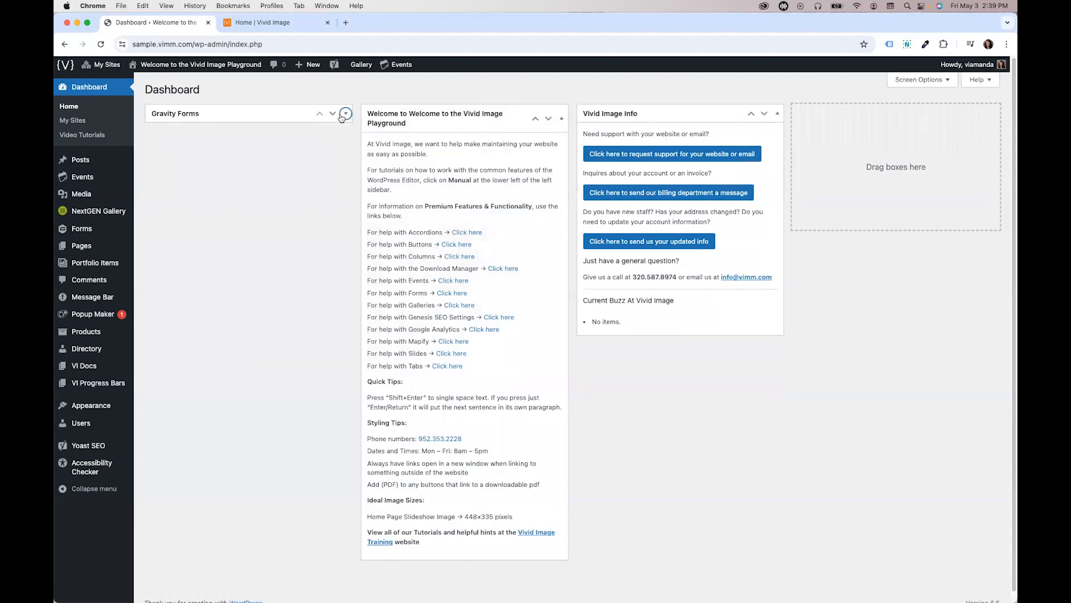
{"action": "left_click", "coordinate": [344, 115]}
- Move the Gravity Forms widget back into the middle column beside the Welcome widget
{"action": "left_click_drag", "start_coordinate": [446, 115], "coordinate": [474, 120]}
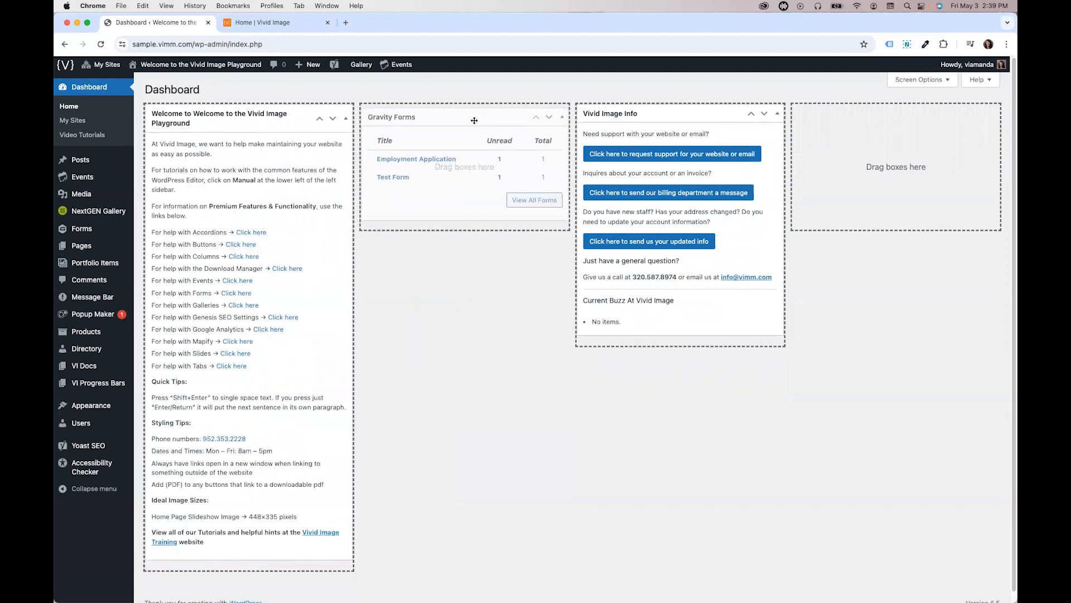
{"action": "left_click_drag", "start_coordinate": [474, 120], "coordinate": [474, 118]}
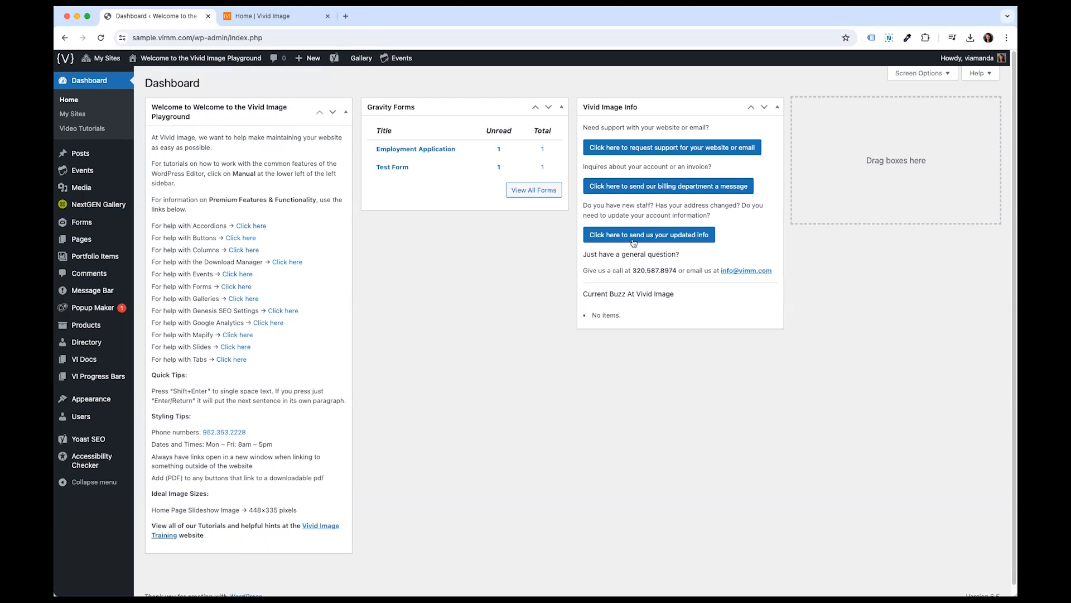
- Switch to the Vivid Image website tab and browse its home, About and Web Design pages
{"action": "mouse_move", "coordinate": [96, 240]}
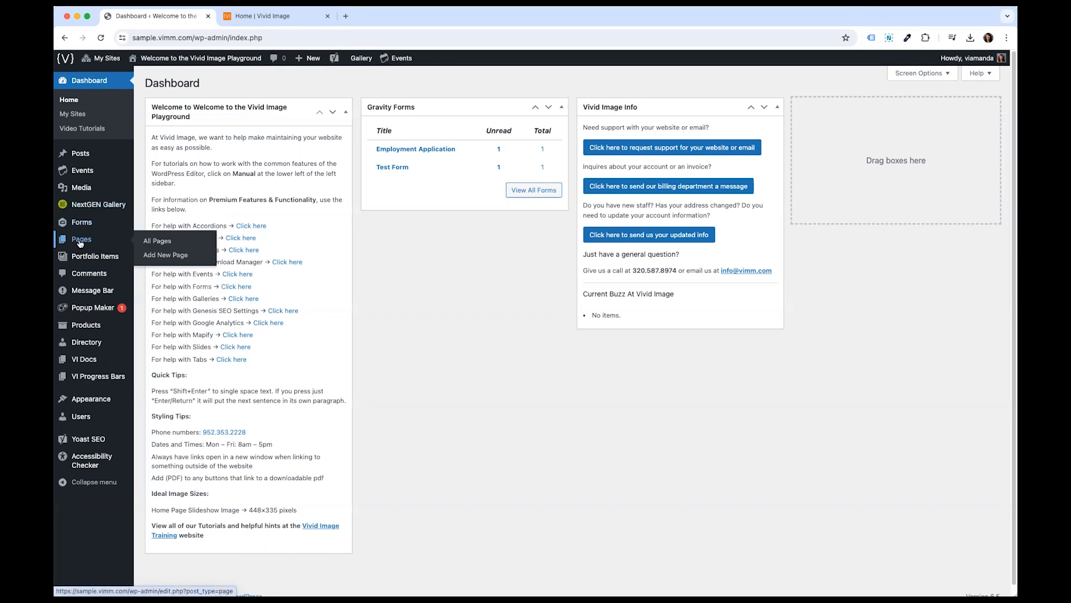
{"action": "mouse_move", "coordinate": [84, 152]}
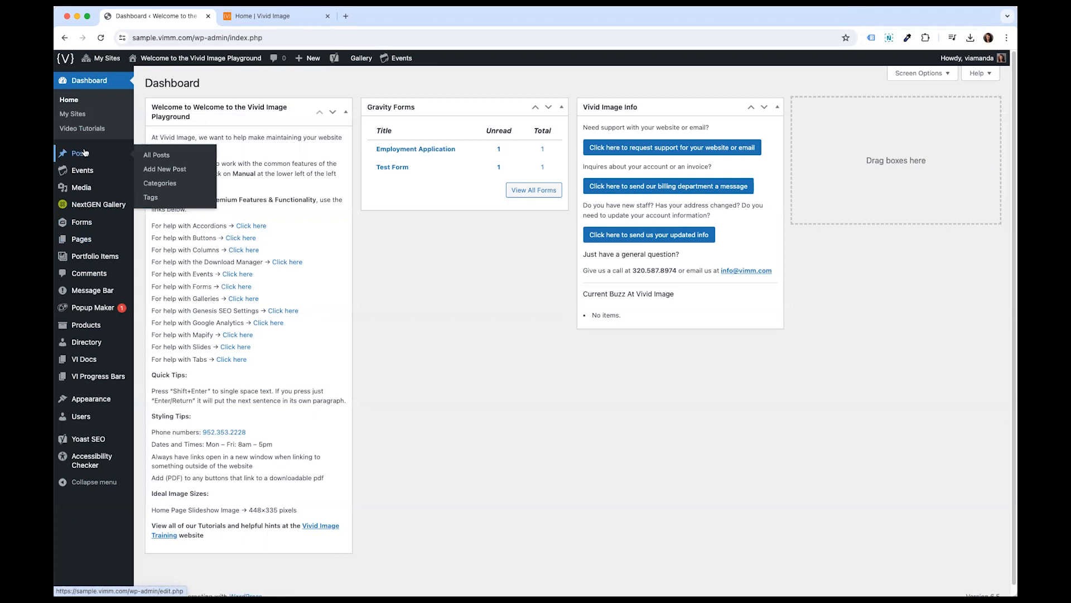
{"action": "left_click", "coordinate": [266, 16]}
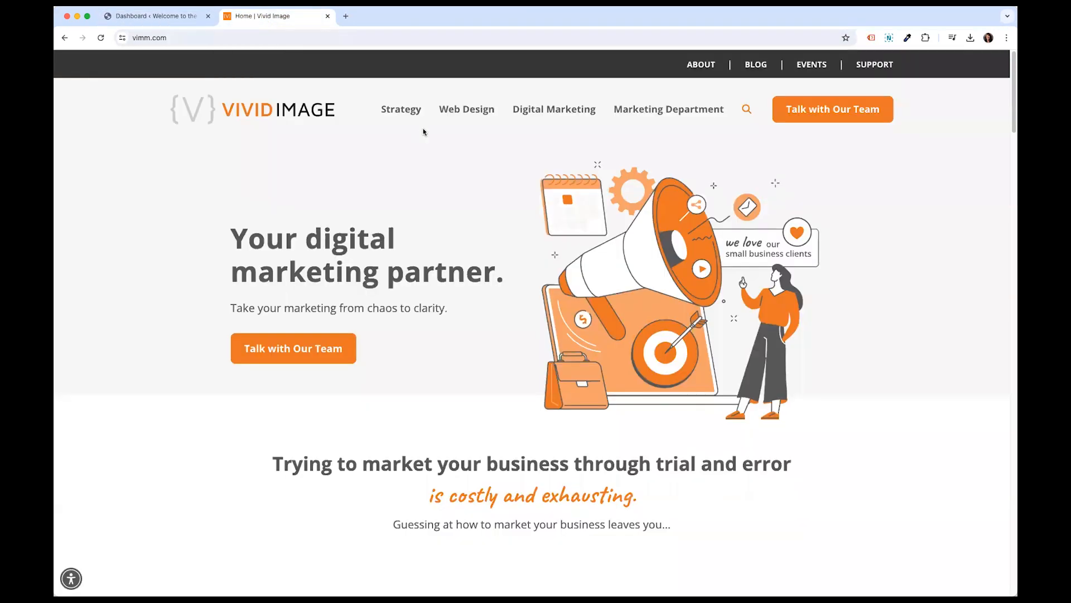
{"action": "scroll", "coordinate": [424, 201], "scroll_direction": "down", "scroll_amount": 3}
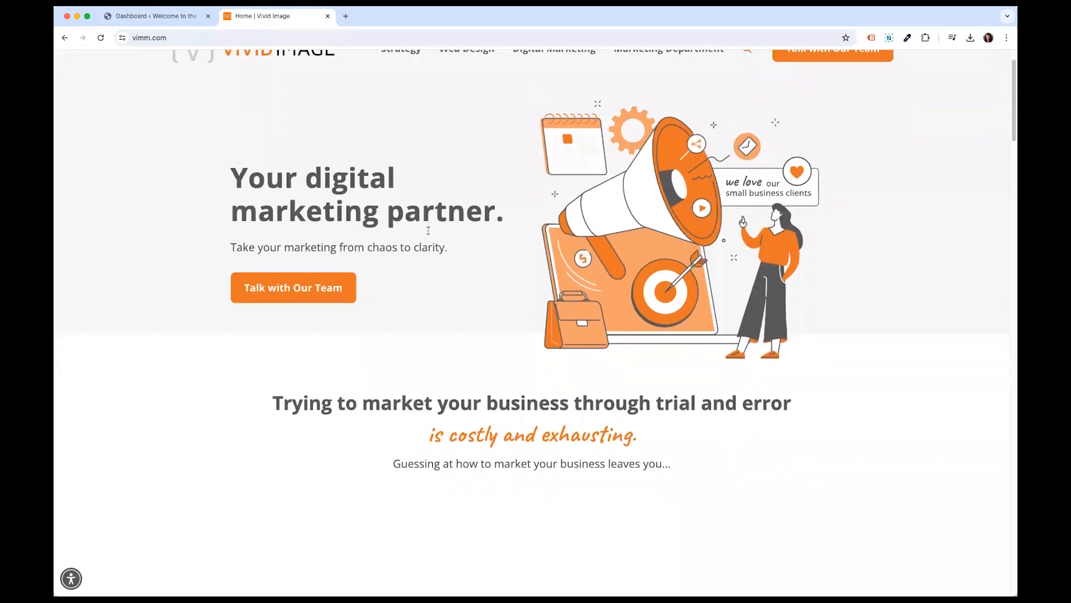
{"action": "scroll", "coordinate": [429, 233], "scroll_direction": "up", "scroll_amount": 3}
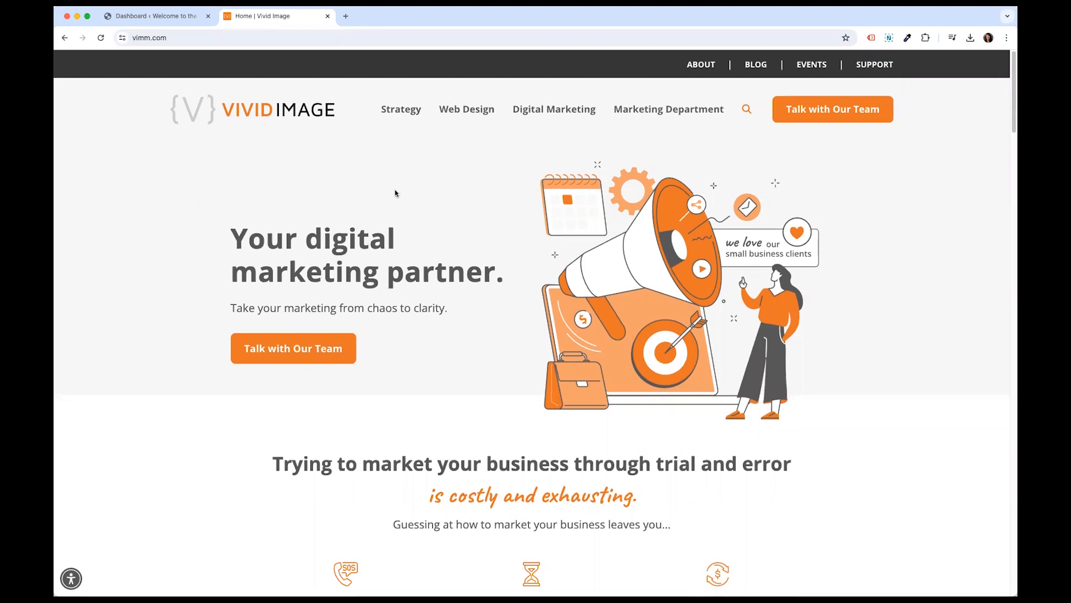
{"action": "left_click", "coordinate": [699, 66]}
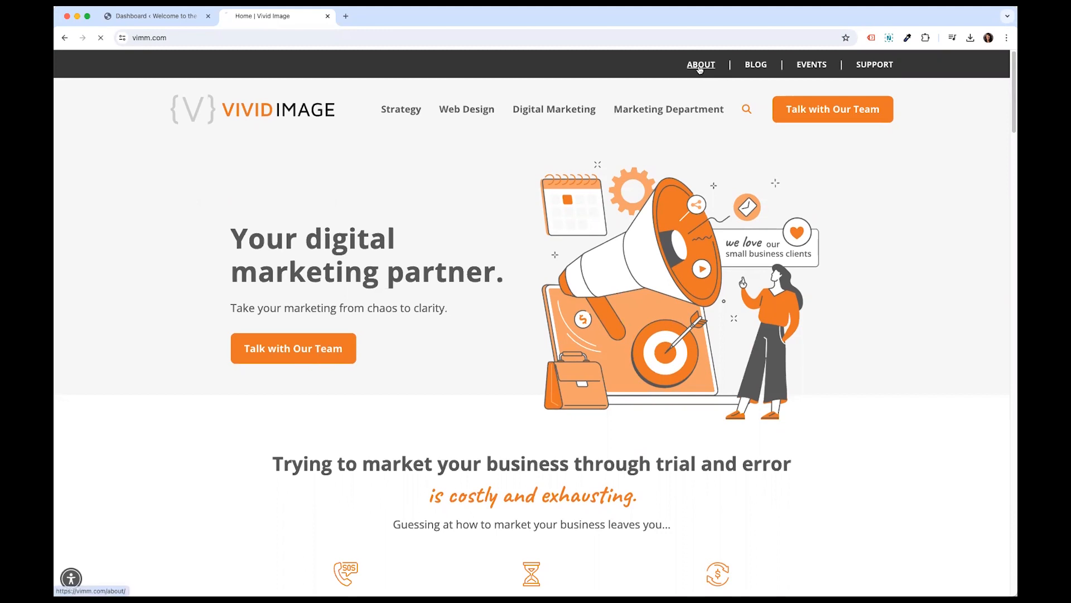
{"action": "scroll", "coordinate": [667, 158], "scroll_direction": "down", "scroll_amount": 2}
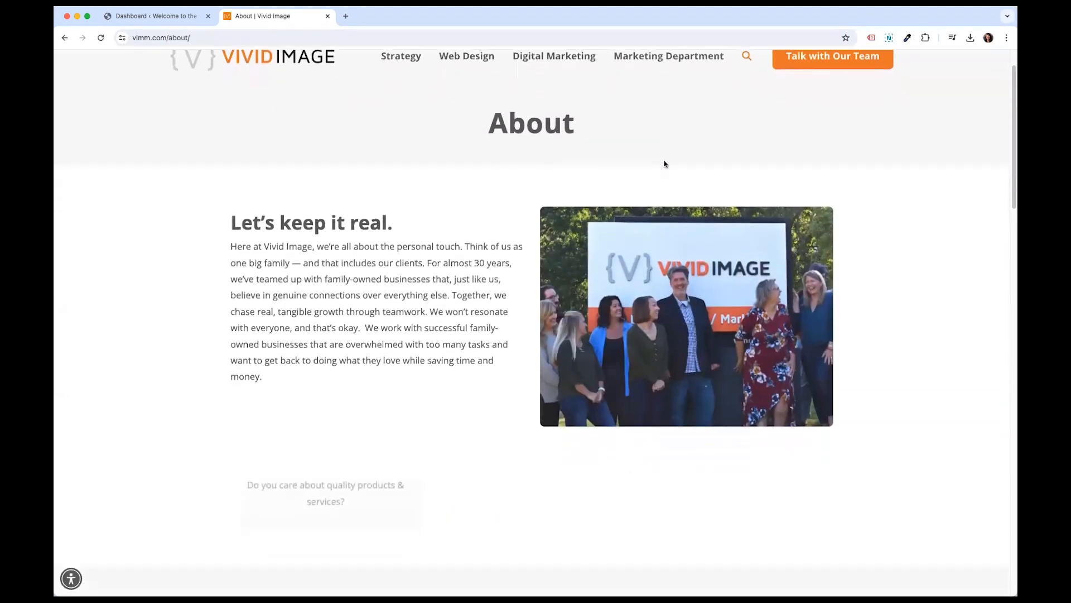
{"action": "scroll", "coordinate": [664, 166], "scroll_direction": "up", "scroll_amount": 2}
{"action": "scroll", "coordinate": [614, 162], "scroll_direction": "up", "scroll_amount": 1}
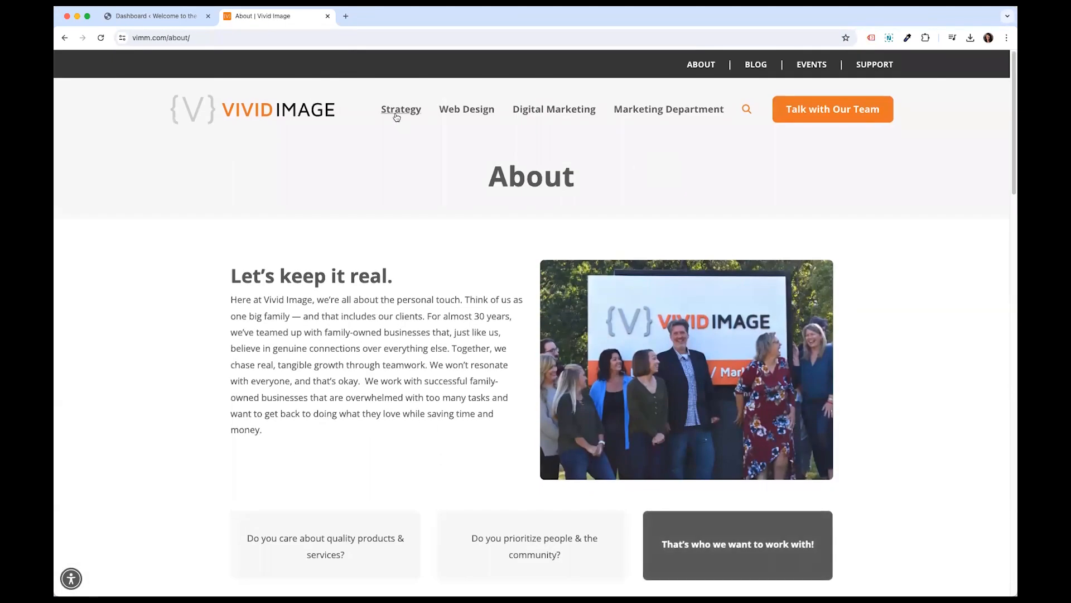
{"action": "left_click", "coordinate": [482, 112]}
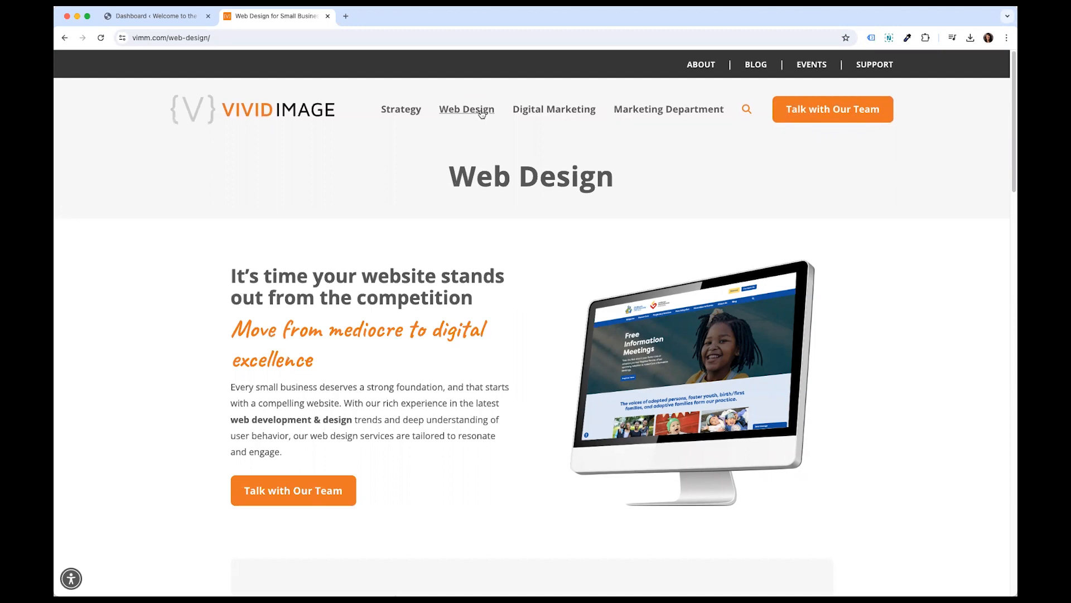
- Open the website's Blog page and scroll through its posts
{"action": "left_click", "coordinate": [756, 65]}
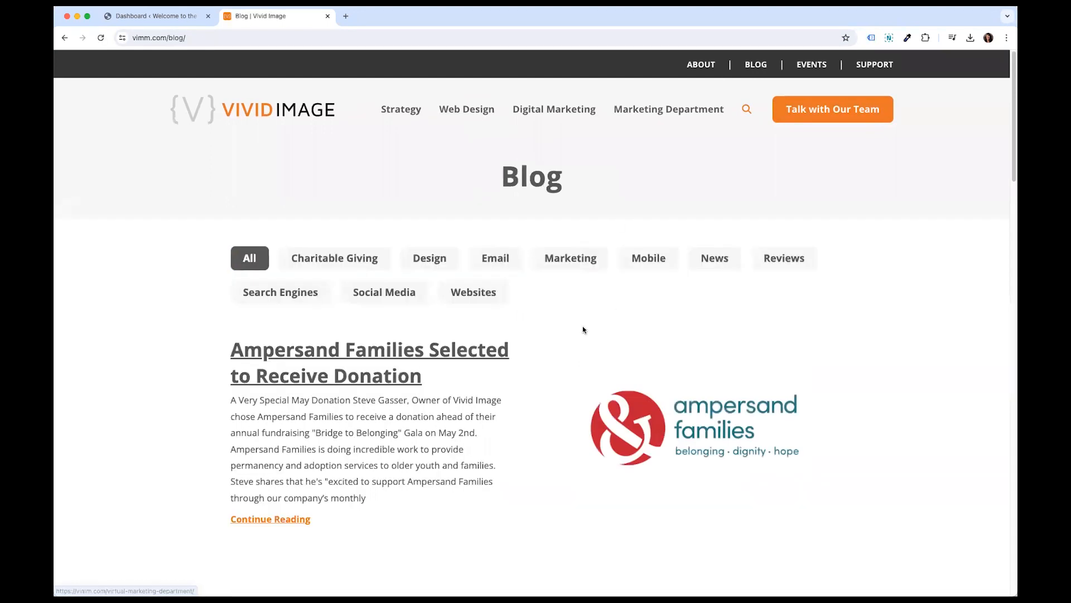
{"action": "scroll", "coordinate": [184, 340], "scroll_direction": "down", "scroll_amount": 3}
{"action": "scroll", "coordinate": [204, 373], "scroll_direction": "down", "scroll_amount": 12}
{"action": "scroll", "coordinate": [205, 373], "scroll_direction": "down", "scroll_amount": 5}
{"action": "scroll", "coordinate": [204, 373], "scroll_direction": "up", "scroll_amount": 14}
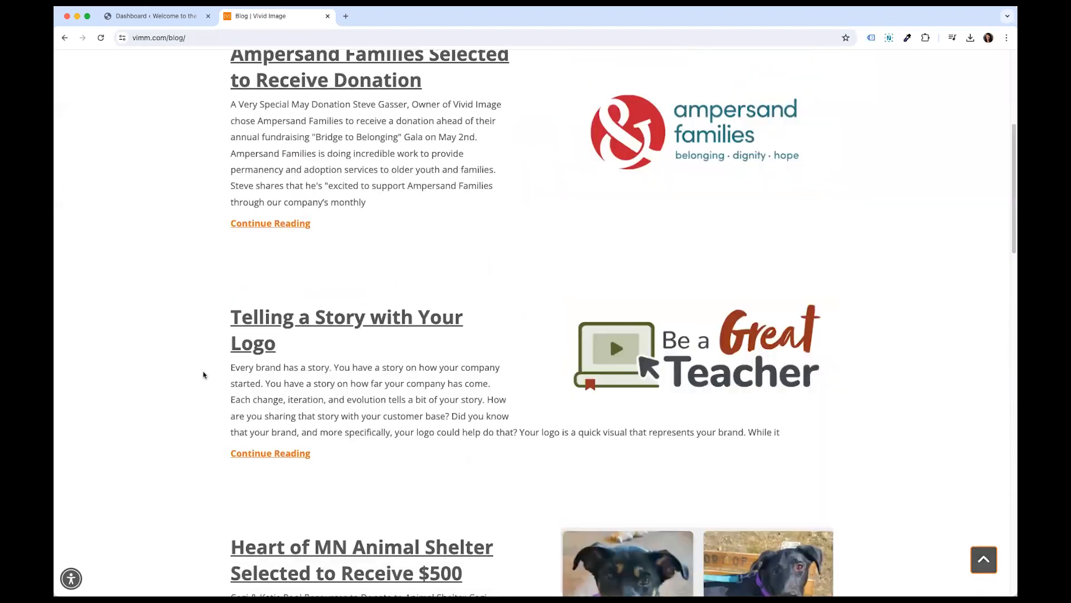
{"action": "scroll", "coordinate": [203, 374], "scroll_direction": "up", "scroll_amount": 5}
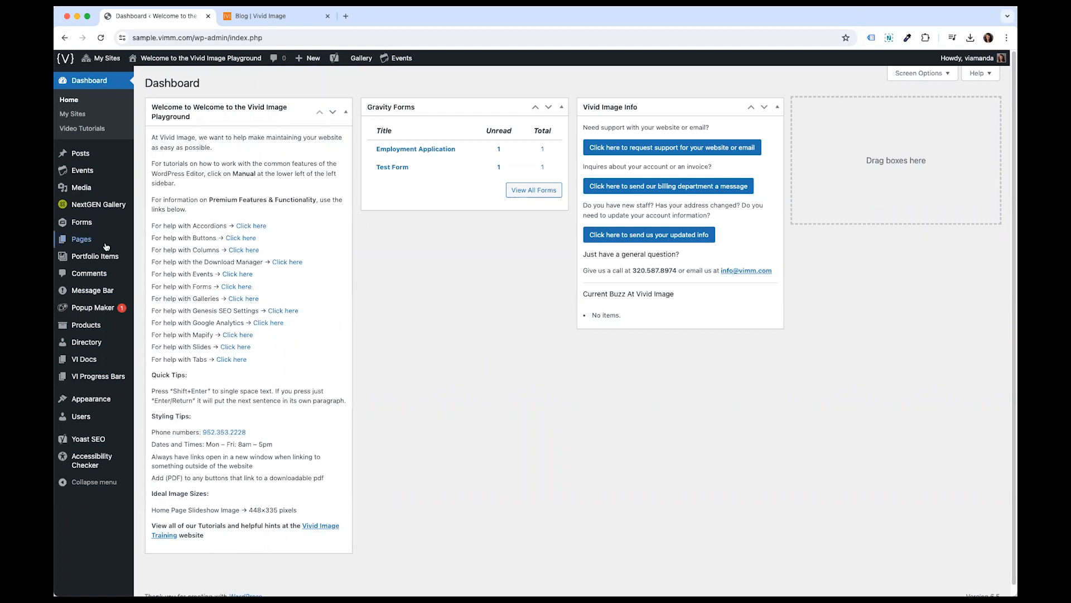
- Open the admin Pages list and browse its entries, including the second page of results
{"action": "mouse_move", "coordinate": [77, 246]}
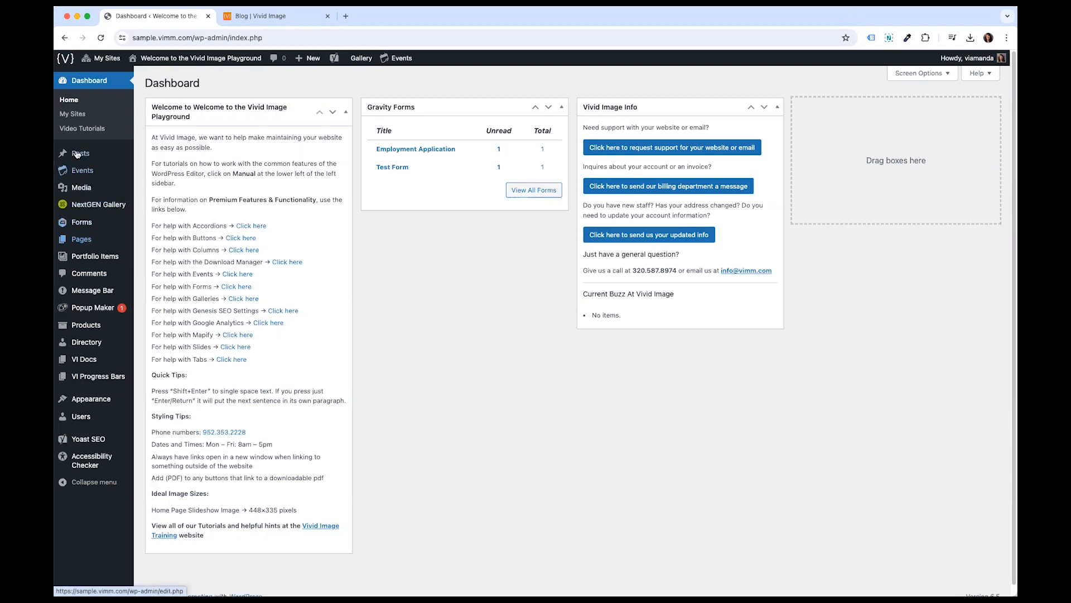
{"action": "left_click", "coordinate": [87, 240]}
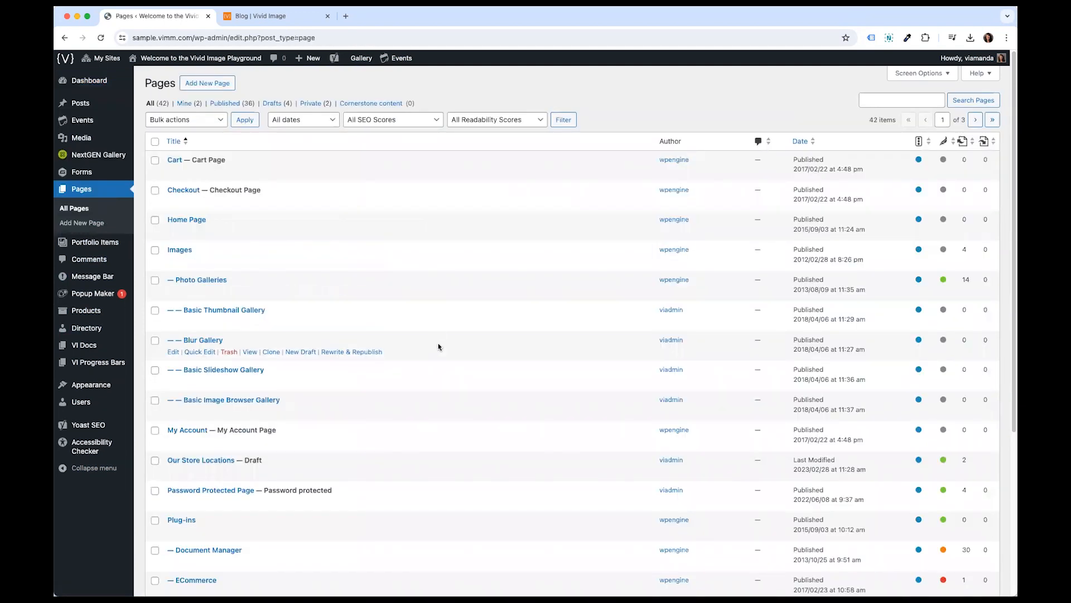
{"action": "scroll", "coordinate": [451, 419], "scroll_direction": "down", "scroll_amount": 3}
{"action": "scroll", "coordinate": [452, 421], "scroll_direction": "down", "scroll_amount": 2}
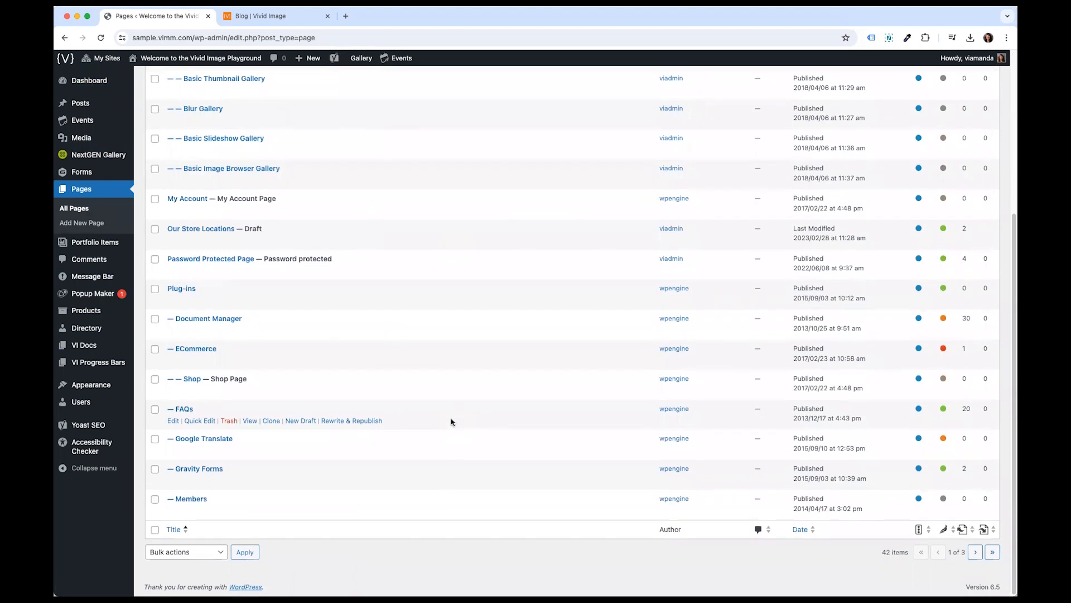
{"action": "scroll", "coordinate": [452, 420], "scroll_direction": "up", "scroll_amount": 10}
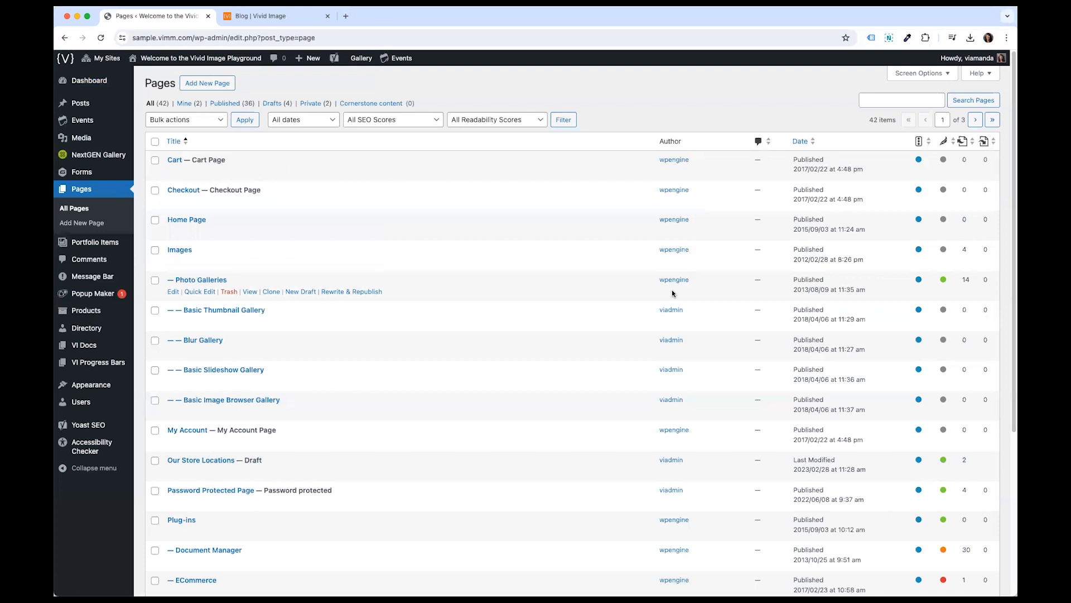
{"action": "scroll", "coordinate": [672, 313], "scroll_direction": "down", "scroll_amount": 5}
{"action": "scroll", "coordinate": [690, 318], "scroll_direction": "up", "scroll_amount": 5}
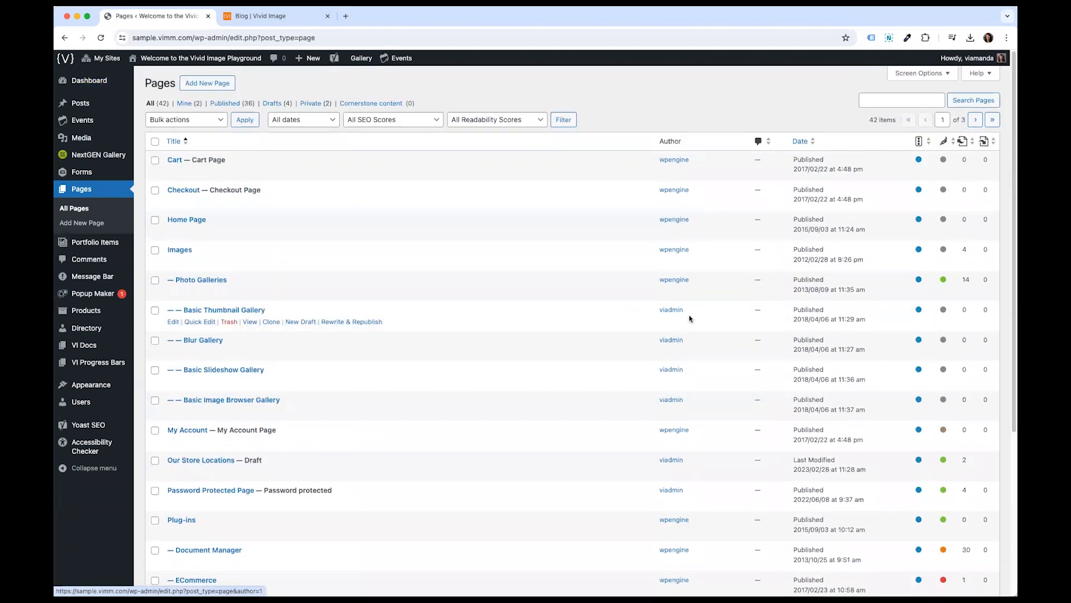
{"action": "left_click", "coordinate": [974, 120]}
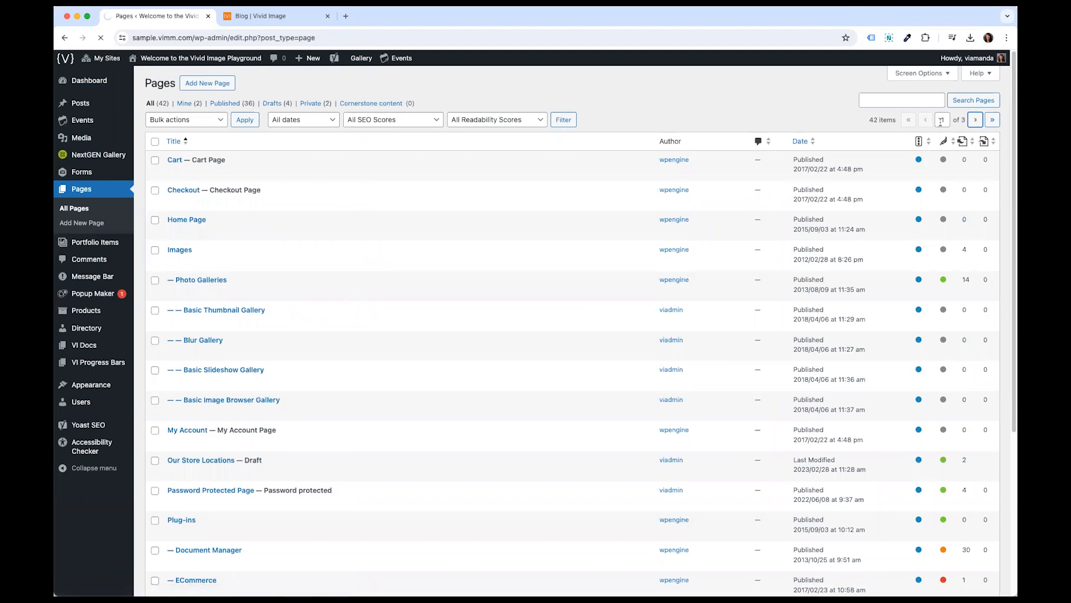
{"action": "left_click", "coordinate": [875, 101]}
{"action": "left_click", "coordinate": [881, 100]}
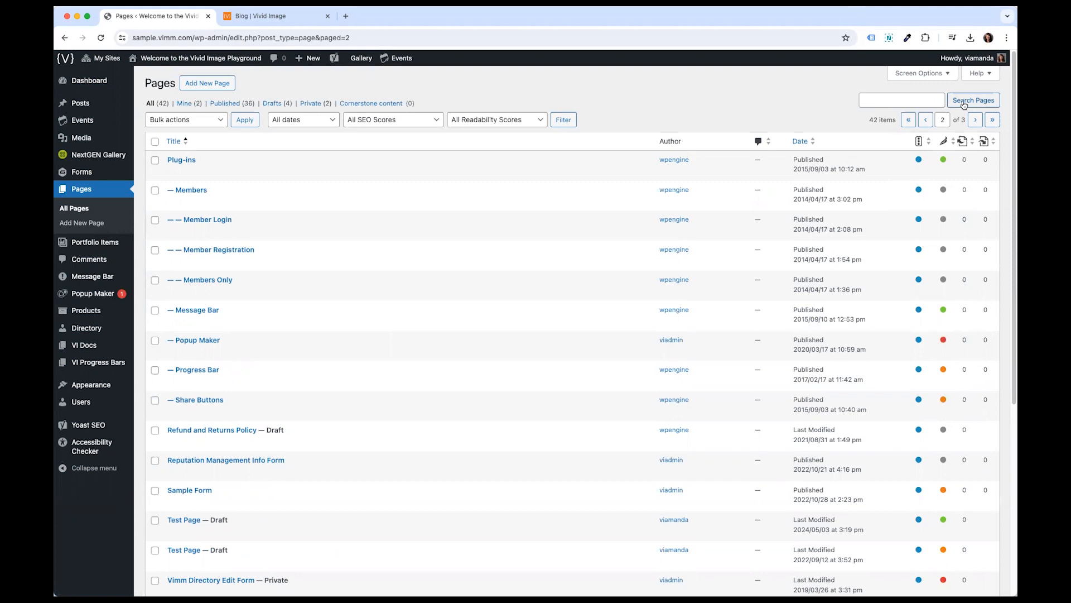
{"action": "left_click", "coordinate": [910, 121]}
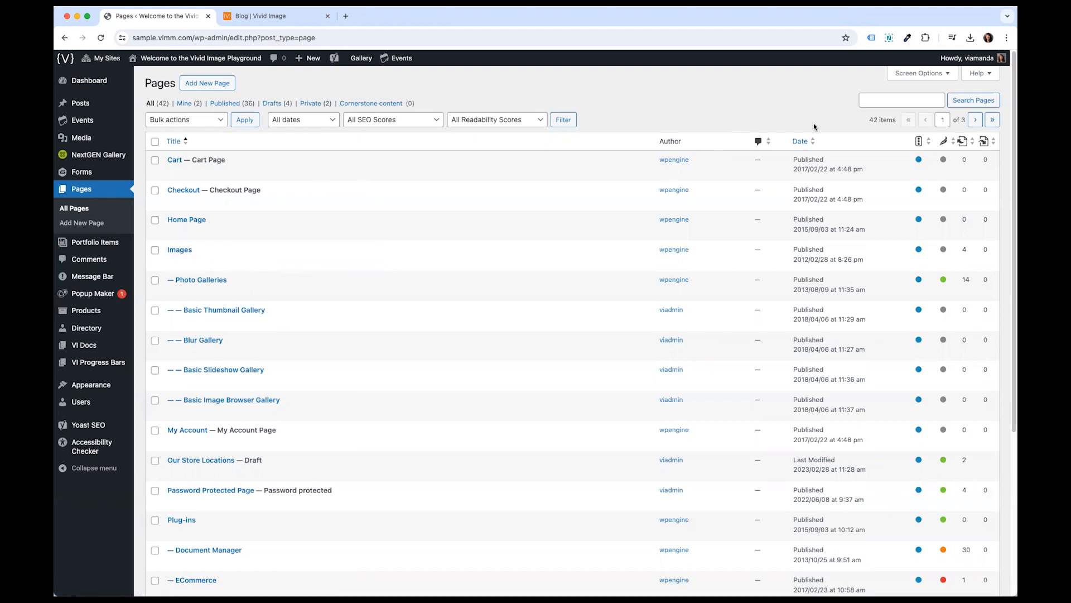
- Search the pages for buttons and open the Buttons page in the editor
{"action": "left_click", "coordinate": [881, 95]}
{"action": "type", "text": "buttons"}
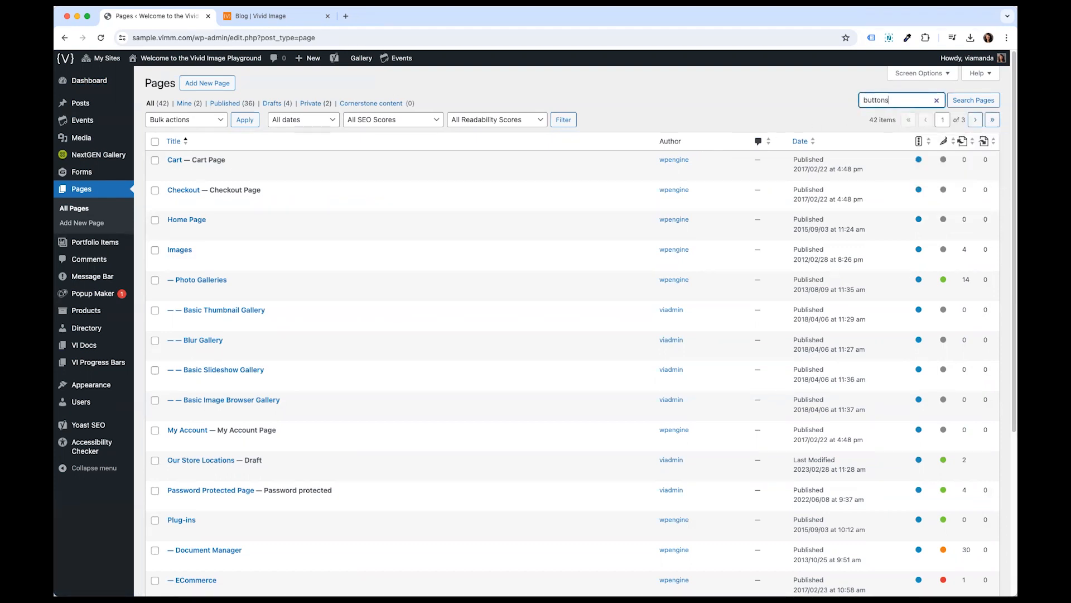
{"action": "key", "text": "Return"}
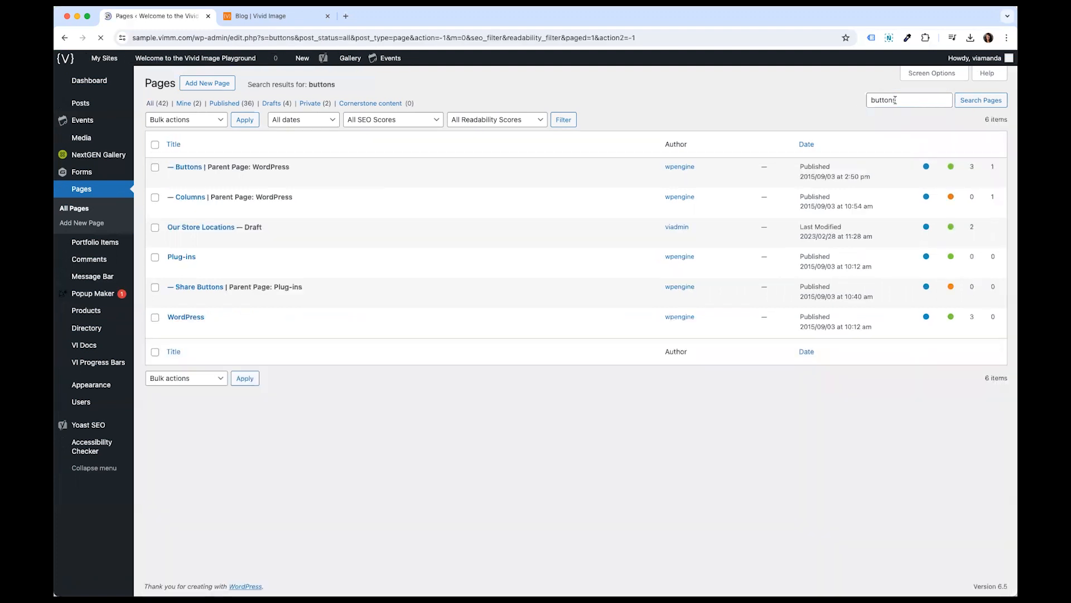
{"action": "left_click", "coordinate": [186, 160]}
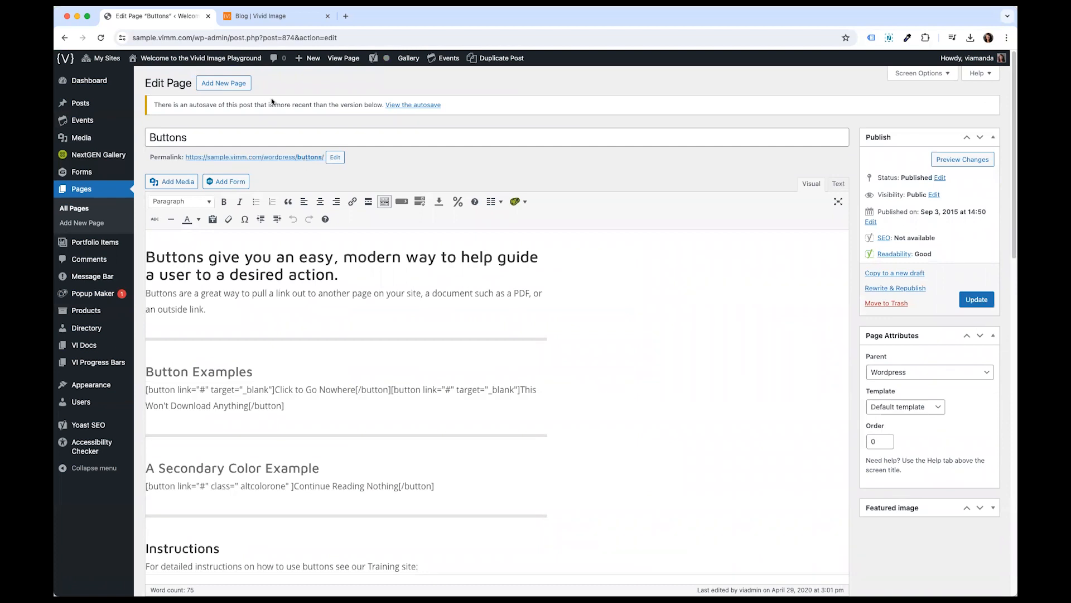
- Examine the autosave notice, title, permalink and body content of the Buttons page in the editor
{"action": "left_click_drag", "start_coordinate": [154, 104], "coordinate": [369, 113]}
{"action": "left_click", "coordinate": [369, 115]}
{"action": "left_click_drag", "start_coordinate": [349, 135], "coordinate": [151, 137]}
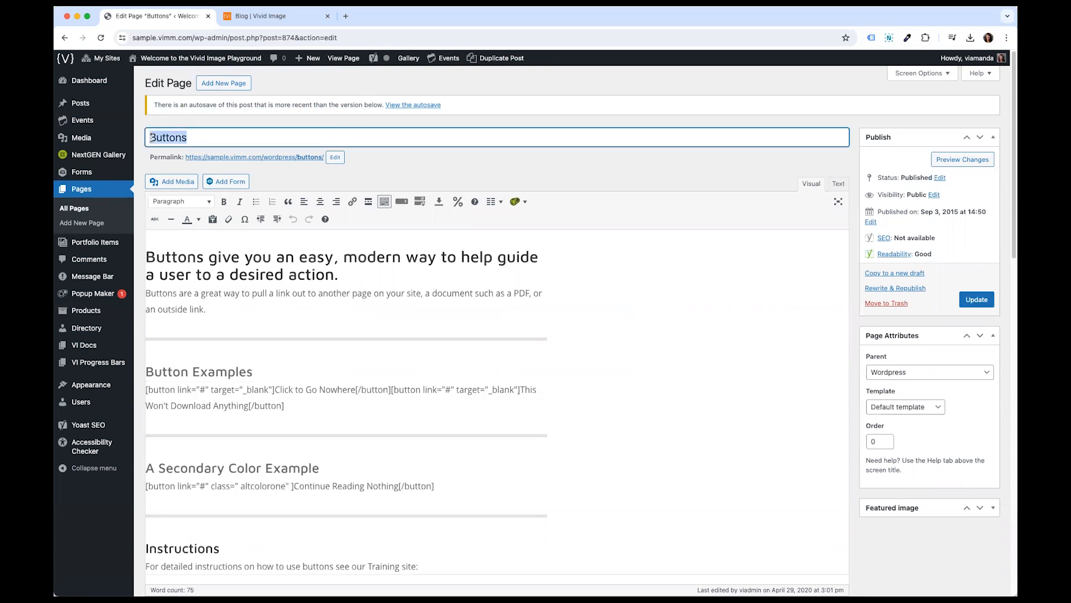
{"action": "left_click", "coordinate": [151, 137]}
{"action": "double_click", "coordinate": [151, 137]}
{"action": "left_click_drag", "start_coordinate": [150, 158], "coordinate": [327, 166]}
{"action": "left_click", "coordinate": [306, 174]}
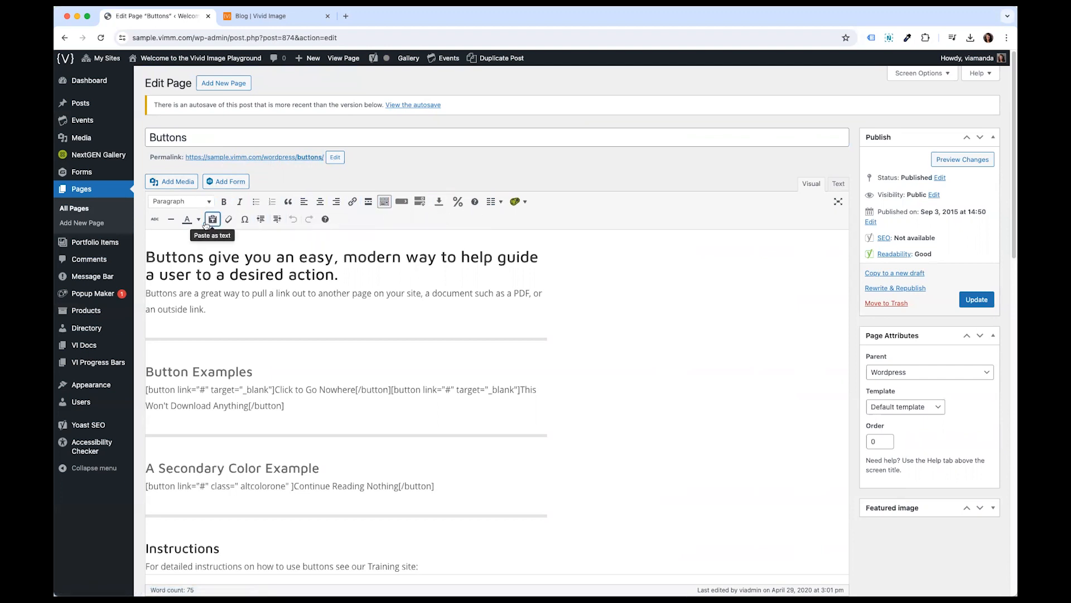
{"action": "left_click_drag", "start_coordinate": [145, 255], "coordinate": [523, 542]}
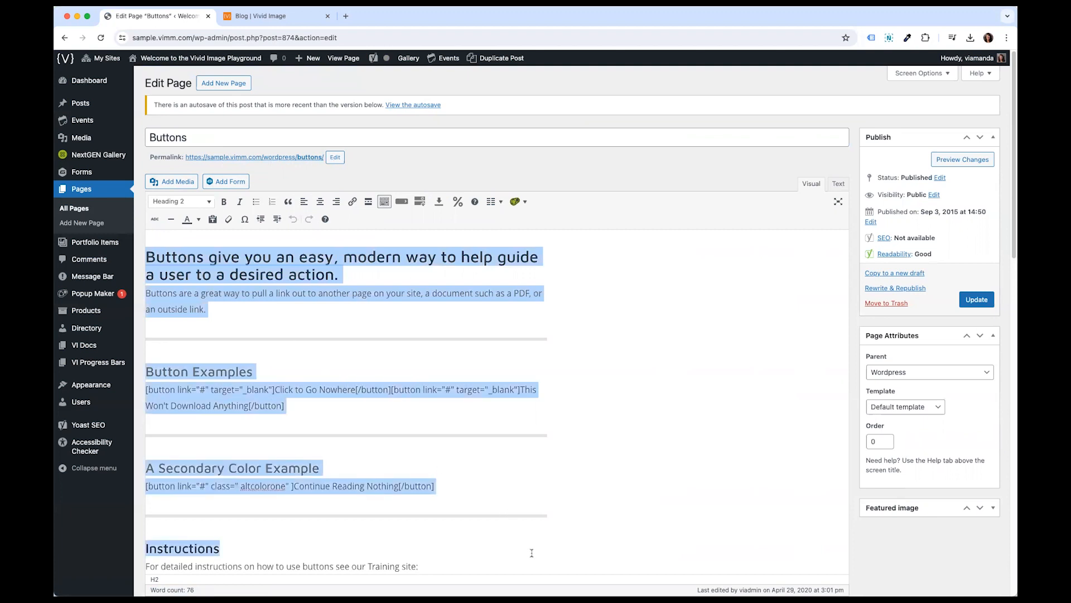
{"action": "left_click", "coordinate": [392, 306]}
{"action": "left_click", "coordinate": [214, 264]}
{"action": "left_click", "coordinate": [359, 276]}
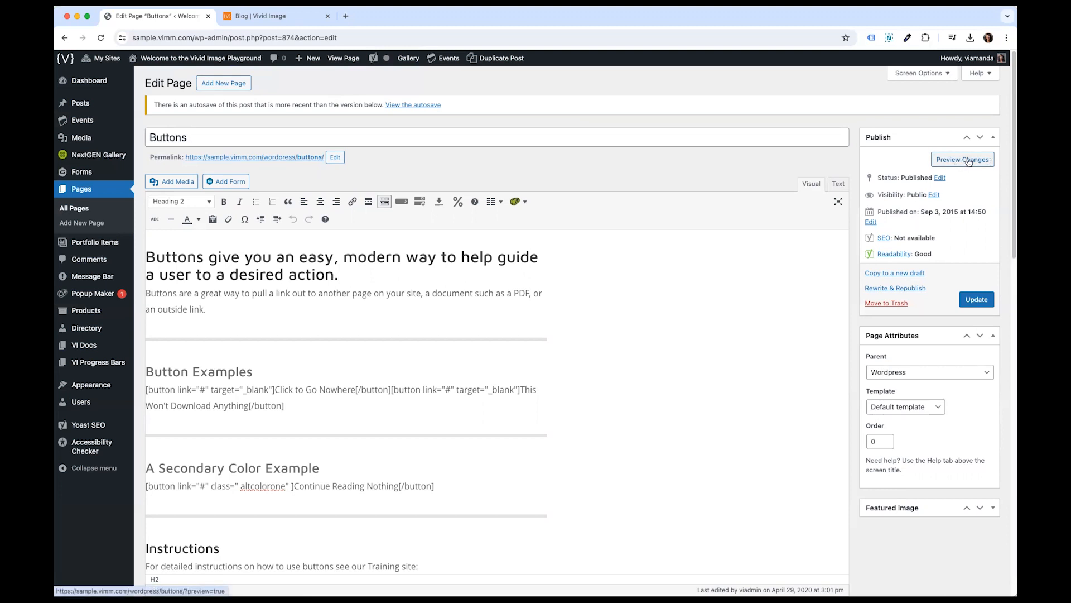
- Preview the Buttons page in a new tab and return to the editor
{"action": "left_click", "coordinate": [947, 164]}
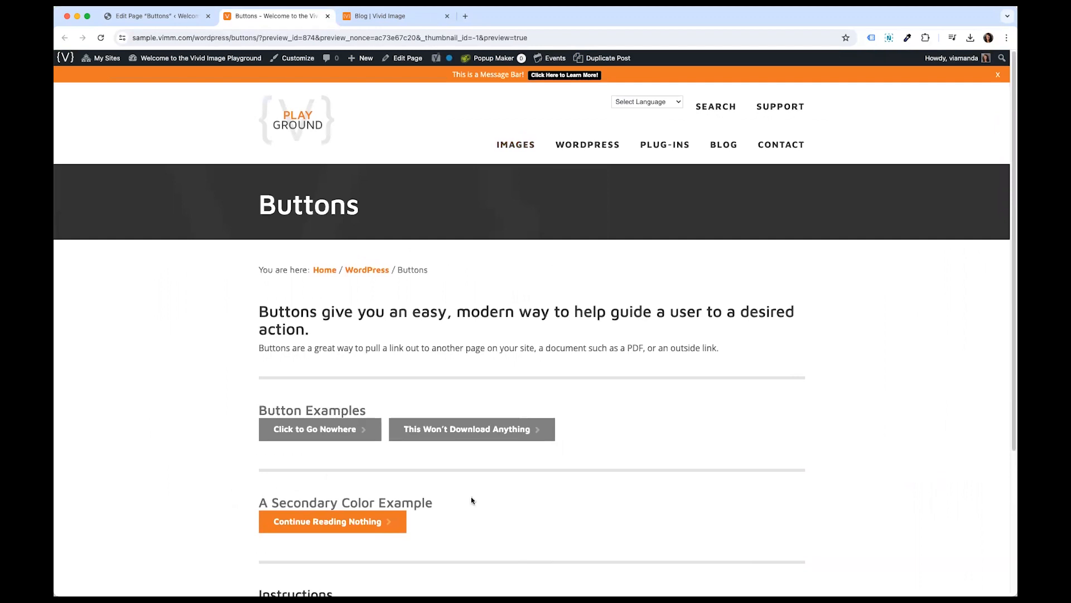
{"action": "left_click", "coordinate": [178, 22]}
{"action": "left_click_drag", "start_coordinate": [156, 257], "coordinate": [403, 453]}
{"action": "left_click", "coordinate": [403, 453]}
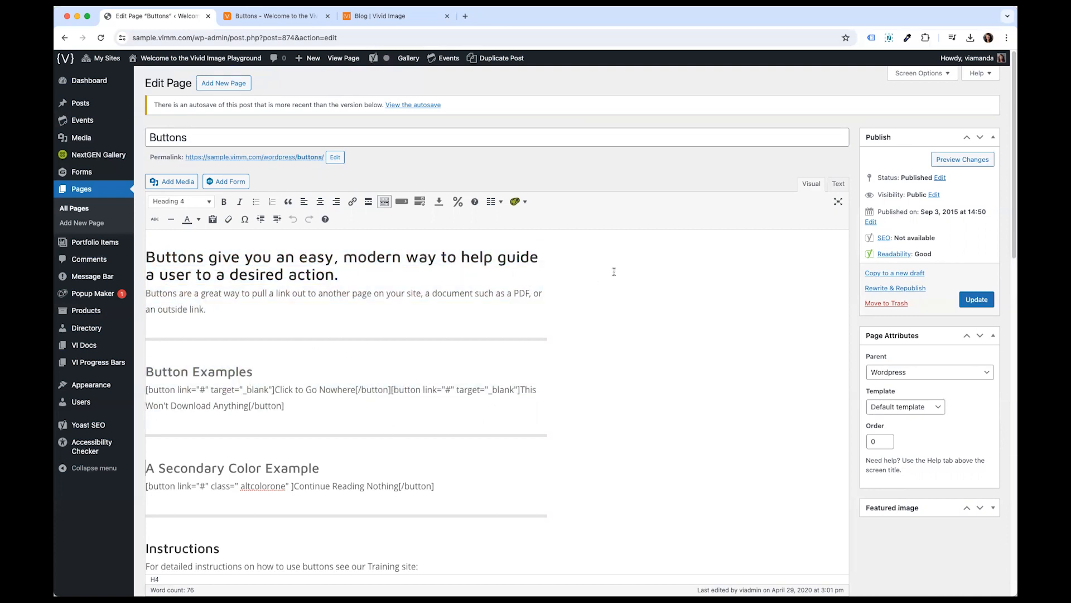
- Change the Buttons page's status to Draft
{"action": "left_click_drag", "start_coordinate": [879, 177], "coordinate": [900, 177]}
{"action": "left_click", "coordinate": [898, 178]}
{"action": "left_click_drag", "start_coordinate": [901, 176], "coordinate": [929, 177]}
{"action": "left_click", "coordinate": [930, 177]}
{"action": "left_click", "coordinate": [940, 177]}
{"action": "left_click", "coordinate": [907, 192]}
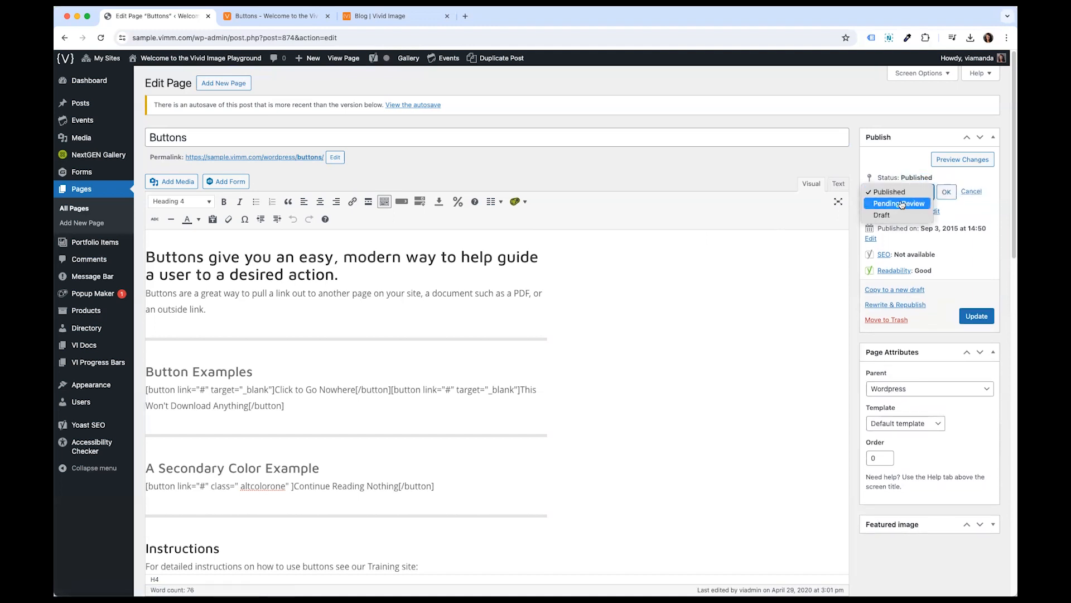
{"action": "left_click", "coordinate": [900, 216]}
{"action": "left_click", "coordinate": [947, 193]}
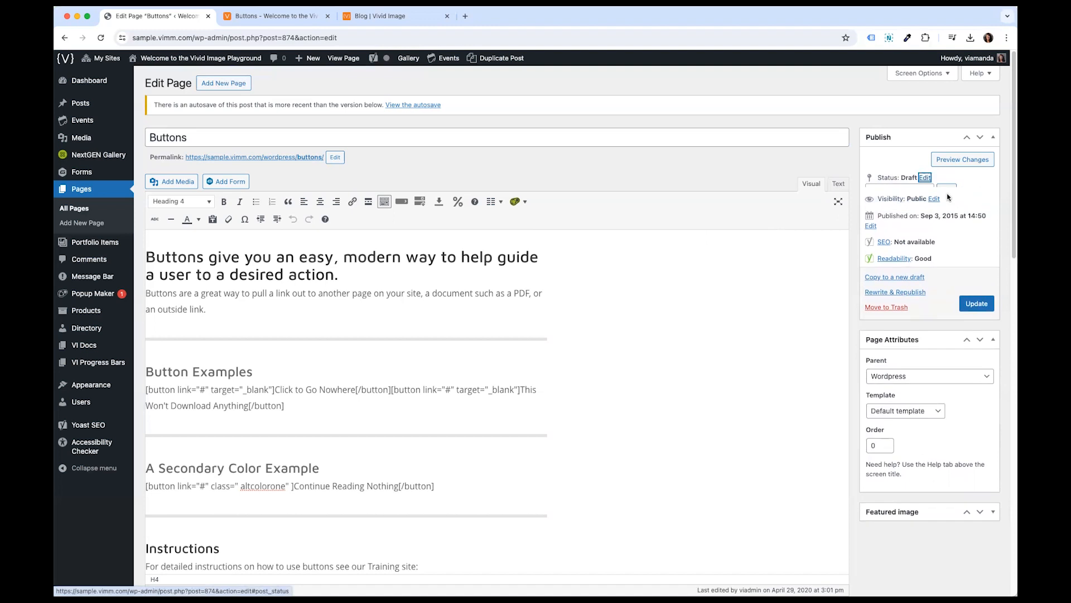
- Examine the status and publish date in the Publish box
{"action": "left_click_drag", "start_coordinate": [900, 177], "coordinate": [916, 177]}
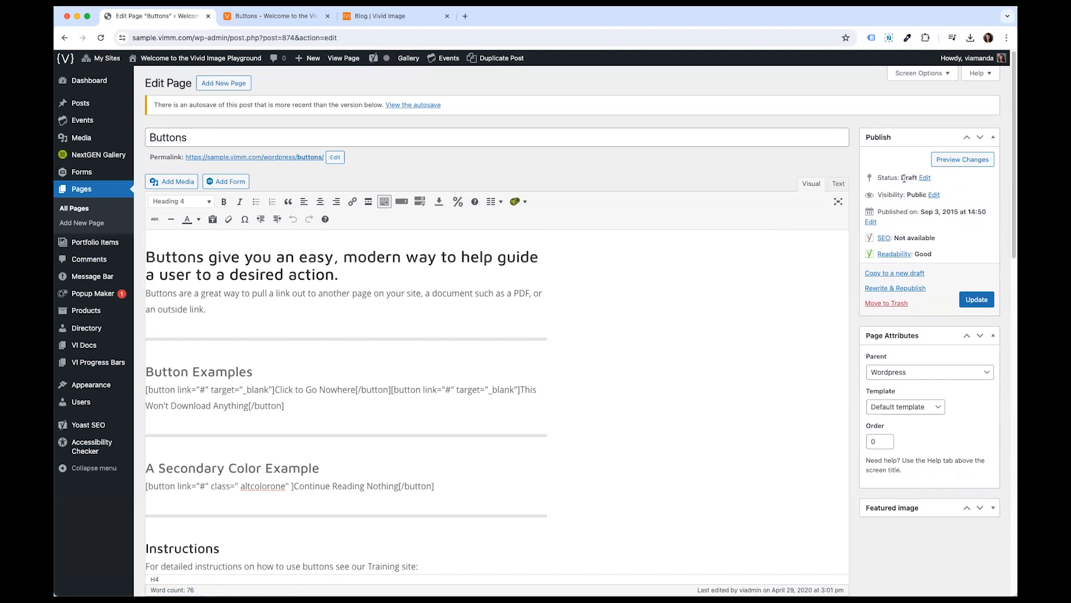
{"action": "left_click_drag", "start_coordinate": [901, 177], "coordinate": [917, 175]}
{"action": "left_click_drag", "start_coordinate": [878, 212], "coordinate": [960, 214]}
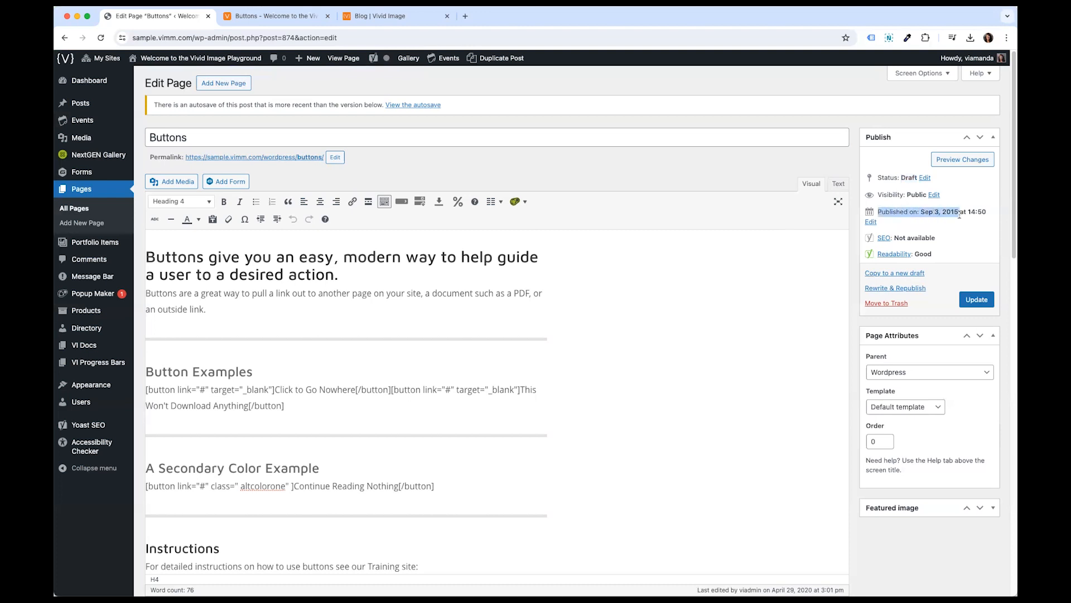
{"action": "left_click", "coordinate": [960, 214]}
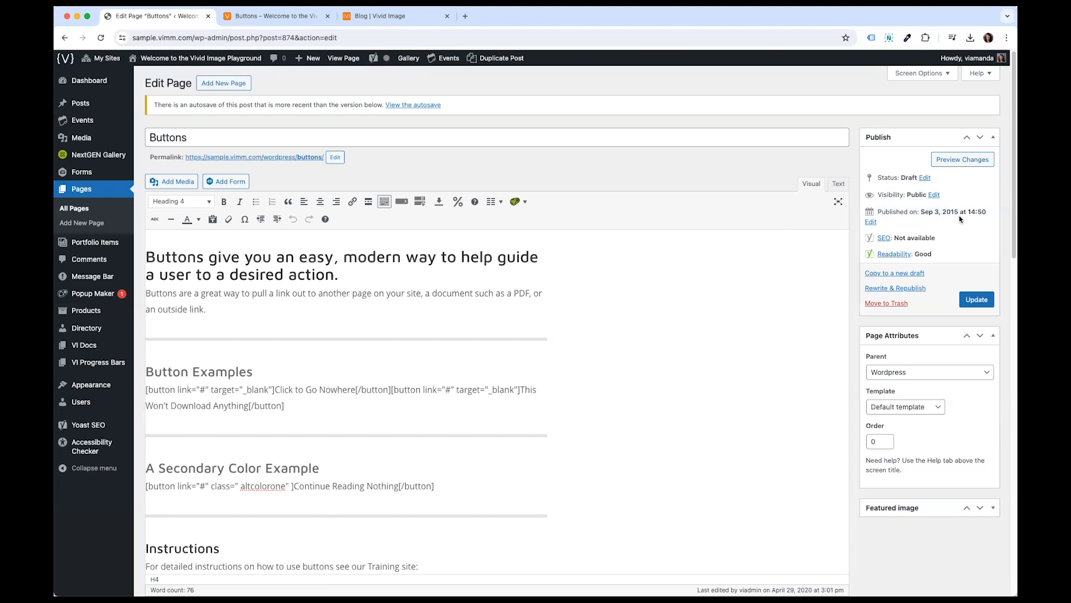
{"action": "left_click_drag", "start_coordinate": [877, 212], "coordinate": [951, 213]}
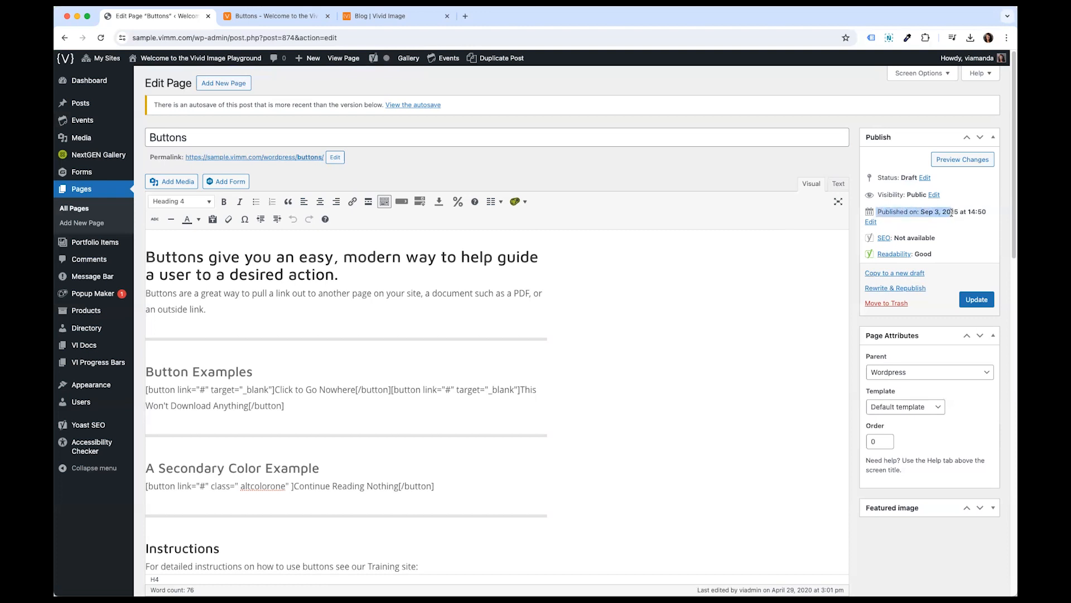
{"action": "left_click", "coordinate": [952, 212]}
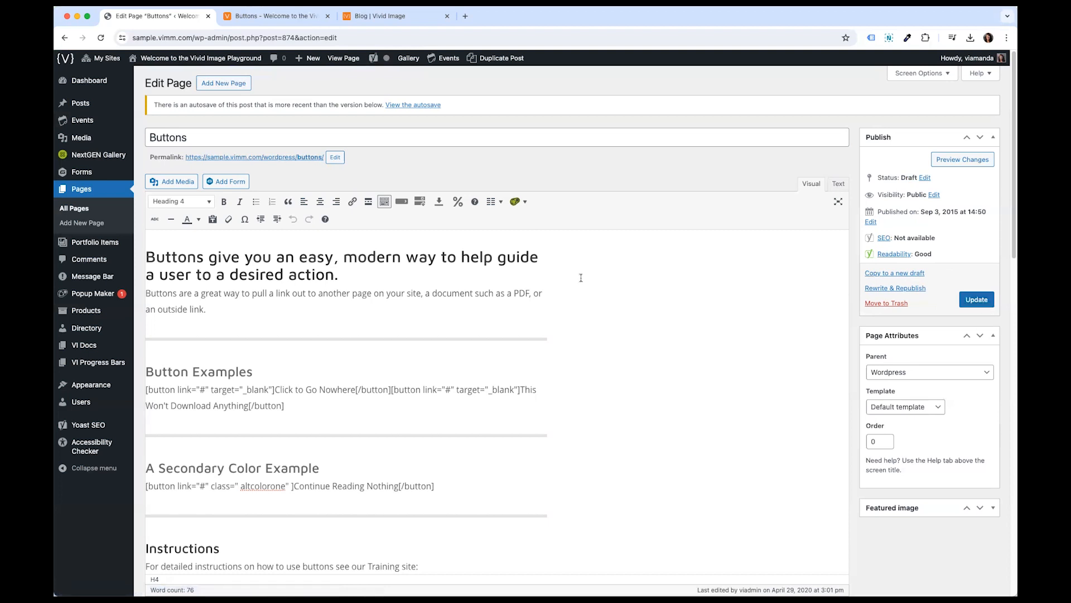
- Append TEST TEST to the end of the page's main heading
{"action": "left_click_drag", "start_coordinate": [429, 273], "coordinate": [468, 329]}
{"action": "left_click", "coordinate": [483, 358]}
{"action": "left_click", "coordinate": [148, 257]}
{"action": "left_click_drag", "start_coordinate": [141, 260], "coordinate": [335, 277]}
{"action": "left_click", "coordinate": [335, 277]}
{"action": "type", "text": "TEST TEST"}
- Preview the edited heading in the preview tab and return to the editor
{"action": "left_click", "coordinate": [960, 159]}
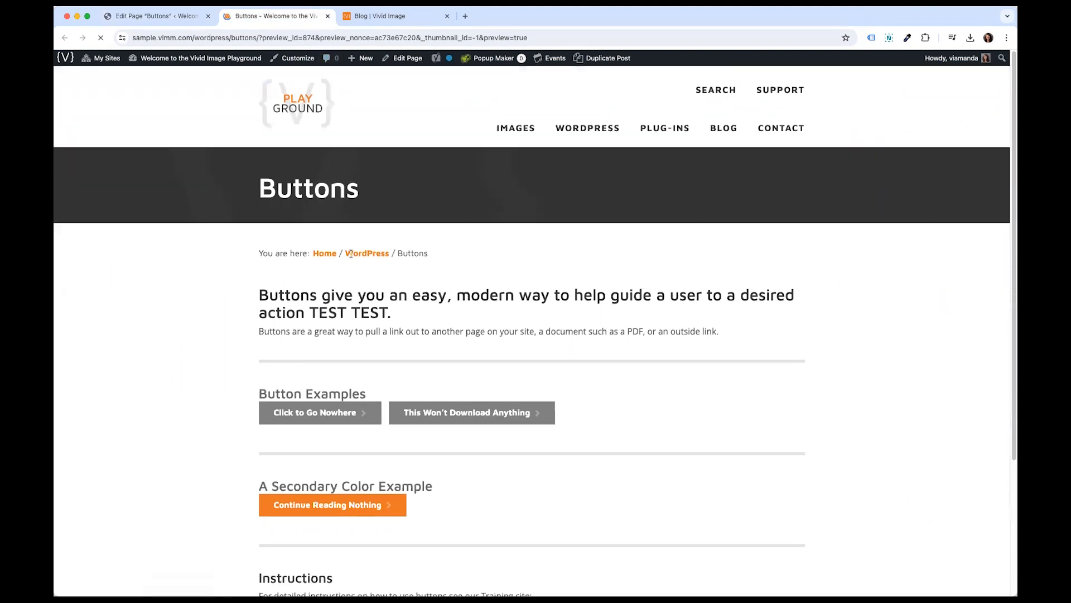
{"action": "mouse_move", "coordinate": [306, 311]}
{"action": "left_mouse_down"}
{"action": "mouse_move", "coordinate": [396, 312]}
{"action": "mouse_move", "coordinate": [360, 329]}
{"action": "mouse_move", "coordinate": [314, 322]}
{"action": "left_mouse_up"}
{"action": "left_click", "coordinate": [396, 328]}
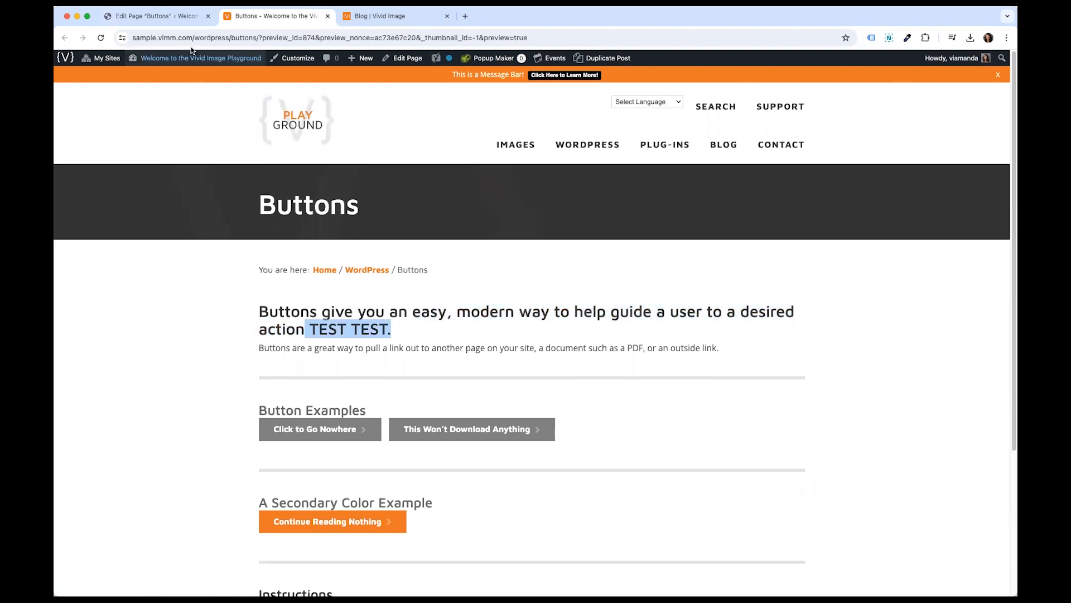
{"action": "left_click", "coordinate": [167, 17]}
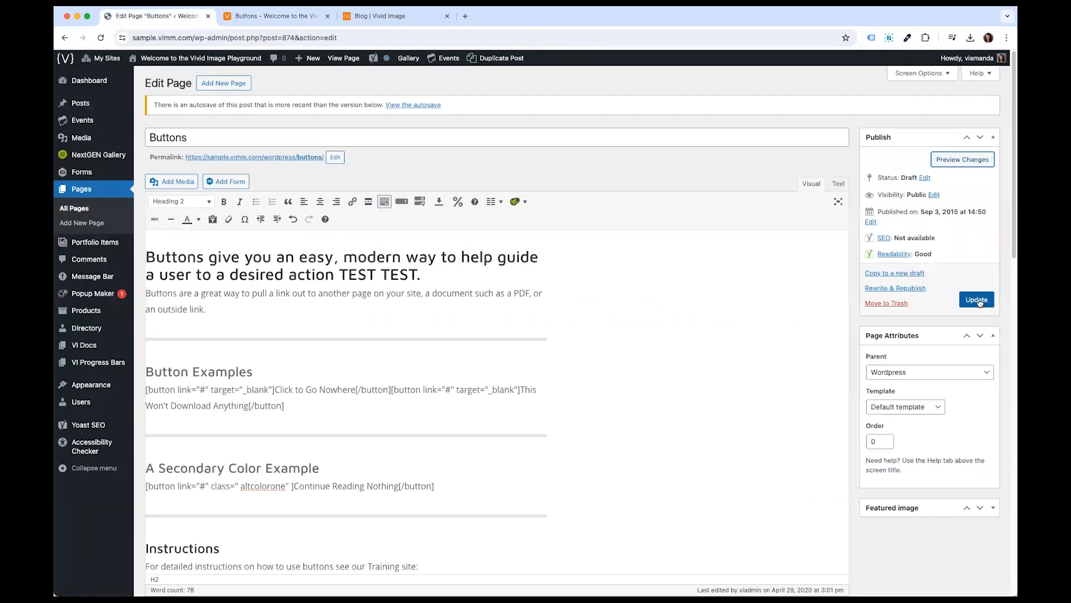
- Delete the added TEST TEST text from the main heading
{"action": "left_click", "coordinate": [411, 274]}
{"action": "left_click_drag", "start_coordinate": [411, 274], "coordinate": [335, 274]}
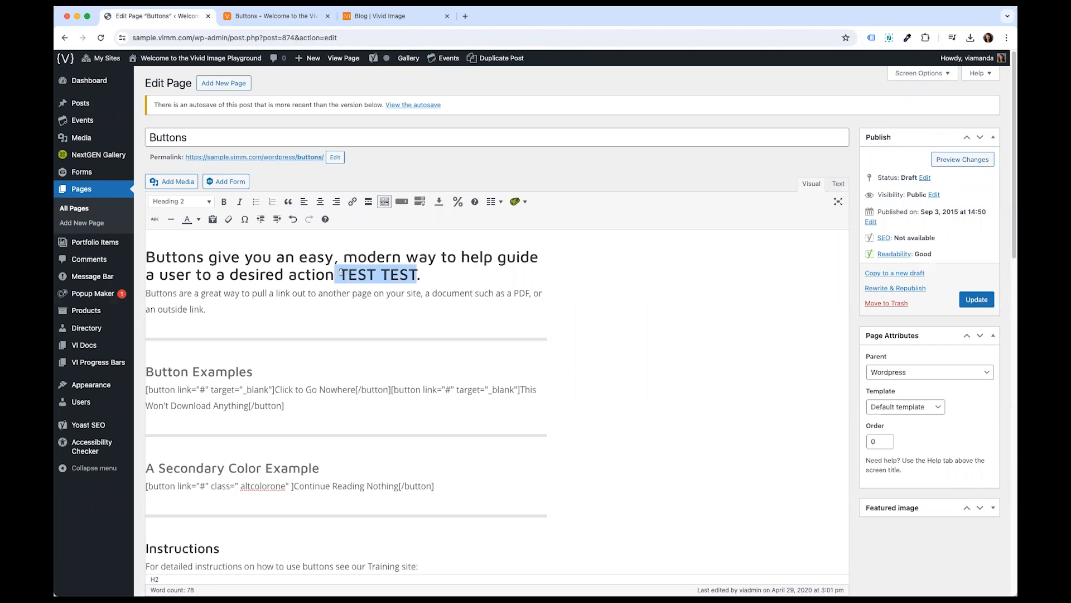
{"action": "key", "text": "BackSpace"}
{"action": "left_click", "coordinate": [322, 313]}
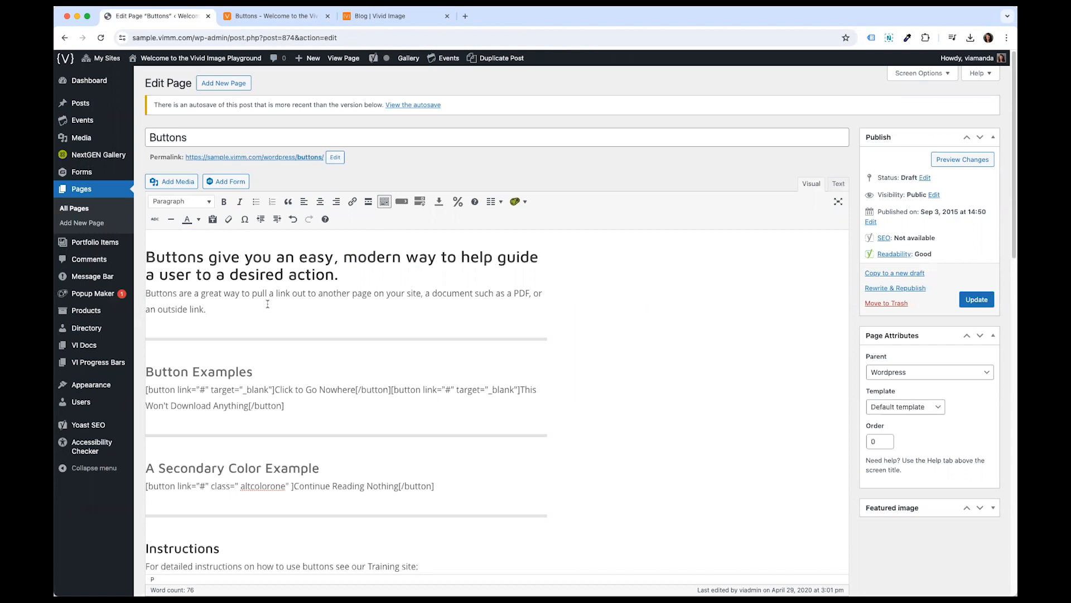
- Check the block formats of the main heading, intro paragraph and Button Examples subheading
{"action": "left_click", "coordinate": [333, 274]}
{"action": "left_click", "coordinate": [147, 256]}
{"action": "left_click", "coordinate": [149, 293]}
{"action": "left_click", "coordinate": [146, 256]}
{"action": "left_click_drag", "start_coordinate": [147, 256], "coordinate": [338, 277]}
{"action": "left_click_drag", "start_coordinate": [152, 368], "coordinate": [256, 370]}
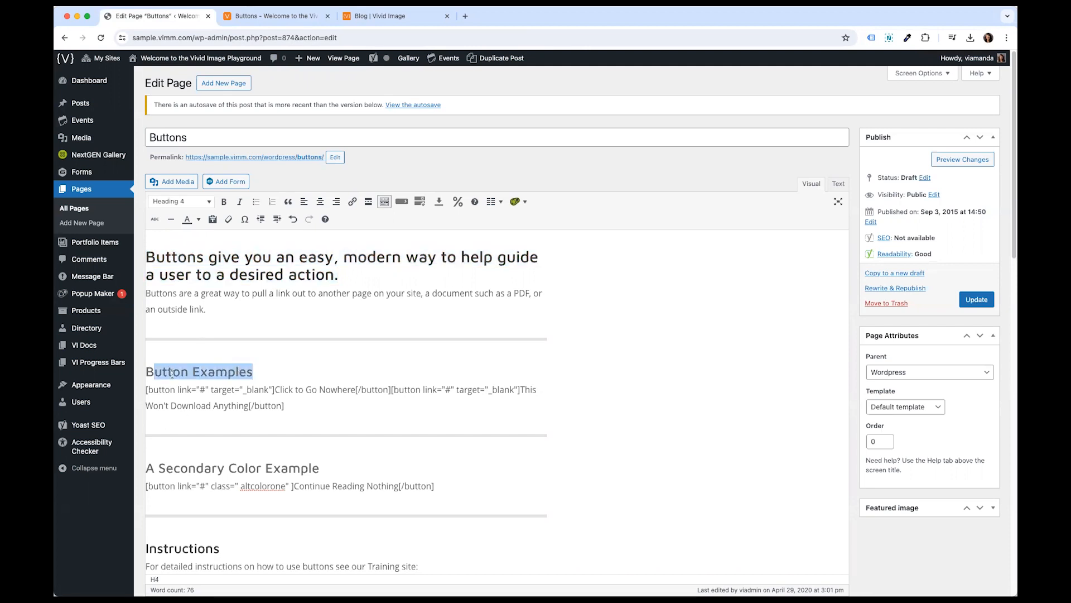
{"action": "left_click", "coordinate": [157, 292]}
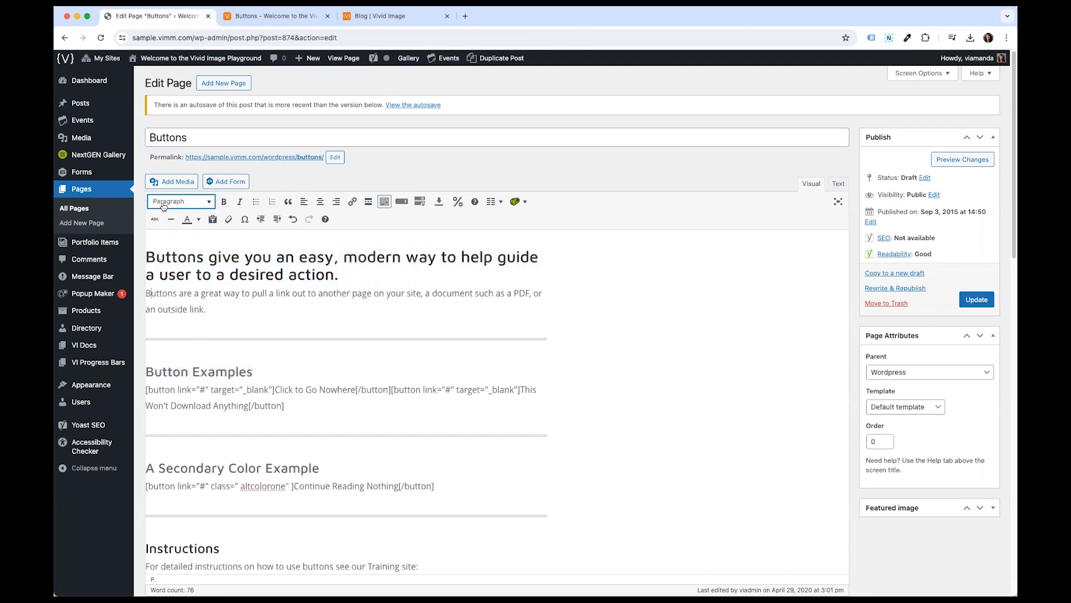
- Select the main heading and open its block format list of paragraph and heading levels
{"action": "left_click_drag", "start_coordinate": [145, 258], "coordinate": [372, 274]}
{"action": "left_click", "coordinate": [183, 202]}
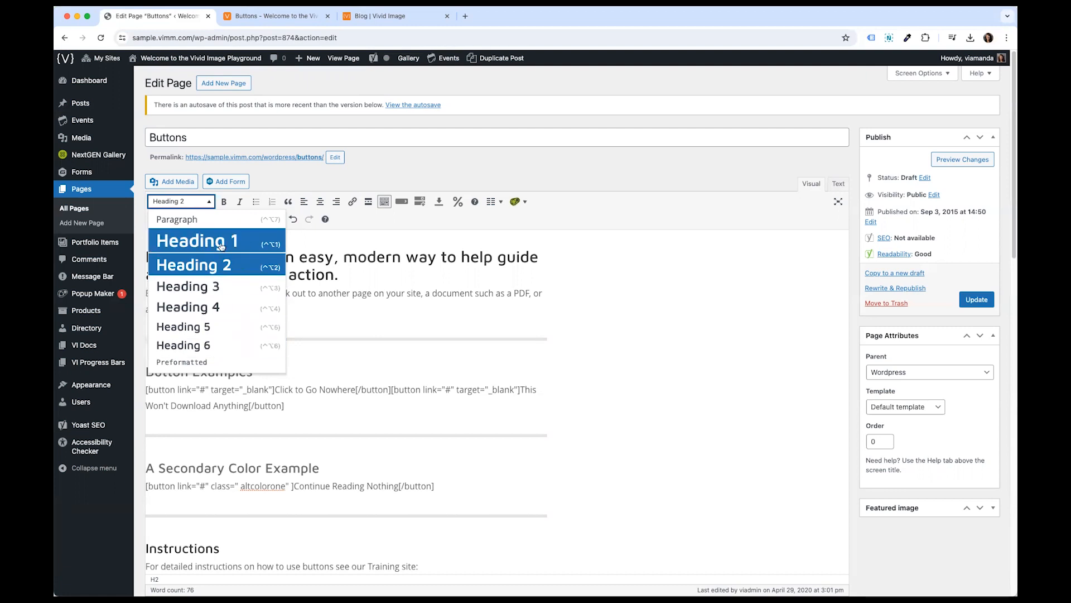
{"action": "left_click", "coordinate": [216, 137]}
{"action": "left_click_drag", "start_coordinate": [216, 137], "coordinate": [147, 132]}
{"action": "left_click", "coordinate": [194, 268]}
{"action": "left_click", "coordinate": [193, 202]}
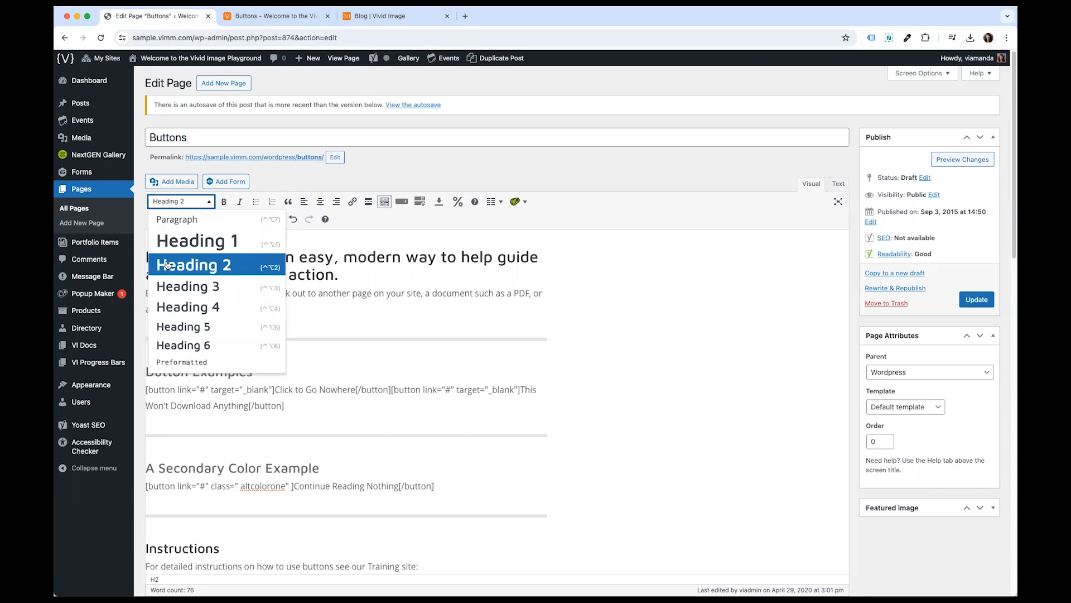
- Keep the main heading at Heading 2 and add a new line reading Test Subheading beneath it
{"action": "left_click", "coordinate": [190, 266]}
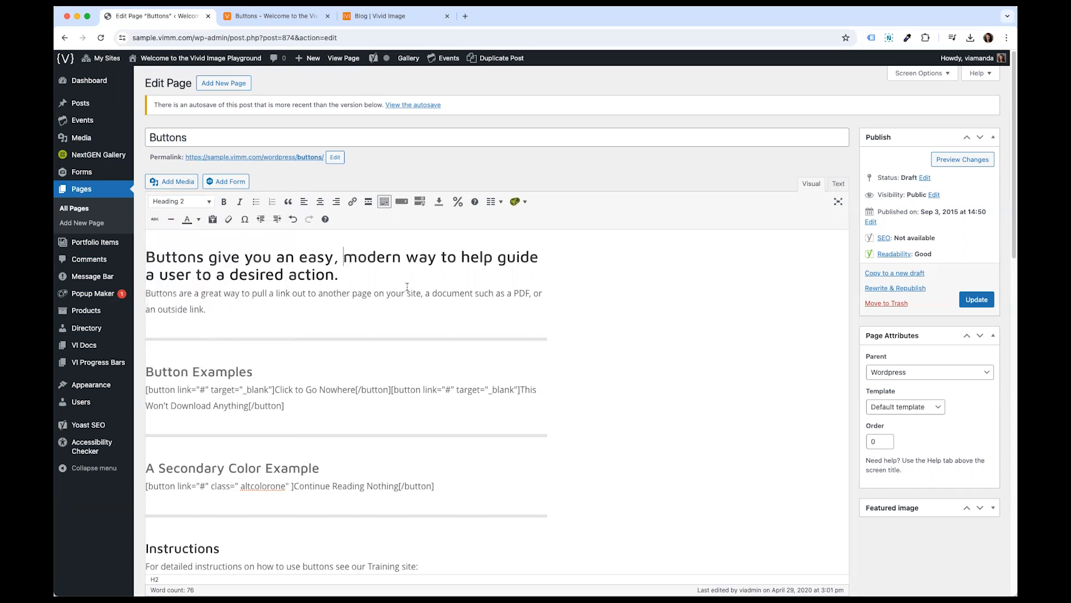
{"action": "left_click_drag", "start_coordinate": [406, 295], "coordinate": [218, 269]}
{"action": "triple_click", "coordinate": [292, 273]}
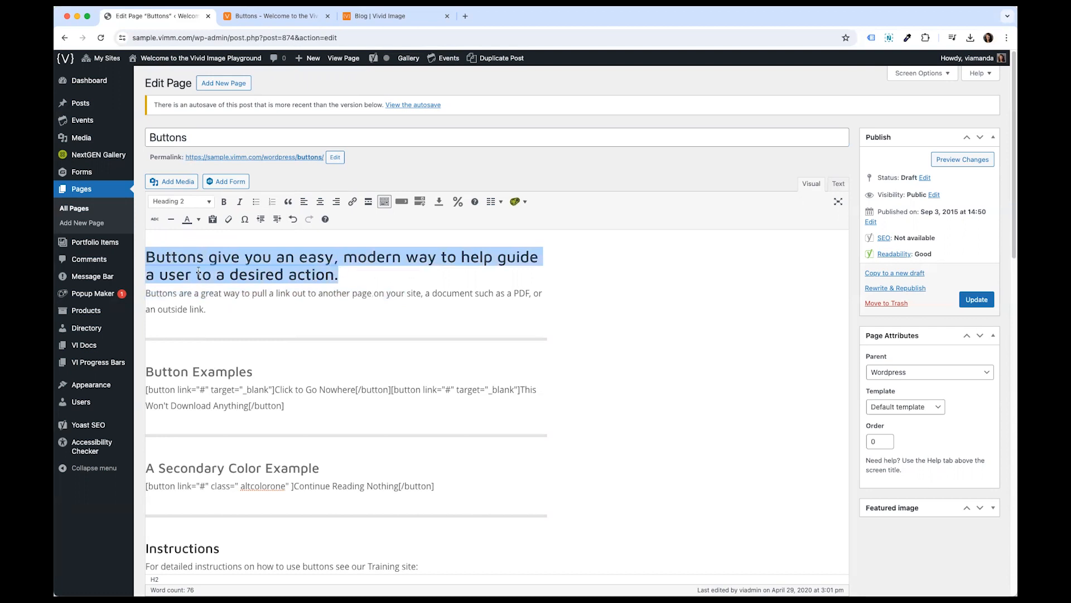
{"action": "left_click", "coordinate": [362, 274]}
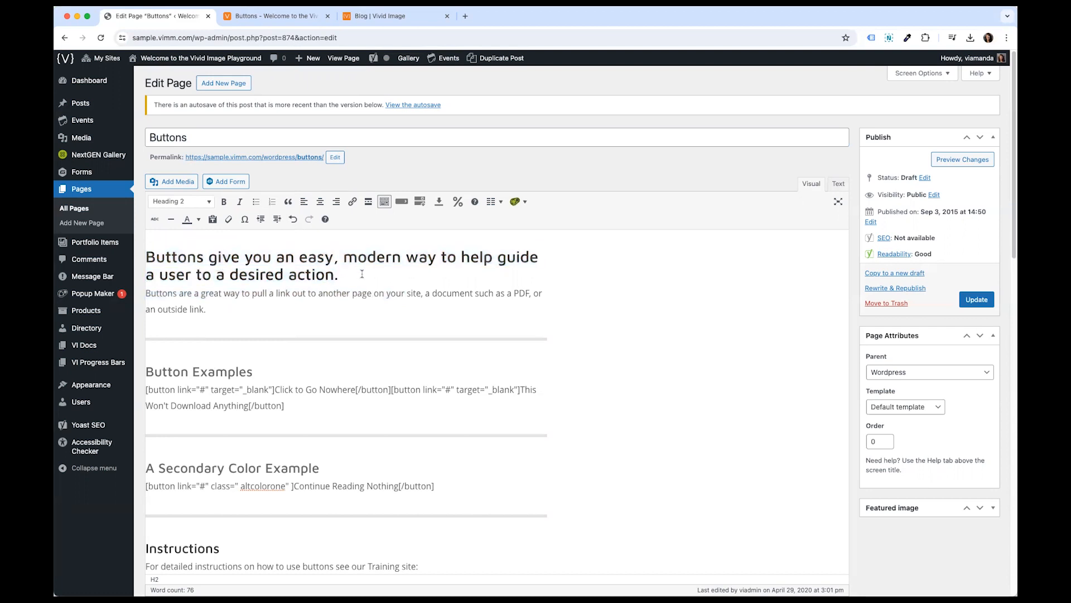
{"action": "key", "text": "Return"}
{"action": "type", "text": "Test "}
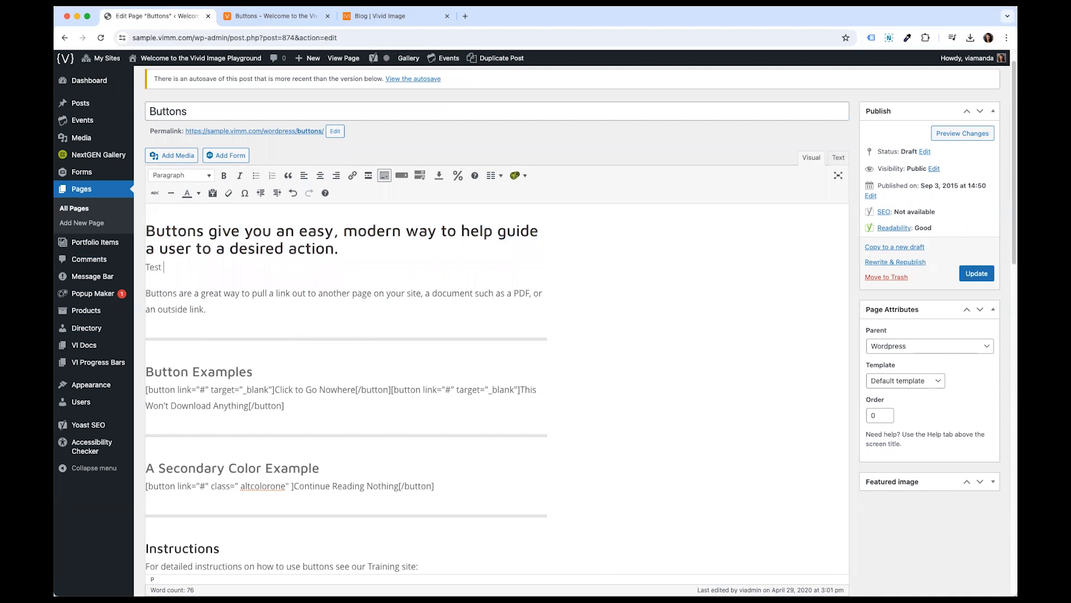
{"action": "type", "text": "Subheading"}
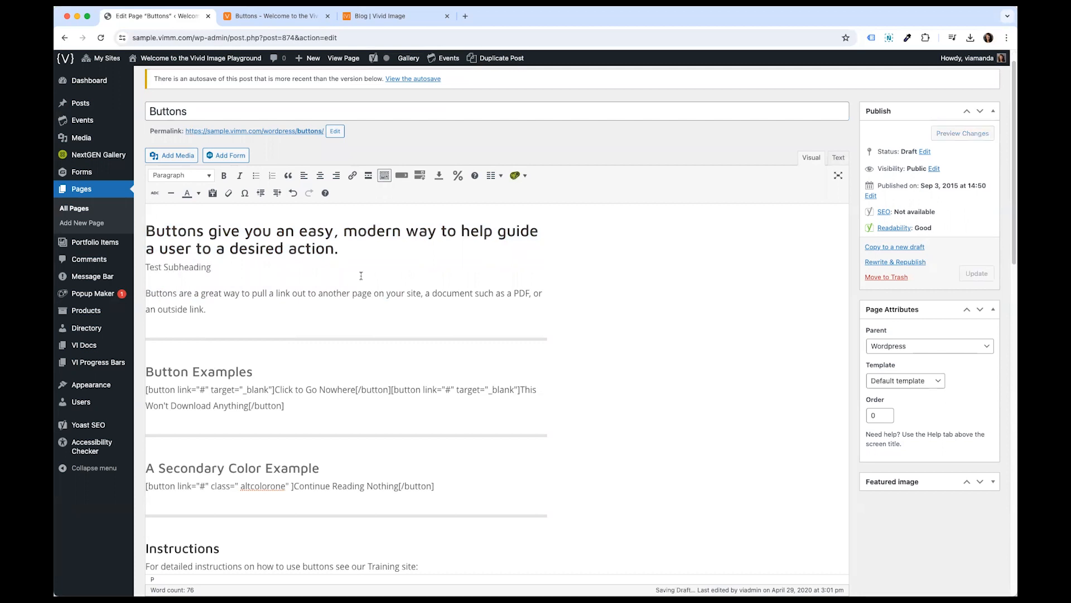
- Set the Test Subheading line's format to Heading 3
{"action": "left_click_drag", "start_coordinate": [212, 268], "coordinate": [146, 268]}
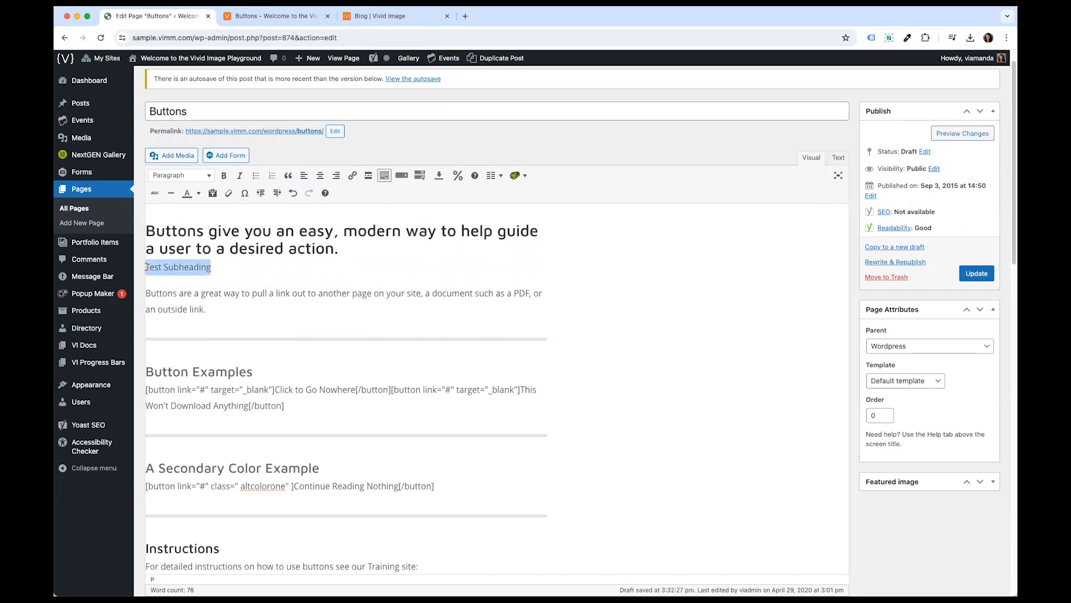
{"action": "left_click", "coordinate": [188, 178]}
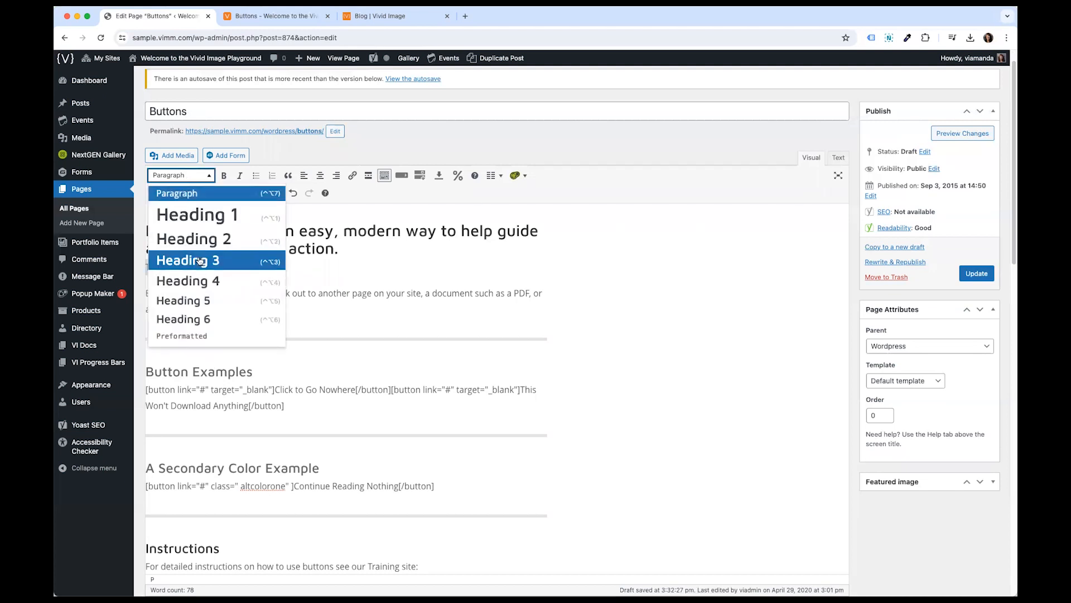
{"action": "left_click", "coordinate": [200, 262]}
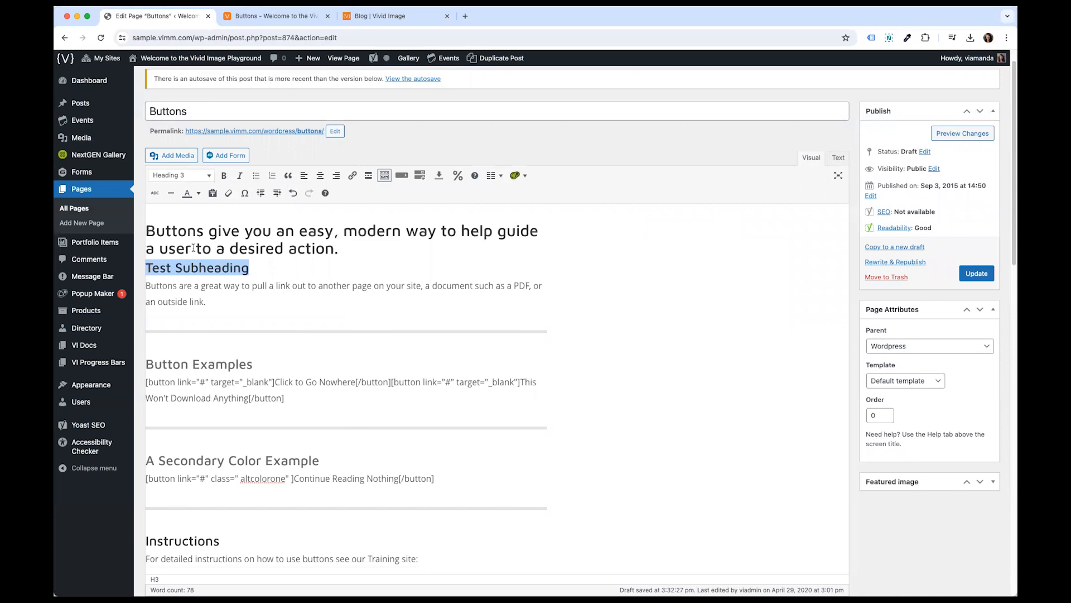
- Check the block formats of the subheading, intro paragraph, section headings down to Instructions, and the main heading
{"action": "left_click", "coordinate": [186, 268]}
{"action": "left_click_drag", "start_coordinate": [250, 270], "coordinate": [136, 272]}
{"action": "left_click_drag", "start_coordinate": [163, 285], "coordinate": [231, 300]}
{"action": "left_click", "coordinate": [232, 301]}
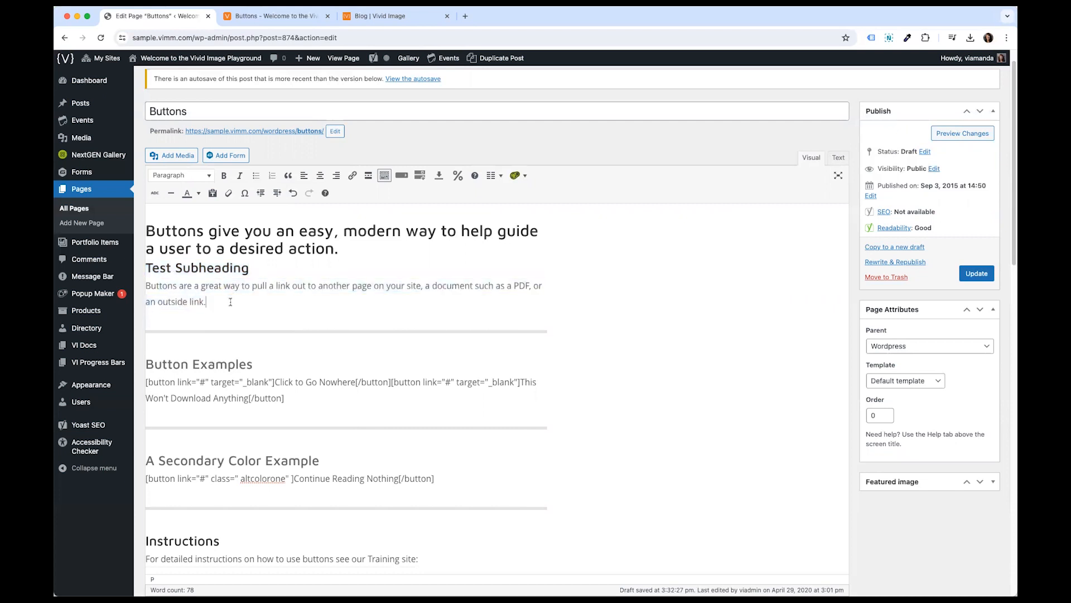
{"action": "left_click", "coordinate": [146, 364]}
{"action": "left_click_drag", "start_coordinate": [146, 363], "coordinate": [255, 365]}
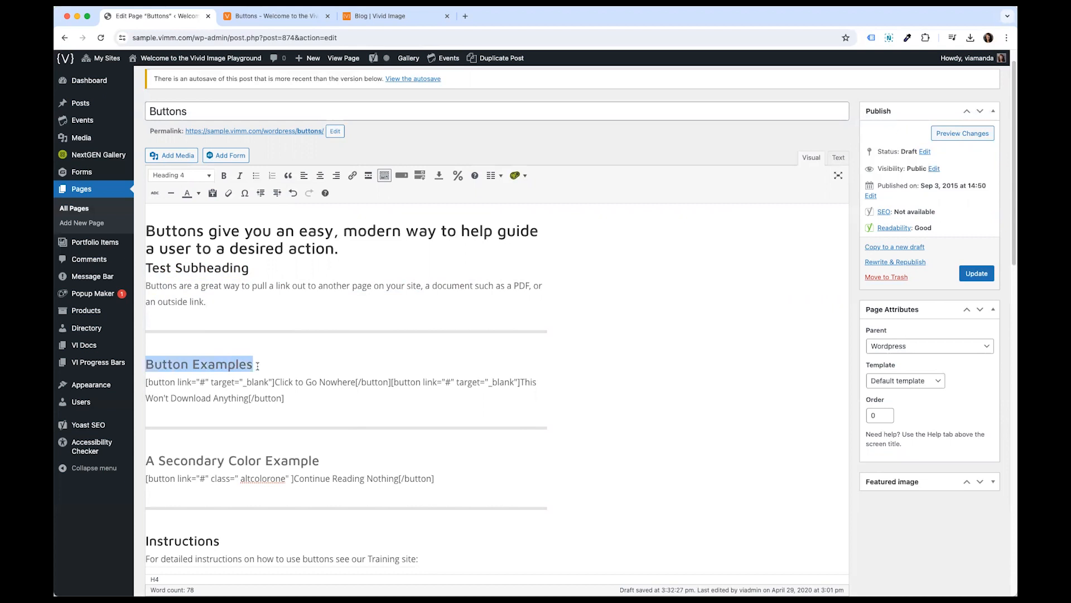
{"action": "left_click", "coordinate": [155, 461]}
{"action": "scroll", "coordinate": [167, 475], "scroll_direction": "down", "scroll_amount": 1}
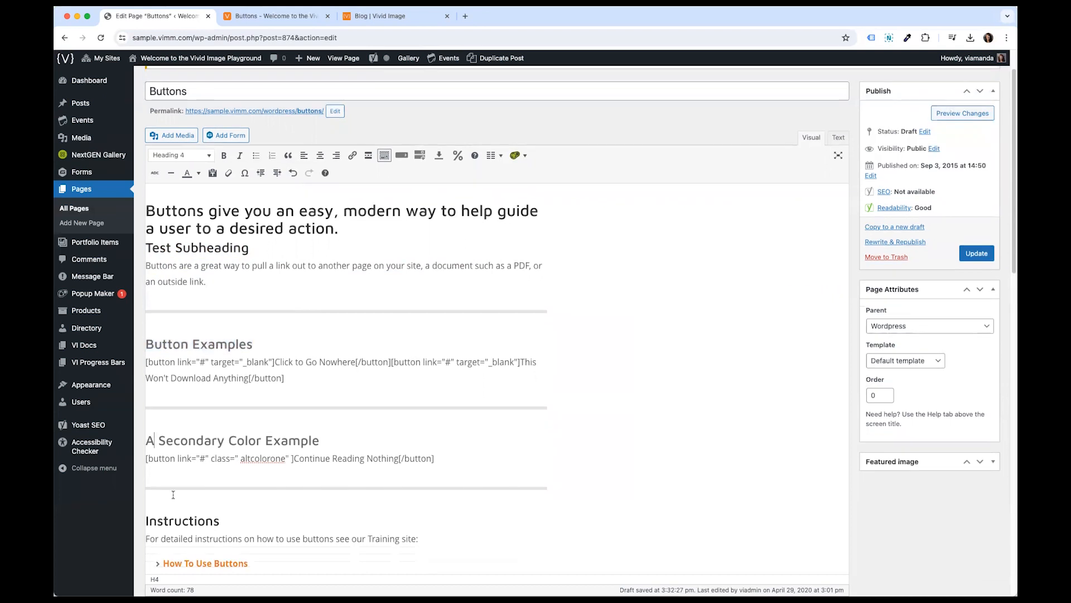
{"action": "left_click", "coordinate": [170, 503]}
{"action": "left_click_drag", "start_coordinate": [228, 503], "coordinate": [136, 503]}
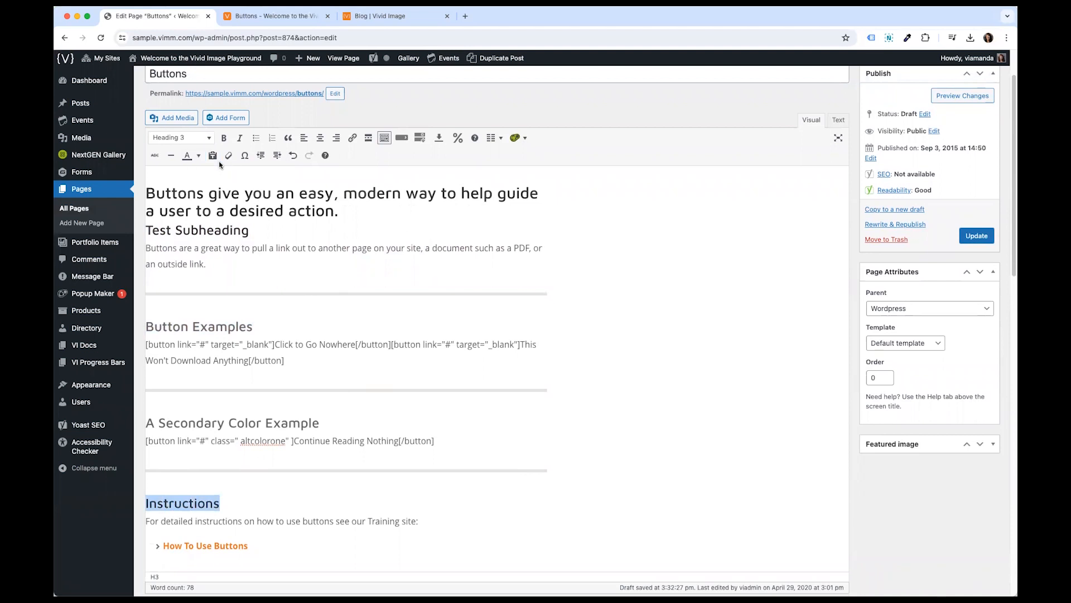
{"action": "left_click", "coordinate": [255, 406]}
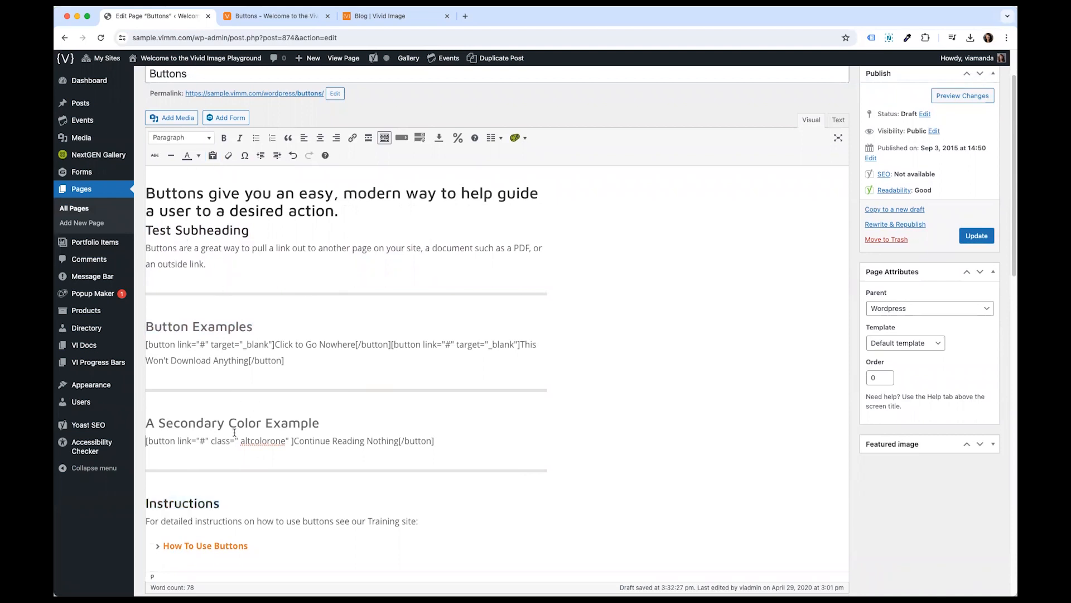
{"action": "scroll", "coordinate": [268, 287], "scroll_direction": "up", "scroll_amount": 1}
{"action": "left_click", "coordinate": [146, 214]}
{"action": "left_click_drag", "start_coordinate": [315, 231], "coordinate": [351, 242]}
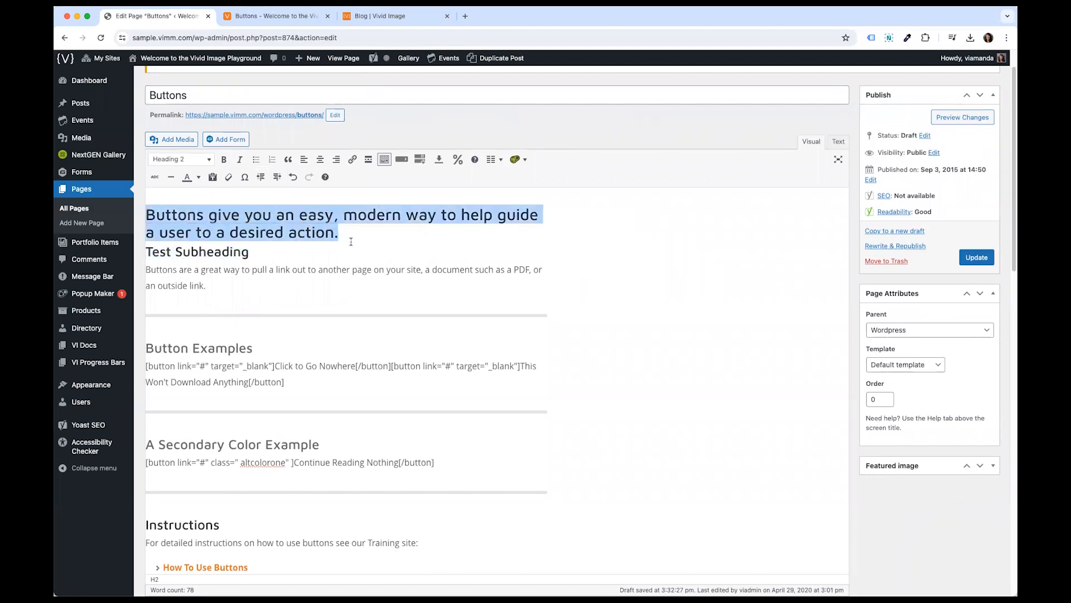
{"action": "left_click", "coordinate": [351, 236]}
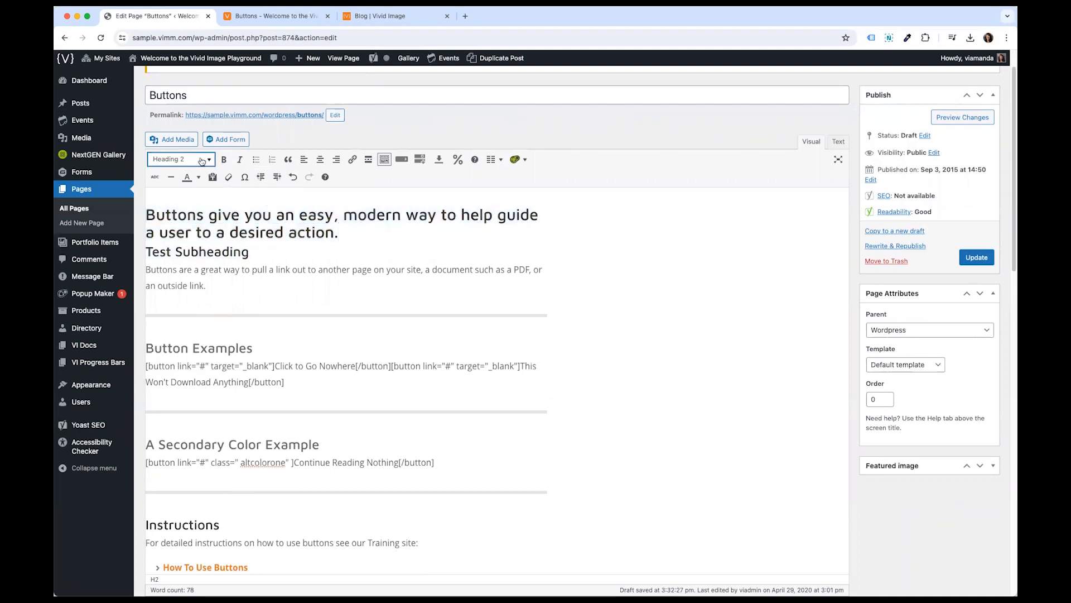
- Delete the Test Subheading line from below the main heading
{"action": "triple_click", "coordinate": [247, 251]}
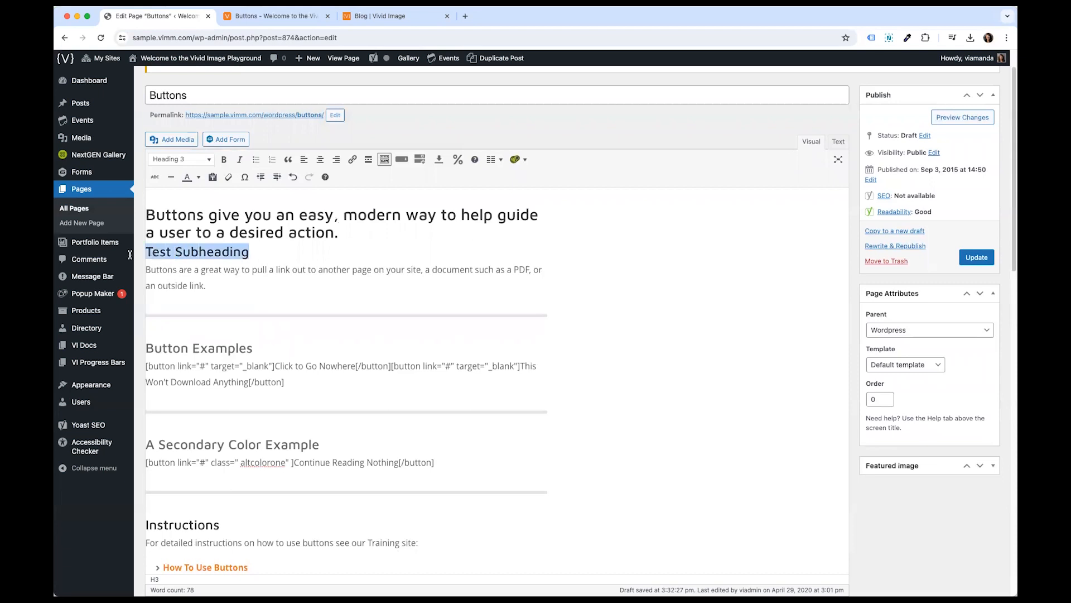
{"action": "key", "text": "BackSpace"}
{"action": "key", "text": "BackSpace"}
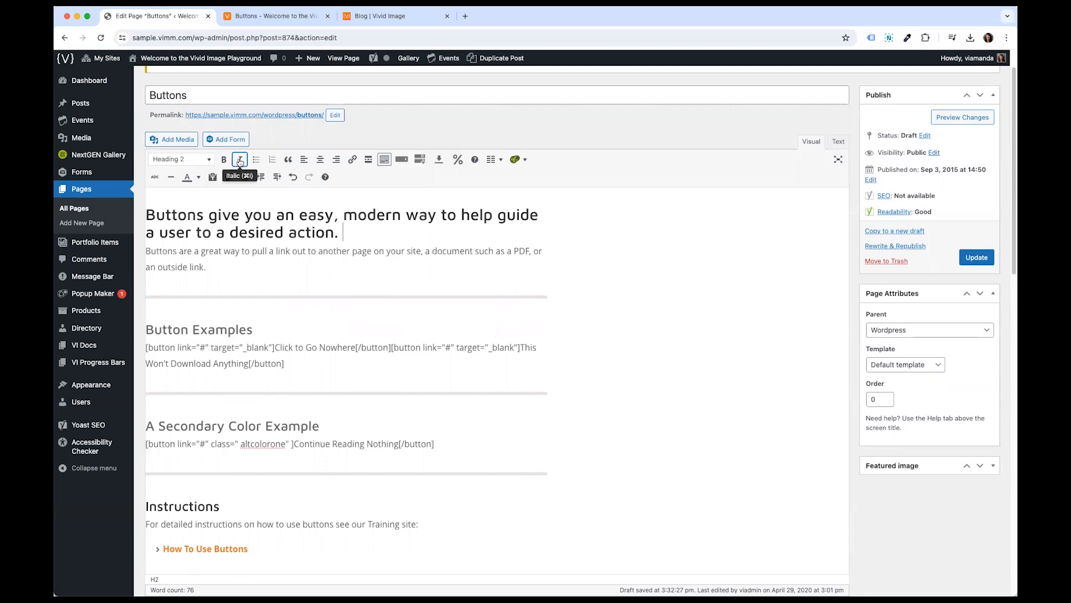
- Open the text color palette to examine the available colours, then close it
{"action": "left_click", "coordinate": [200, 177]}
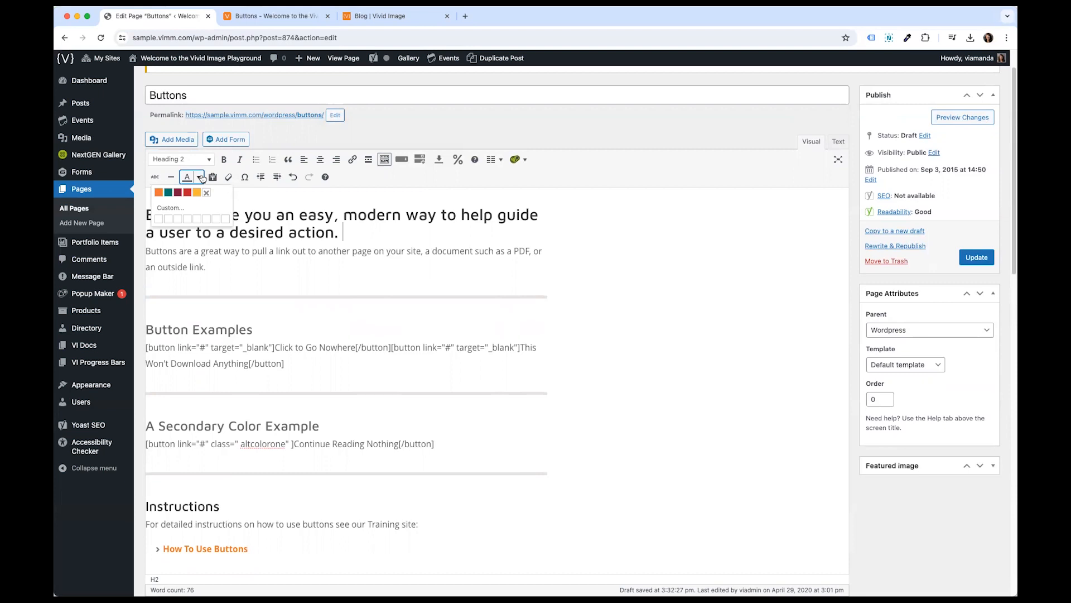
{"action": "left_click", "coordinate": [200, 178]}
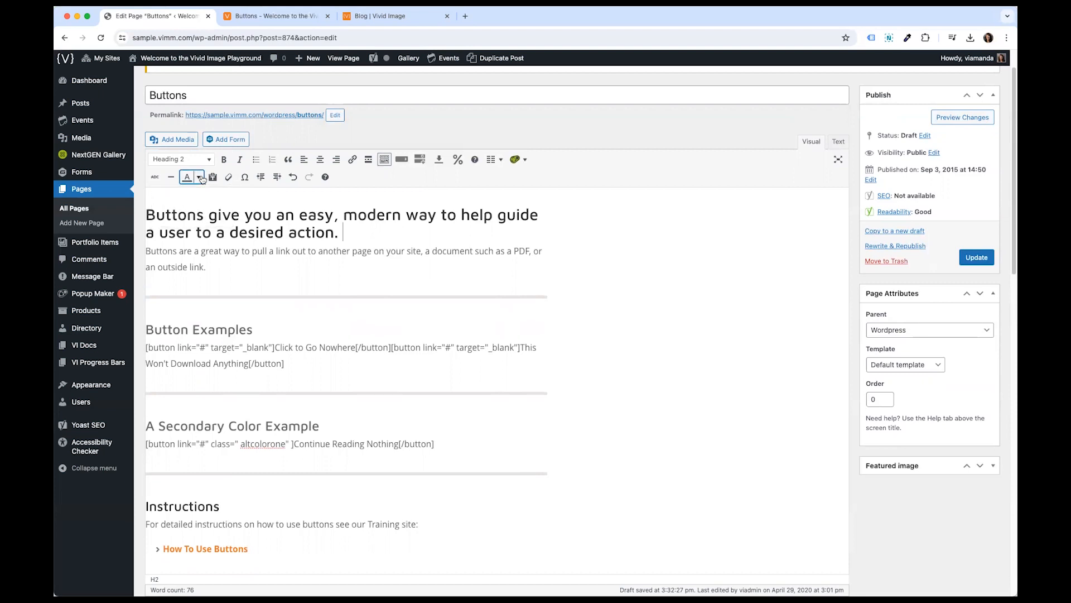
{"action": "left_click", "coordinate": [201, 178]}
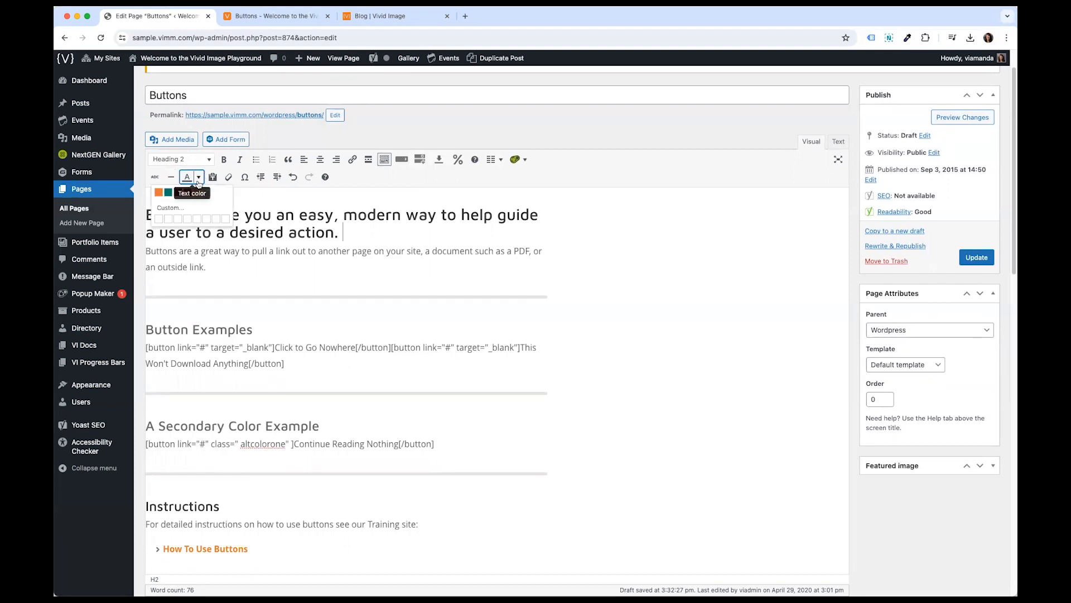
{"action": "left_click", "coordinate": [304, 218]}
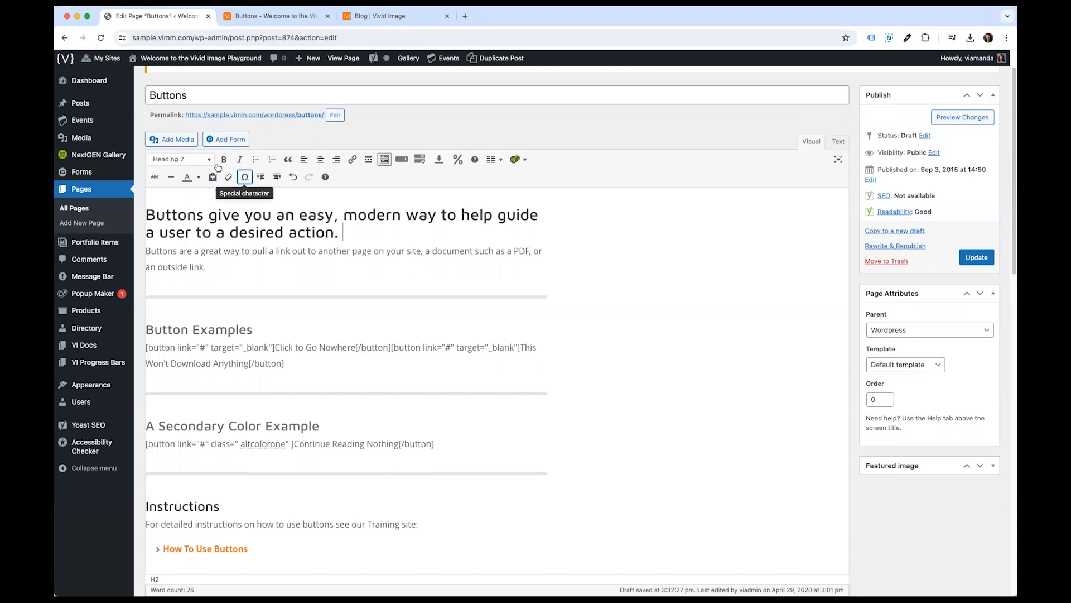
- Italicize the word another in the intro paragraph
{"action": "left_click_drag", "start_coordinate": [320, 252], "coordinate": [350, 252]}
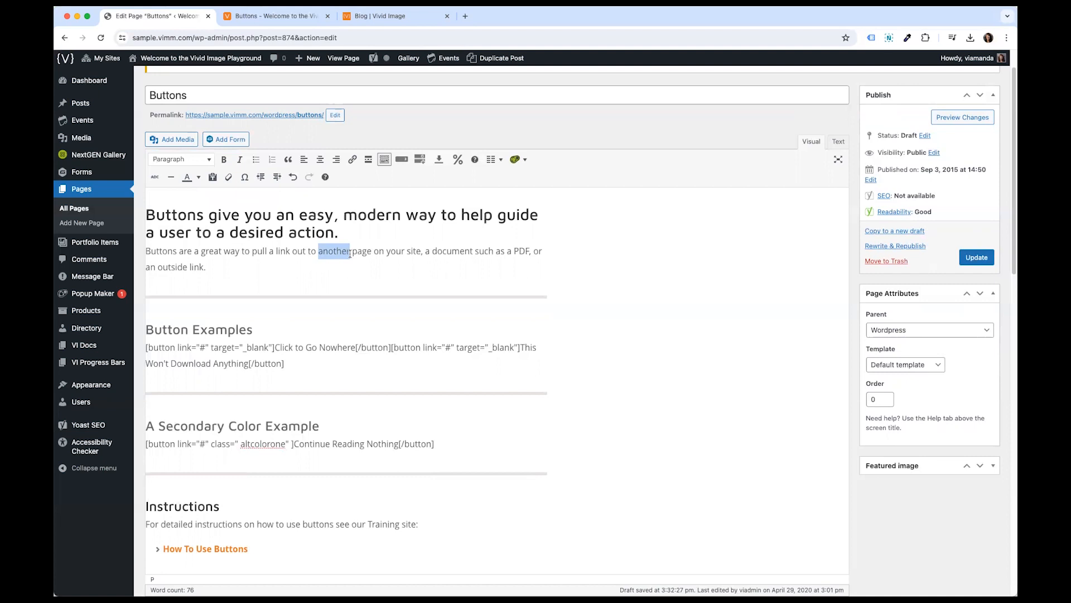
{"action": "left_click", "coordinate": [241, 161]}
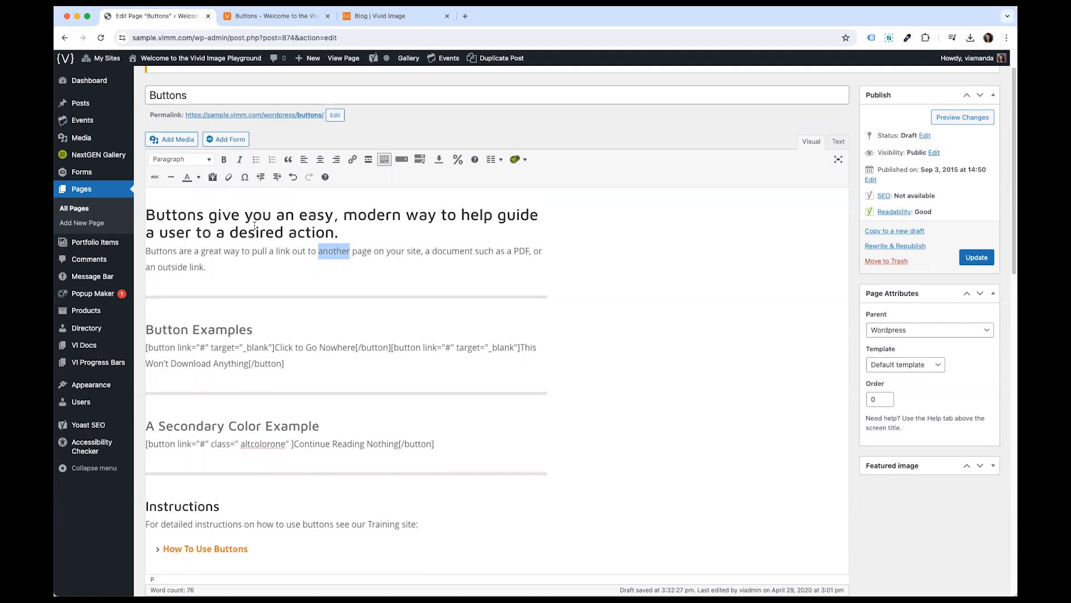
- Add three new lines reading Item 1, Item 2 and Item 3 after the intro paragraph
{"action": "left_click", "coordinate": [236, 267]}
{"action": "key", "text": "Return"}
{"action": "type", "text": "Item 1"}
{"action": "key", "text": "Return"}
{"action": "type", "text": "Item 2"}
{"action": "key", "text": "Return"}
{"action": "type", "text": "Item 3"}
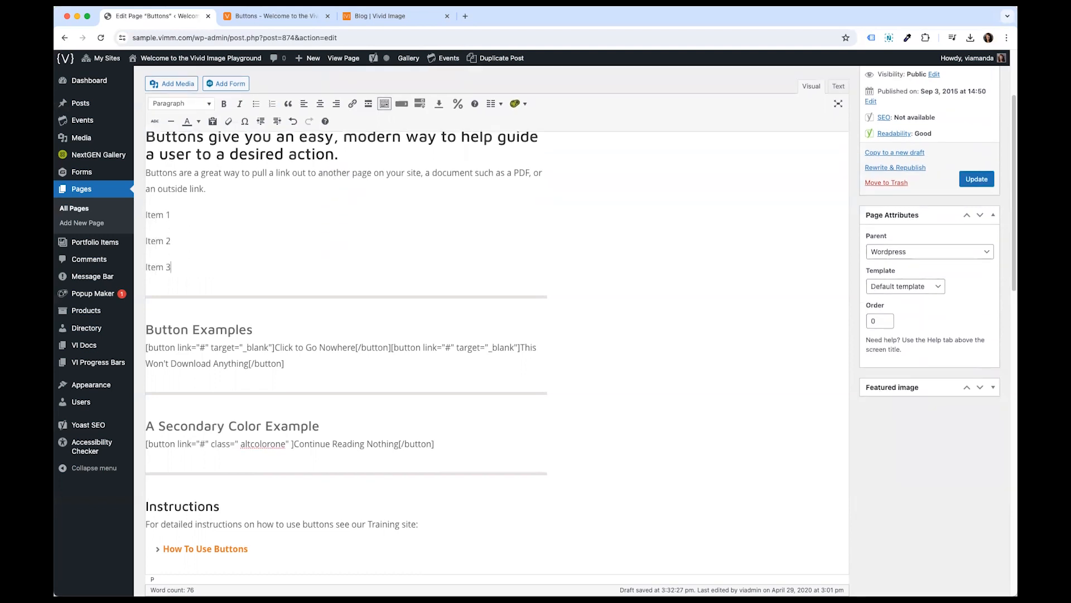
- Turn the three item lines into a bulleted list
{"action": "left_click_drag", "start_coordinate": [170, 266], "coordinate": [135, 218]}
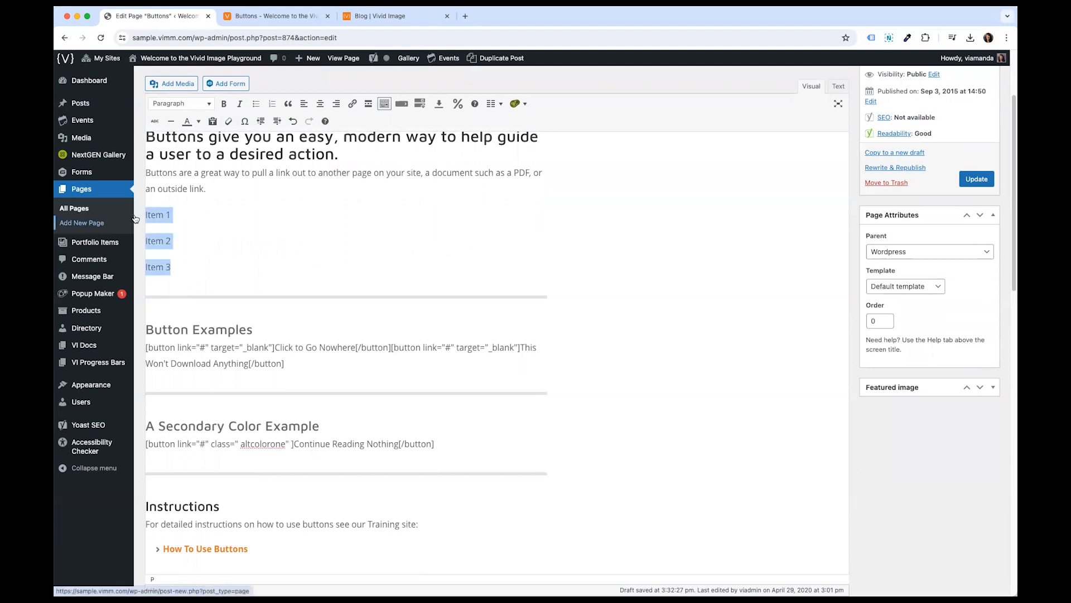
{"action": "left_click", "coordinate": [256, 103]}
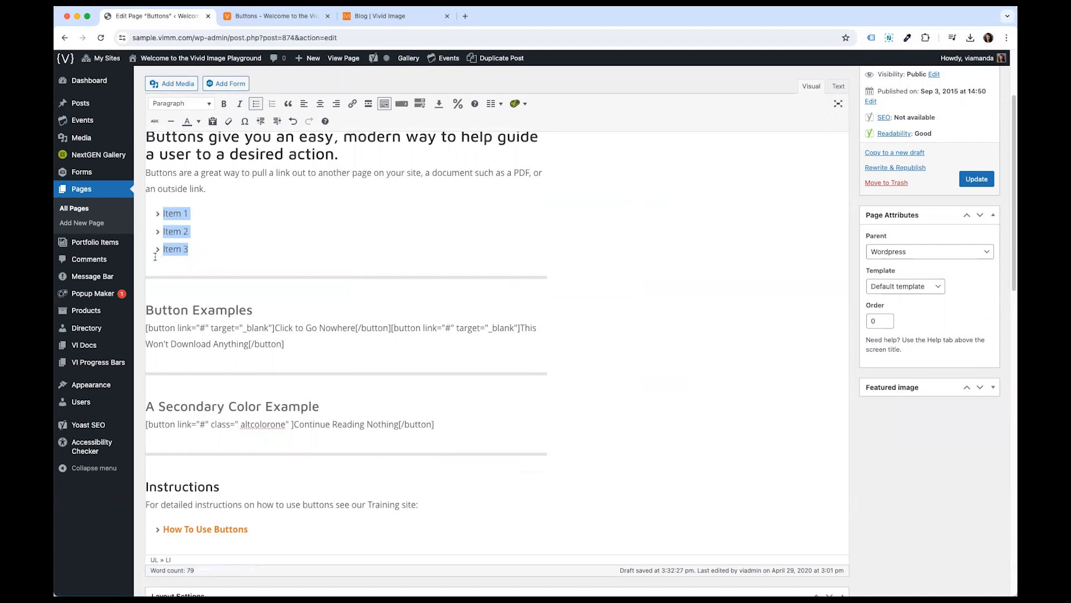
{"action": "left_click", "coordinate": [174, 250]}
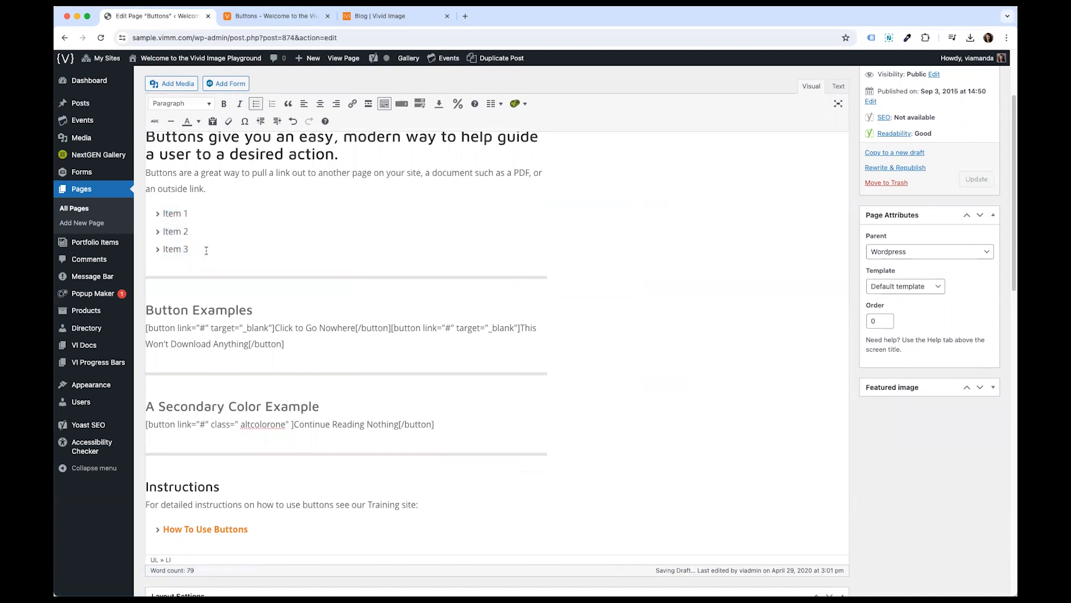
- Change the item list from bulleted to numbered
{"action": "left_click_drag", "start_coordinate": [192, 249], "coordinate": [150, 214]}
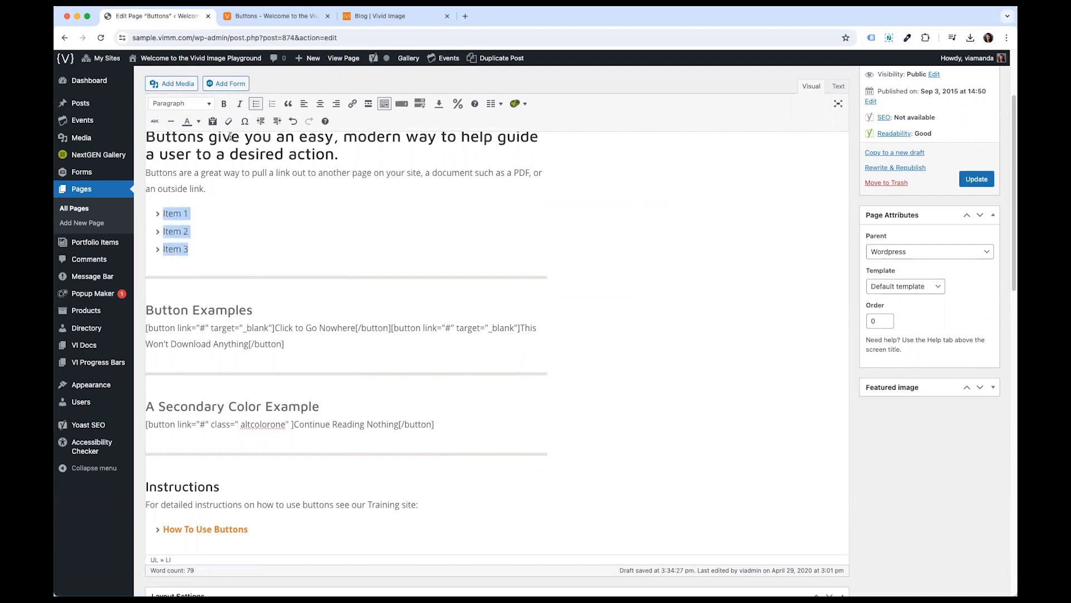
{"action": "left_click", "coordinate": [272, 104]}
{"action": "left_click", "coordinate": [216, 249]}
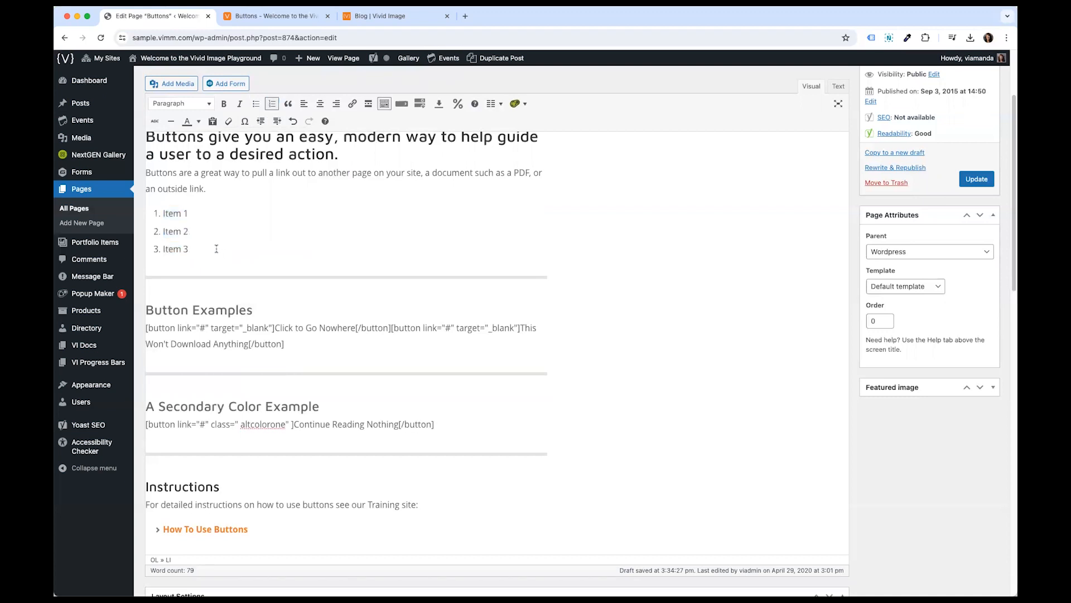
- Add empty lines after the list and paste a copy of the intro paragraph there
{"action": "key", "text": "Return"}
{"action": "key", "text": "Return"}
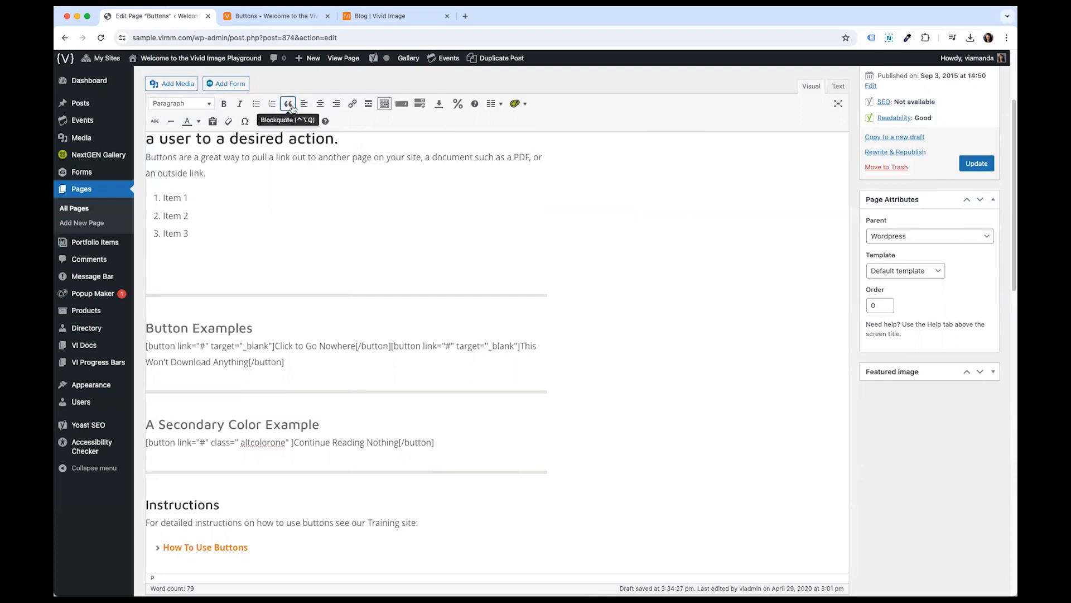
{"action": "left_click_drag", "start_coordinate": [205, 173], "coordinate": [143, 161]}
{"action": "key", "text": "ctrl+c"}
{"action": "left_click", "coordinate": [189, 261]}
{"action": "key", "text": "ctrl+v"}
- Format the pasted copy of the intro paragraph as a blockquote
{"action": "left_click_drag", "start_coordinate": [210, 266], "coordinate": [148, 244]}
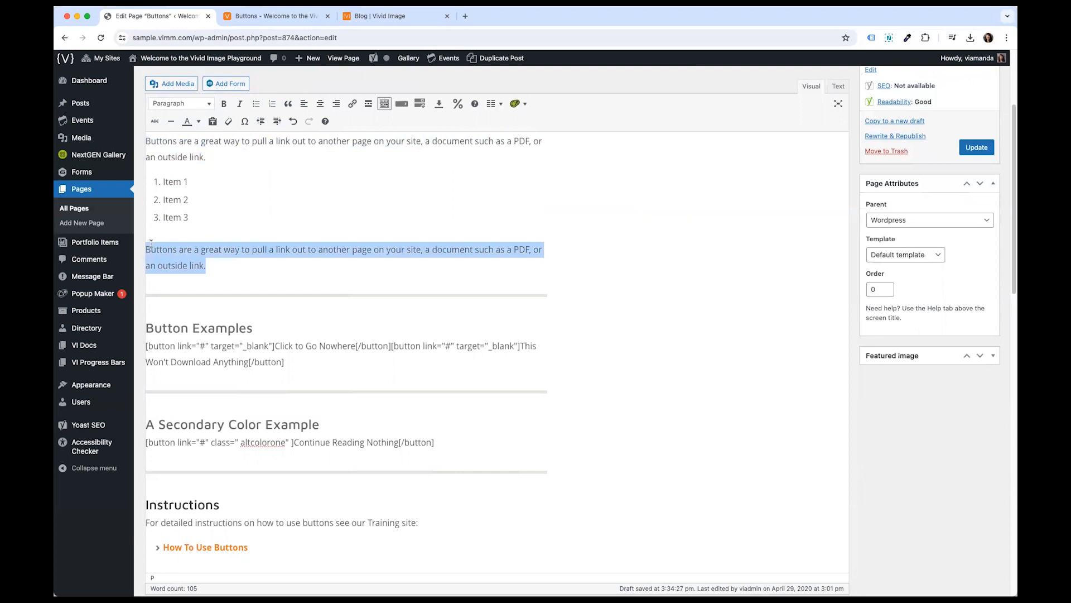
{"action": "left_click", "coordinate": [288, 104]}
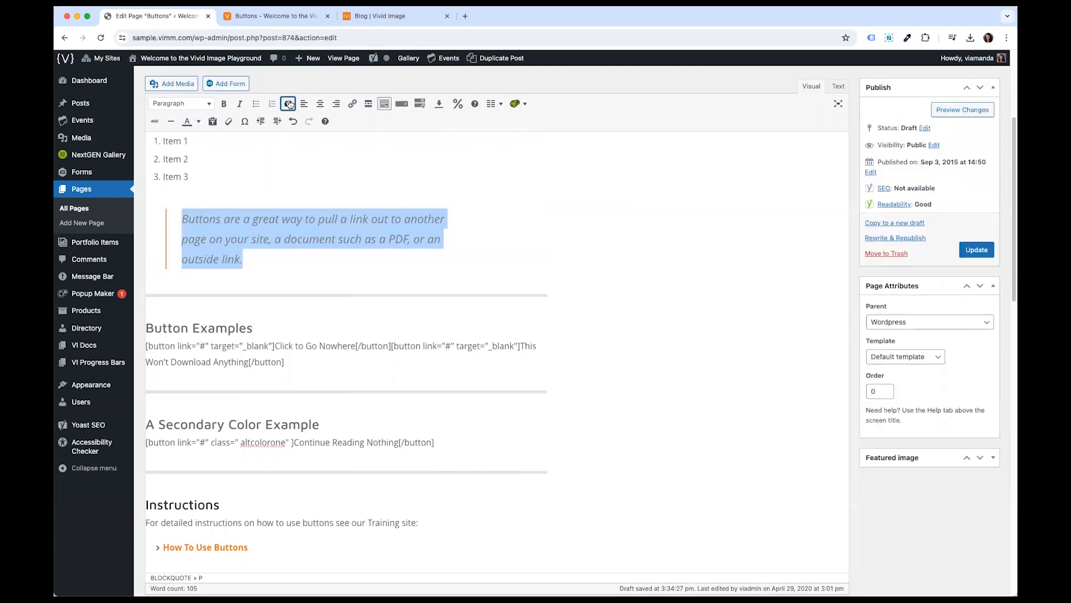
{"action": "left_click", "coordinate": [216, 220]}
{"action": "left_click_drag", "start_coordinate": [184, 220], "coordinate": [269, 277]}
{"action": "left_click", "coordinate": [188, 241]}
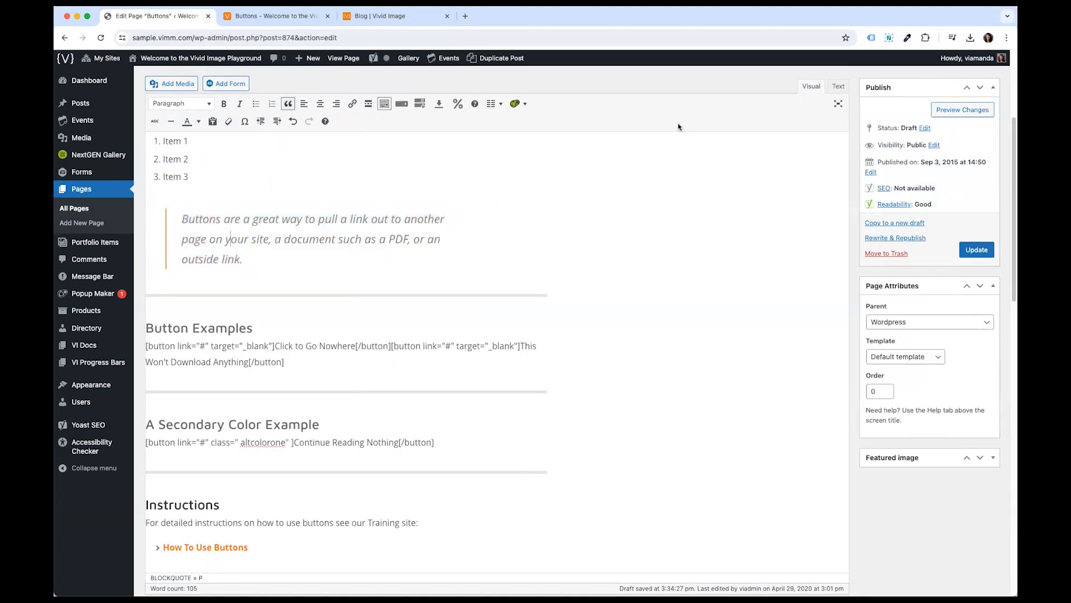
- Preview the page changes in the preview tab and examine the list and blockquote
{"action": "left_click", "coordinate": [937, 112]}
{"action": "mouse_move", "coordinate": [504, 129]}
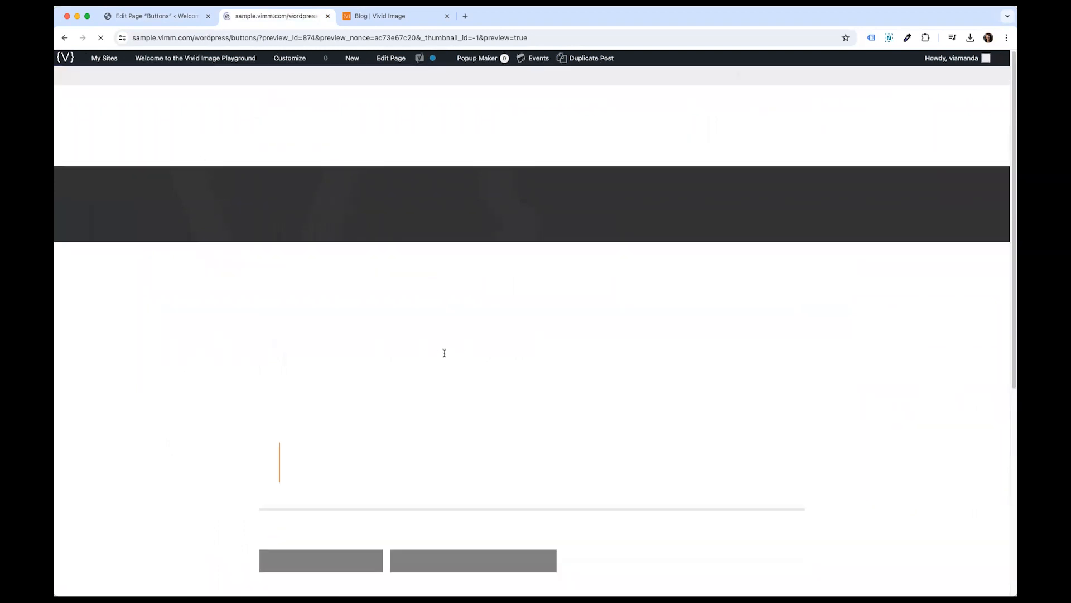
{"action": "scroll", "coordinate": [443, 353], "scroll_direction": "down", "scroll_amount": 3}
{"action": "left_click_drag", "start_coordinate": [275, 225], "coordinate": [507, 337]}
{"action": "left_click", "coordinate": [295, 301]}
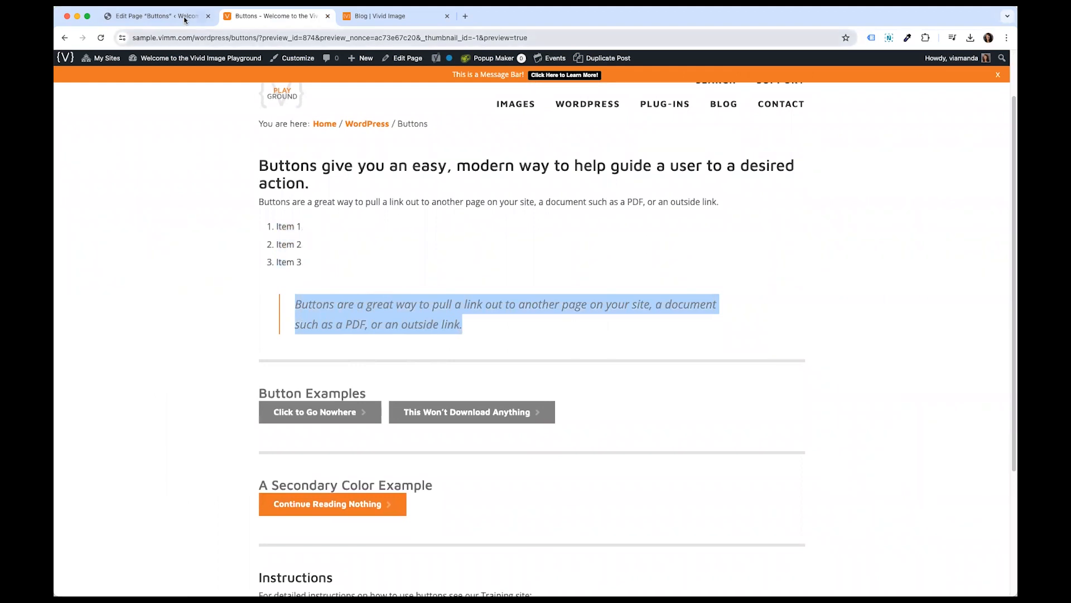
- Return to the page editor and delete the blockquote from the Buttons page
{"action": "key", "text": "ctrl+shift+Tab"}
{"action": "left_click_drag", "start_coordinate": [244, 250], "coordinate": [183, 219]}
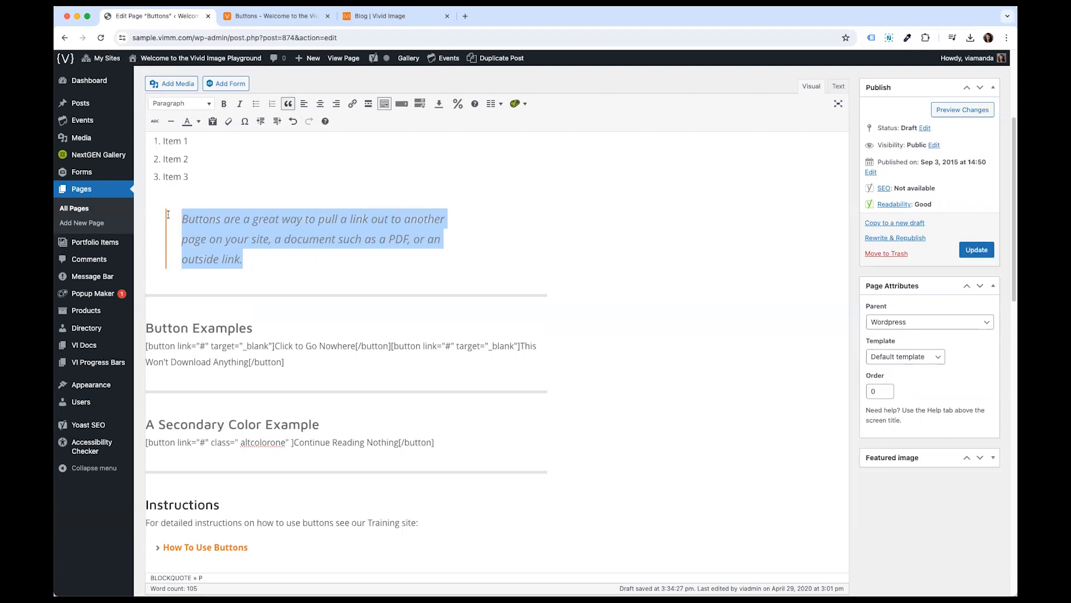
{"action": "key", "text": "BackSpace"}
{"action": "key", "text": "BackSpace"}
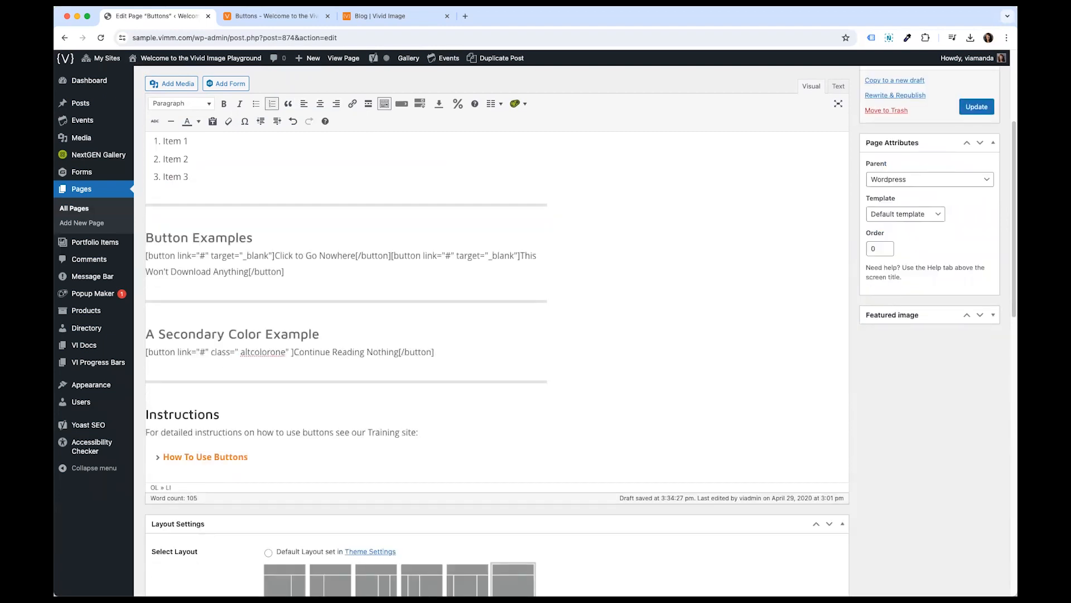
- Delete the numbered Item 1–3 list below the intro paragraph
{"action": "scroll", "coordinate": [335, 299], "scroll_direction": "up", "scroll_amount": 4}
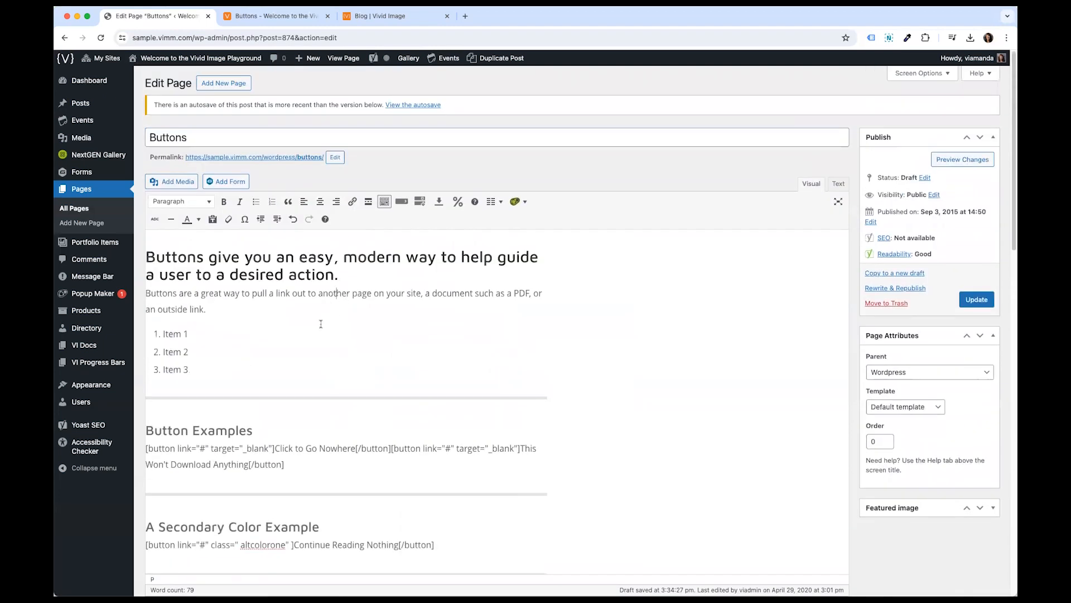
{"action": "left_click_drag", "start_coordinate": [197, 362], "coordinate": [160, 336]}
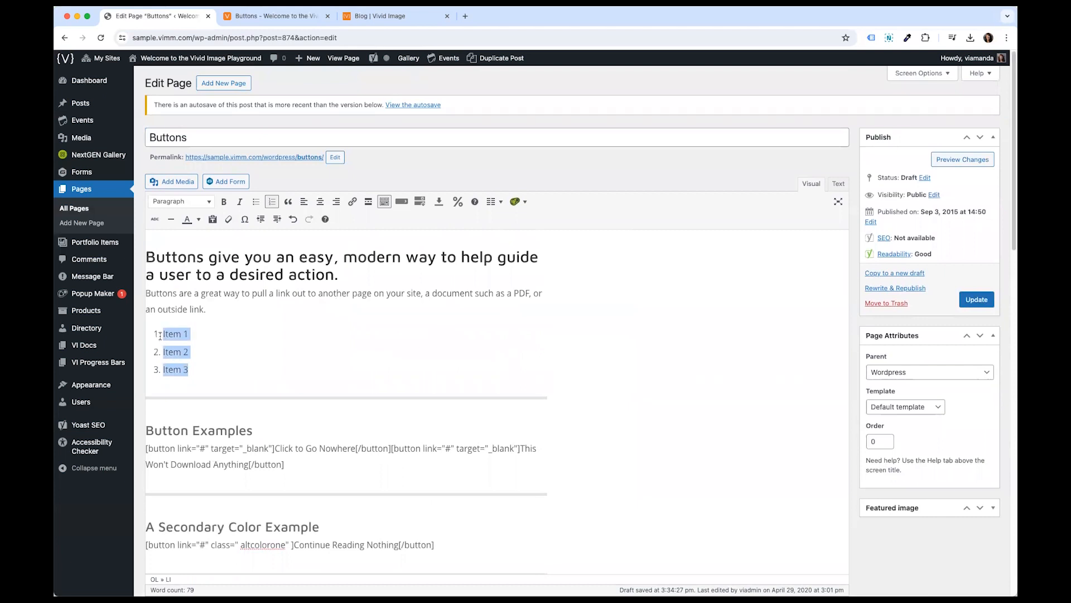
{"action": "key", "text": "BackSpace"}
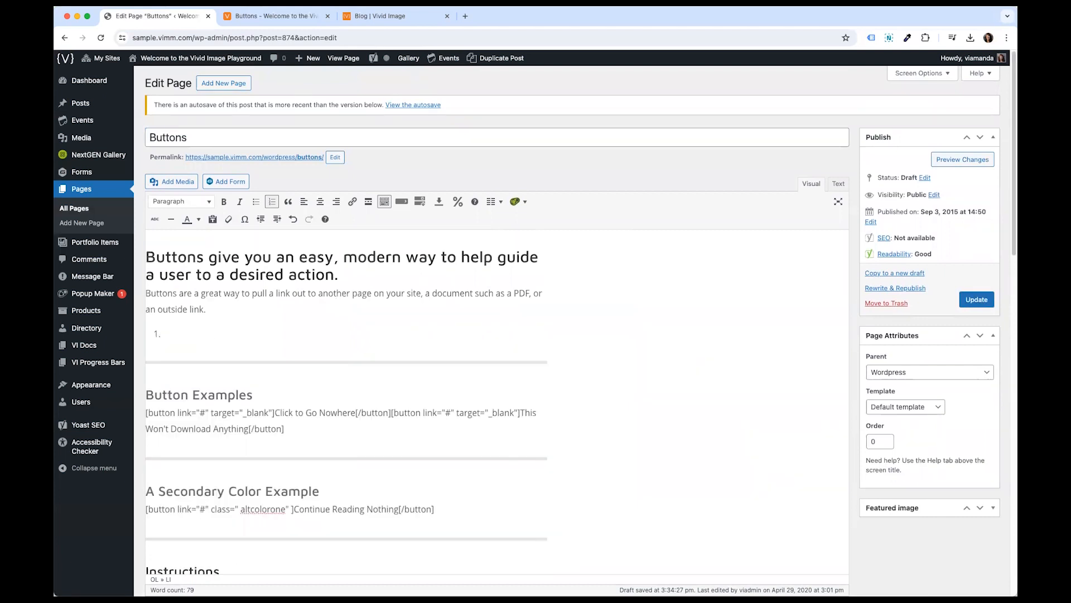
{"action": "key", "text": "BackSpace"}
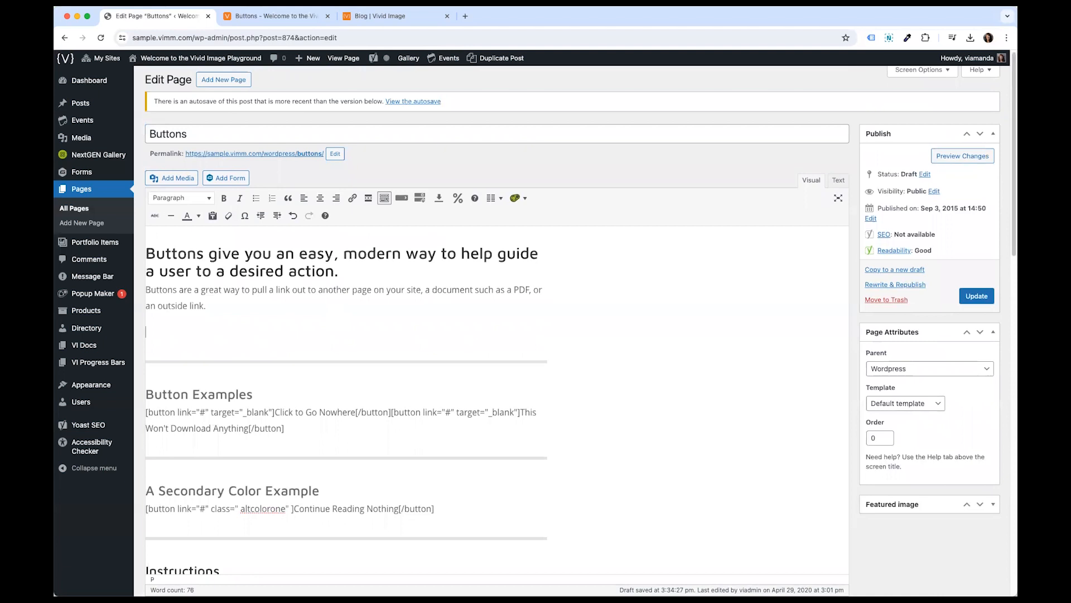
{"action": "key", "text": "BackSpace"}
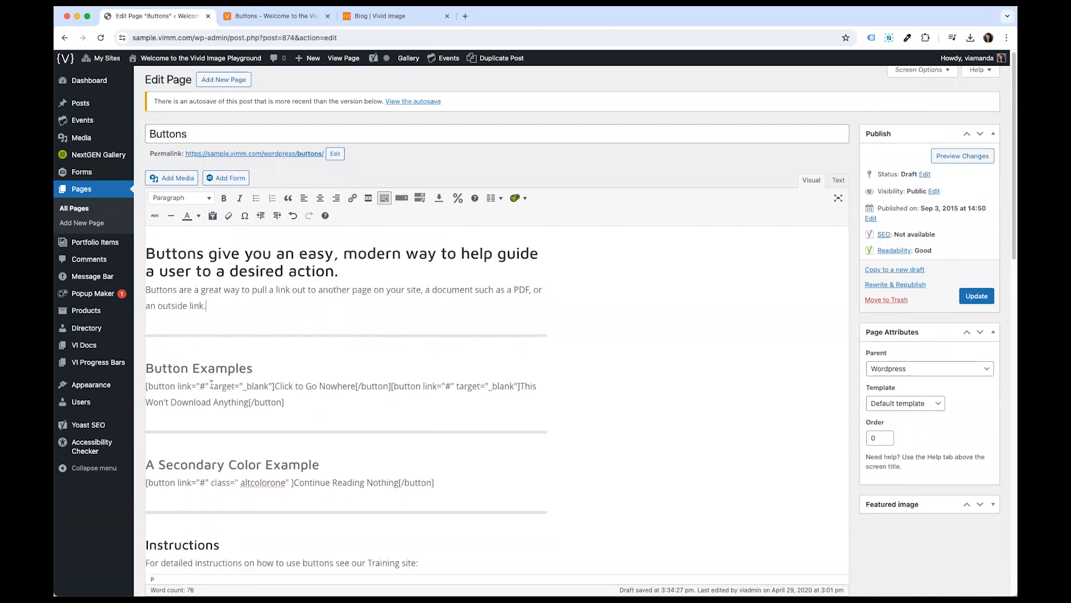
- Preview the page changes and scroll through the preview, then return to the editor
{"action": "left_click_drag", "start_coordinate": [210, 385], "coordinate": [285, 402]}
{"action": "left_click", "coordinate": [942, 158]}
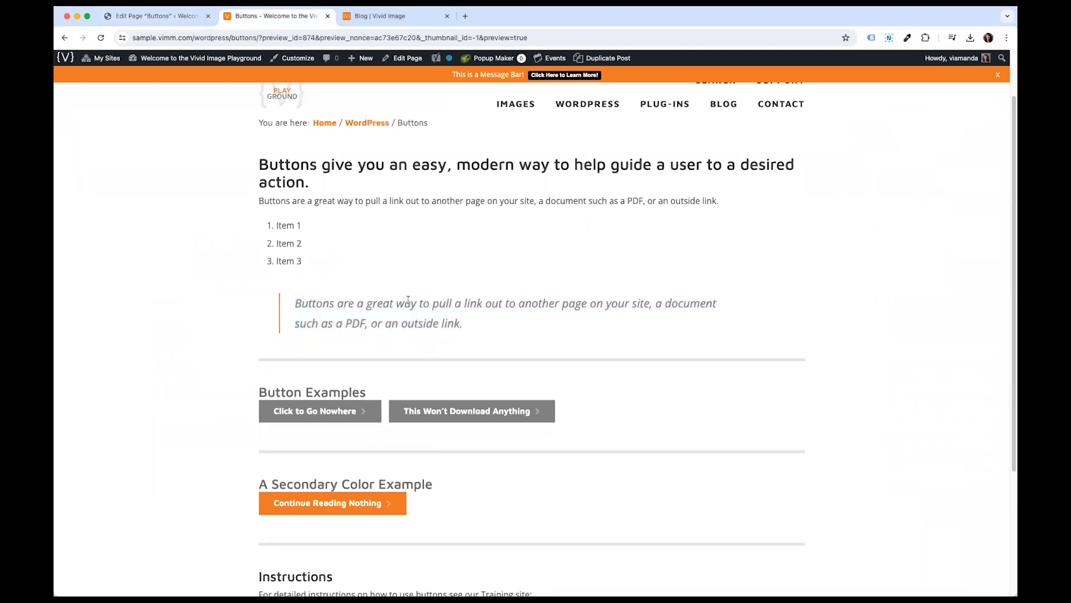
{"action": "scroll", "coordinate": [407, 299], "scroll_direction": "down", "scroll_amount": 5}
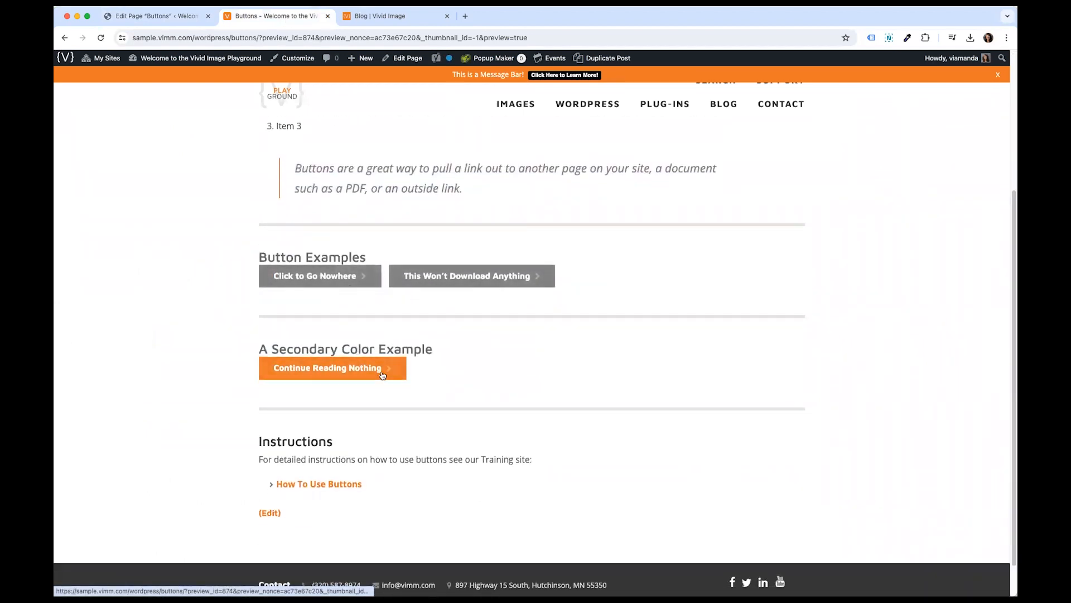
{"action": "left_click", "coordinate": [167, 16]}
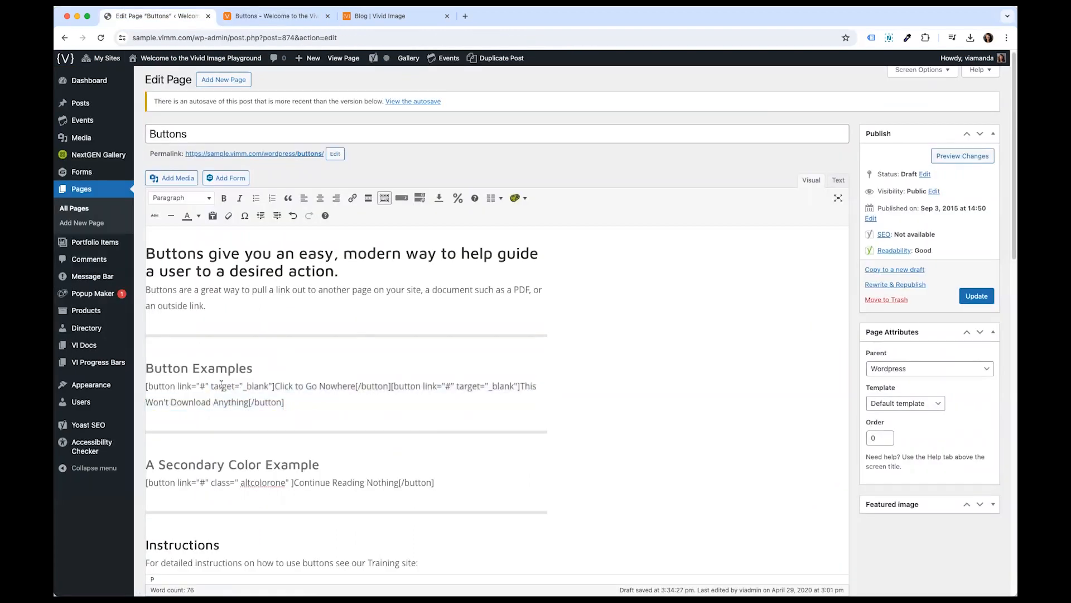
- Examine the button shortcodes under Button Examples by selecting each one
{"action": "scroll", "coordinate": [251, 335], "scroll_direction": "down", "scroll_amount": 3}
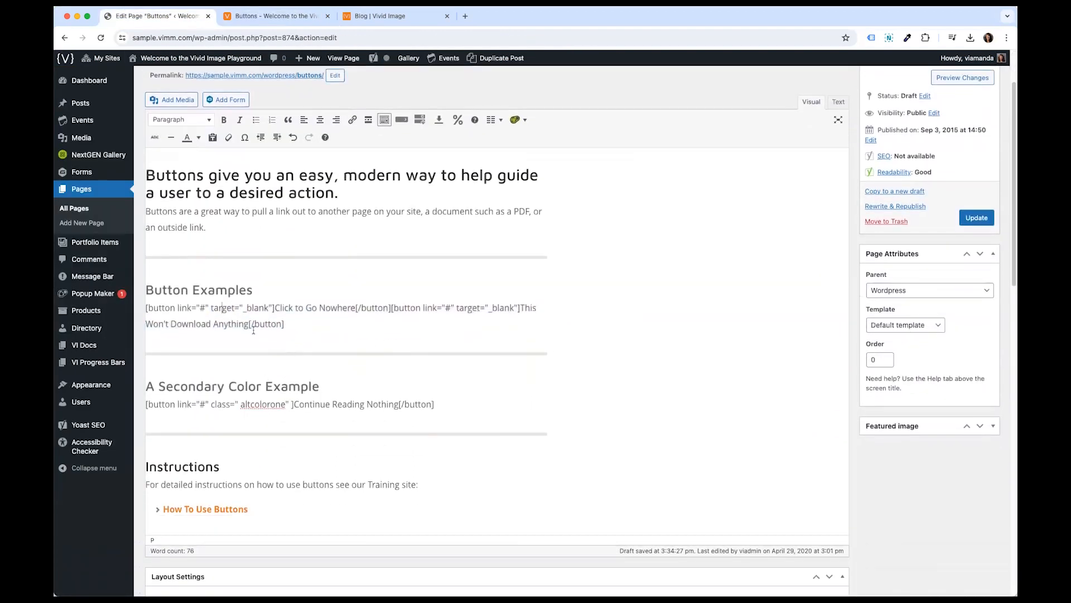
{"action": "left_click_drag", "start_coordinate": [146, 308], "coordinate": [390, 304]}
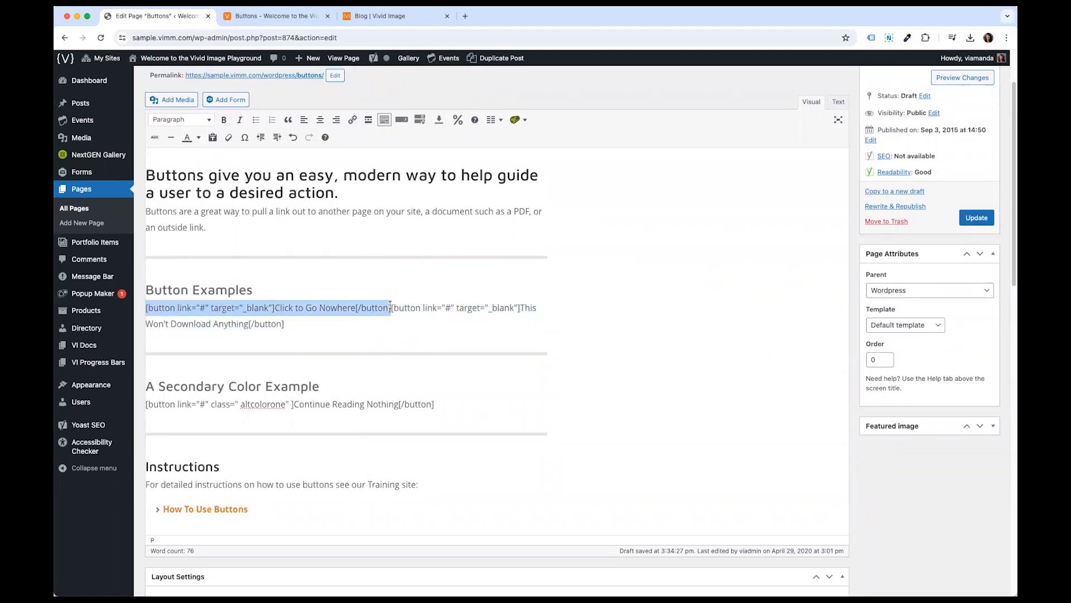
{"action": "left_click", "coordinate": [208, 308]}
{"action": "left_click_drag", "start_coordinate": [148, 307], "coordinate": [392, 308]}
{"action": "left_click_drag", "start_coordinate": [391, 308], "coordinate": [147, 306]}
{"action": "left_click_drag", "start_coordinate": [284, 330], "coordinate": [391, 308]}
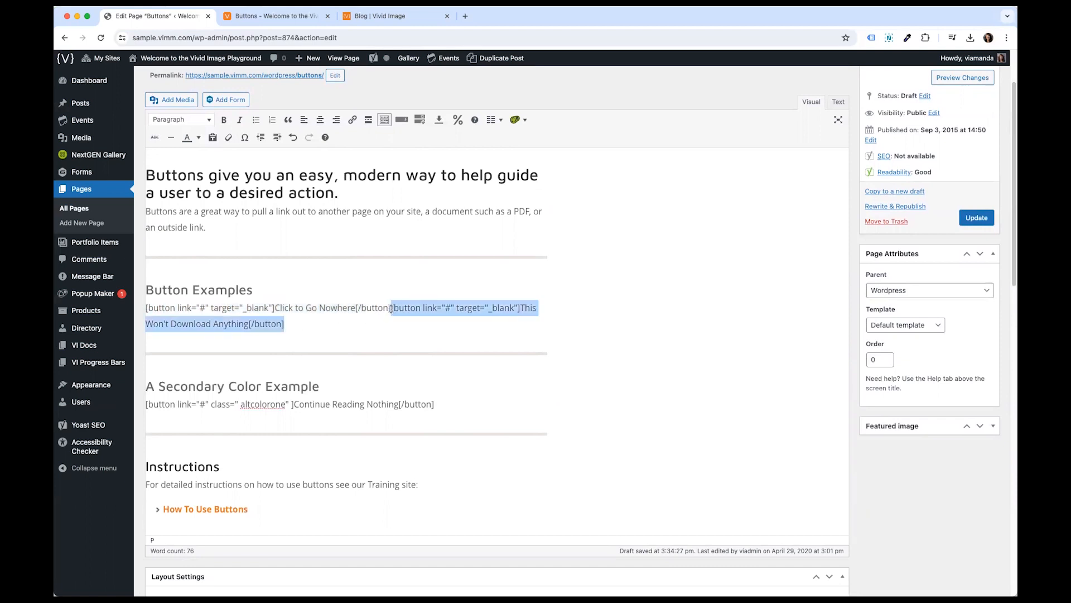
{"action": "left_click", "coordinate": [366, 321]}
{"action": "scroll", "coordinate": [367, 323], "scroll_direction": "up", "scroll_amount": 3}
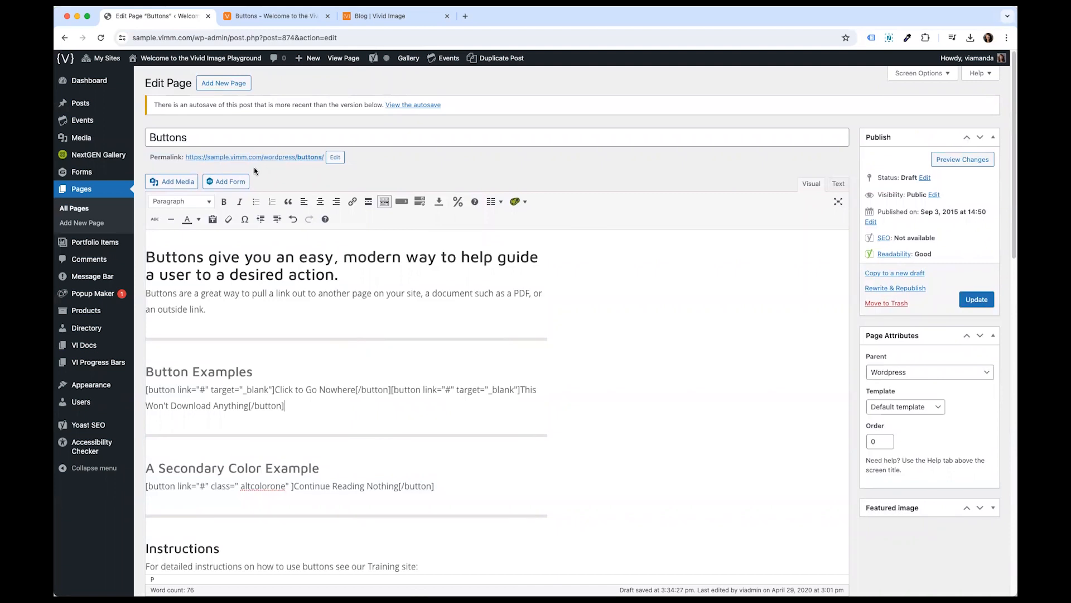
{"action": "left_click", "coordinate": [302, 253]}
{"action": "triple_click", "coordinate": [385, 101]}
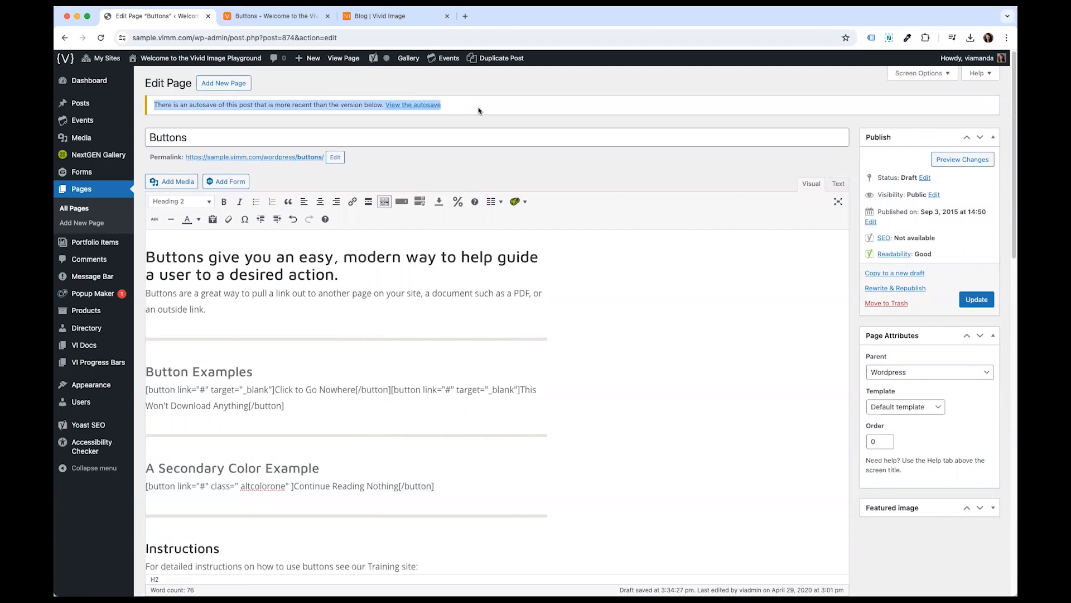
{"action": "left_click", "coordinate": [449, 260]}
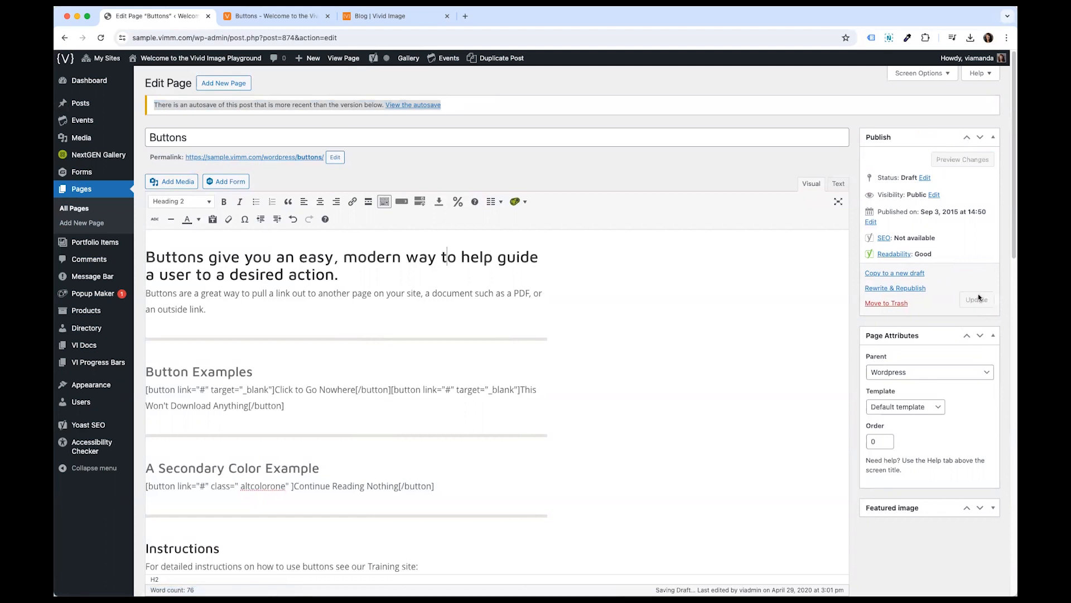
{"action": "left_click", "coordinate": [308, 253]}
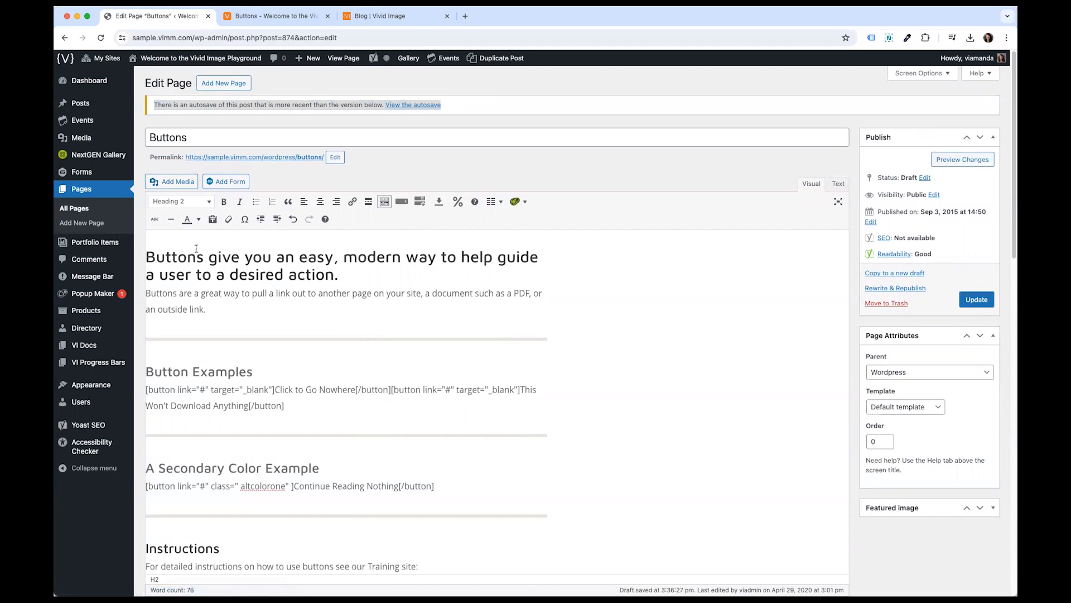
- Create a new page titled "Test Page"
{"action": "left_click", "coordinate": [94, 191]}
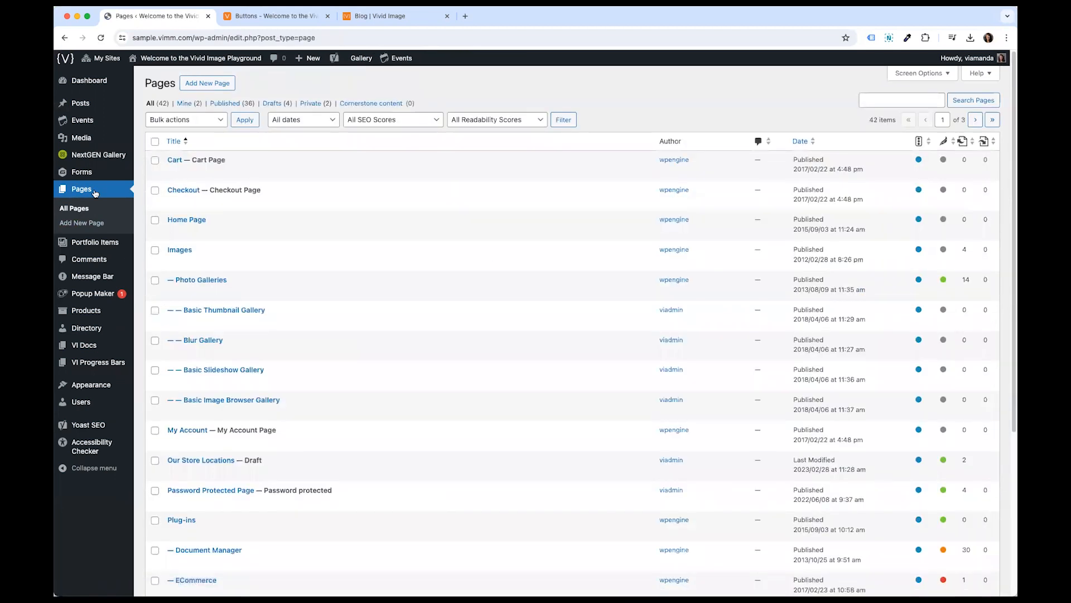
{"action": "left_click", "coordinate": [198, 84]}
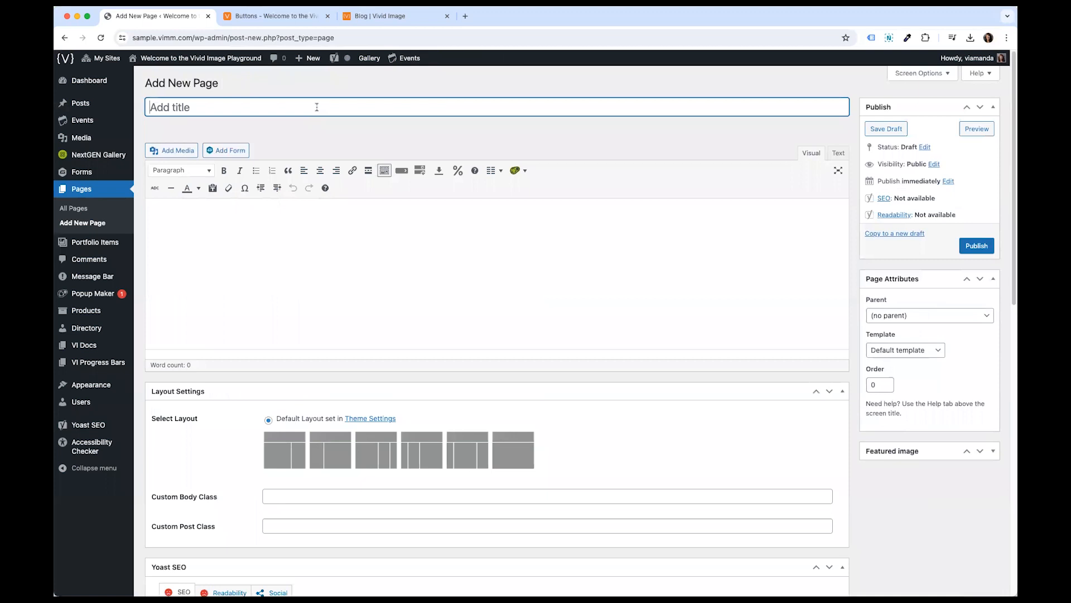
{"action": "type", "text": "Test Page"}
- Enter the lines "Heading 2" and "Heading 3" in the page body
{"action": "left_click", "coordinate": [256, 232]}
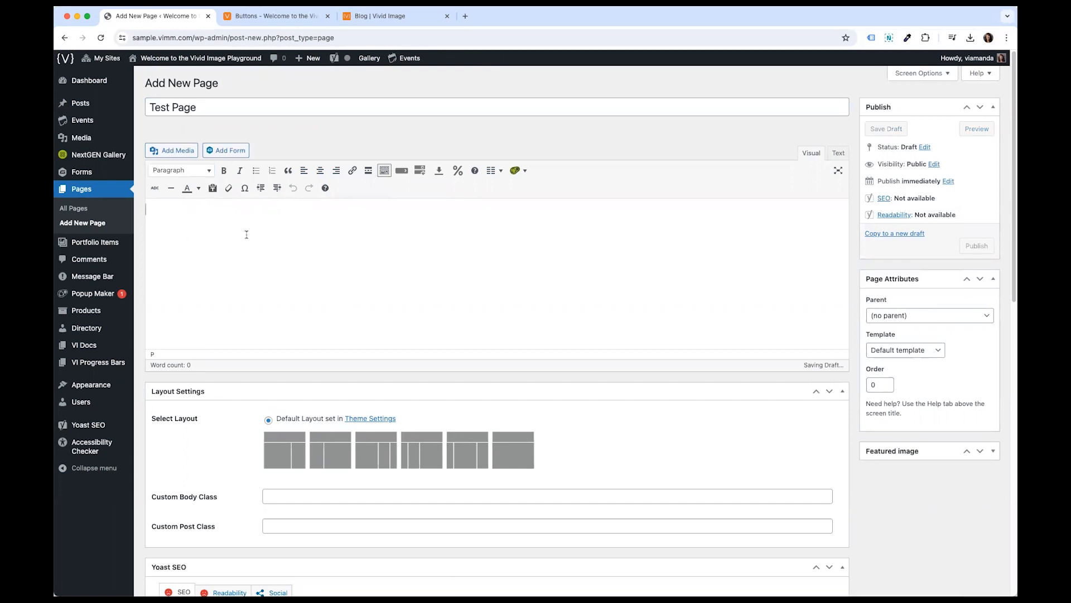
{"action": "type", "text": "Heading 2"}
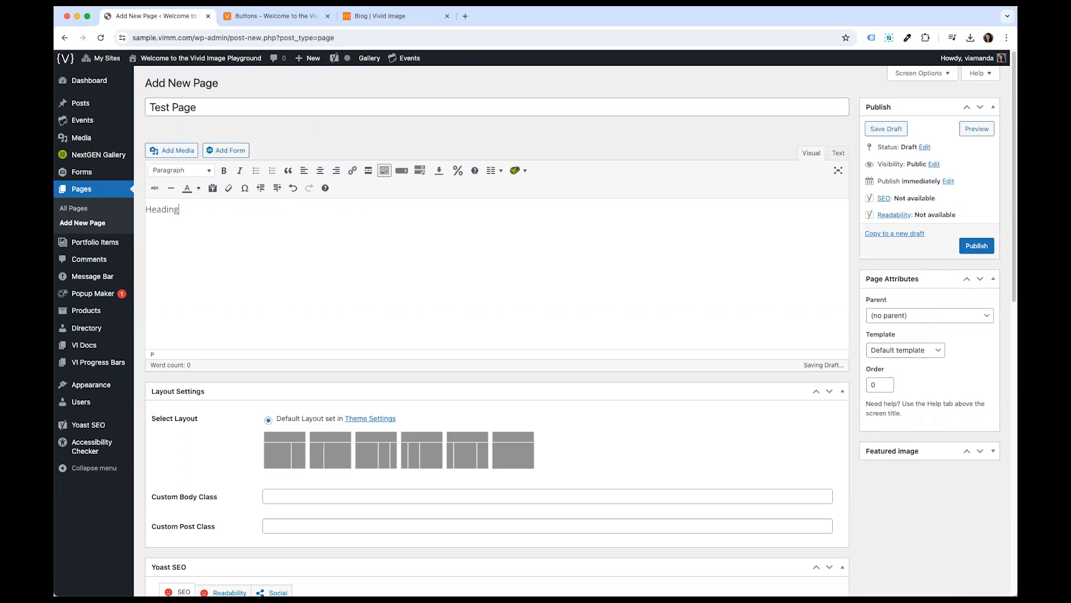
{"action": "key", "text": "Return"}
{"action": "type", "text": "Heading 3"}
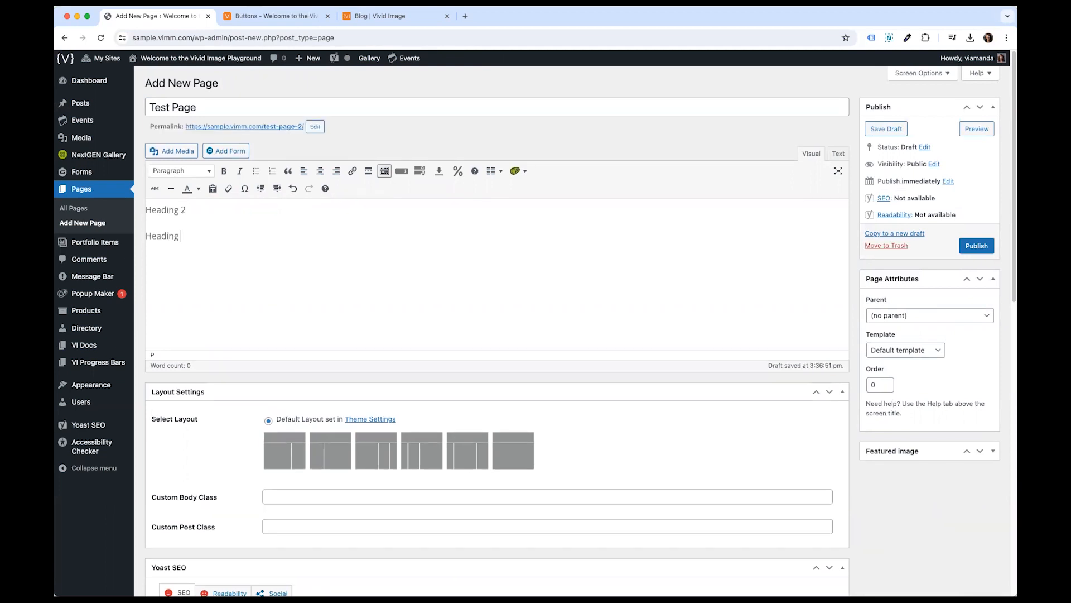
{"action": "key", "text": "Return"}
- Add the paragraph "This is a test paragraph." below the "Heading 2" line
{"action": "left_click", "coordinate": [252, 210]}
{"action": "key", "text": "Return"}
{"action": "type", "text": "This is a test paragraph"}
- Format the "Heading 2" line as a Heading 2
{"action": "left_click_drag", "start_coordinate": [188, 210], "coordinate": [145, 209]}
{"action": "left_click", "coordinate": [196, 211]}
{"action": "left_click", "coordinate": [181, 171]}
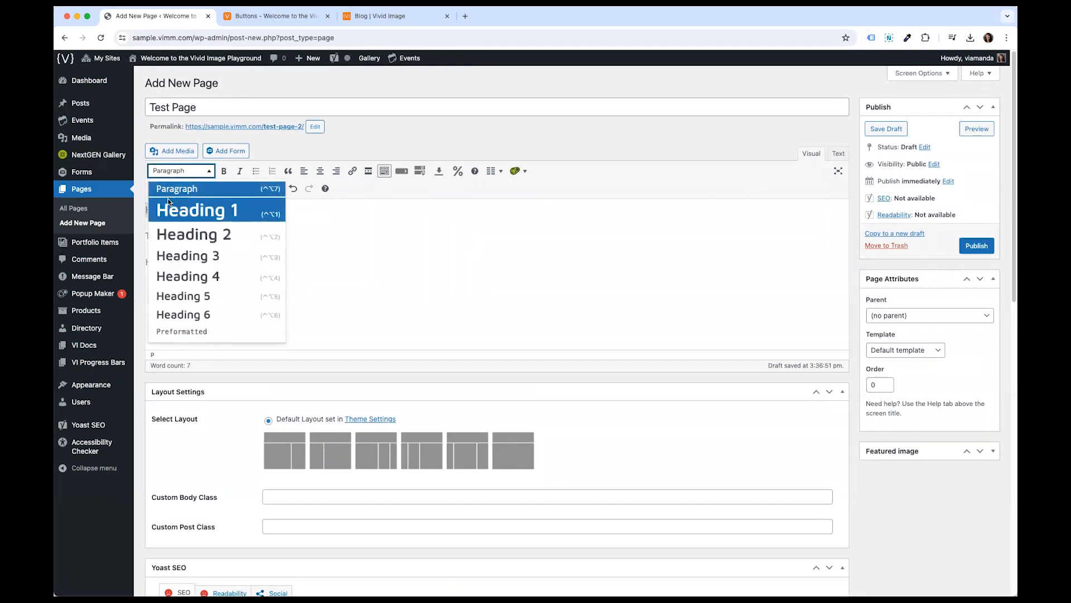
{"action": "left_click", "coordinate": [173, 233]}
- Format the "Heading 3" line as a Heading 3
{"action": "left_click", "coordinate": [197, 270]}
{"action": "left_click_drag", "start_coordinate": [222, 275], "coordinate": [146, 269]}
{"action": "left_click", "coordinate": [191, 177]}
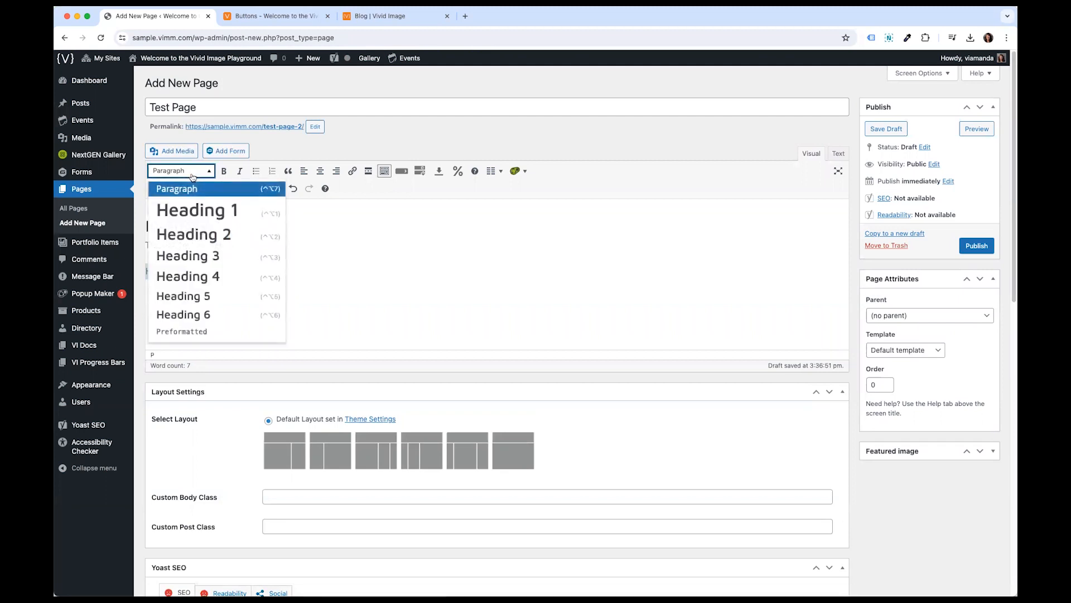
{"action": "left_click", "coordinate": [209, 258]}
- Copy the test paragraph and paste it three times on a new line below Heading 3
{"action": "left_click_drag", "start_coordinate": [284, 244], "coordinate": [147, 250]}
{"action": "key", "text": "ctrl+c"}
{"action": "left_click", "coordinate": [271, 280]}
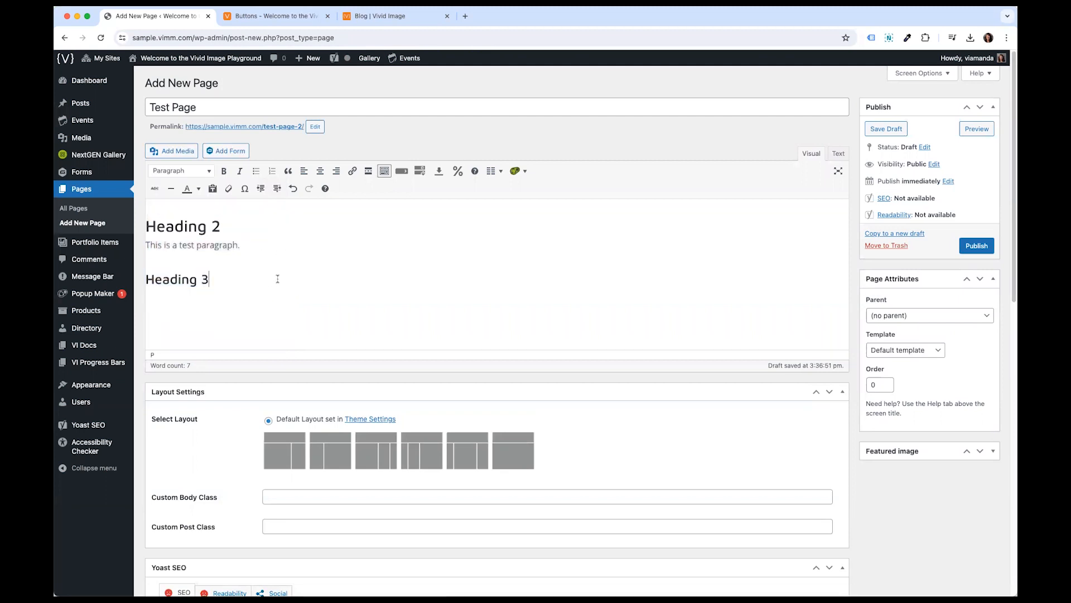
{"action": "key", "text": "Return"}
{"action": "key", "text": "ctrl+v"}
{"action": "key", "text": "ctrl+v"}
- Paste the test paragraph twice more at the end of the first paragraph
{"action": "key", "text": "ctrl+v"}
{"action": "left_click", "coordinate": [246, 246]}
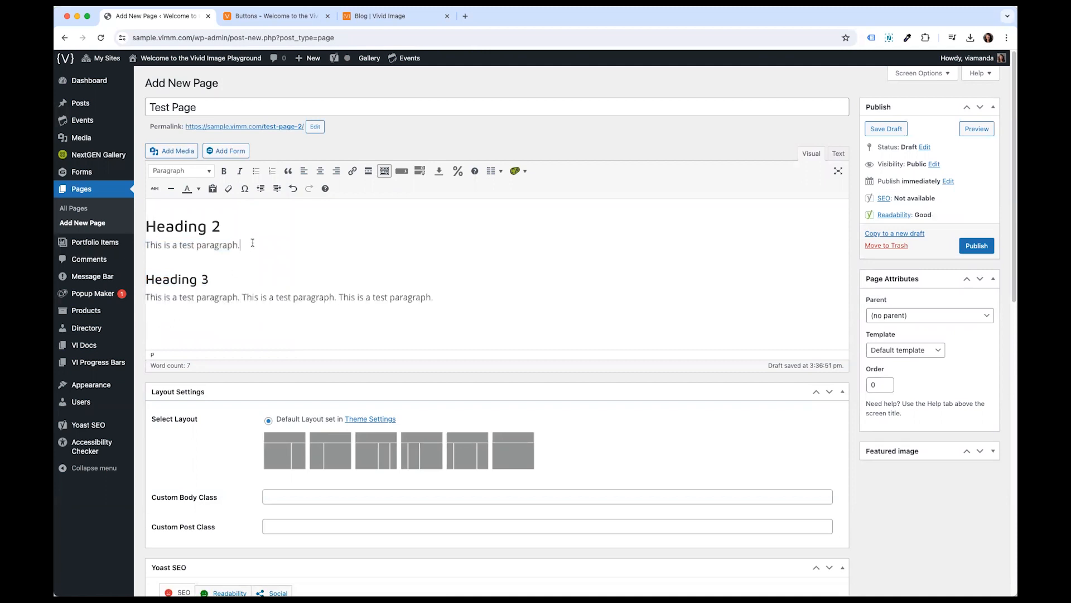
{"action": "key", "text": "ctrl+v"}
{"action": "key", "text": "ctrl+v"}
- Preview the test page, close the old Buttons preview tab, and examine the headings and paragraphs
{"action": "left_click", "coordinate": [977, 129]}
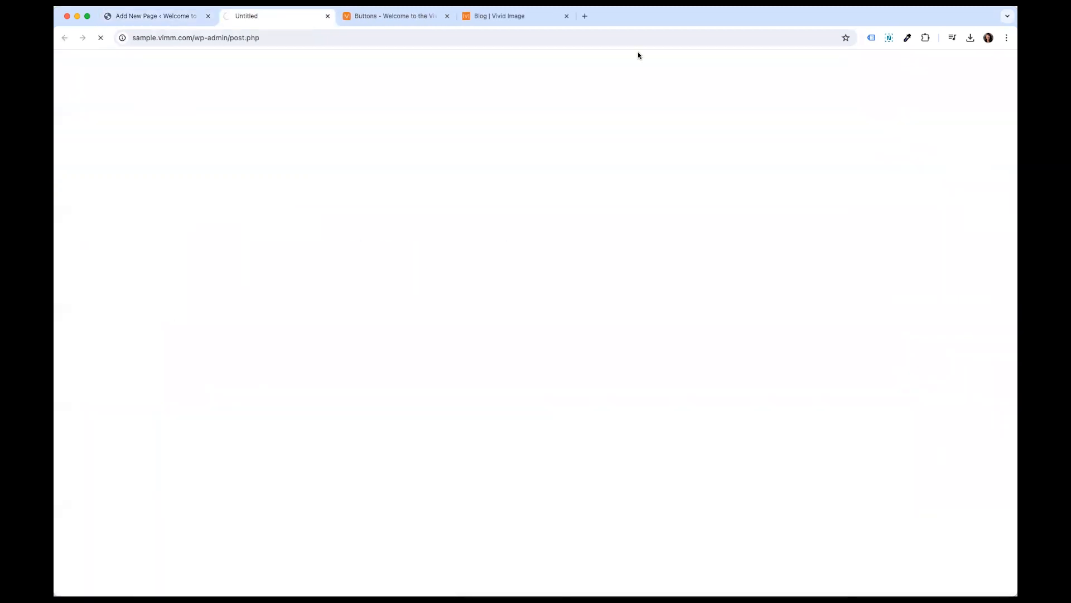
{"action": "left_click", "coordinate": [447, 16]}
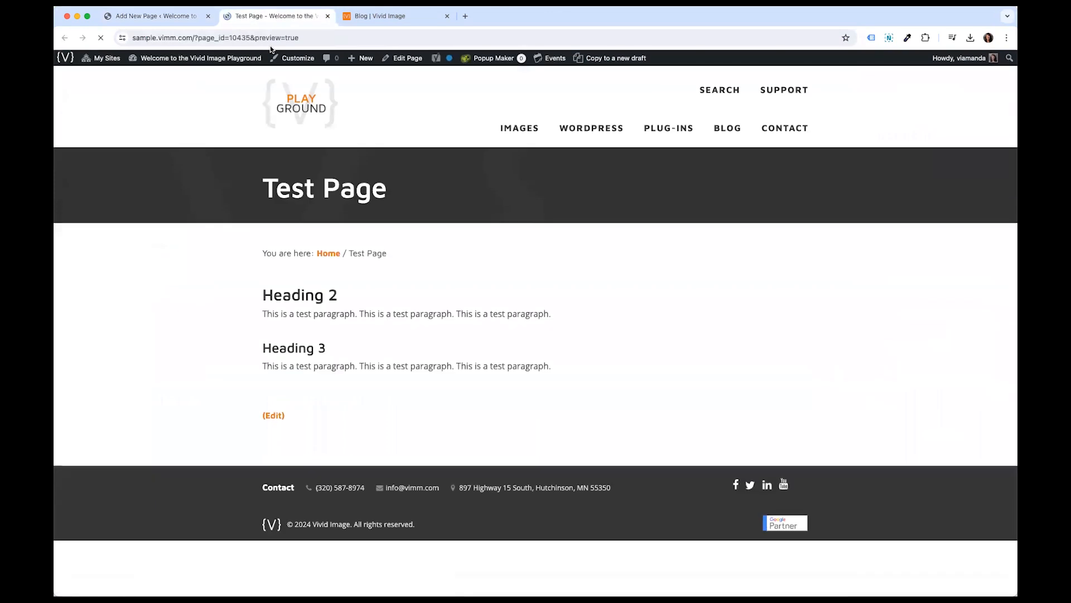
{"action": "left_click_drag", "start_coordinate": [258, 311], "coordinate": [357, 322]}
{"action": "left_click_drag", "start_coordinate": [292, 330], "coordinate": [319, 330]}
{"action": "left_click_drag", "start_coordinate": [254, 363], "coordinate": [341, 385]}
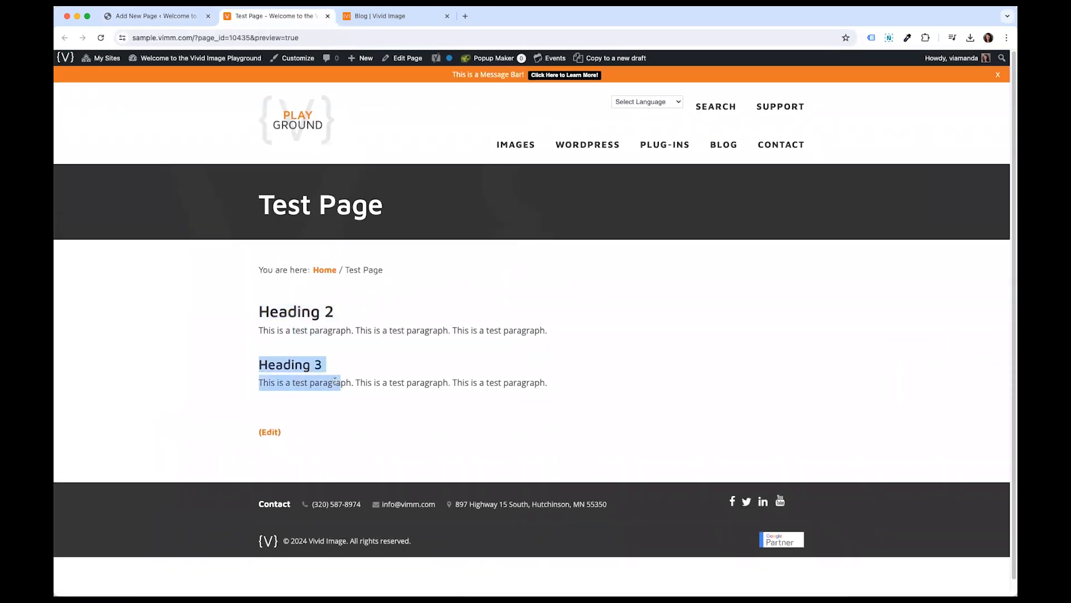
{"action": "left_click", "coordinate": [260, 397]}
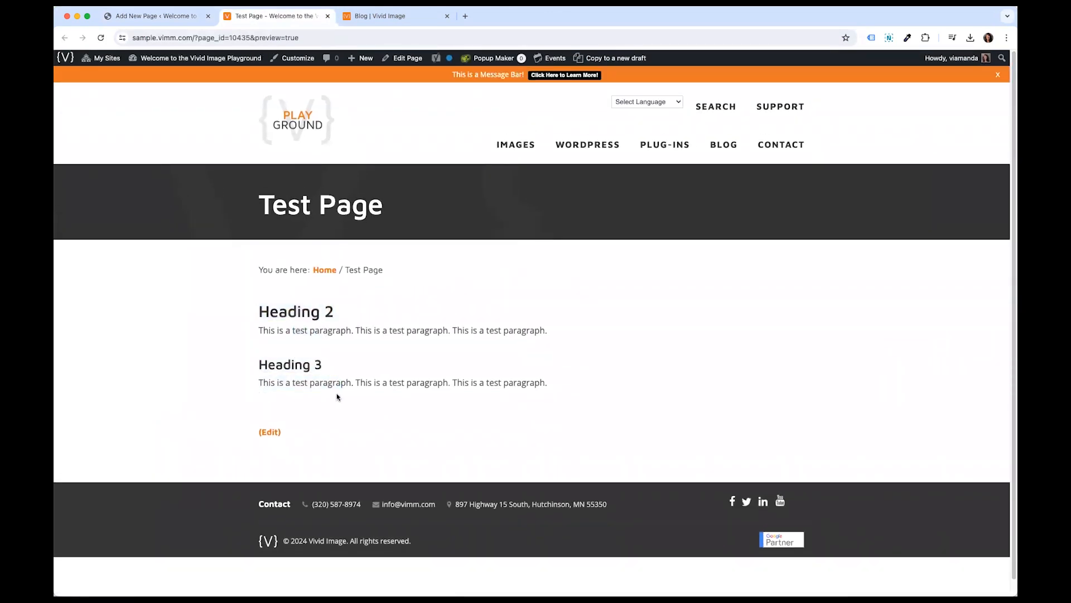
- Start a new line below the Heading 2 paragraph and open the Add Button dialog, entering Test Button as title
{"action": "left_click", "coordinate": [188, 23]}
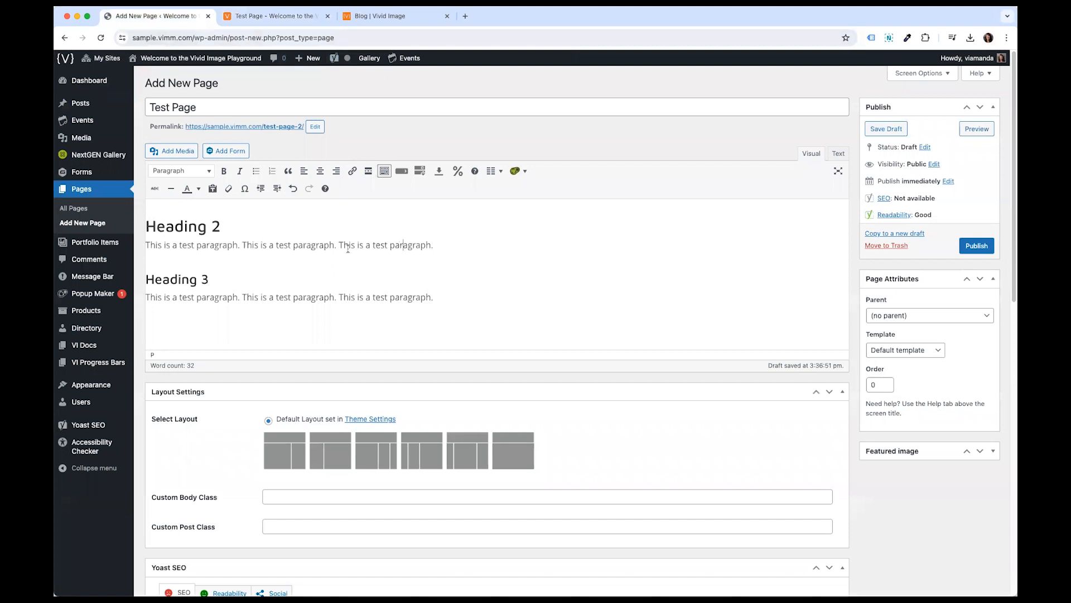
{"action": "left_click", "coordinate": [465, 248]}
{"action": "key", "text": "Return"}
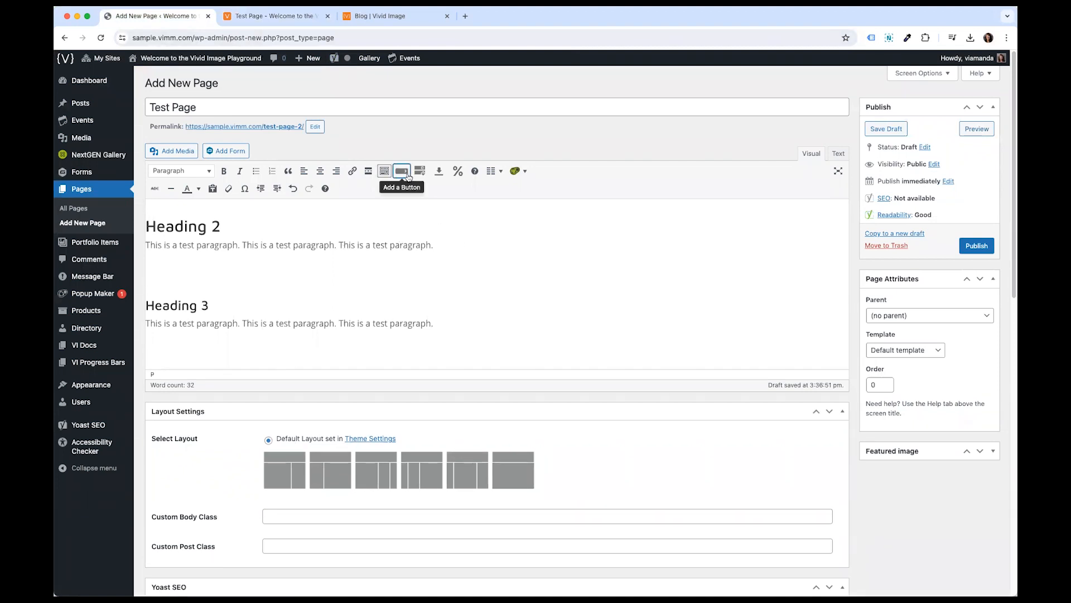
{"action": "left_click", "coordinate": [402, 172]}
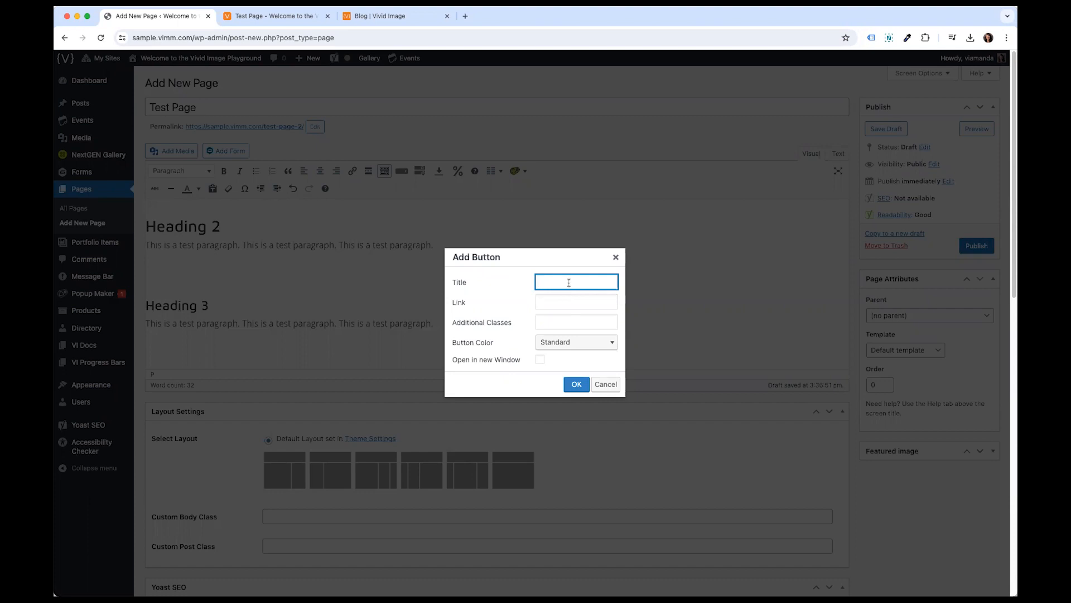
{"action": "type", "text": "Test Button"}
{"action": "left_click", "coordinate": [593, 304]}
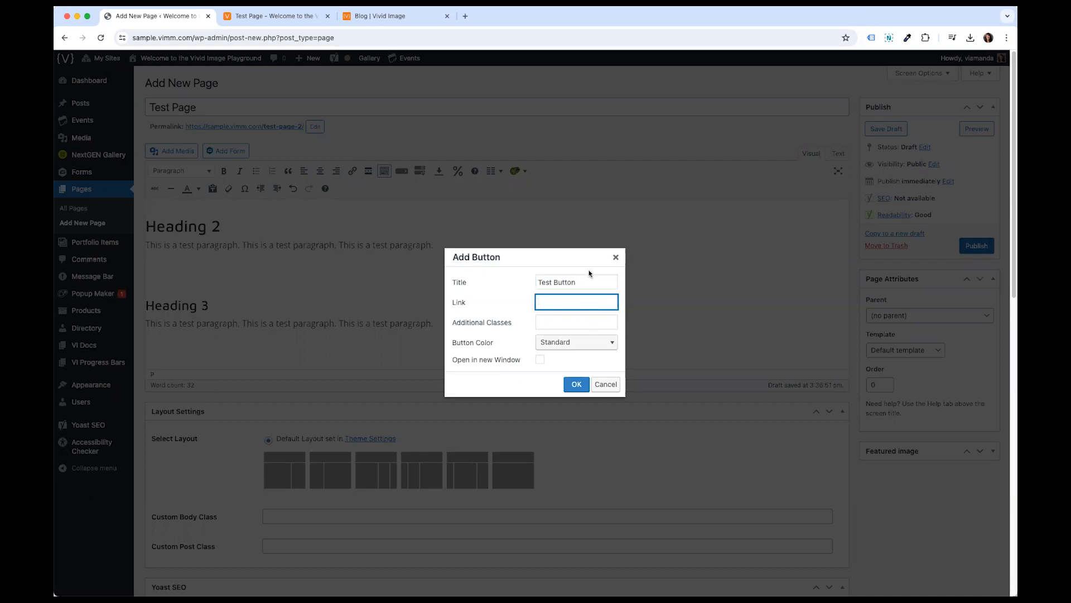
- Copy the link address of the IMAGES menu item from the preview tab
{"action": "left_click", "coordinate": [292, 17]}
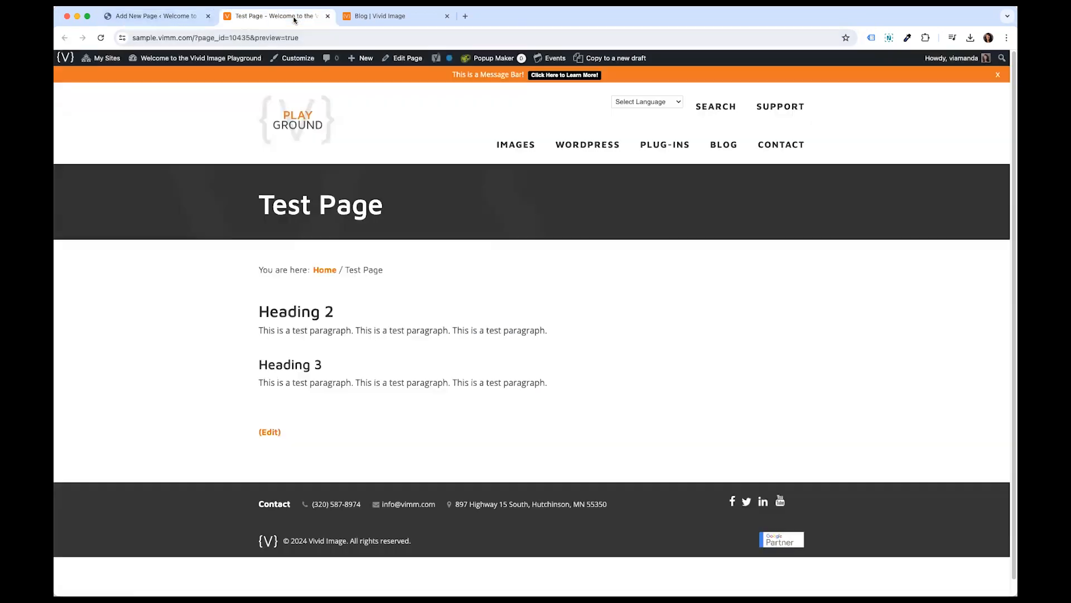
{"action": "right_click", "coordinate": [528, 146]}
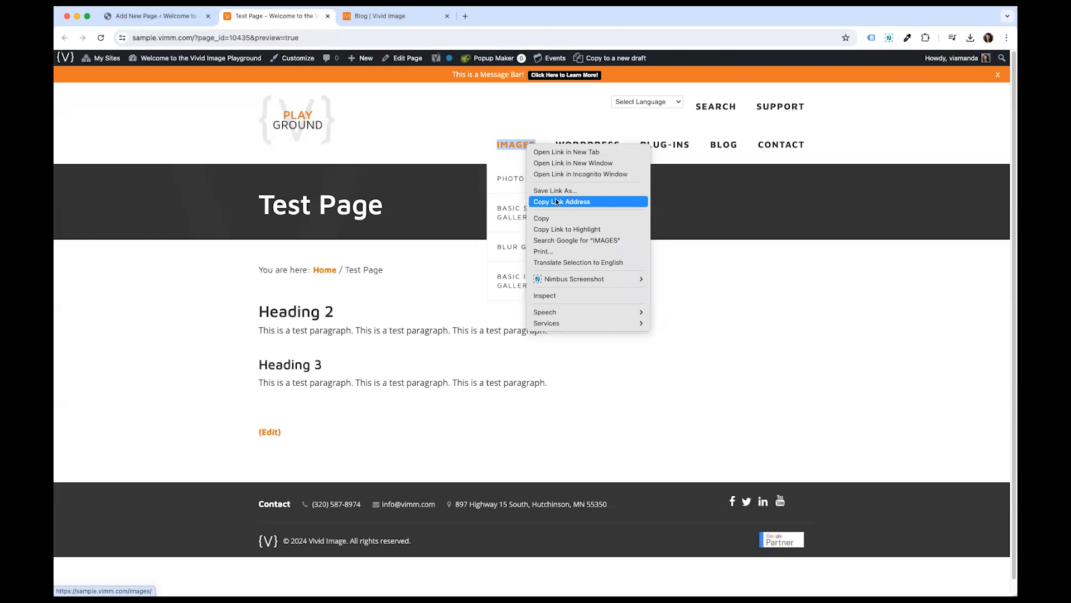
{"action": "left_click", "coordinate": [562, 202]}
- Paste the copied Images URL into the button's Link field
{"action": "left_click", "coordinate": [157, 16]}
{"action": "type", "text": "https://sample.vimm.com/images/"}
{"action": "left_click_drag", "start_coordinate": [588, 301], "coordinate": [530, 277]}
{"action": "left_click", "coordinate": [573, 302]}
{"action": "left_click", "coordinate": [576, 300]}
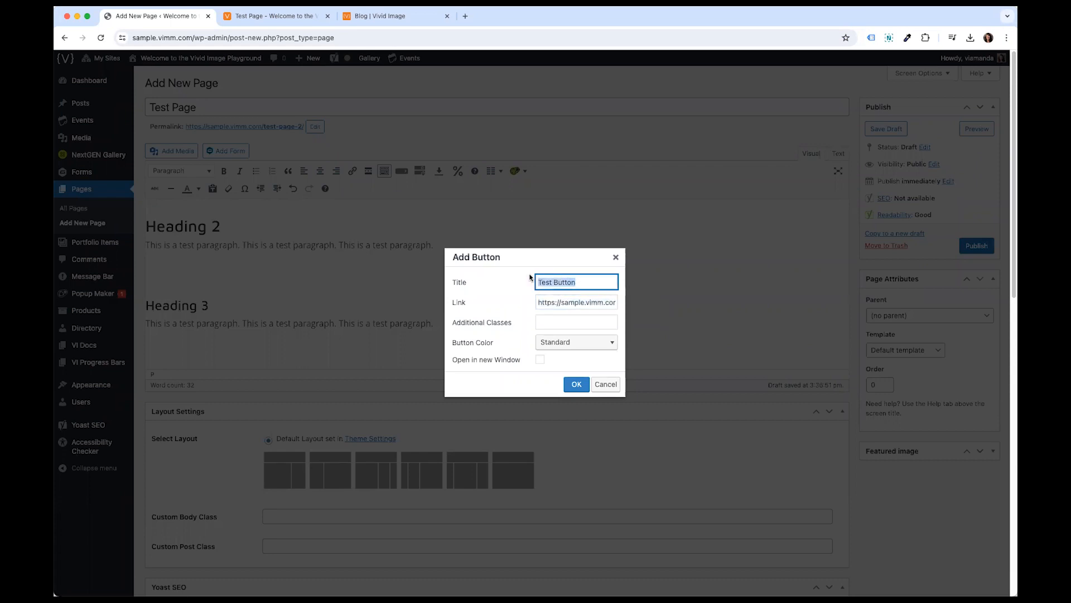
- Retitle the button View Images and insert it into the page
{"action": "type", "text": "View Images"}
{"action": "left_click", "coordinate": [552, 302]}
{"action": "left_click_drag", "start_coordinate": [545, 302], "coordinate": [612, 303]}
{"action": "left_click", "coordinate": [592, 302]}
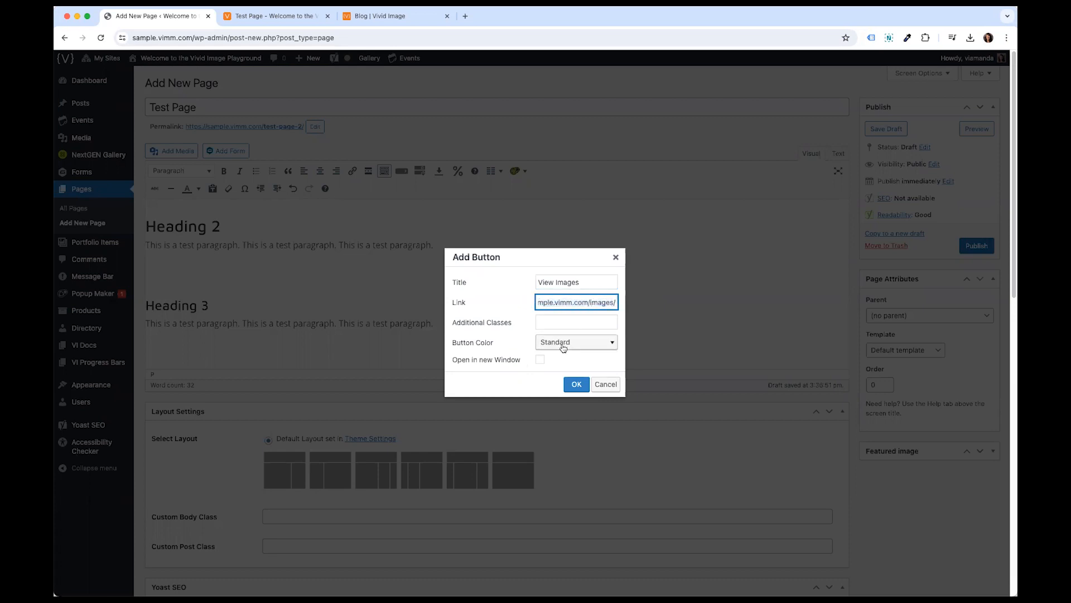
{"action": "left_click_drag", "start_coordinate": [467, 360], "coordinate": [522, 364]}
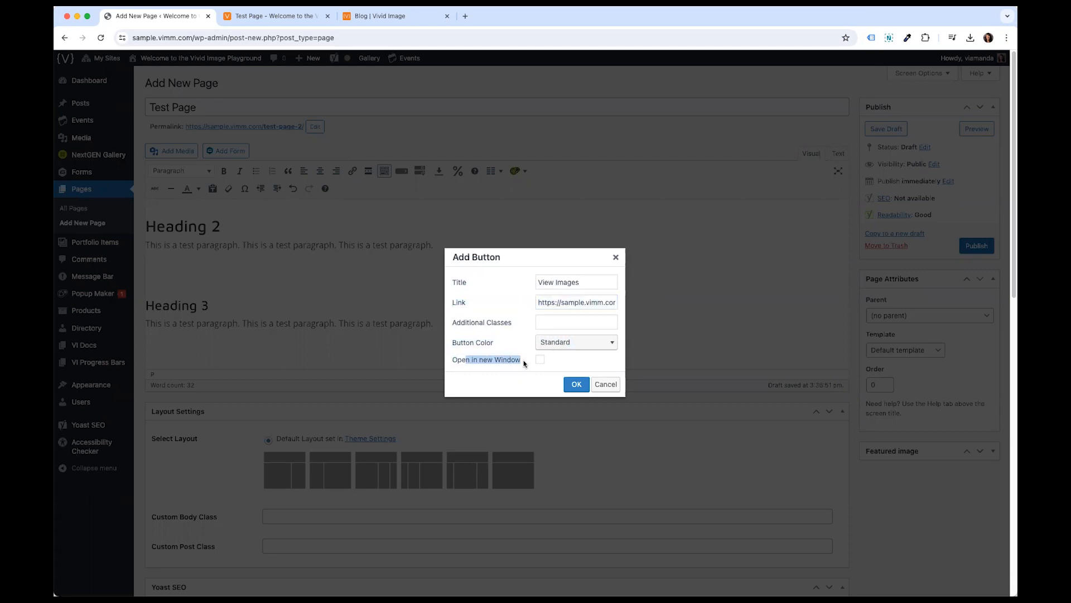
{"action": "left_click", "coordinate": [540, 360]}
{"action": "left_click", "coordinate": [541, 361]}
{"action": "left_click", "coordinate": [575, 385]}
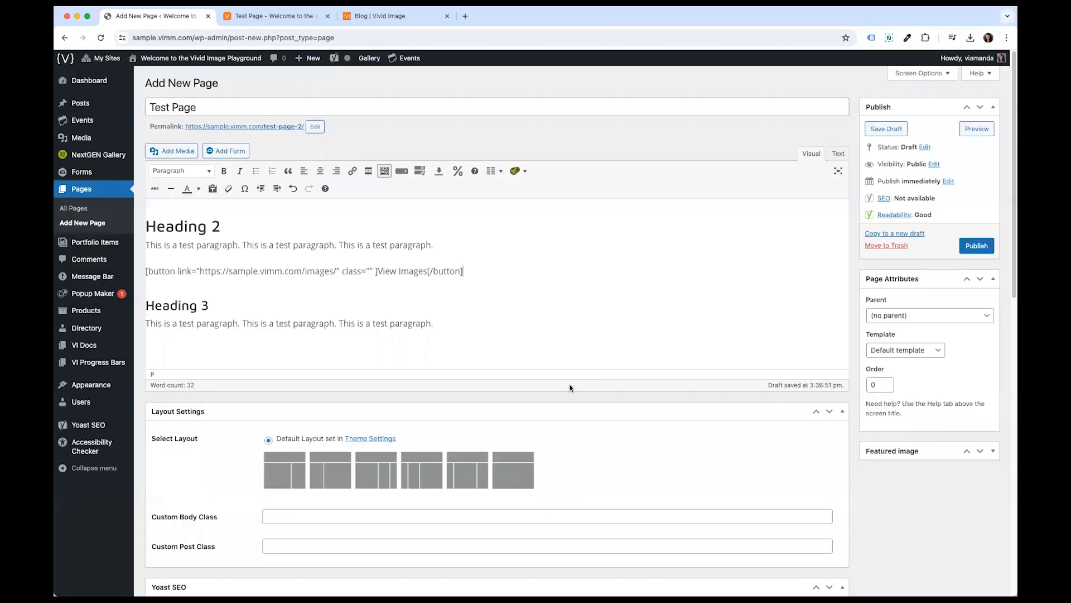
- Change the button label in the shortcode to View Images Test
{"action": "left_click_drag", "start_coordinate": [484, 268], "coordinate": [147, 261]}
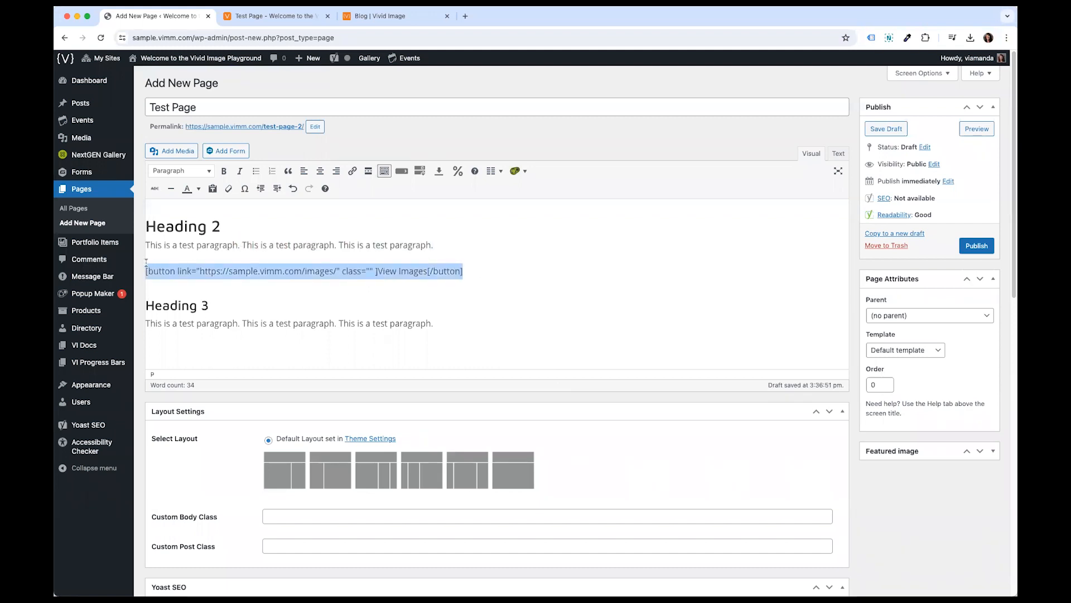
{"action": "left_click", "coordinate": [169, 264]}
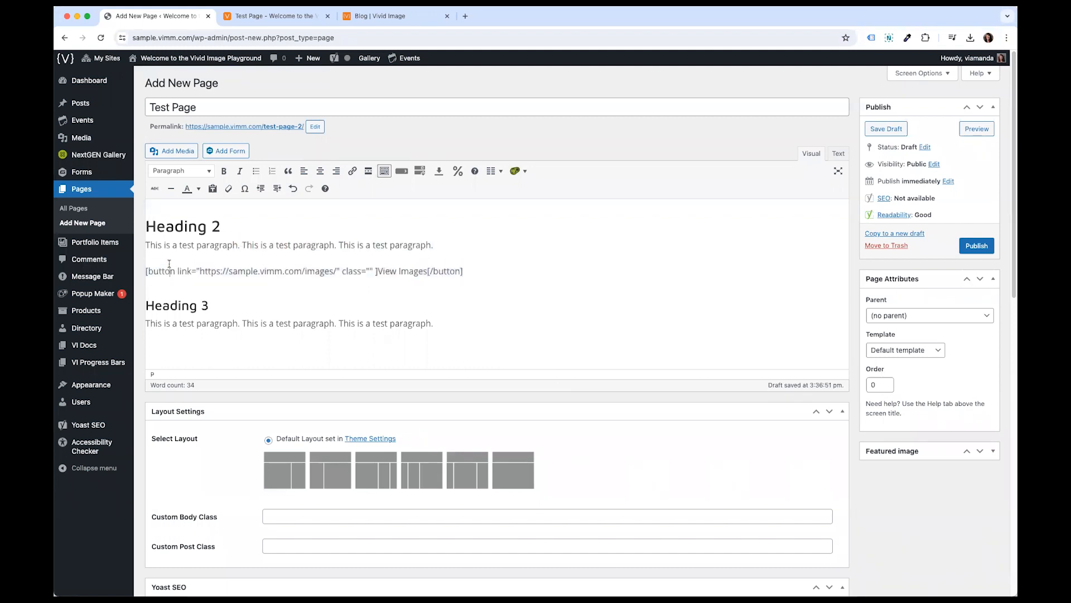
{"action": "left_click_drag", "start_coordinate": [208, 271], "coordinate": [424, 275]}
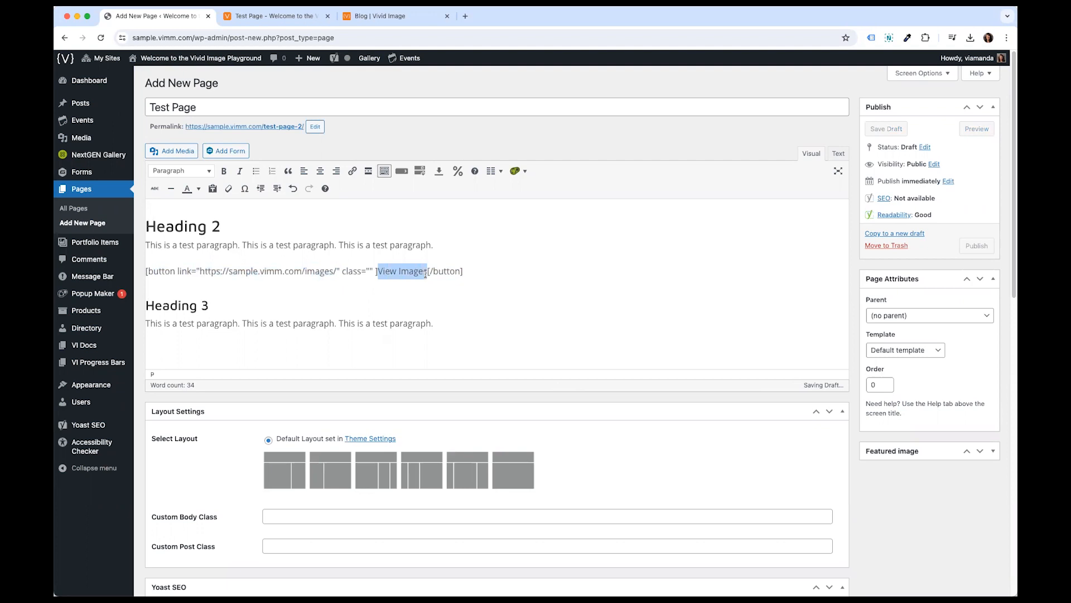
{"action": "left_click", "coordinate": [468, 274]}
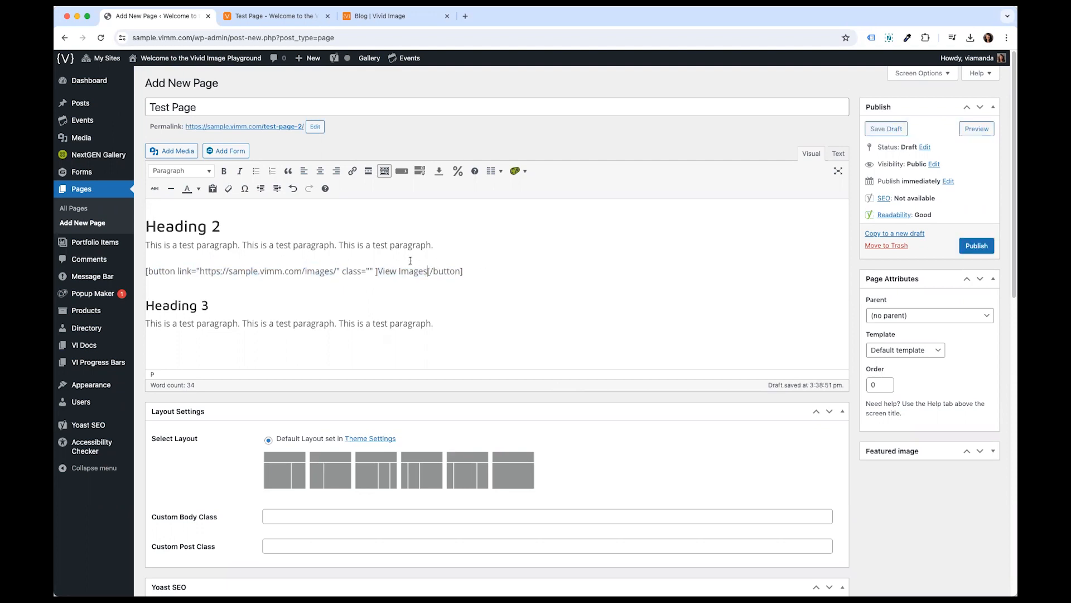
{"action": "type", "text": "Test"}
{"action": "left_click_drag", "start_coordinate": [446, 270], "coordinate": [452, 273]}
{"action": "left_click", "coordinate": [439, 272]}
- Preview the page to check the new button, then return to the editor
{"action": "left_click_drag", "start_coordinate": [492, 270], "coordinate": [148, 257]}
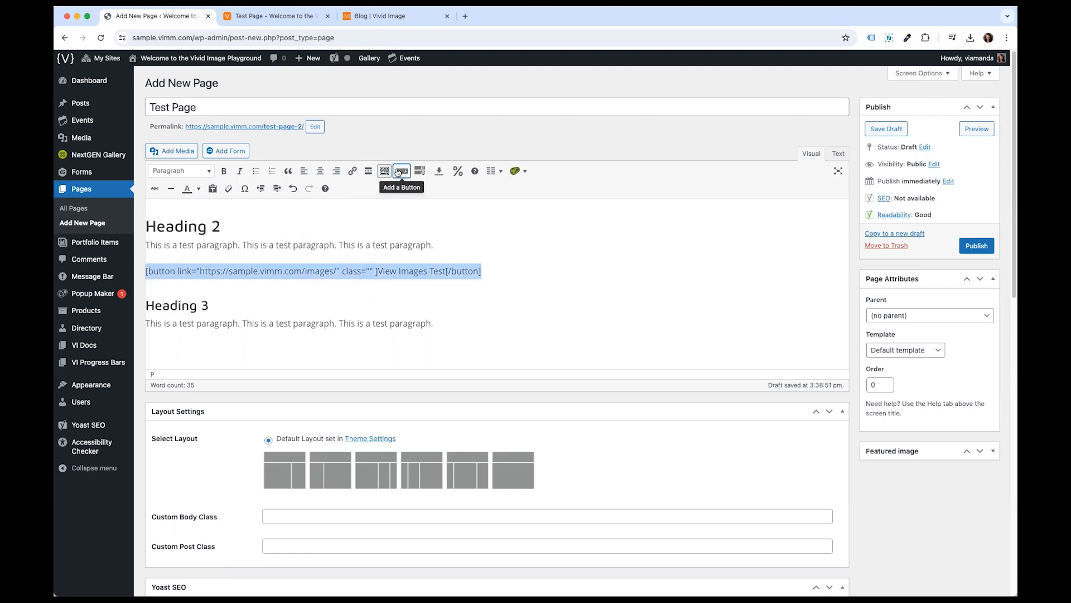
{"action": "left_click", "coordinate": [395, 272]}
{"action": "key", "text": "Home"}
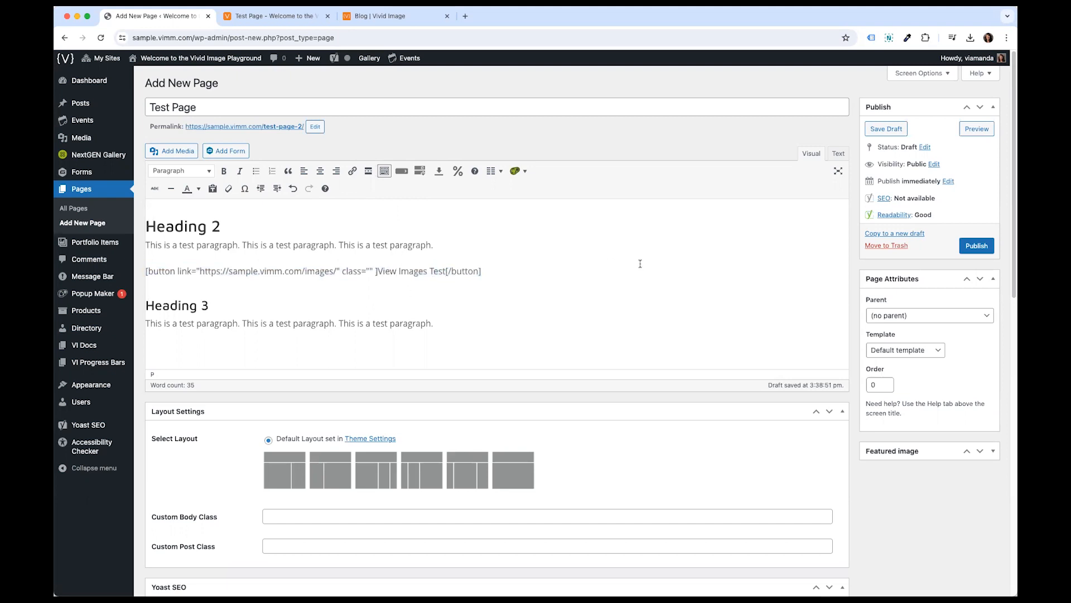
{"action": "left_click", "coordinate": [967, 133]}
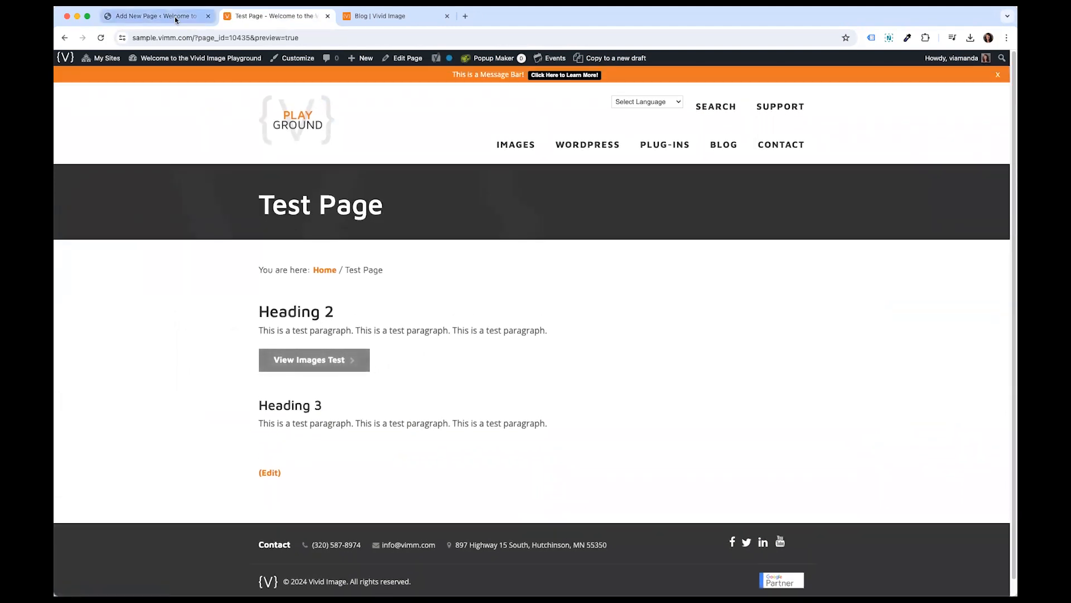
{"action": "left_click", "coordinate": [156, 16]}
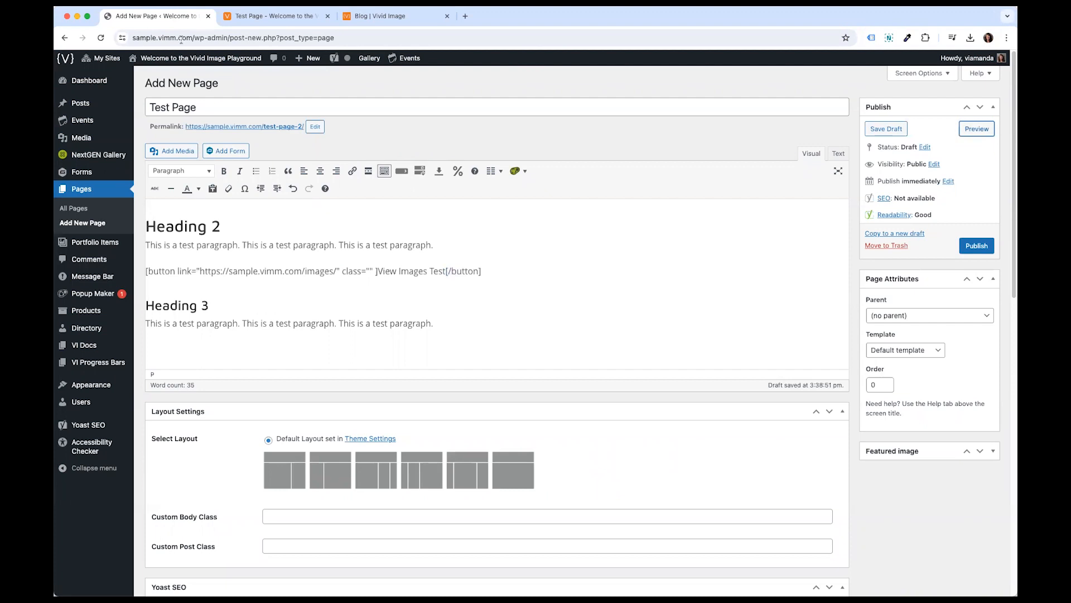
- Link the second sentence of the Heading 2 paragraph to the Images page
{"action": "left_click", "coordinate": [512, 267]}
{"action": "left_click", "coordinate": [334, 245]}
{"action": "left_click_drag", "start_coordinate": [333, 245], "coordinate": [238, 245]}
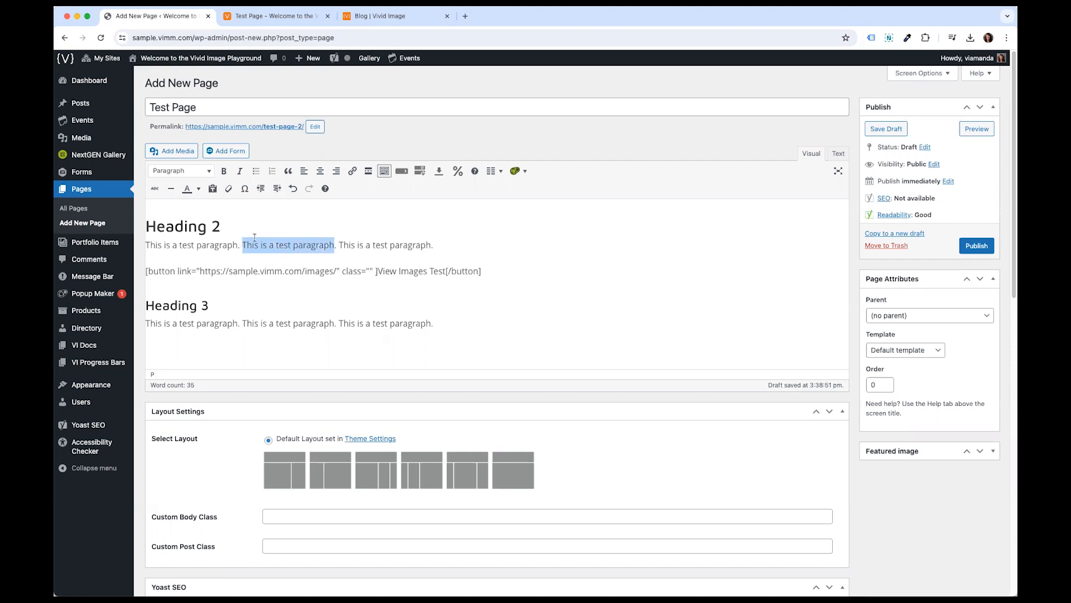
{"action": "left_click", "coordinate": [351, 171]}
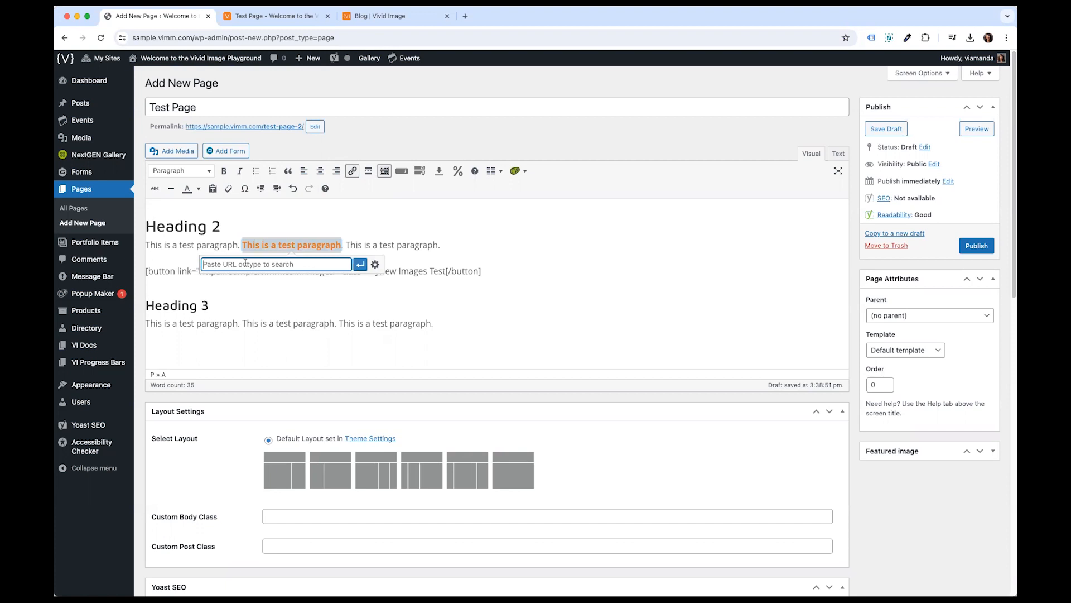
{"action": "type", "text": "Images"}
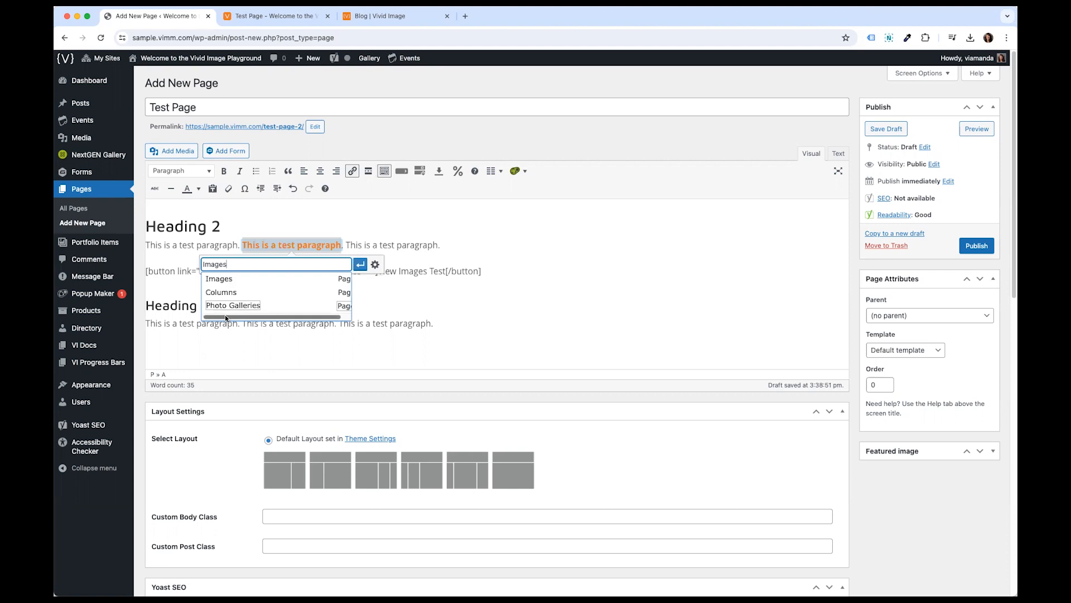
{"action": "left_click", "coordinate": [321, 283]}
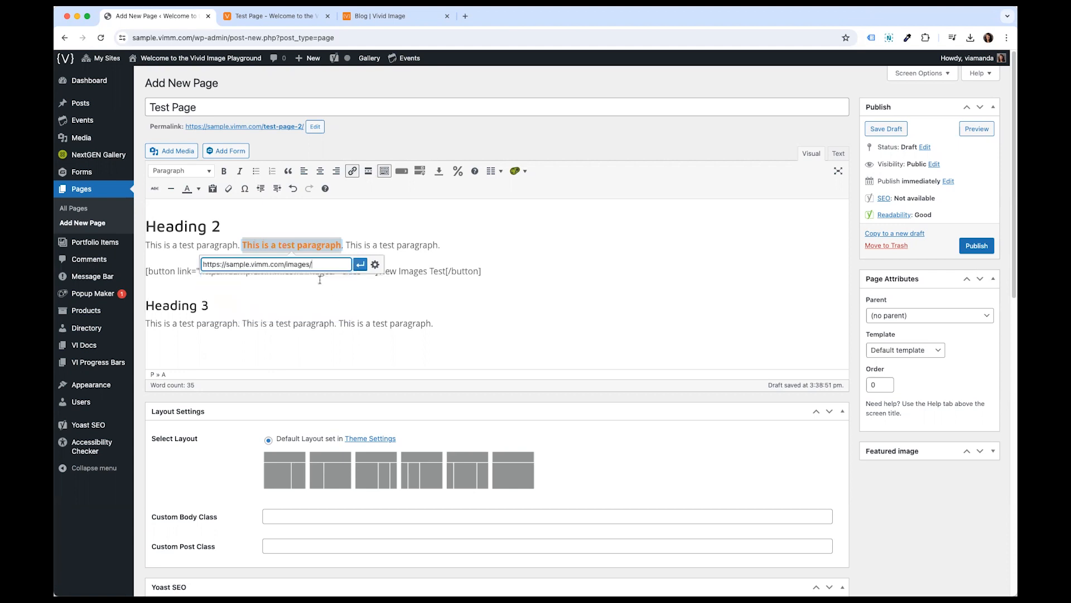
{"action": "left_click_drag", "start_coordinate": [315, 264], "coordinate": [202, 265]}
{"action": "left_click", "coordinate": [204, 266]}
{"action": "left_click", "coordinate": [358, 265]}
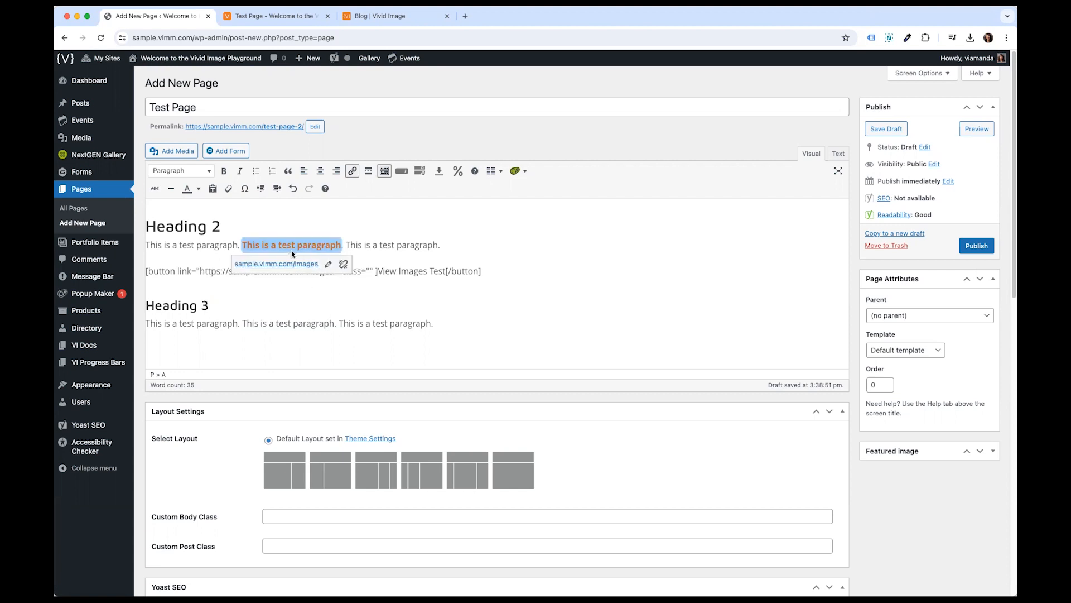
{"action": "left_click", "coordinate": [328, 264]}
{"action": "left_click", "coordinate": [330, 262]}
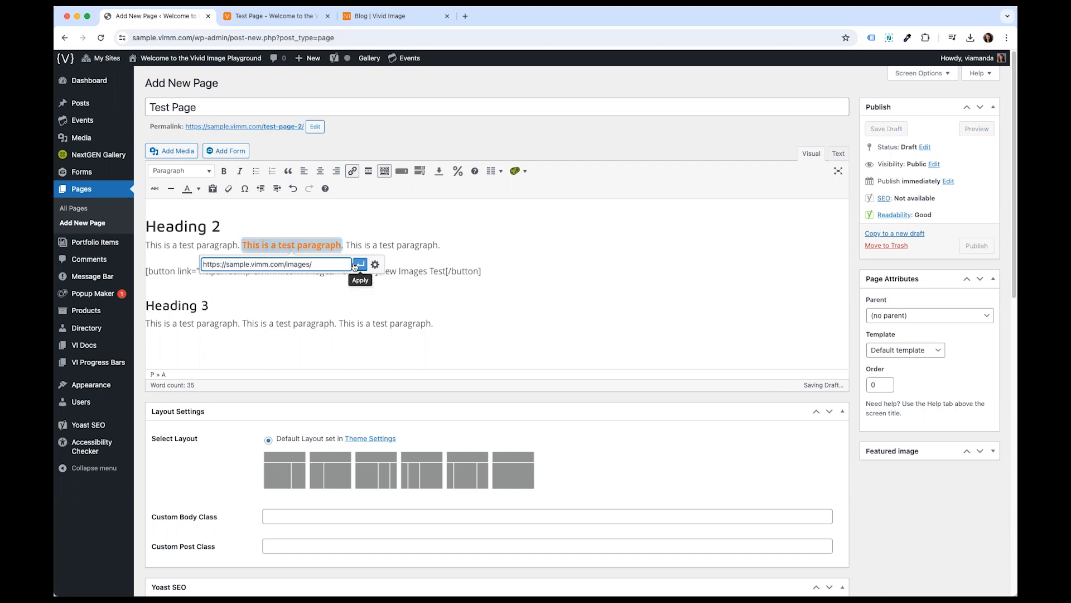
{"action": "left_click_drag", "start_coordinate": [334, 264], "coordinate": [203, 262]}
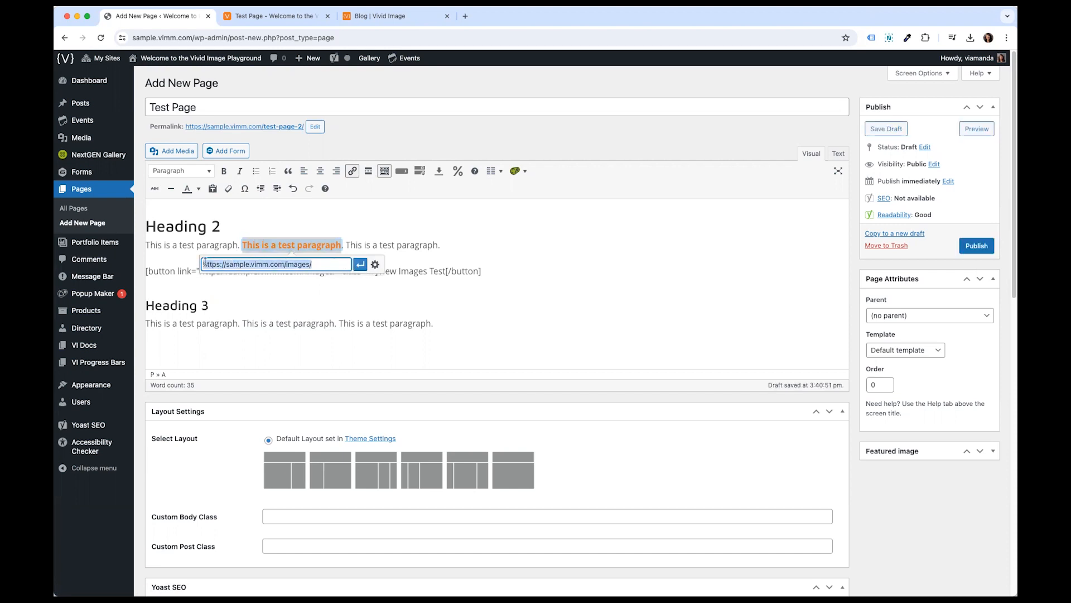
{"action": "type", "text": "https://google.com"}
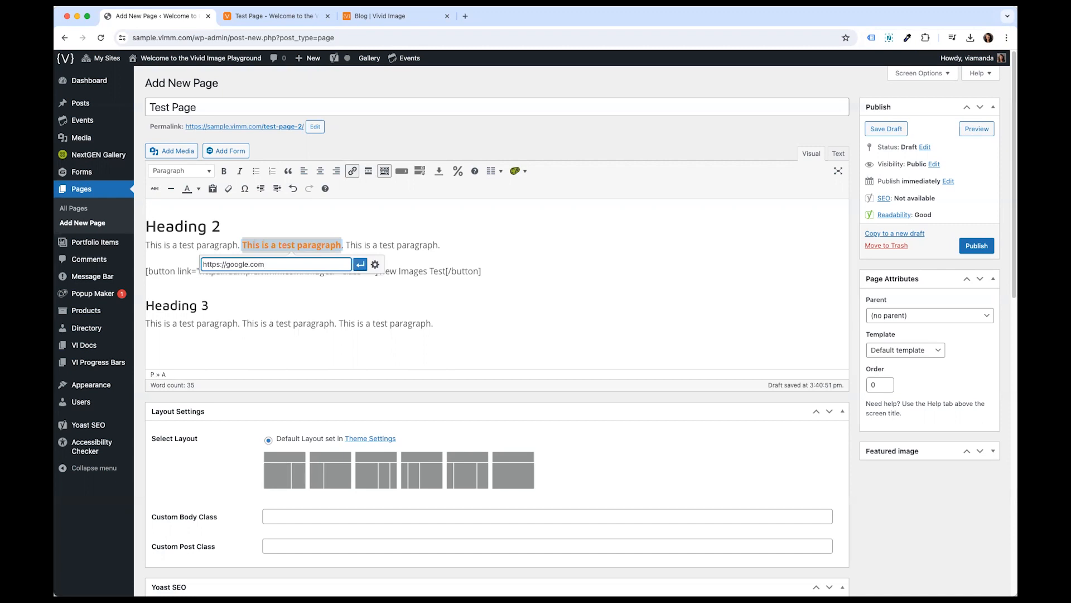
{"action": "left_click", "coordinate": [375, 265]}
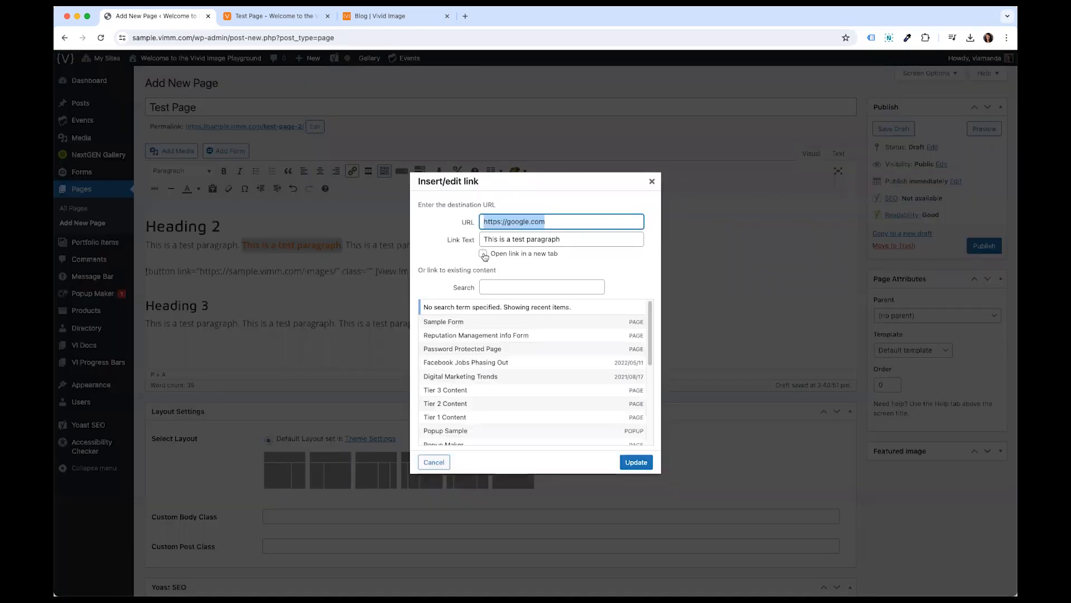
{"action": "left_click", "coordinate": [483, 255]}
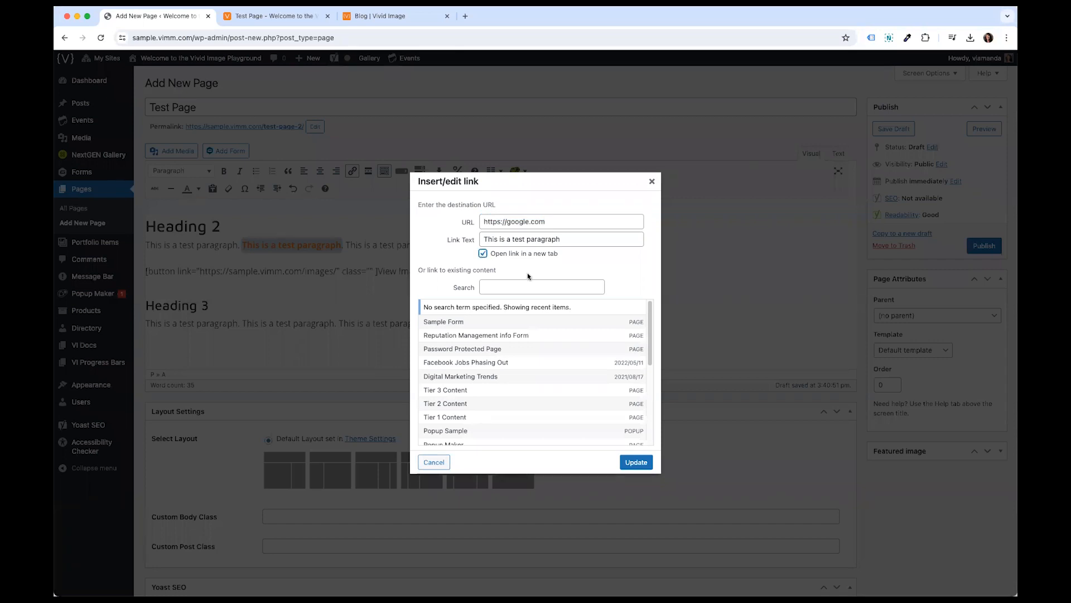
{"action": "left_click", "coordinate": [637, 463]}
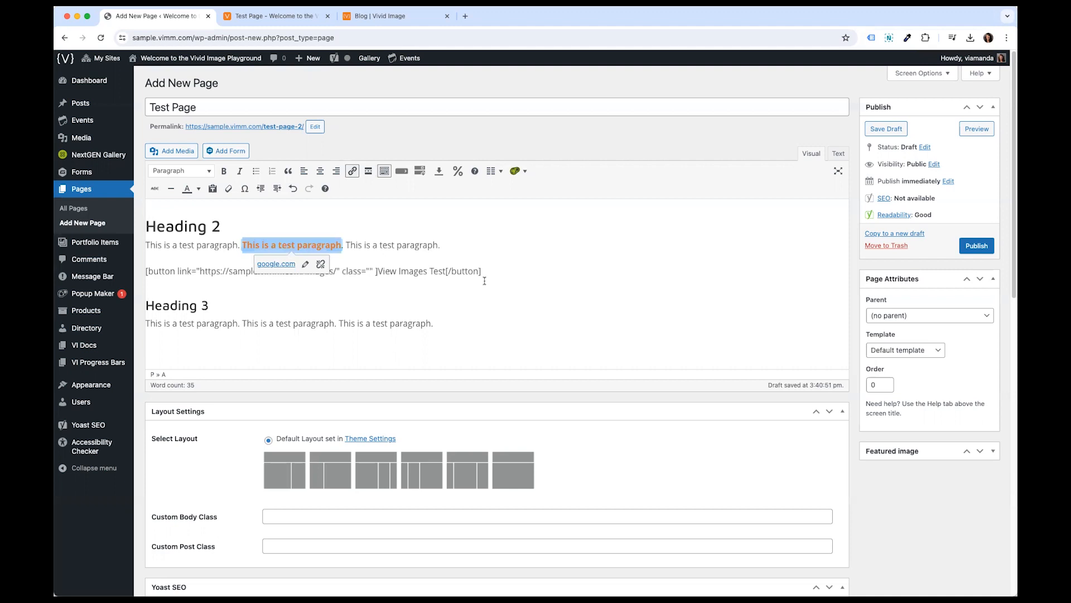
- Remove the link from the second sentence
{"action": "left_click", "coordinate": [321, 264]}
{"action": "left_click", "coordinate": [265, 243]}
{"action": "left_click_drag", "start_coordinate": [242, 244], "coordinate": [333, 244]}
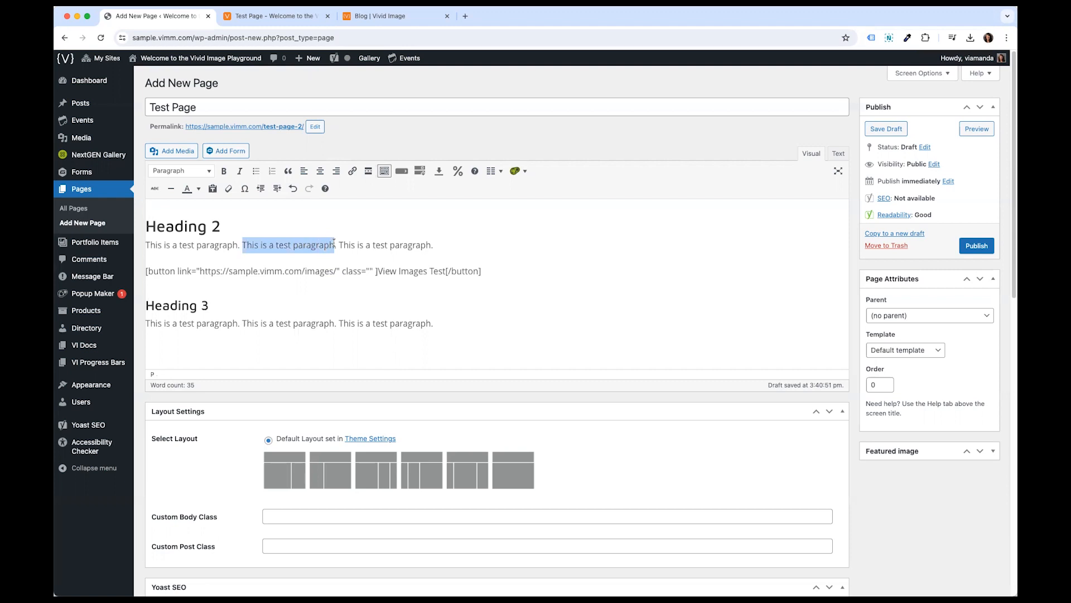
{"action": "left_click", "coordinate": [333, 243]}
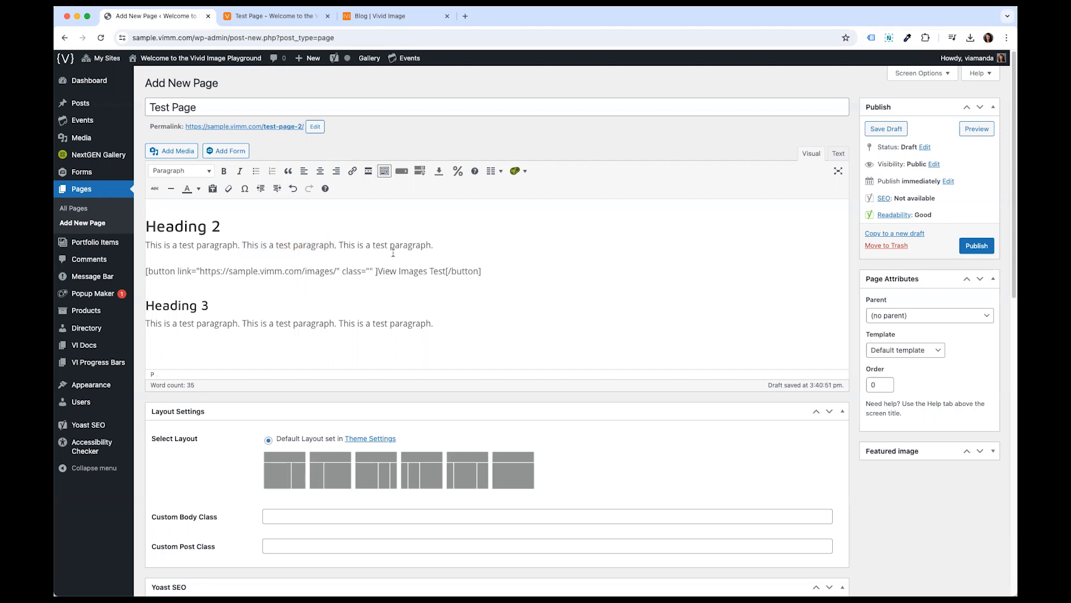
- Insert an accordion titled "Test Accordion" with the content "Add your content here." on a new line below the button shortcode
{"action": "left_click", "coordinate": [527, 267]}
{"action": "key", "text": "Return"}
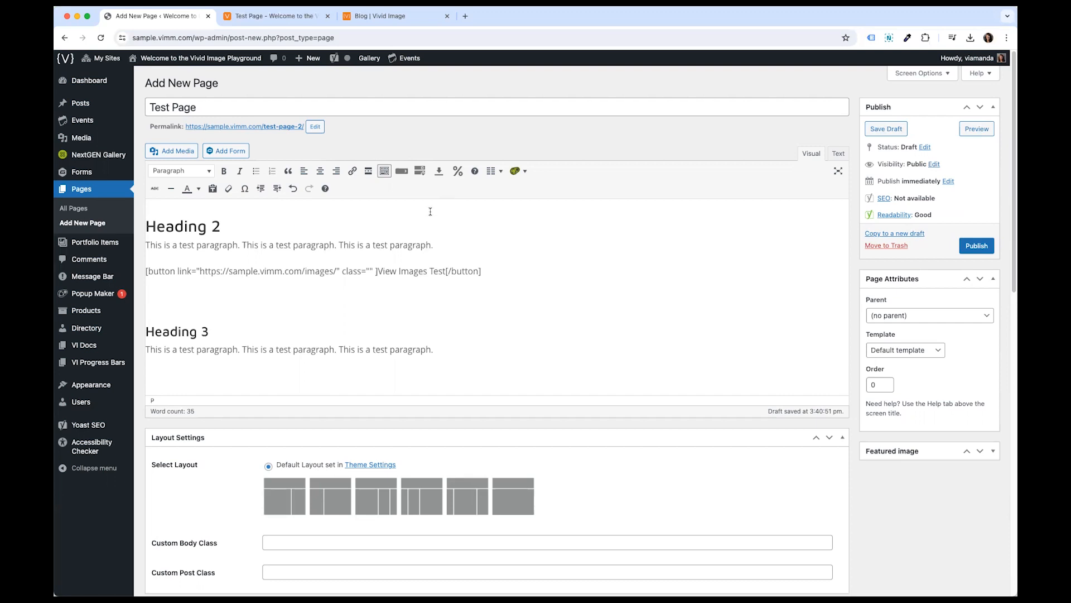
{"action": "left_click", "coordinate": [424, 172]}
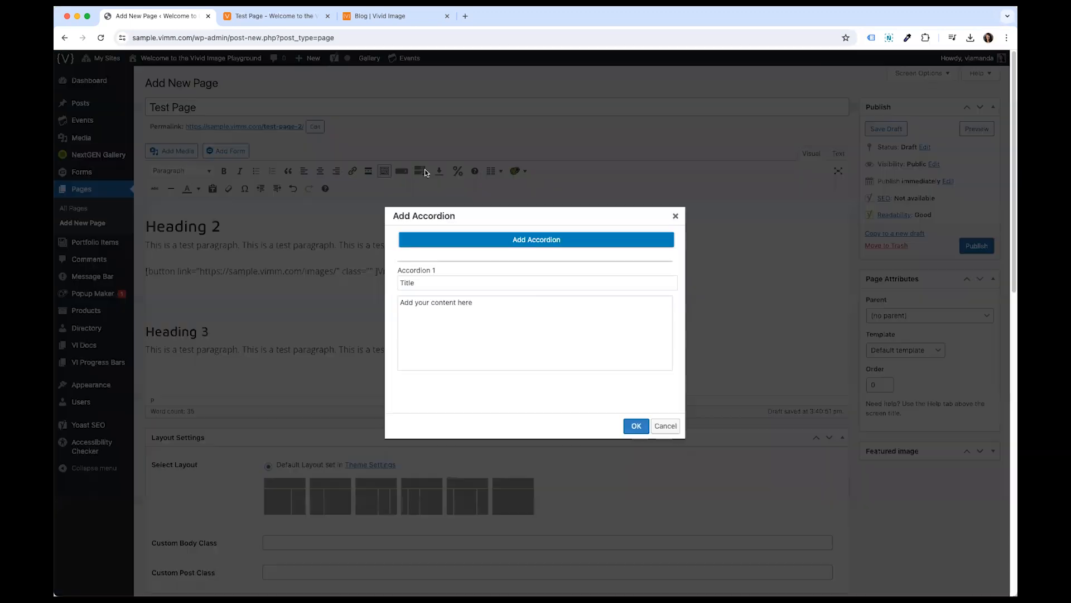
{"action": "left_click", "coordinate": [510, 279]}
{"action": "left_click_drag", "start_coordinate": [510, 279], "coordinate": [338, 289]}
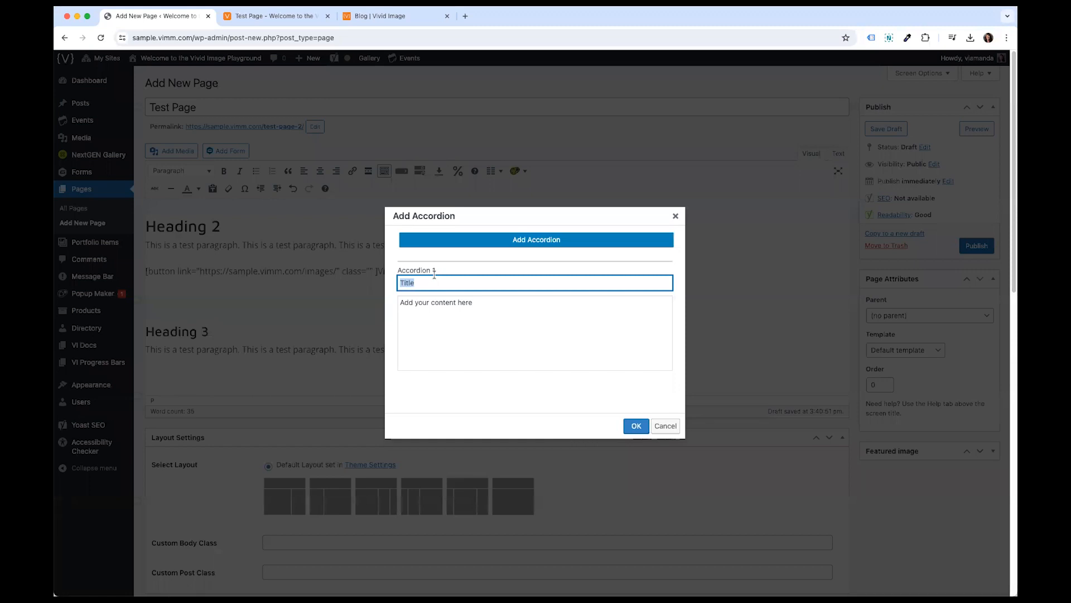
{"action": "type", "text": "Test Accordion"}
{"action": "left_click", "coordinate": [474, 319]}
{"action": "left_click_drag", "start_coordinate": [476, 304], "coordinate": [402, 300]}
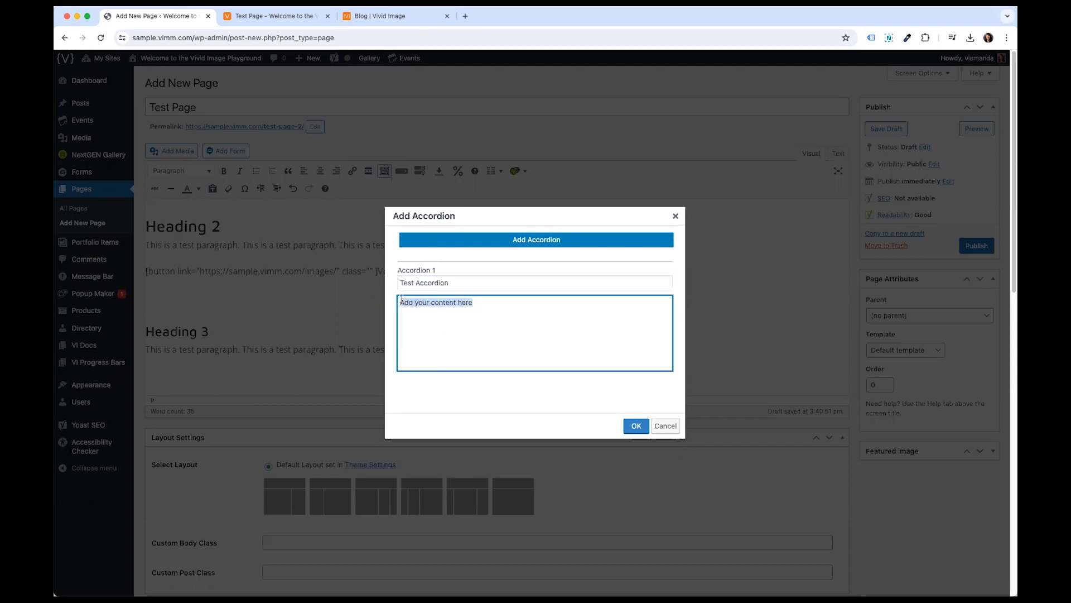
{"action": "left_click", "coordinate": [513, 306]}
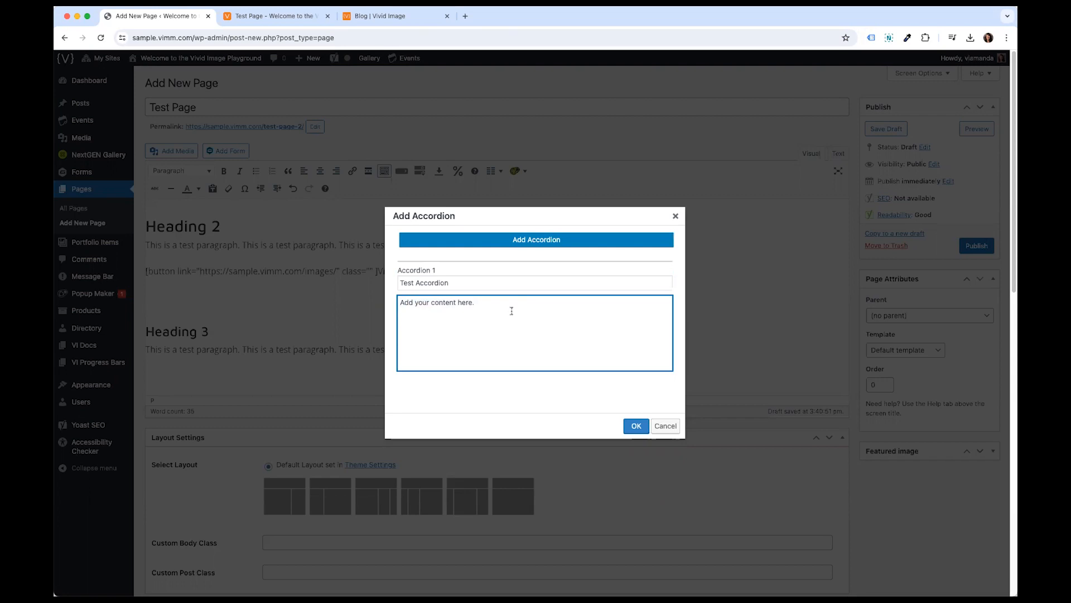
{"action": "left_click_drag", "start_coordinate": [482, 305], "coordinate": [396, 304]}
{"action": "left_click", "coordinate": [478, 310]}
{"action": "left_click", "coordinate": [635, 425]}
- Preview the page and expand and collapse the Test Accordion to check how it works
{"action": "left_click_drag", "start_coordinate": [168, 313], "coordinate": [434, 300]}
{"action": "left_click", "coordinate": [145, 300]}
{"action": "left_click", "coordinate": [326, 297]}
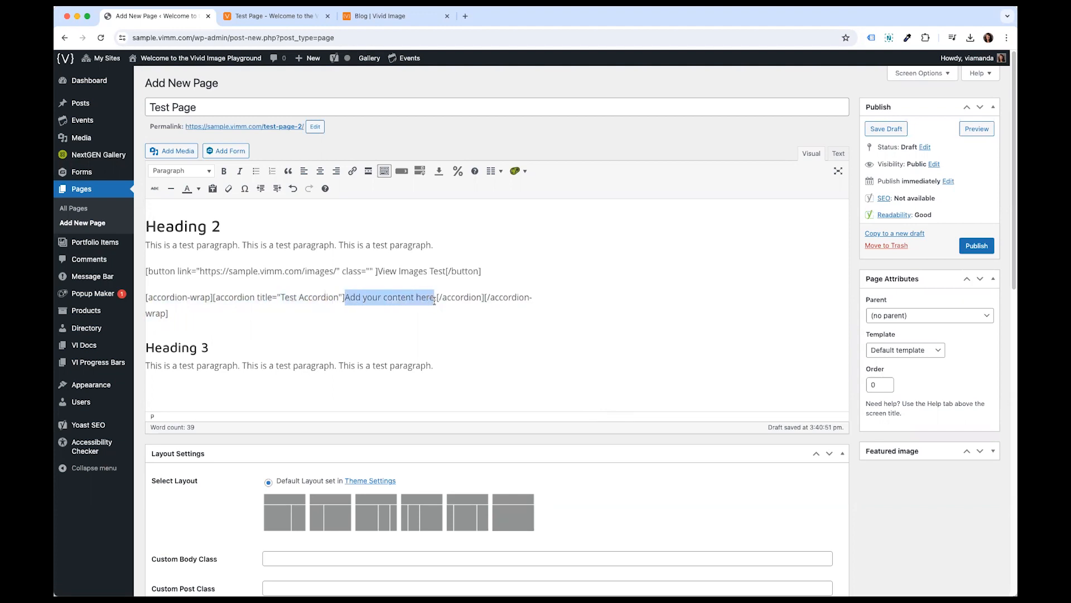
{"action": "left_click", "coordinate": [394, 301]}
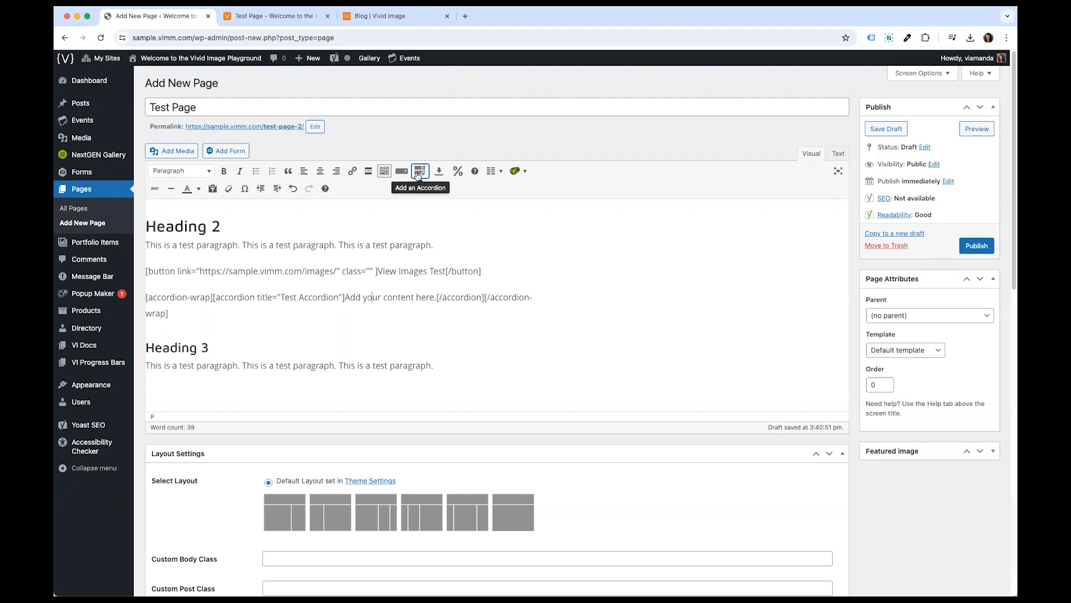
{"action": "left_click", "coordinate": [388, 311]}
{"action": "left_click", "coordinate": [978, 130]}
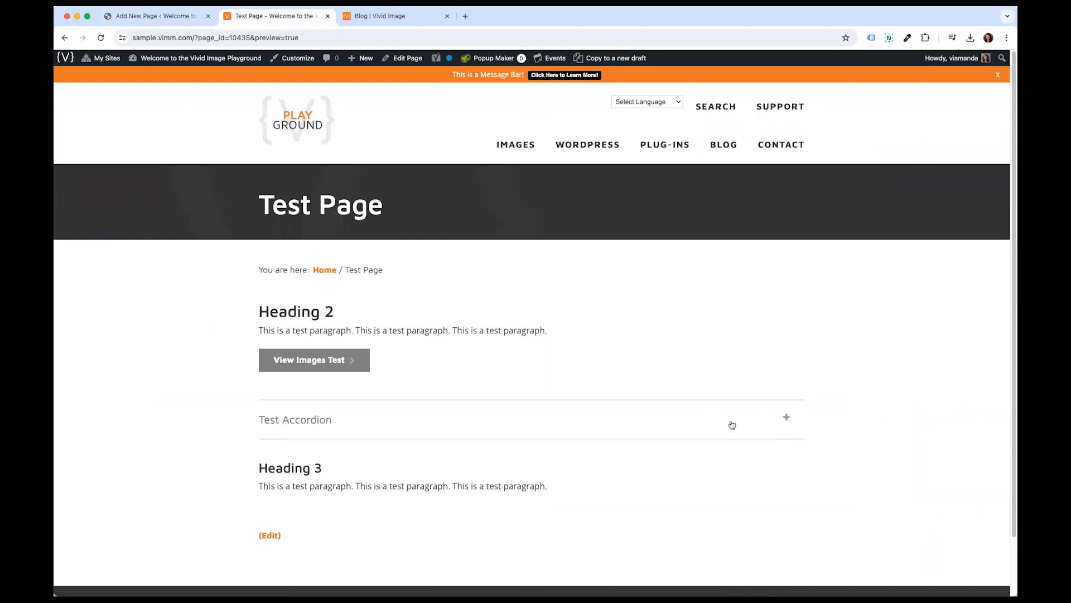
{"action": "left_click", "coordinate": [496, 423]}
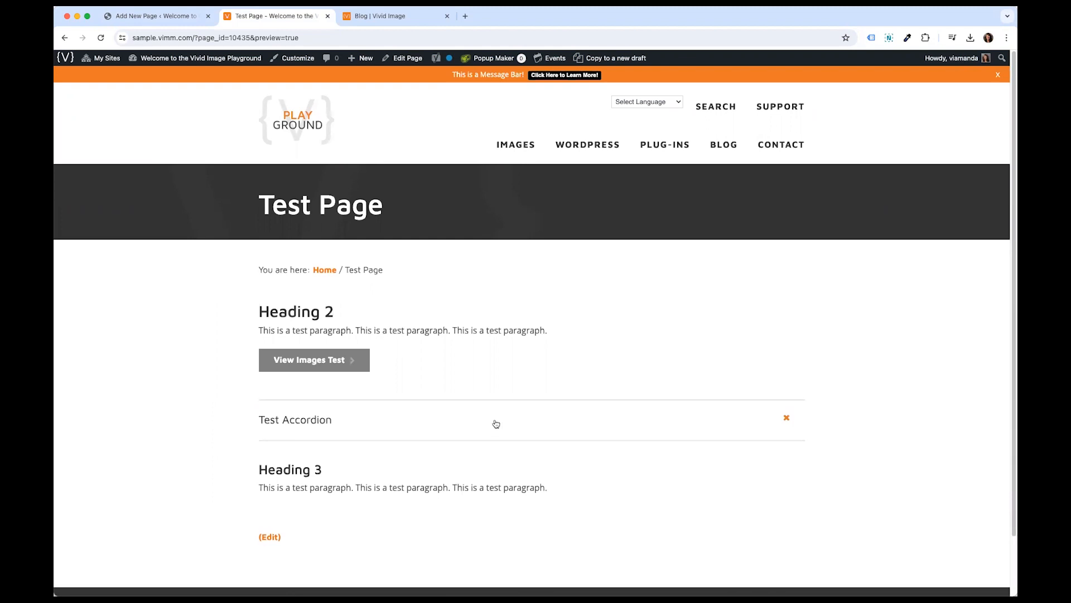
{"action": "left_click_drag", "start_coordinate": [258, 445], "coordinate": [364, 445]}
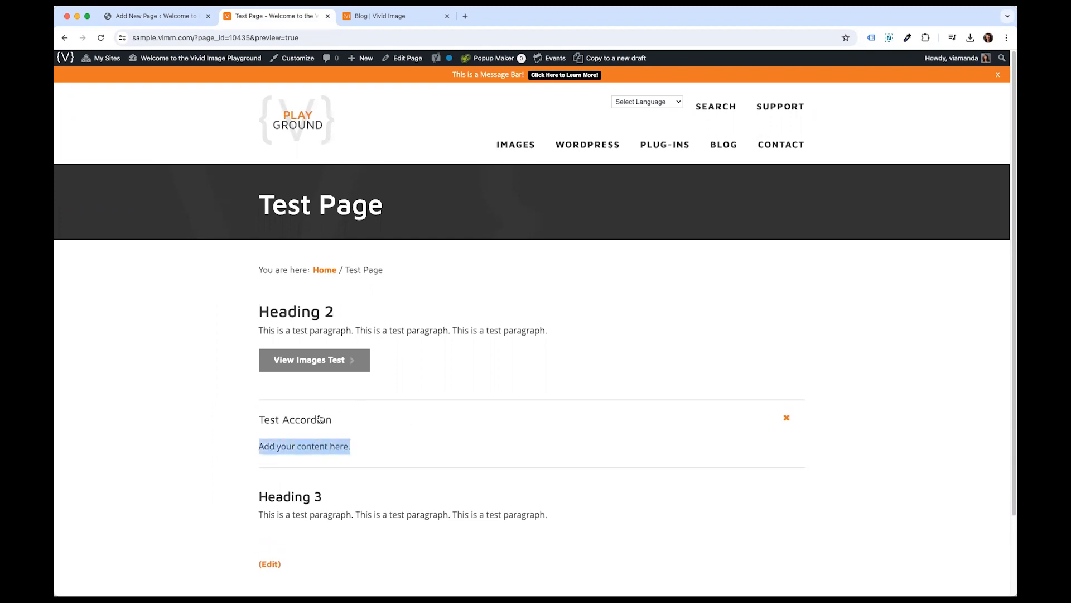
{"action": "left_click", "coordinate": [781, 422]}
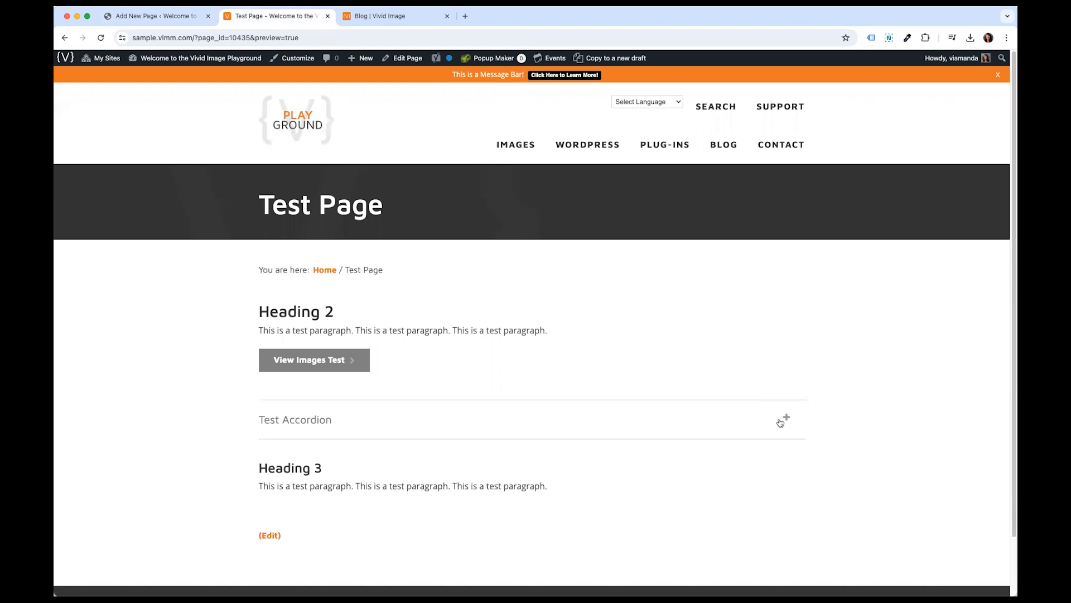
{"action": "left_click", "coordinate": [731, 422]}
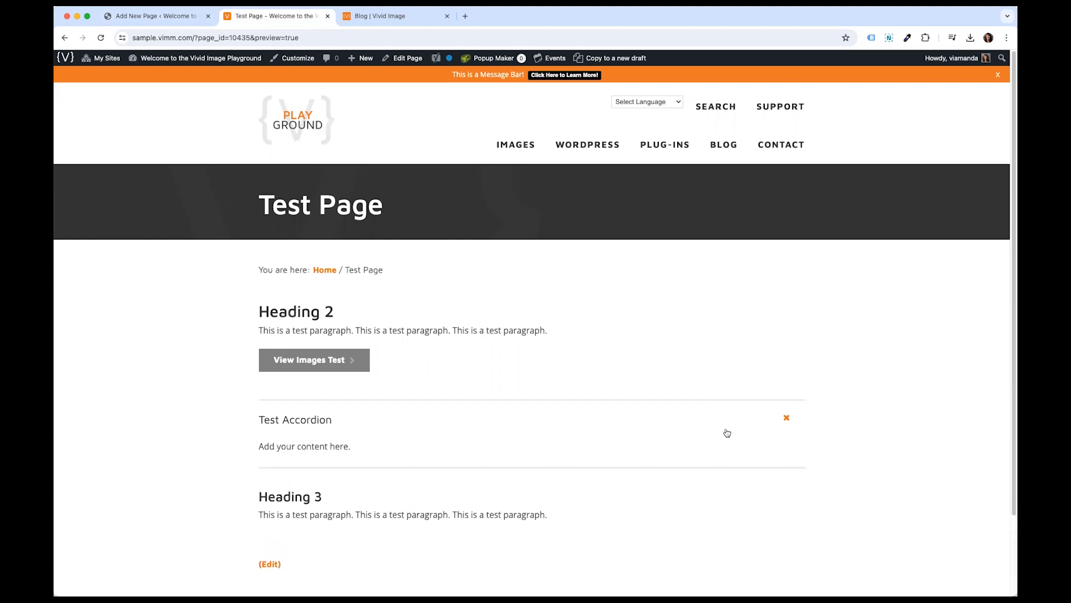
{"action": "left_click", "coordinate": [702, 425]}
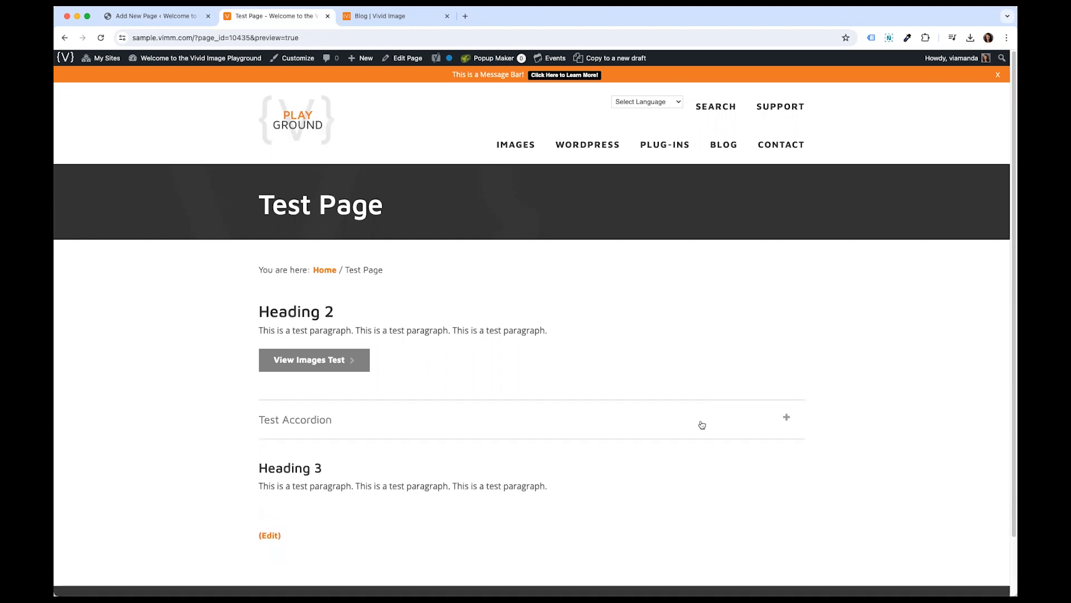
- Return to the editor and add an empty line between the accordion shortcode and Heading 3
{"action": "left_click", "coordinate": [184, 16]}
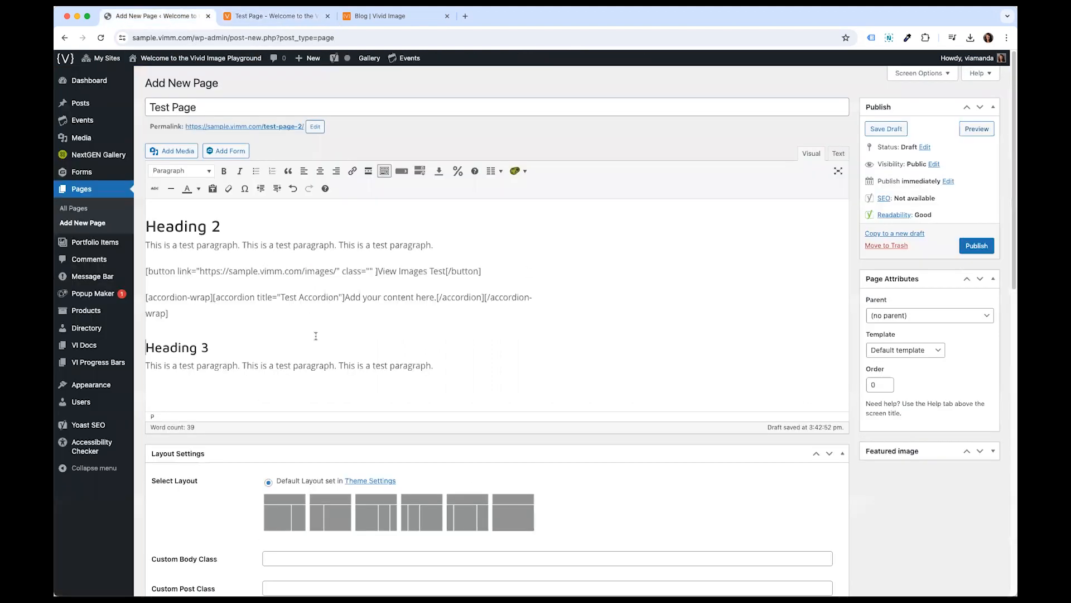
{"action": "left_click", "coordinate": [345, 315]}
{"action": "left_click_drag", "start_coordinate": [188, 310], "coordinate": [139, 269]}
{"action": "left_click", "coordinate": [293, 324]}
{"action": "left_click", "coordinate": [195, 319]}
{"action": "key", "text": "Return"}
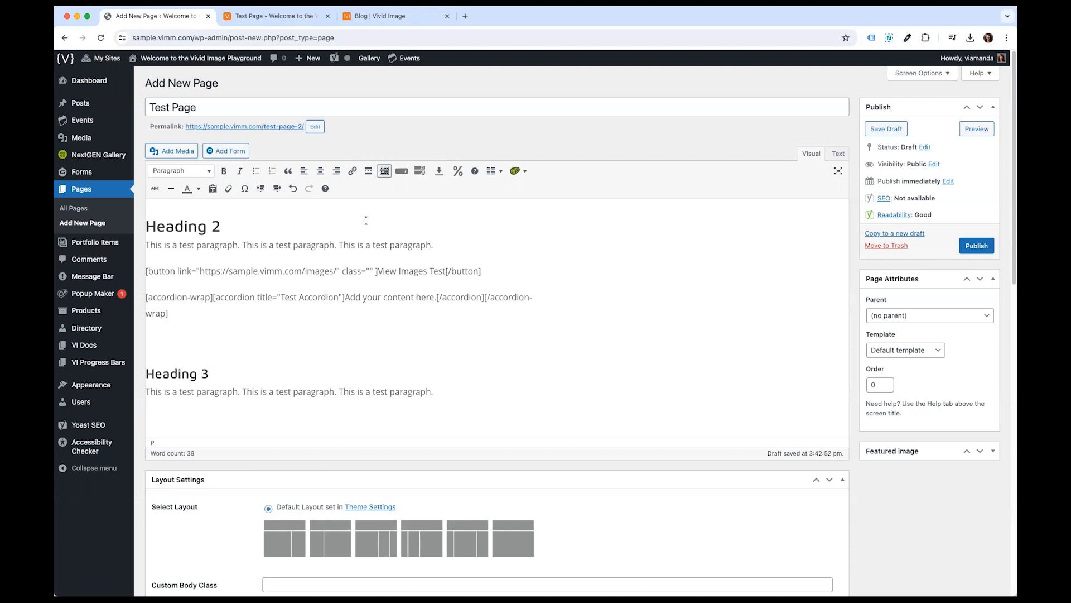
- Insert a horizontal line on the empty line between the accordion shortcode and Heading 3
{"action": "left_click", "coordinate": [213, 190]}
{"action": "left_click", "coordinate": [195, 335]}
{"action": "left_click", "coordinate": [479, 374]}
{"action": "left_click", "coordinate": [304, 336]}
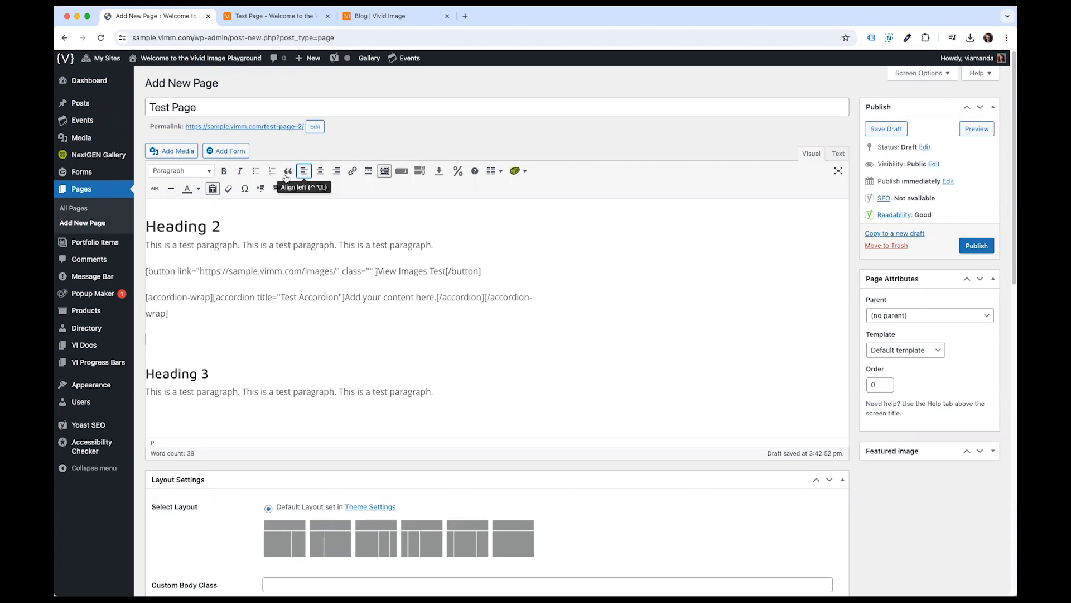
{"action": "left_click", "coordinate": [171, 190]}
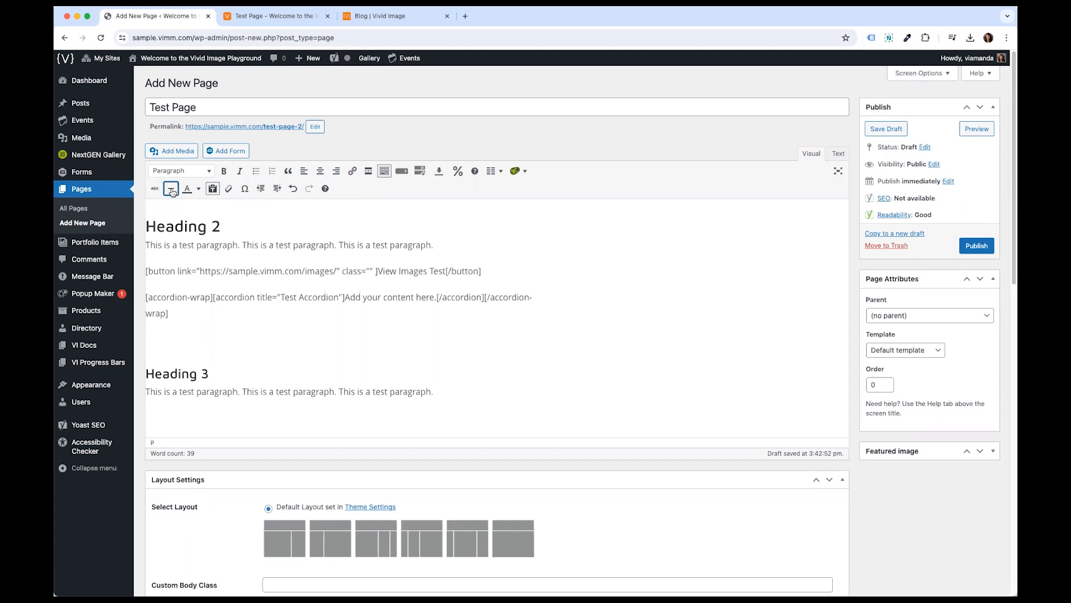
- Preview the page and scroll down to check the horizontal line below the accordion
{"action": "left_click", "coordinate": [224, 312]}
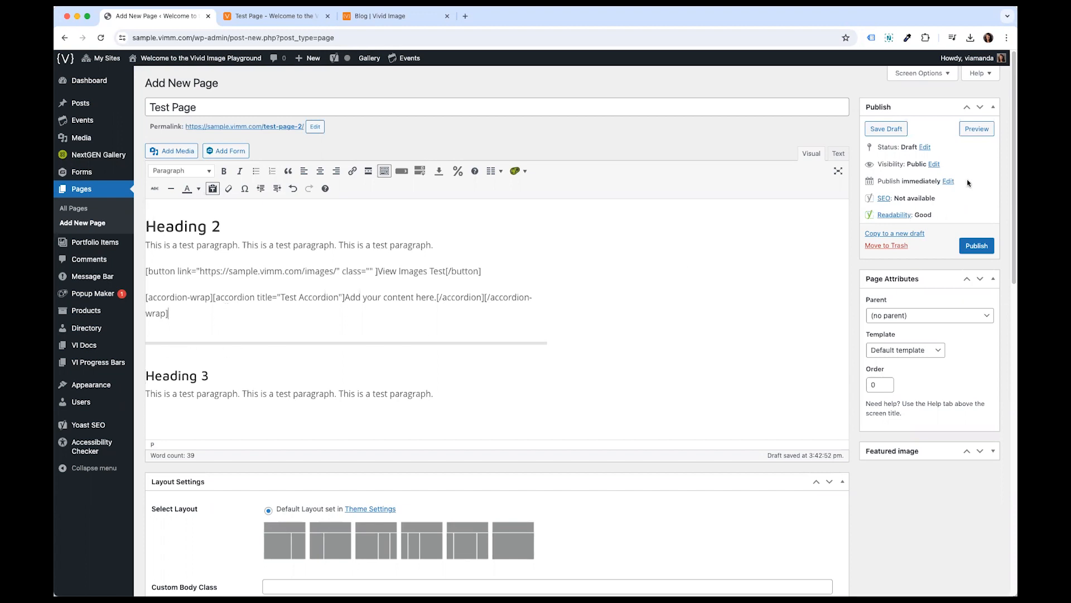
{"action": "left_click", "coordinate": [978, 131]}
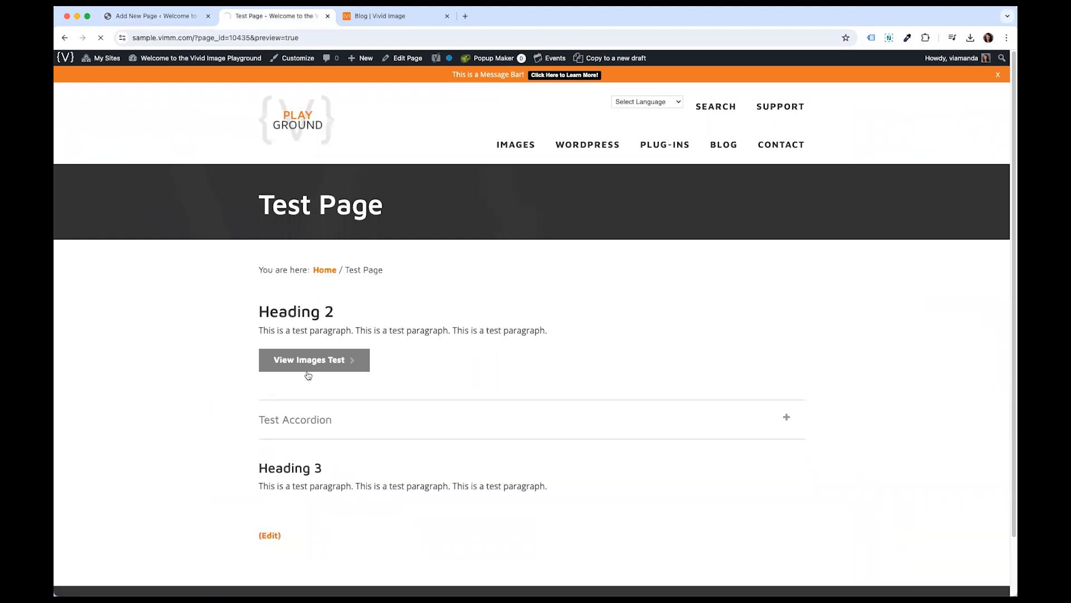
{"action": "scroll", "coordinate": [302, 435], "scroll_direction": "down", "scroll_amount": 3}
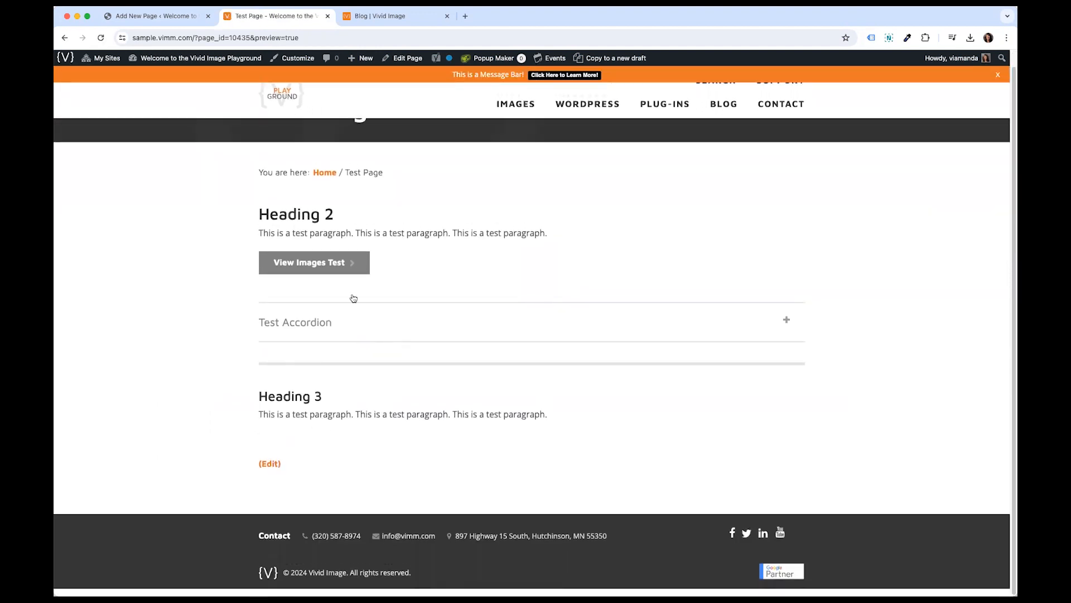
- Return to the editor, undo the horizontal line, then redo it
{"action": "left_click", "coordinate": [176, 17]}
{"action": "left_click", "coordinate": [301, 341]}
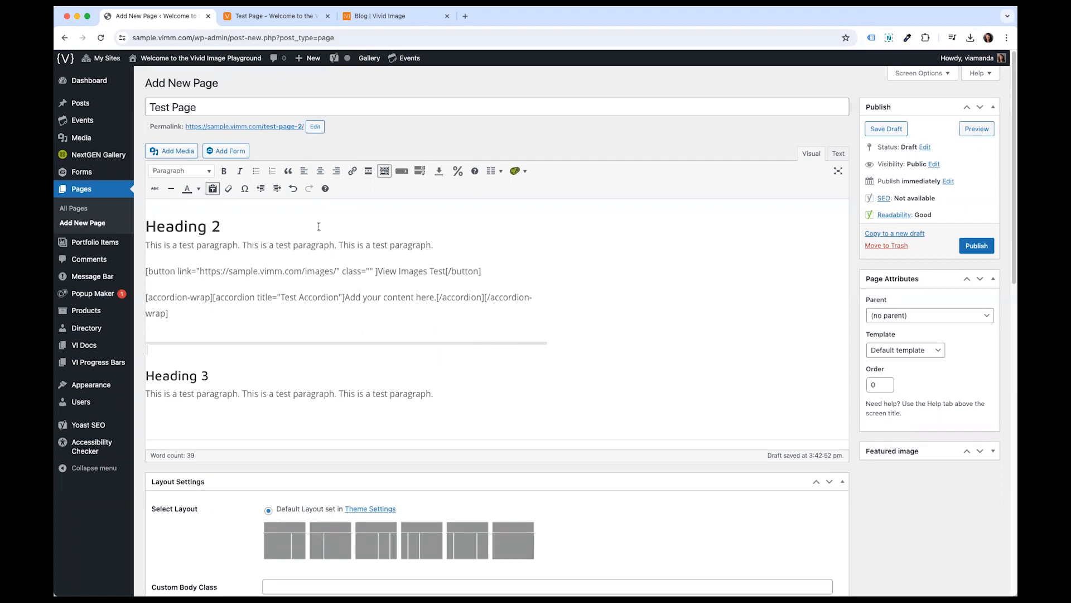
{"action": "left_click", "coordinate": [294, 188]}
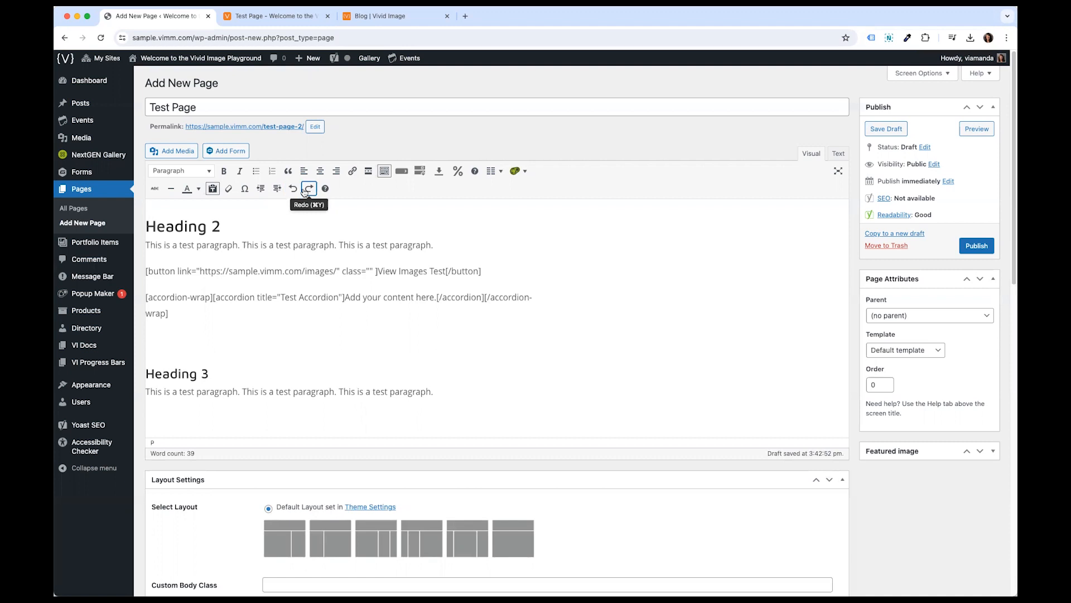
{"action": "key", "text": "super+shift+z"}
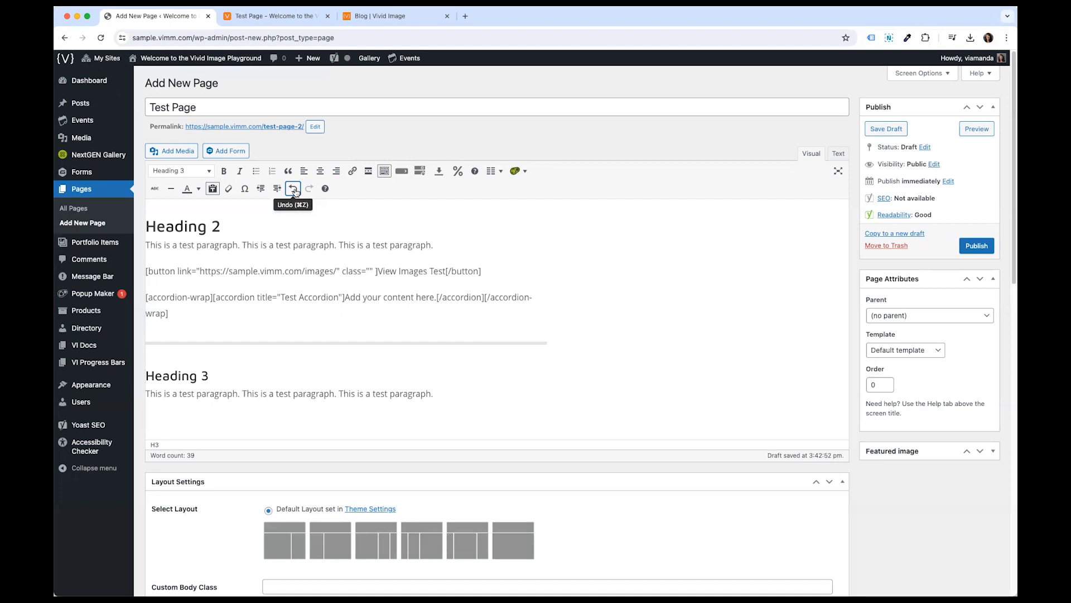
- Save the page as a draft
{"action": "left_click", "coordinate": [330, 257]}
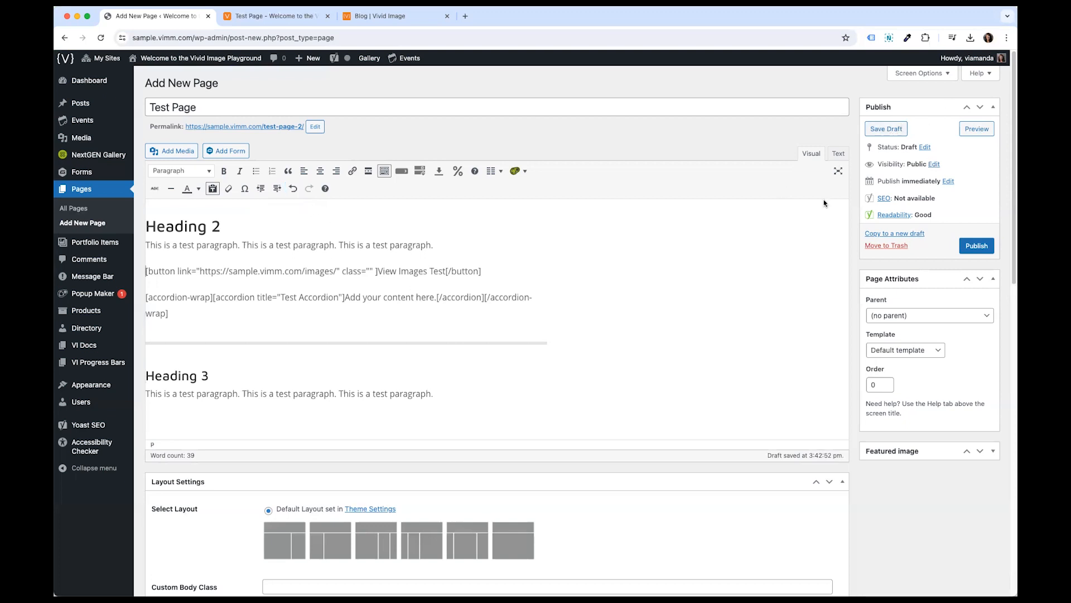
{"action": "left_click", "coordinate": [246, 313]}
{"action": "left_click_drag", "start_coordinate": [144, 226], "coordinate": [304, 394]}
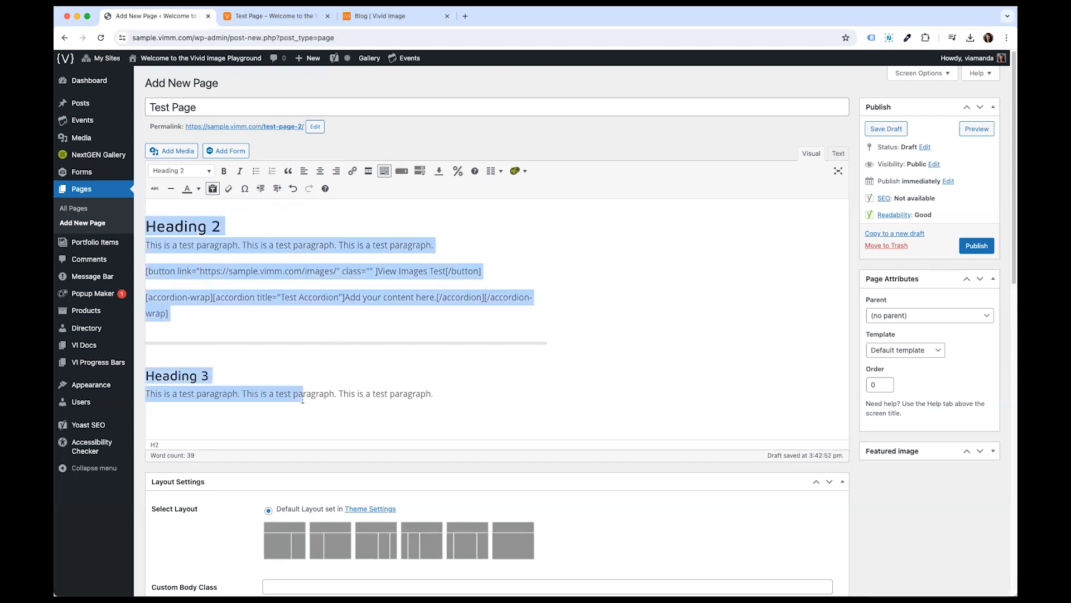
{"action": "left_click", "coordinate": [304, 393]}
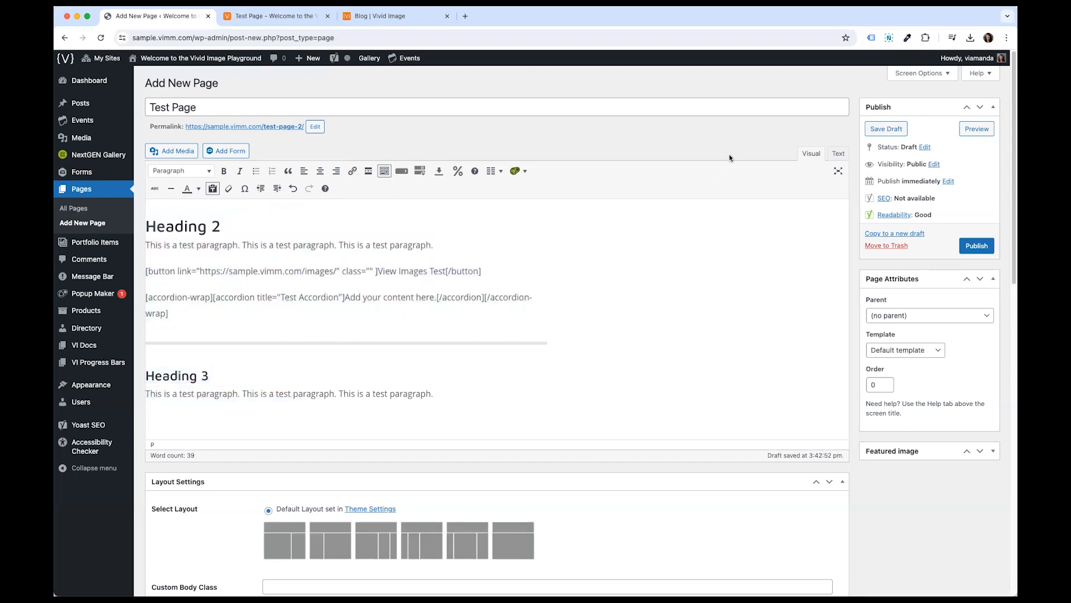
{"action": "left_click", "coordinate": [878, 134]}
{"action": "left_click", "coordinate": [893, 130]}
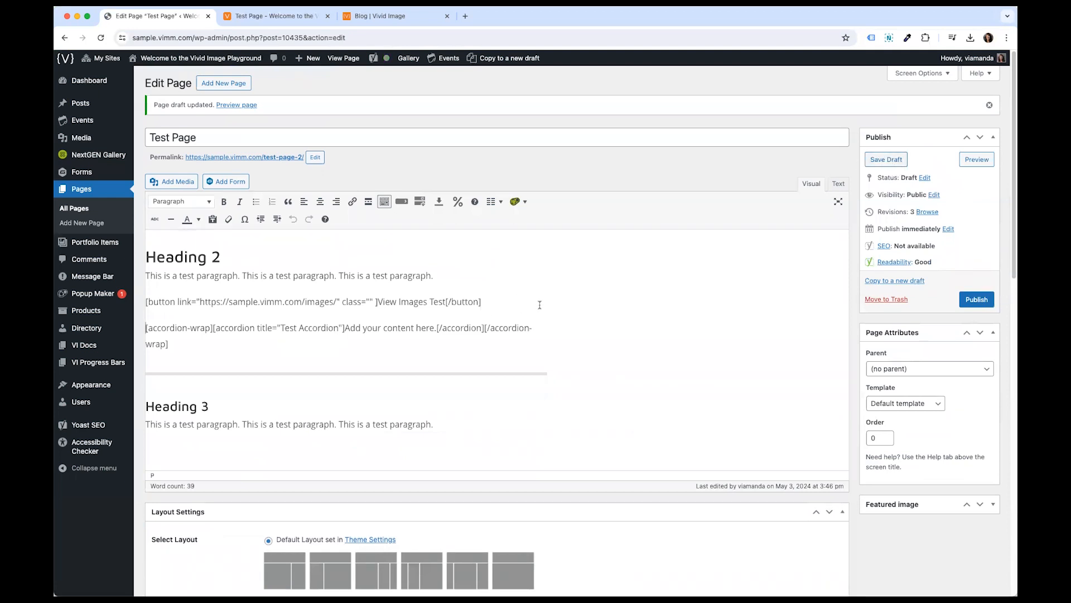
- Add a new line below the accordion shortcode and insert the Milo dog image from the media library there
{"action": "left_click", "coordinate": [196, 352]}
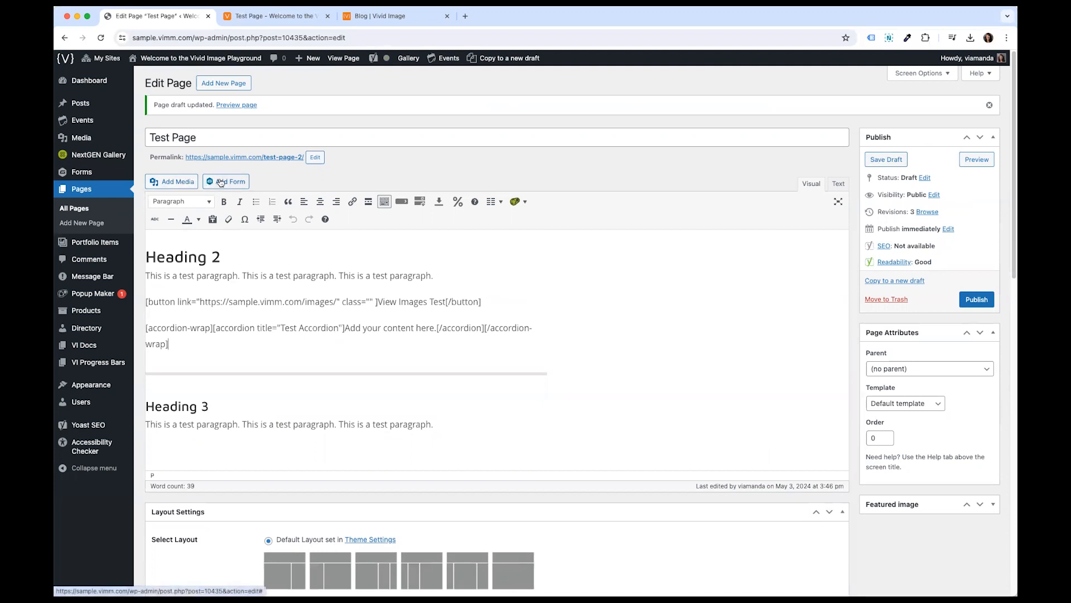
{"action": "left_click", "coordinate": [203, 349]}
{"action": "key", "text": "Return"}
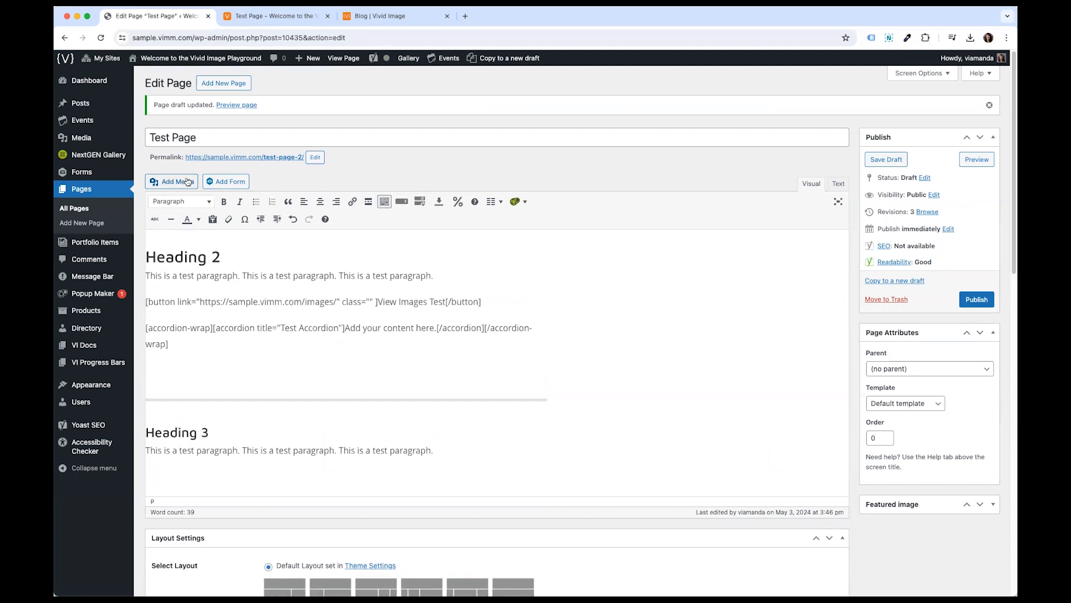
{"action": "left_click", "coordinate": [188, 181]}
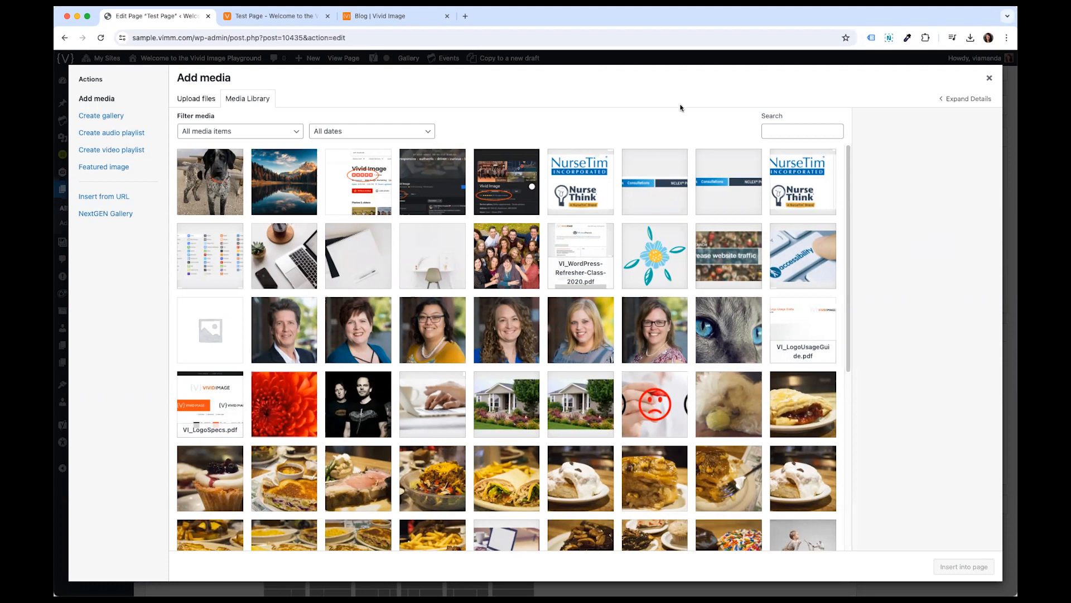
{"action": "left_click", "coordinate": [222, 192]}
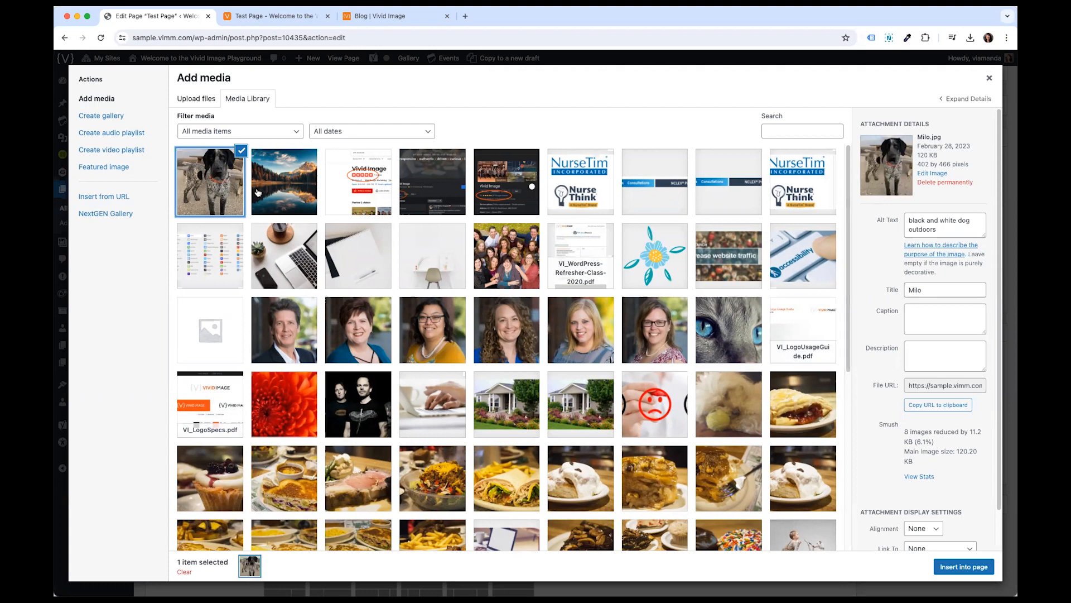
{"action": "left_click_drag", "start_coordinate": [918, 137], "coordinate": [968, 163]}
{"action": "left_click", "coordinate": [968, 164]}
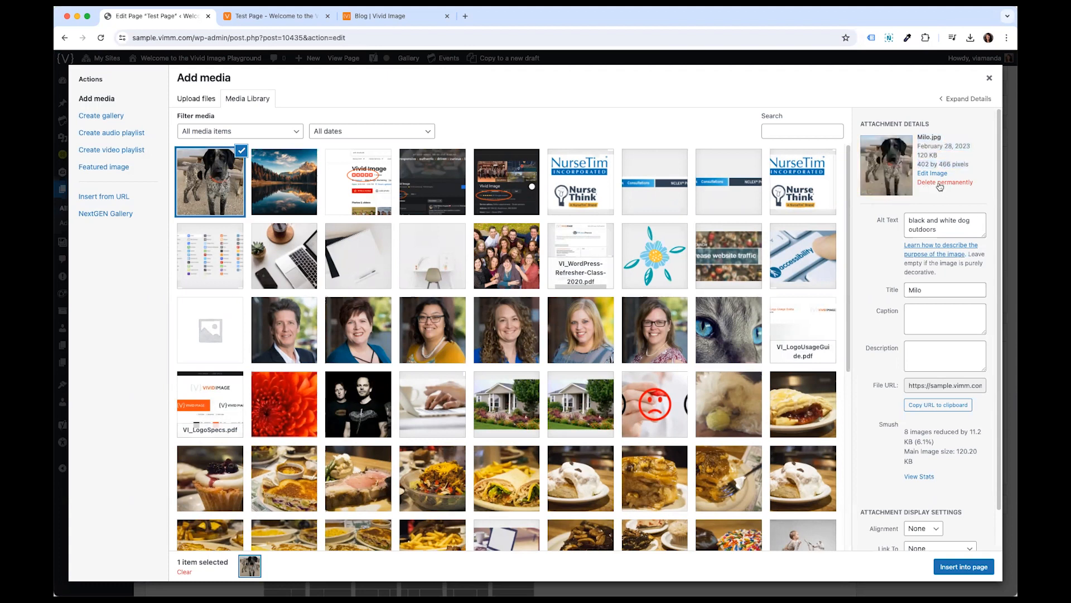
{"action": "left_click", "coordinate": [916, 222]}
{"action": "left_click_drag", "start_coordinate": [909, 220], "coordinate": [981, 235]}
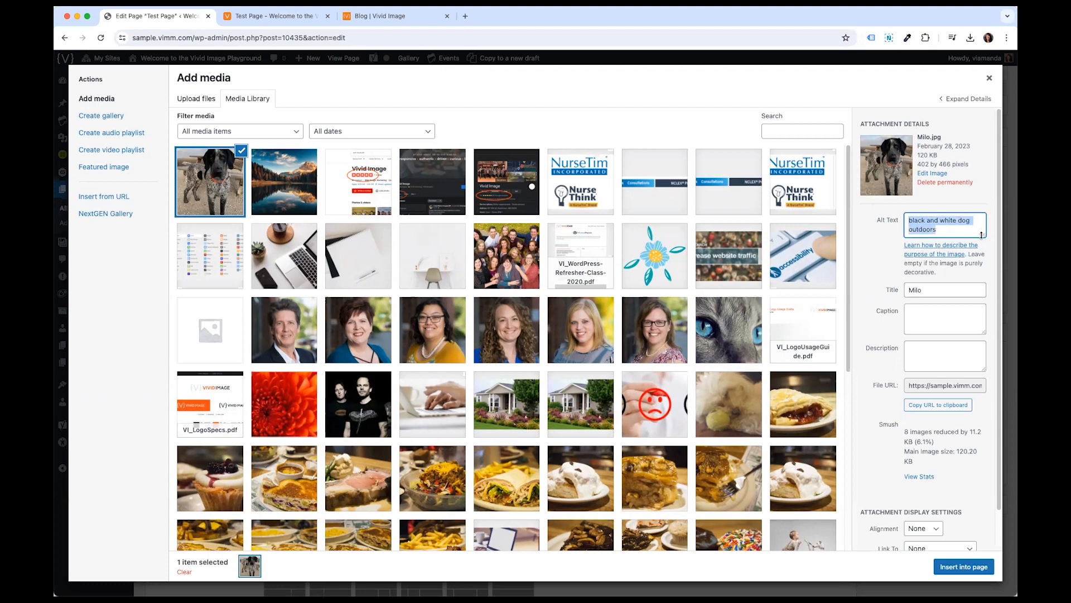
{"action": "left_click", "coordinate": [929, 219]}
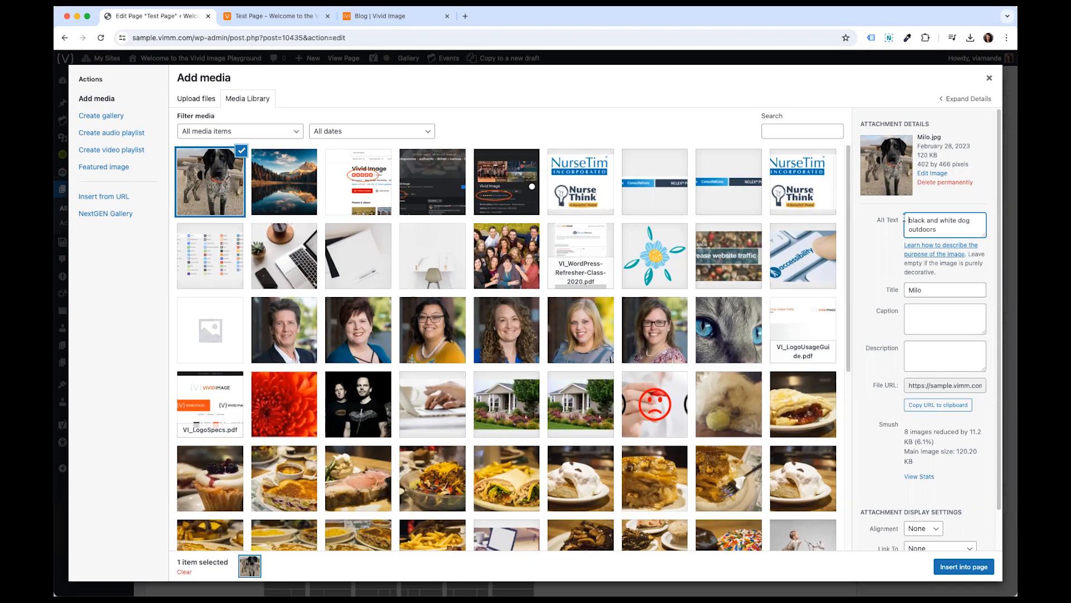
{"action": "left_click_drag", "start_coordinate": [971, 215], "coordinate": [974, 226]}
{"action": "left_click", "coordinate": [974, 225]}
{"action": "left_click", "coordinate": [962, 568]}
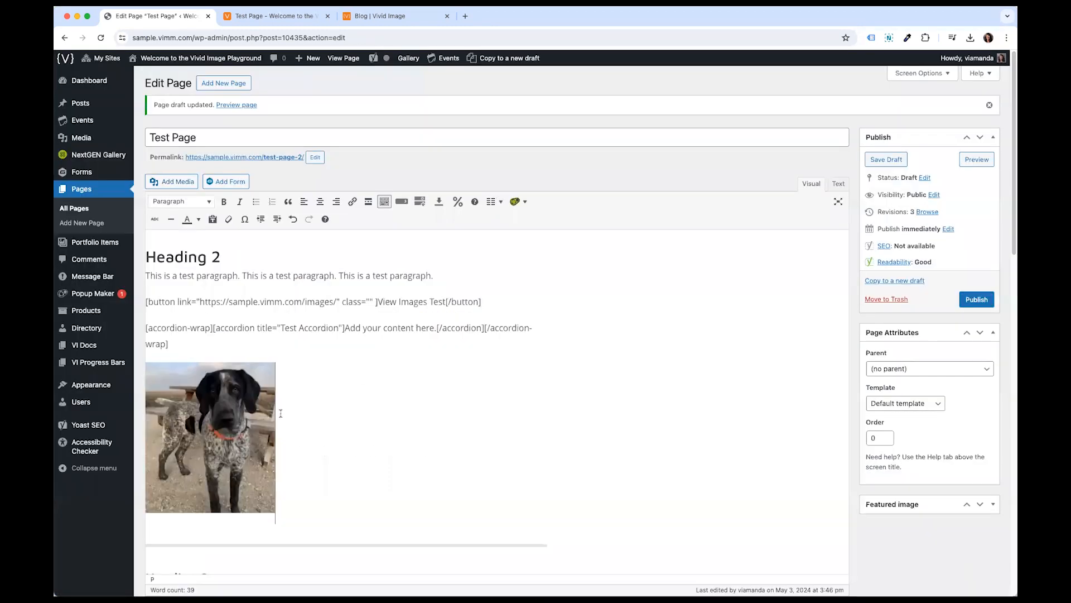
- Try the image's right, centre and left alignments, finally setting it to no alignment
{"action": "left_click", "coordinate": [240, 424]}
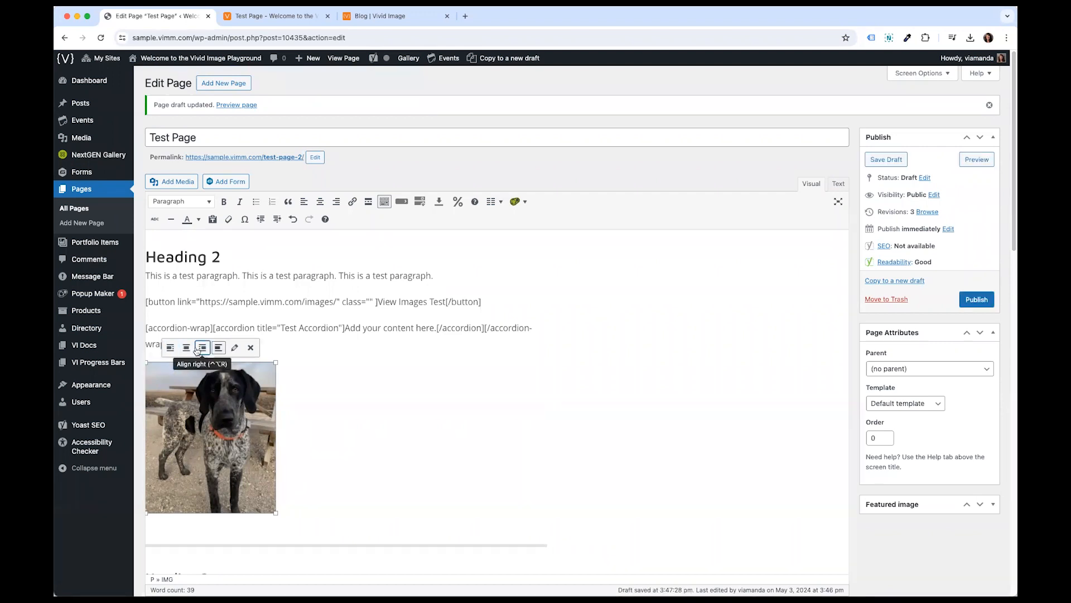
{"action": "left_click", "coordinate": [202, 348]}
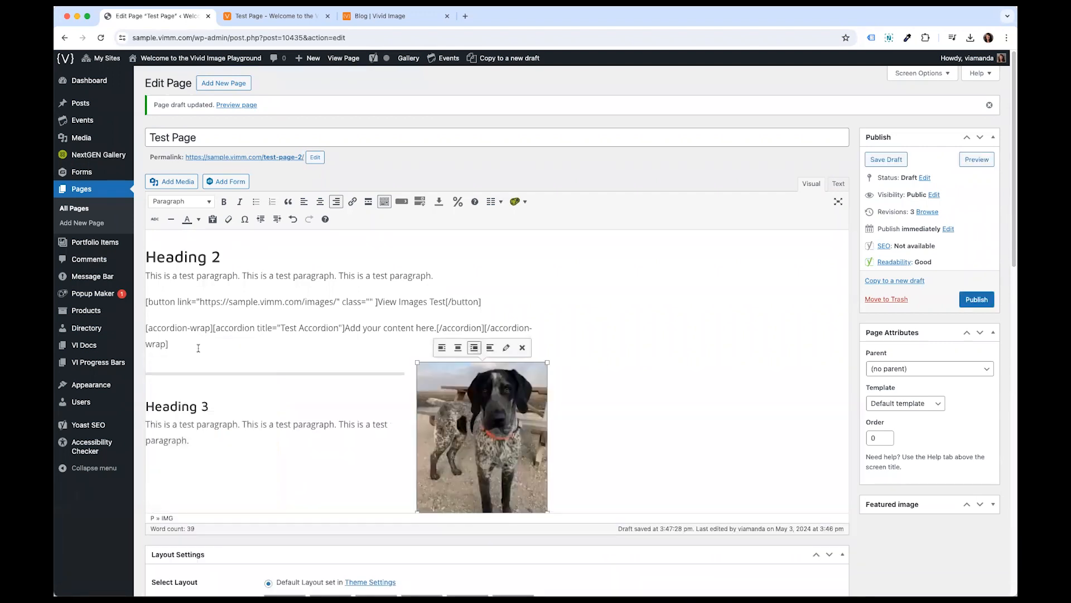
{"action": "left_click", "coordinate": [458, 347]}
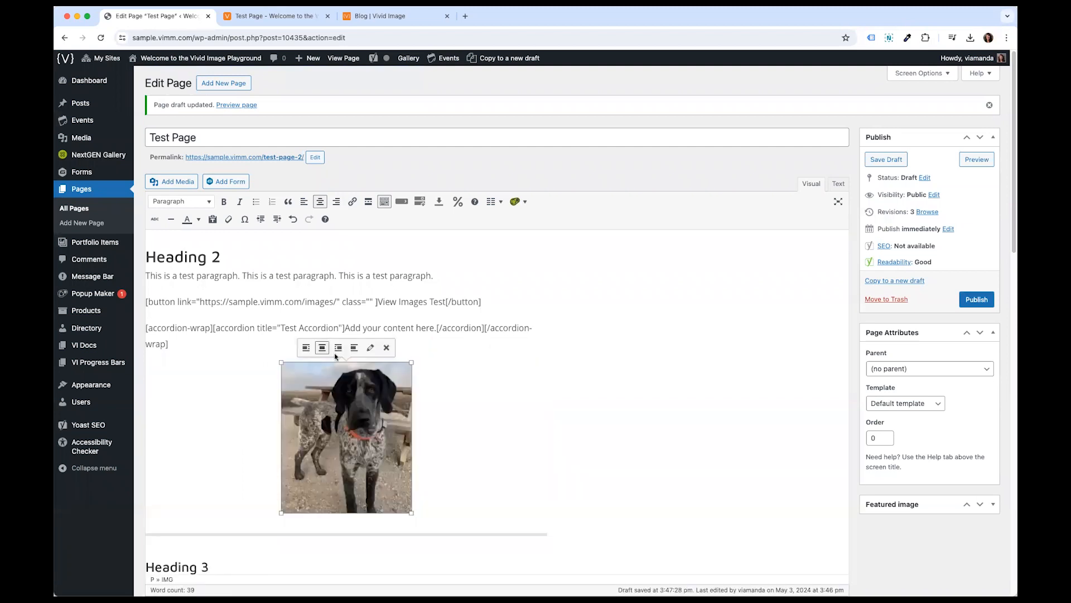
{"action": "left_click", "coordinate": [305, 347]}
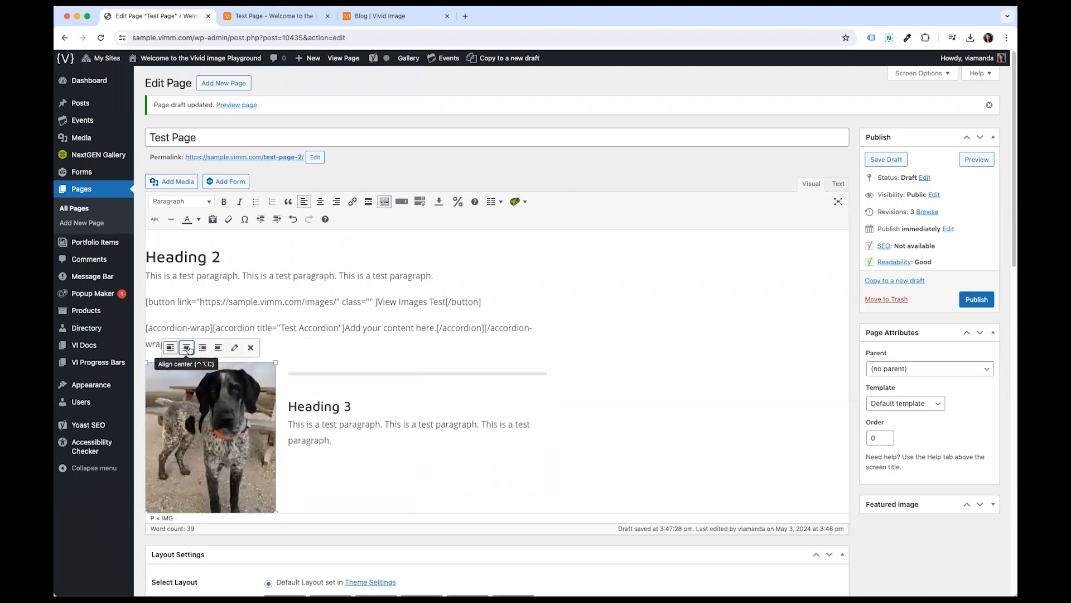
{"action": "left_click", "coordinate": [187, 347]}
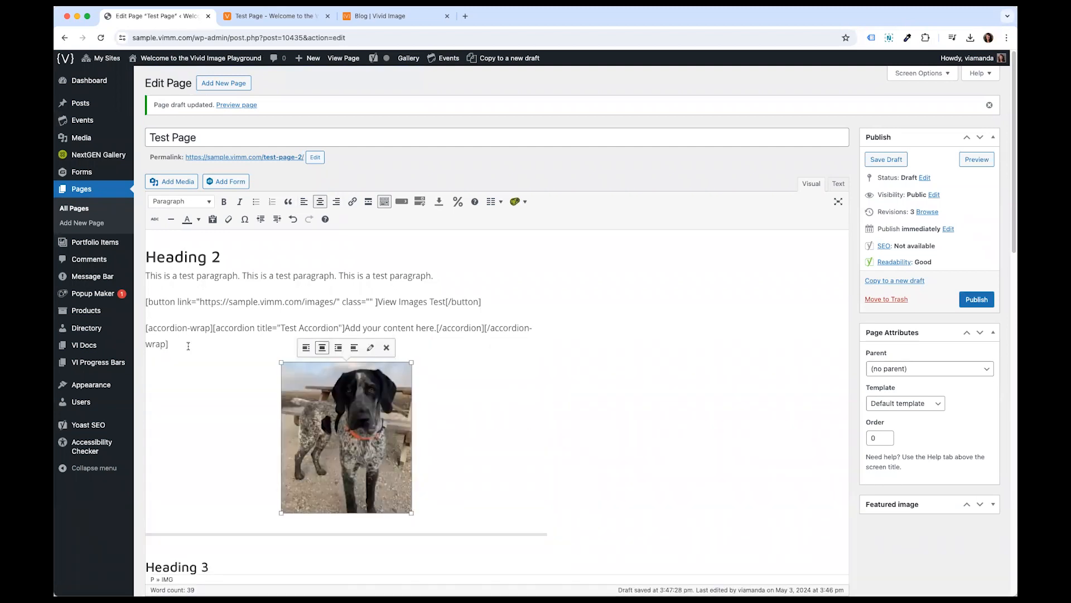
{"action": "left_click", "coordinate": [350, 351]}
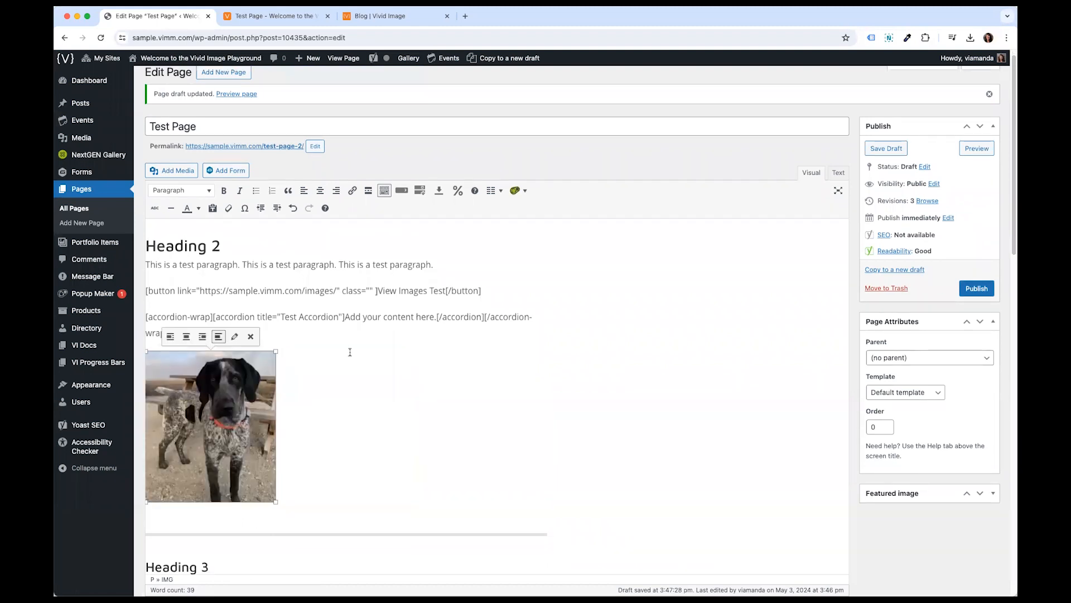
- Open the image's details and give it the caption "Milo by a picnic table"
{"action": "left_click", "coordinate": [234, 341]}
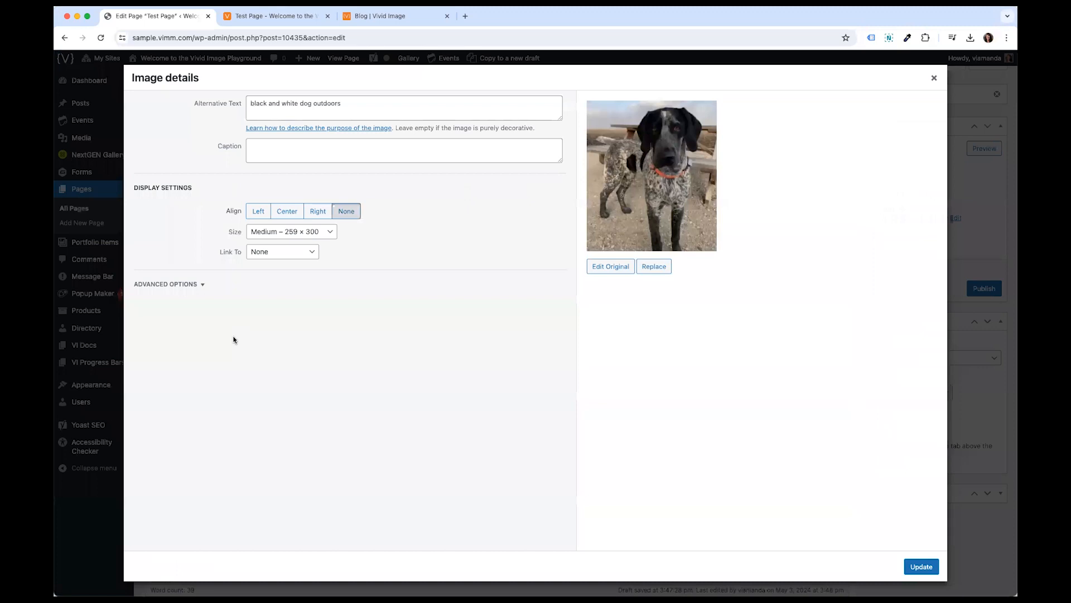
{"action": "left_click_drag", "start_coordinate": [251, 103], "coordinate": [351, 101]}
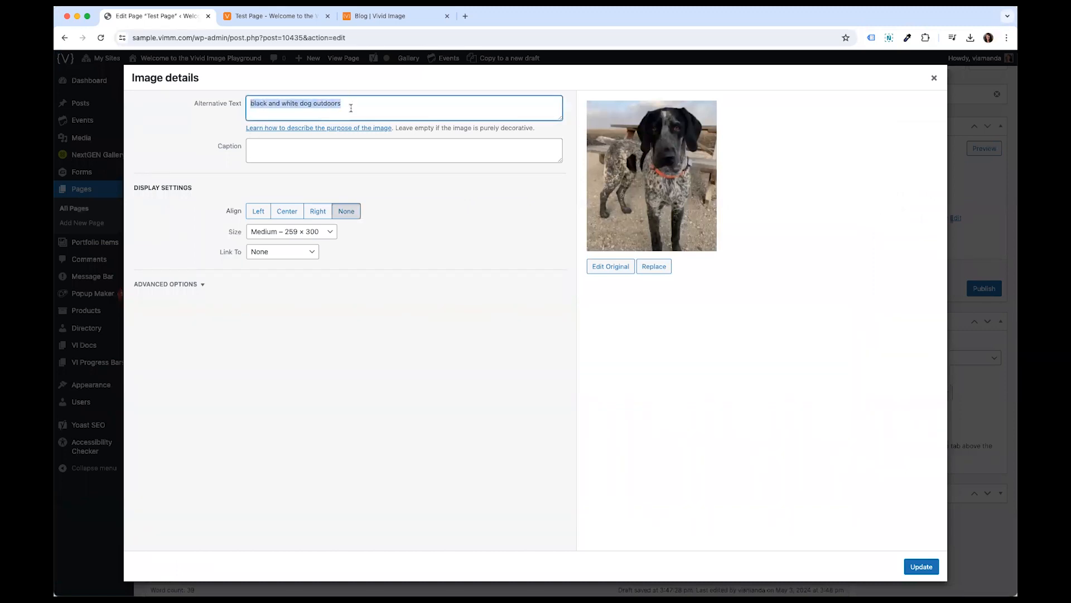
{"action": "left_click", "coordinate": [324, 157]}
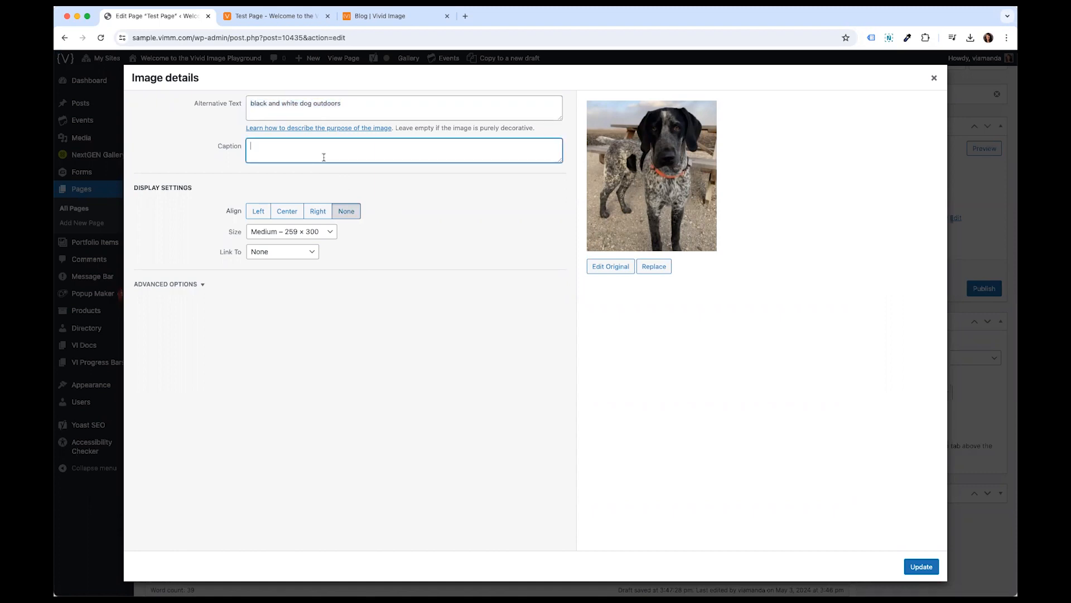
{"action": "type", "text": "Milo by a picnic table"}
{"action": "left_click_drag", "start_coordinate": [327, 143], "coordinate": [225, 147]}
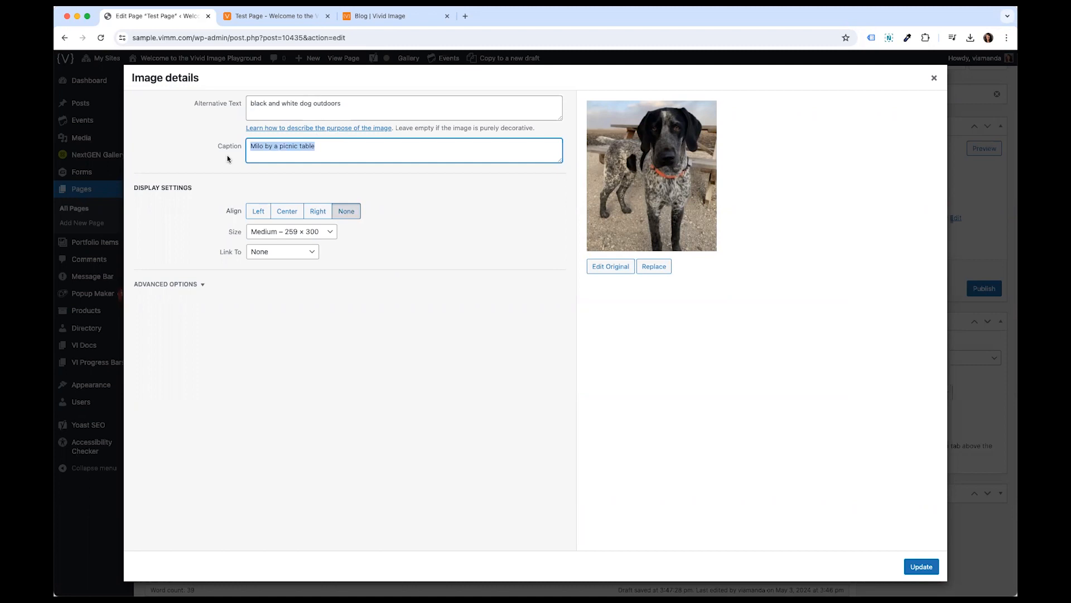
{"action": "left_click", "coordinate": [227, 159]}
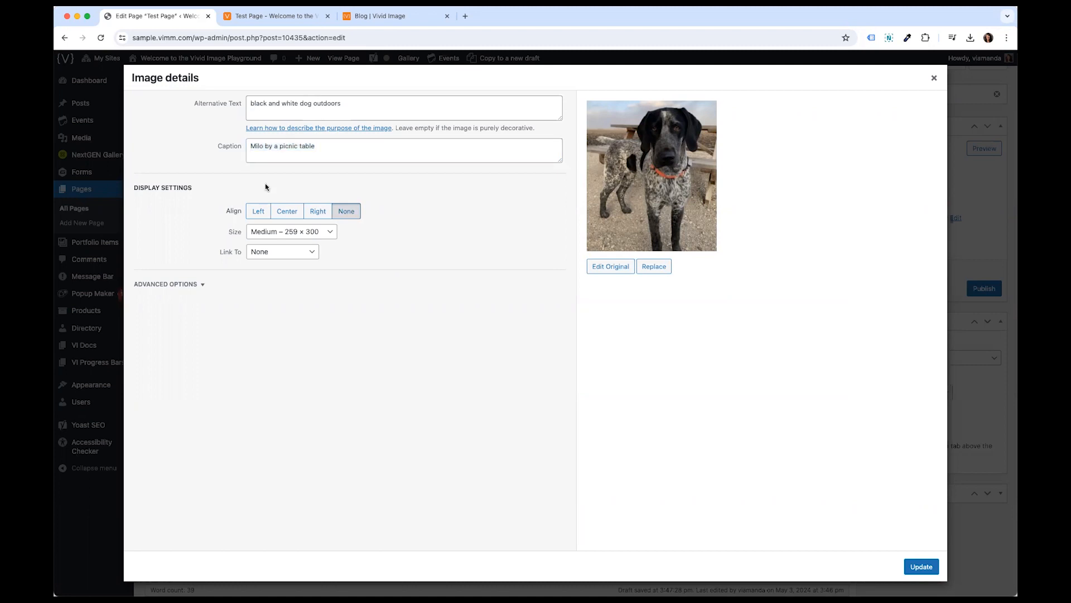
- Compare the image size options and set the size to Full Size – 402 × 466
{"action": "left_click", "coordinate": [277, 234]}
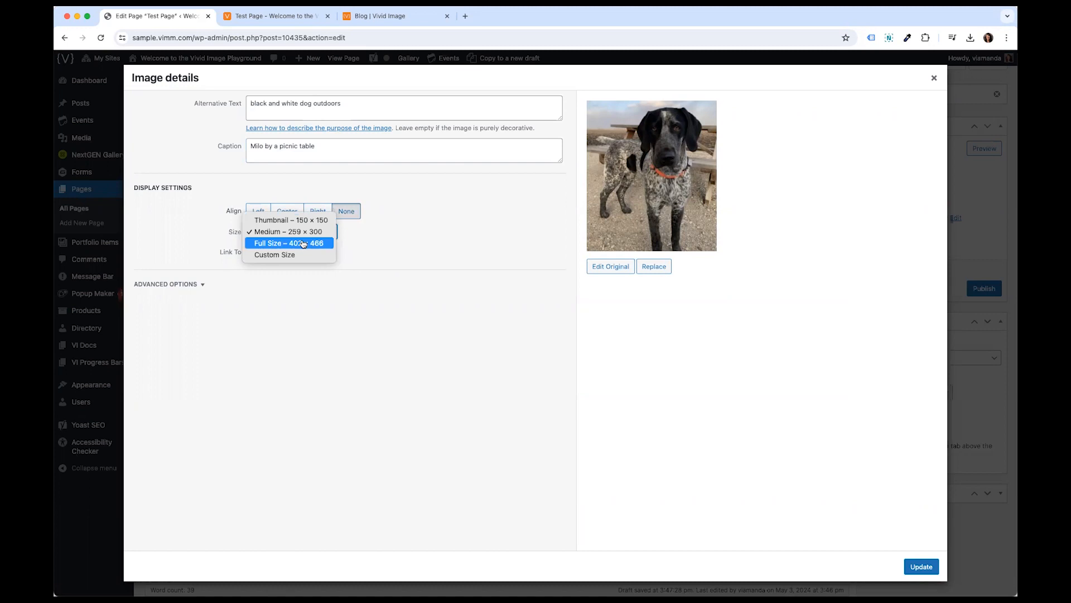
{"action": "left_click", "coordinate": [302, 244]}
{"action": "left_click", "coordinate": [302, 235]}
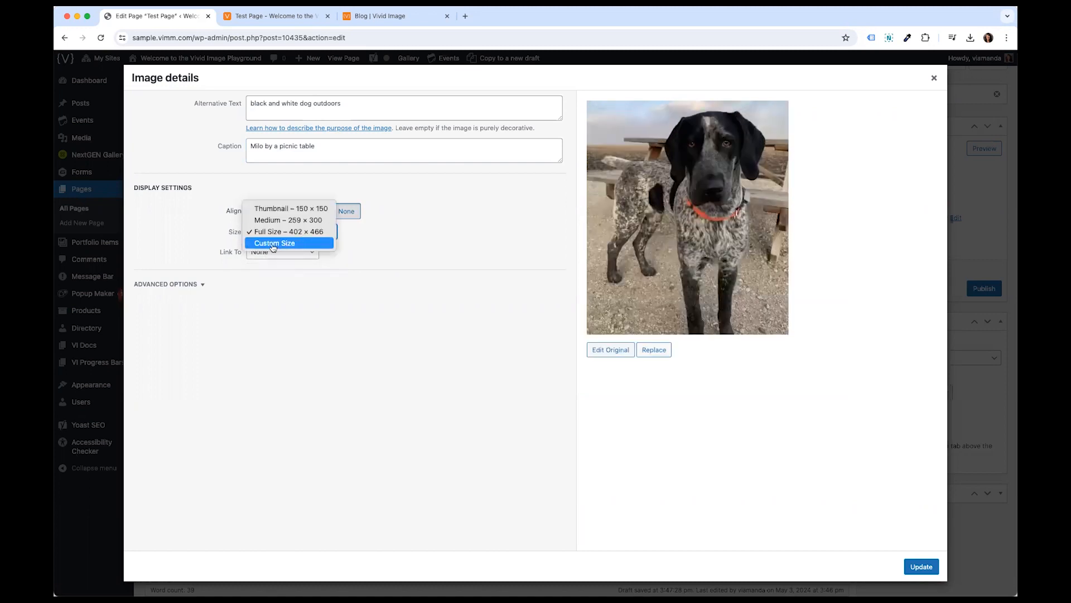
{"action": "left_click", "coordinate": [287, 244]}
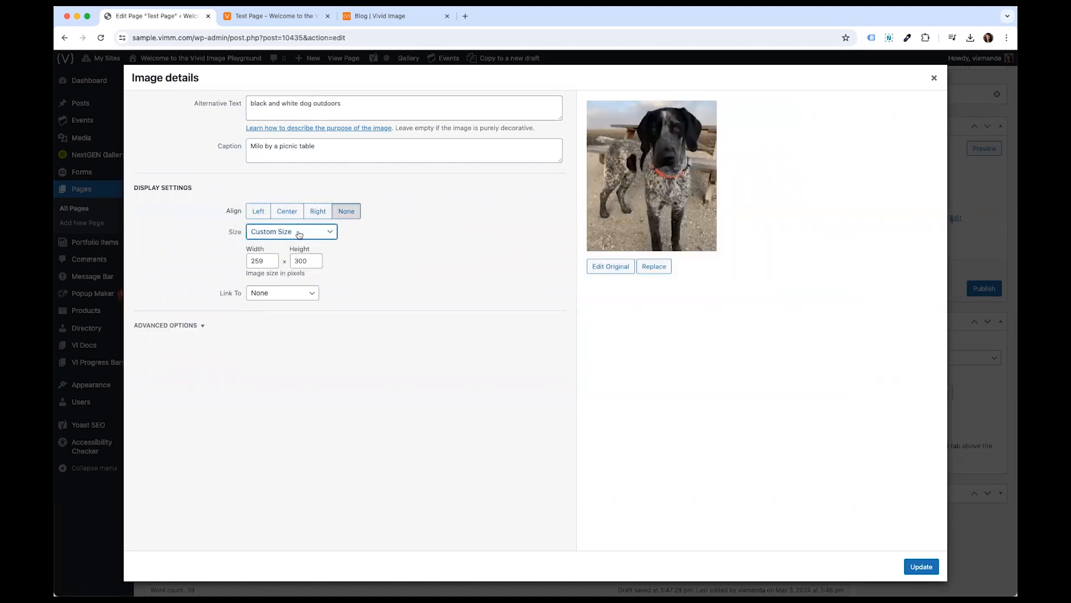
{"action": "left_click_drag", "start_coordinate": [261, 260], "coordinate": [244, 263]}
{"action": "left_click", "coordinate": [263, 234]}
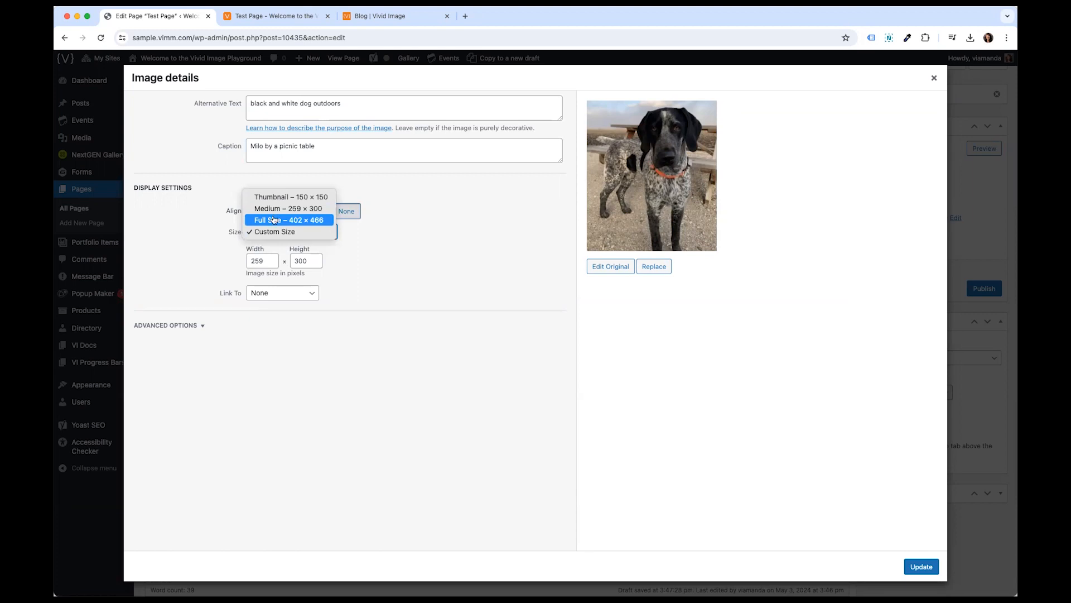
{"action": "left_click", "coordinate": [273, 219]}
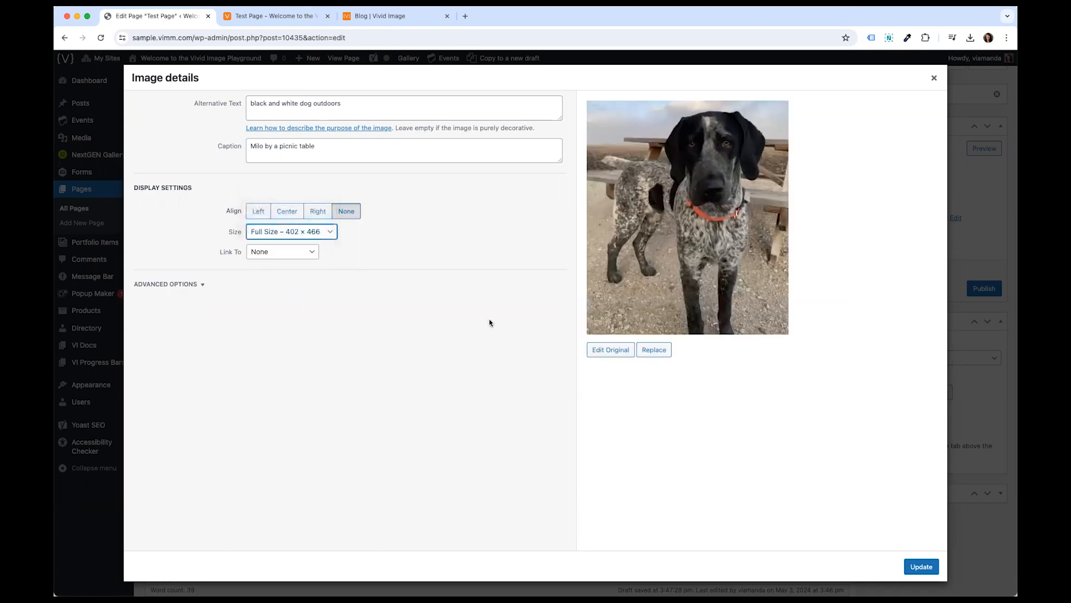
- Keep the image's link set to None and apply the image details changes
{"action": "left_click", "coordinate": [259, 254]}
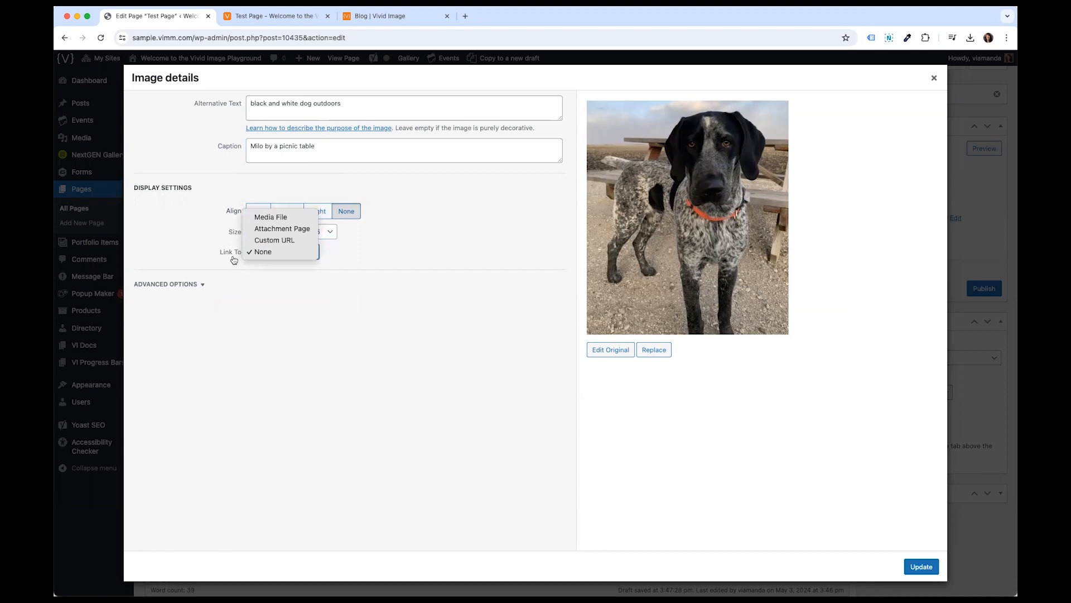
{"action": "left_click", "coordinate": [233, 260]}
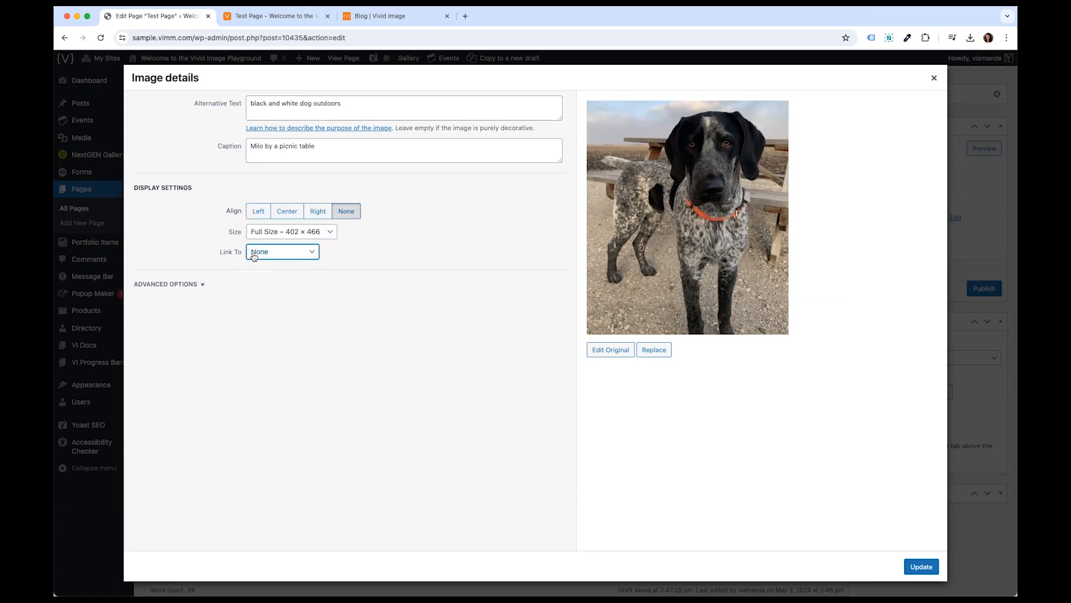
{"action": "left_click", "coordinate": [253, 256]}
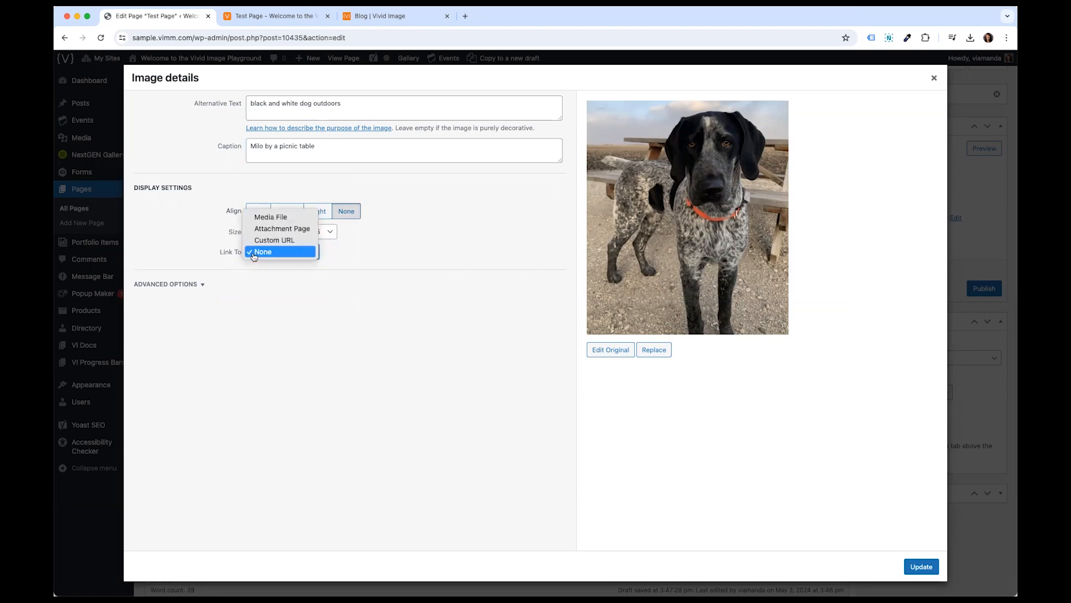
{"action": "left_click", "coordinate": [253, 255]}
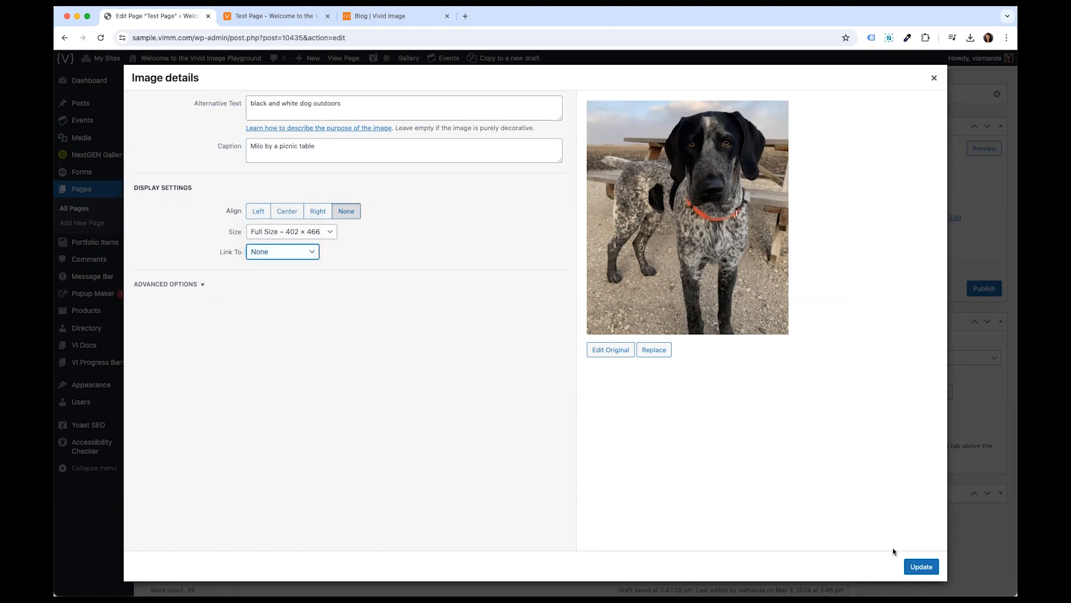
{"action": "left_click", "coordinate": [922, 566]}
{"action": "left_click", "coordinate": [290, 401]}
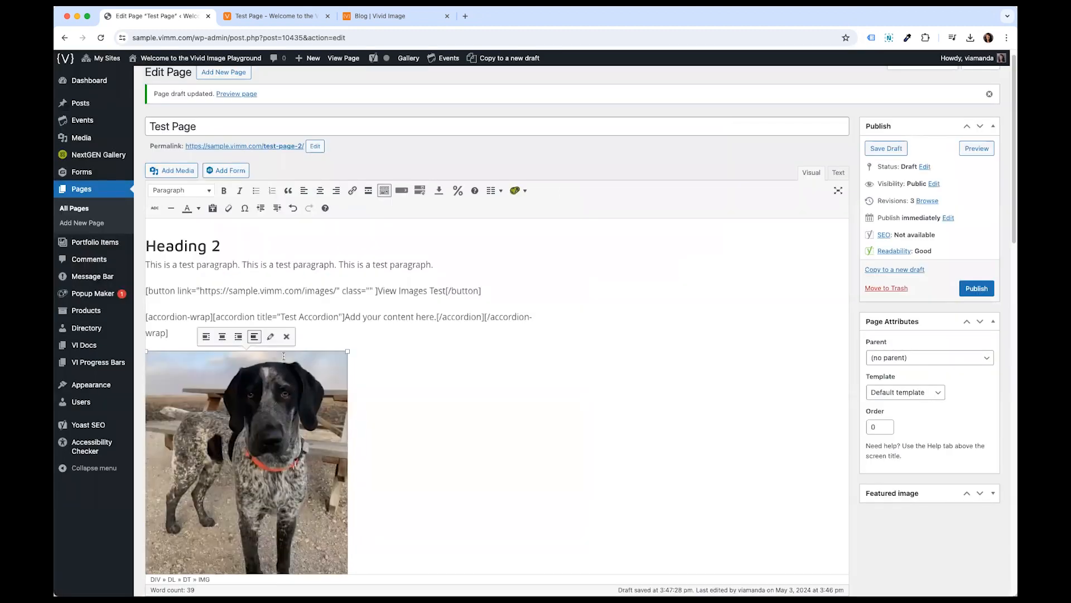
{"action": "left_click", "coordinate": [322, 342]}
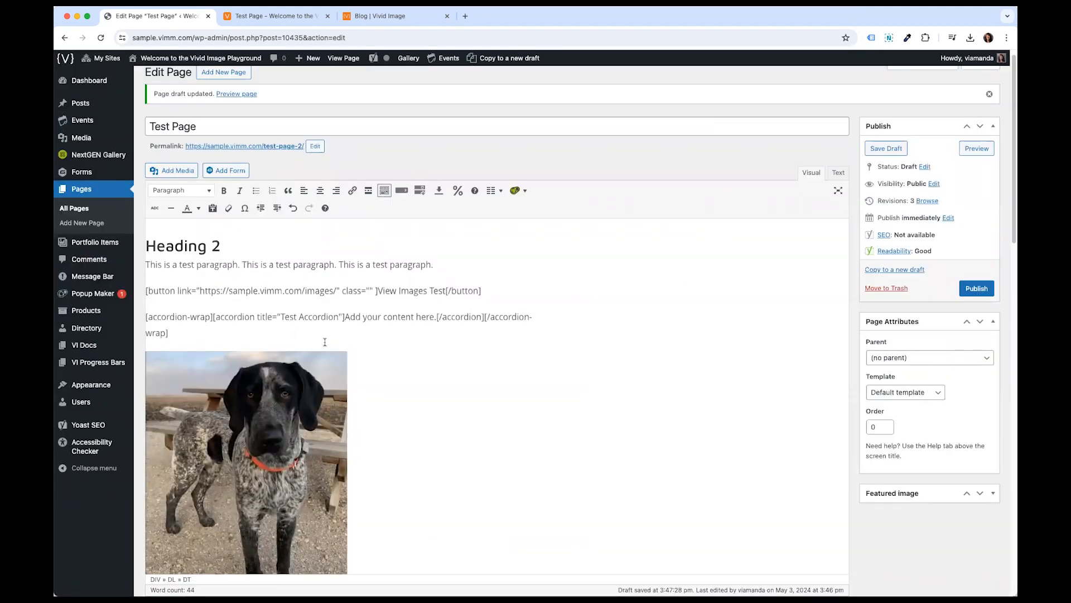
- Preview the page and examine the captioned dog image
{"action": "left_click", "coordinate": [977, 149]}
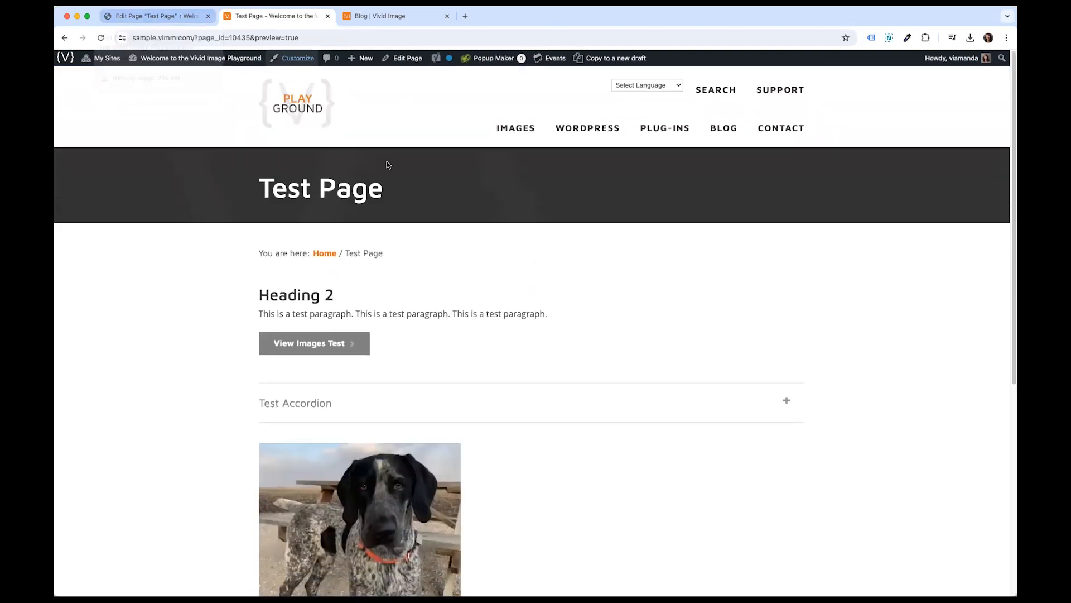
{"action": "scroll", "coordinate": [398, 184], "scroll_direction": "down", "scroll_amount": 4}
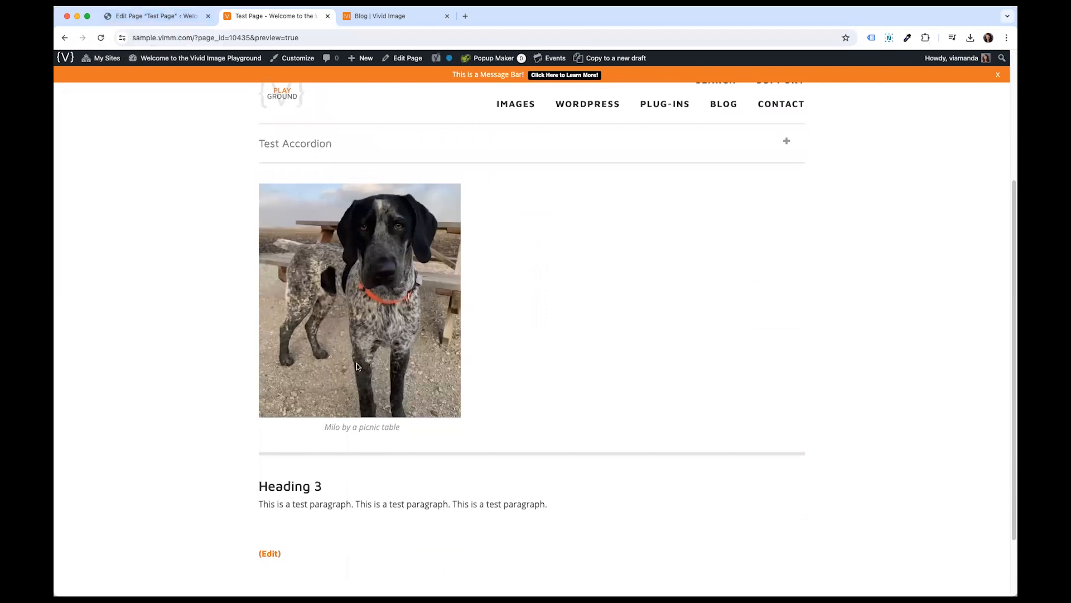
{"action": "left_click_drag", "start_coordinate": [322, 436], "coordinate": [403, 434]}
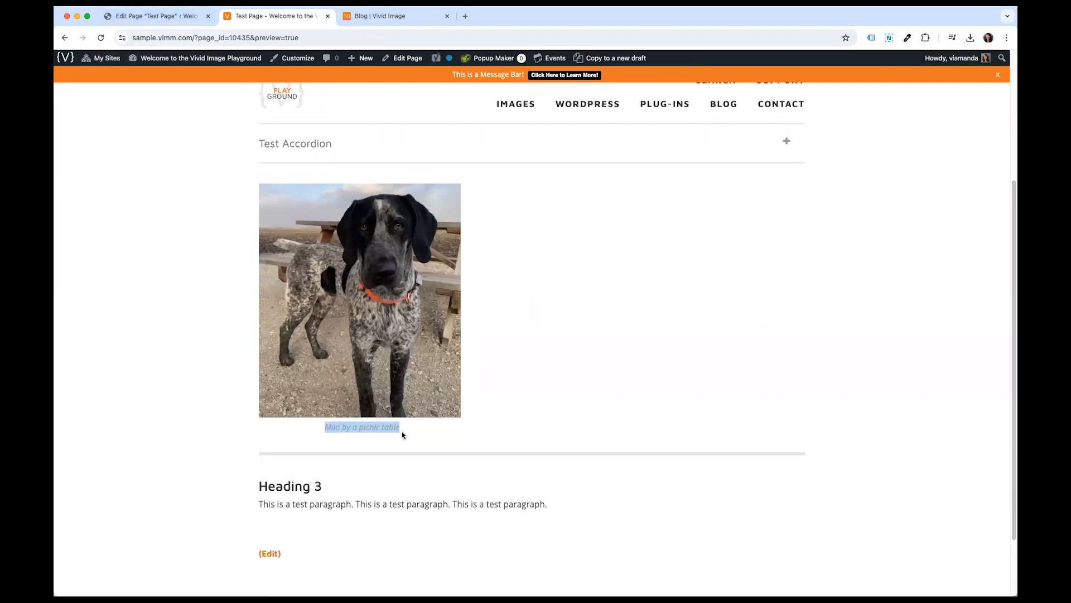
{"action": "left_click", "coordinate": [403, 435]}
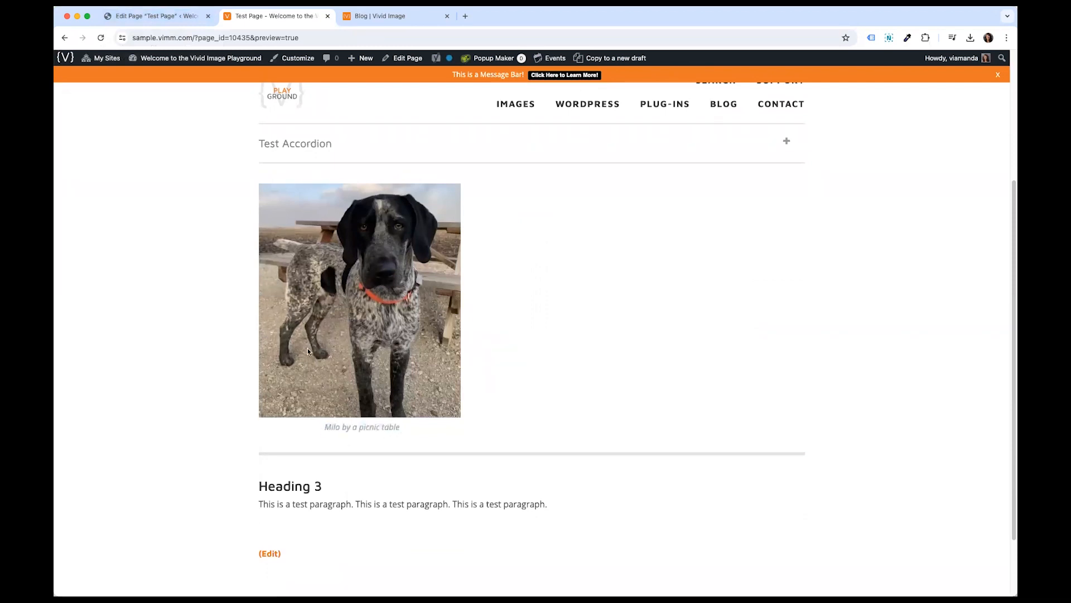
- Return to the page editor and remove the Milo dog image
{"action": "left_click", "coordinate": [183, 22]}
{"action": "left_click", "coordinate": [239, 378]}
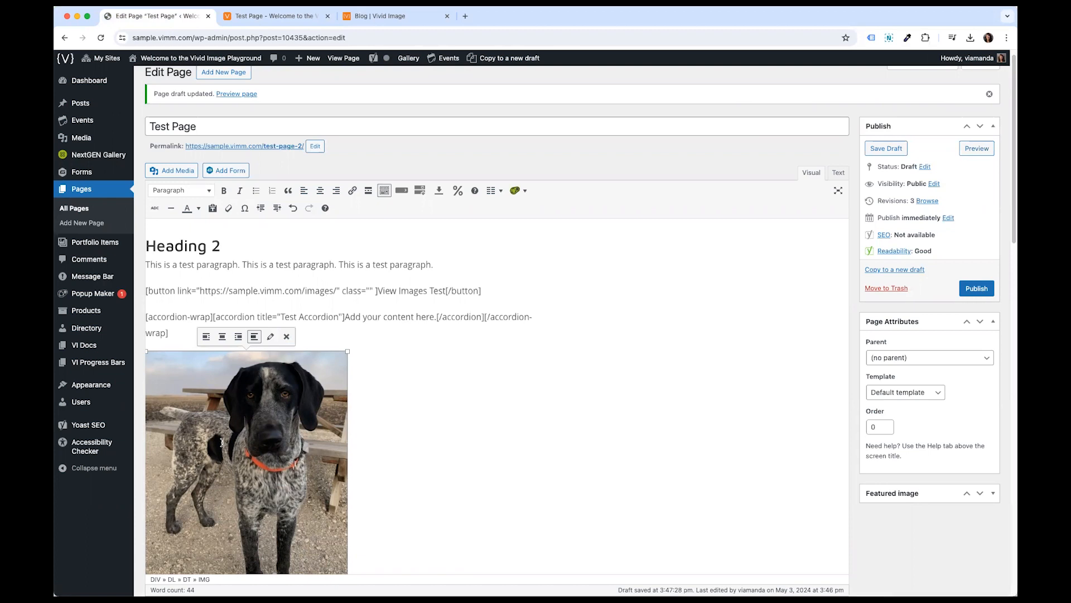
{"action": "left_click", "coordinate": [287, 337]}
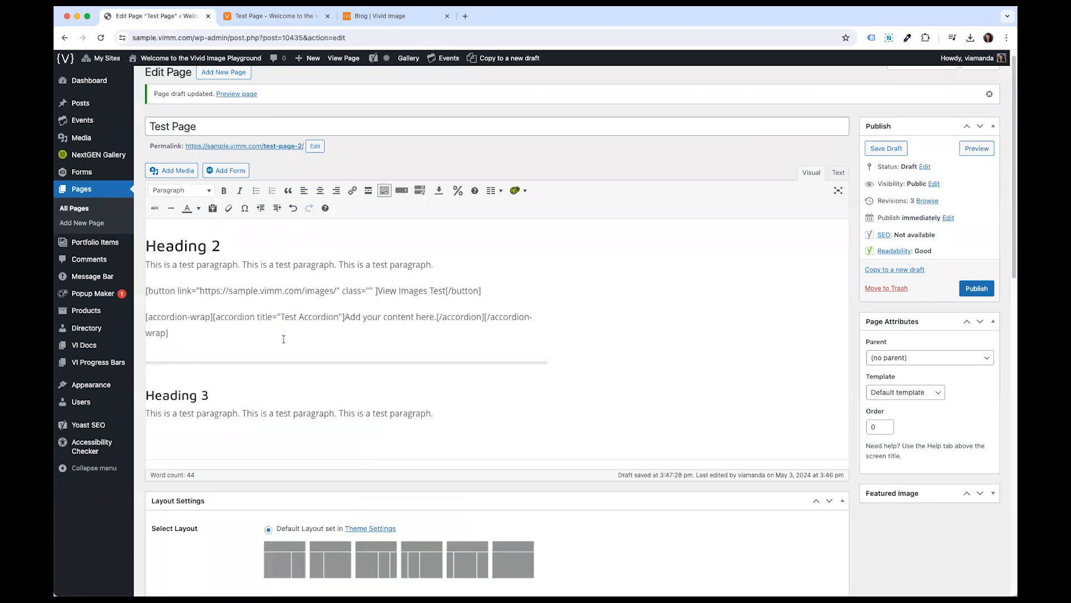
- Insert the mountain lake photo from the media library with no alignment, no link and Medium – 300 × 200 size
{"action": "left_click", "coordinate": [173, 170]}
{"action": "left_click", "coordinate": [276, 189]}
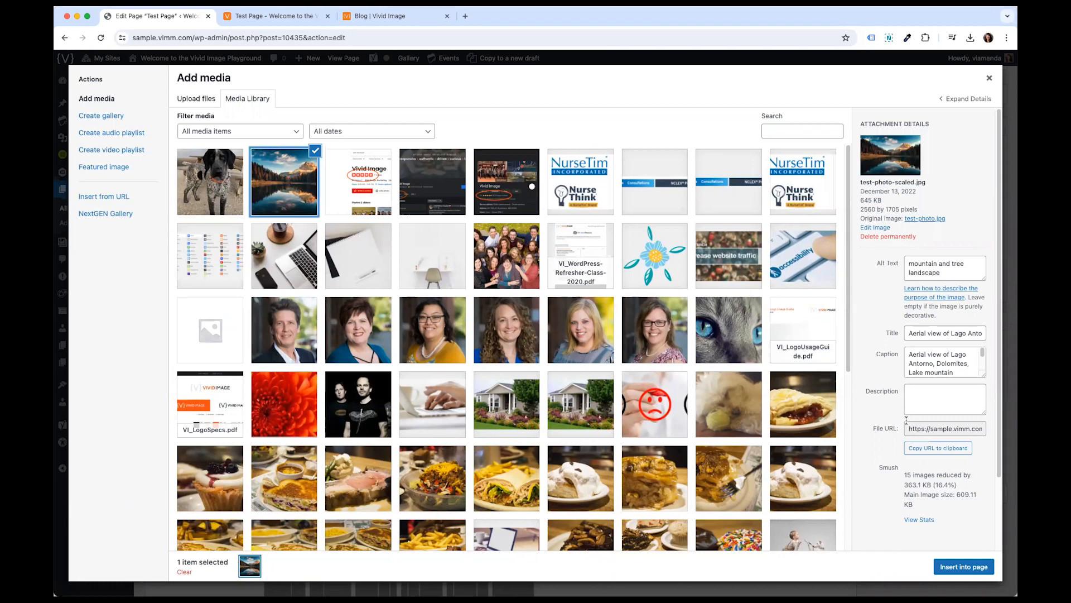
{"action": "scroll", "coordinate": [906, 424], "scroll_direction": "down", "scroll_amount": 3}
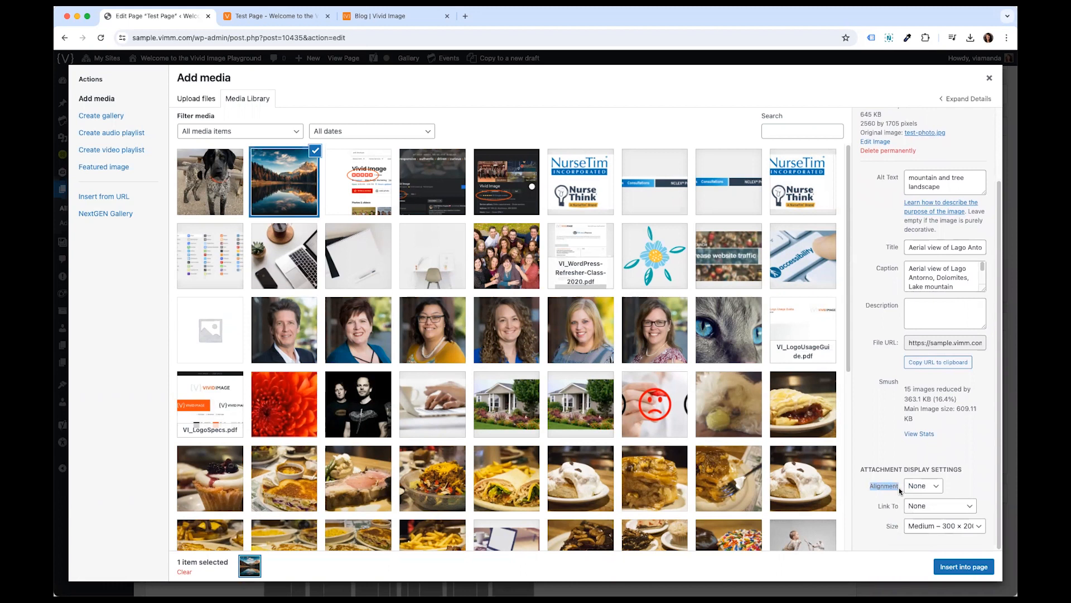
{"action": "left_click", "coordinate": [893, 510]}
{"action": "left_click_drag", "start_coordinate": [853, 480], "coordinate": [963, 480]}
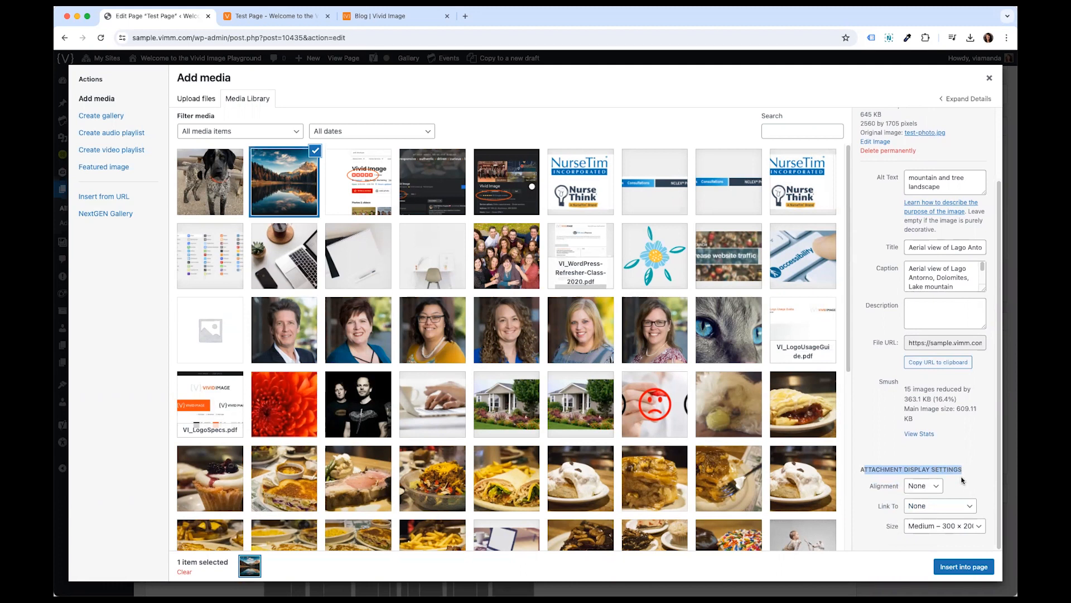
{"action": "left_click", "coordinate": [962, 480]}
{"action": "left_click", "coordinate": [959, 508]}
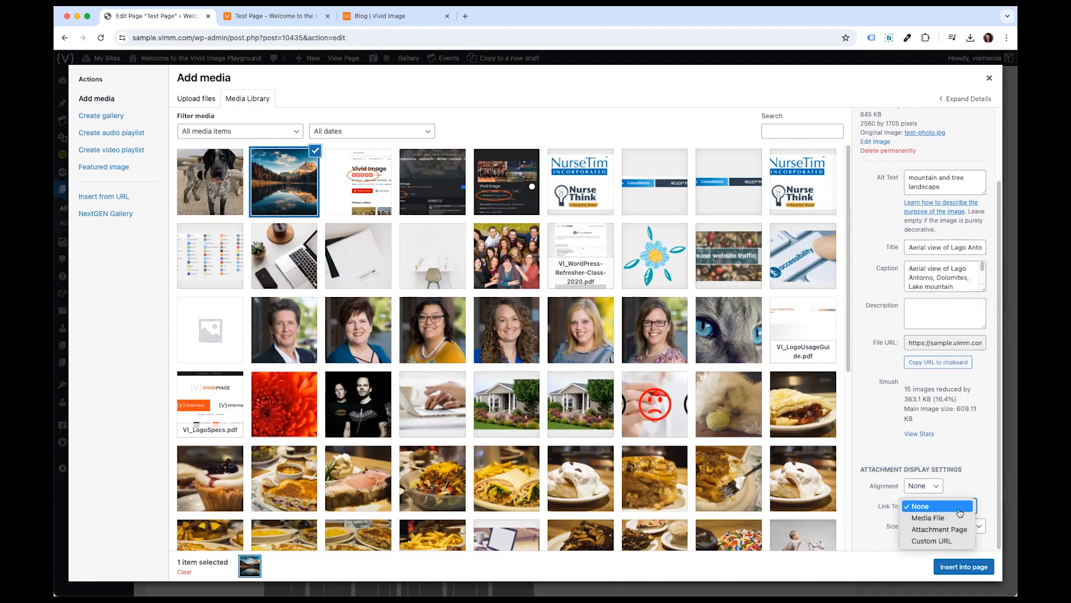
{"action": "left_click", "coordinate": [959, 508]}
{"action": "left_click", "coordinate": [915, 529]}
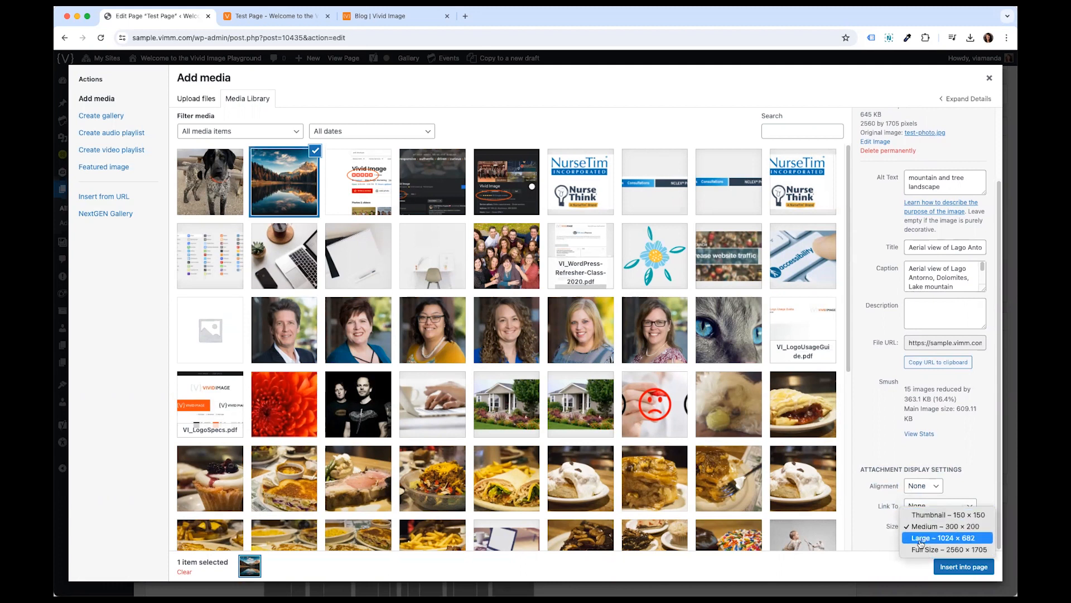
{"action": "left_click", "coordinate": [923, 527]}
{"action": "left_click", "coordinate": [924, 530]}
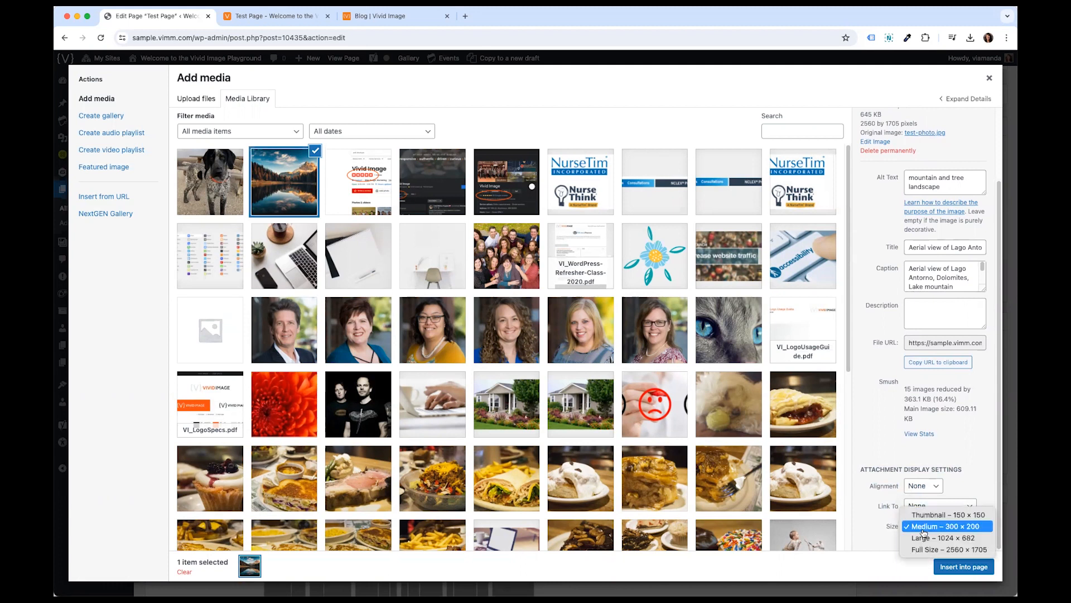
{"action": "left_click", "coordinate": [922, 528]}
{"action": "left_click", "coordinate": [959, 572]}
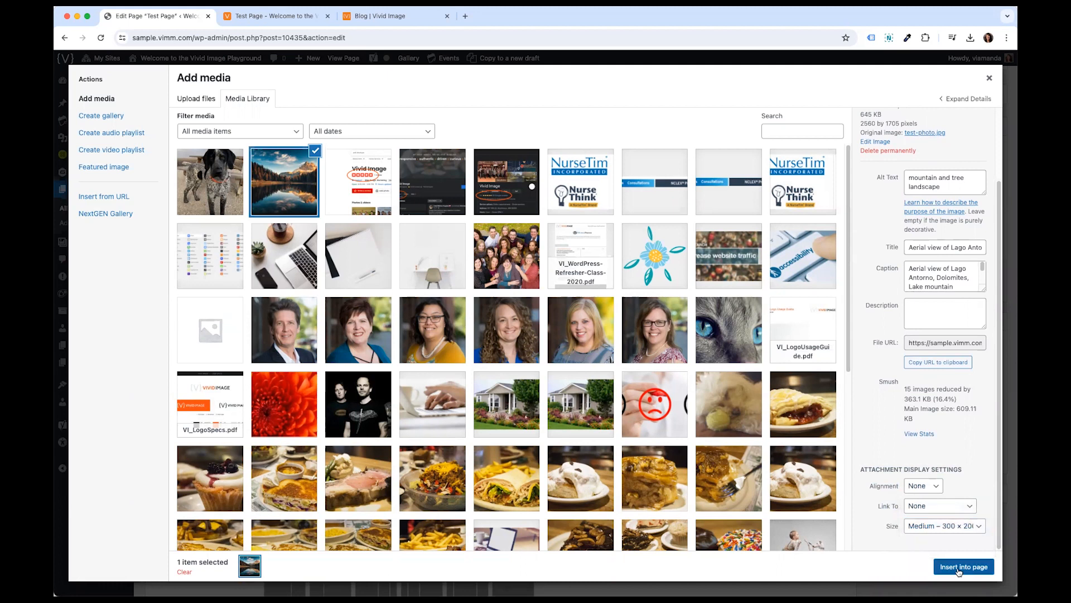
{"action": "left_click", "coordinate": [958, 568]}
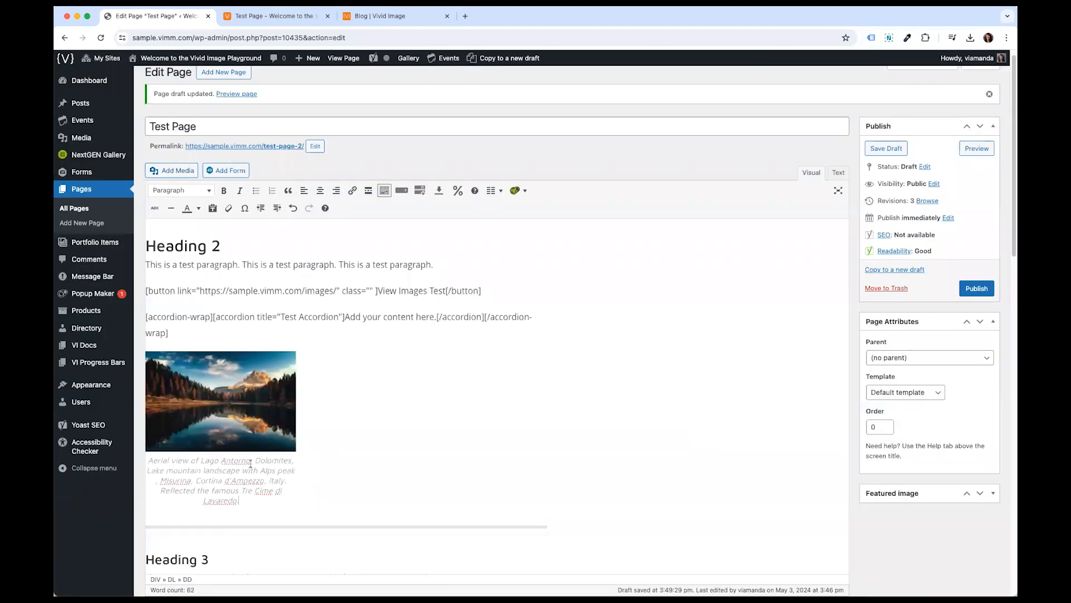
- Add a new empty line below the mountain photo's caption
{"action": "left_click_drag", "start_coordinate": [248, 498], "coordinate": [140, 460]}
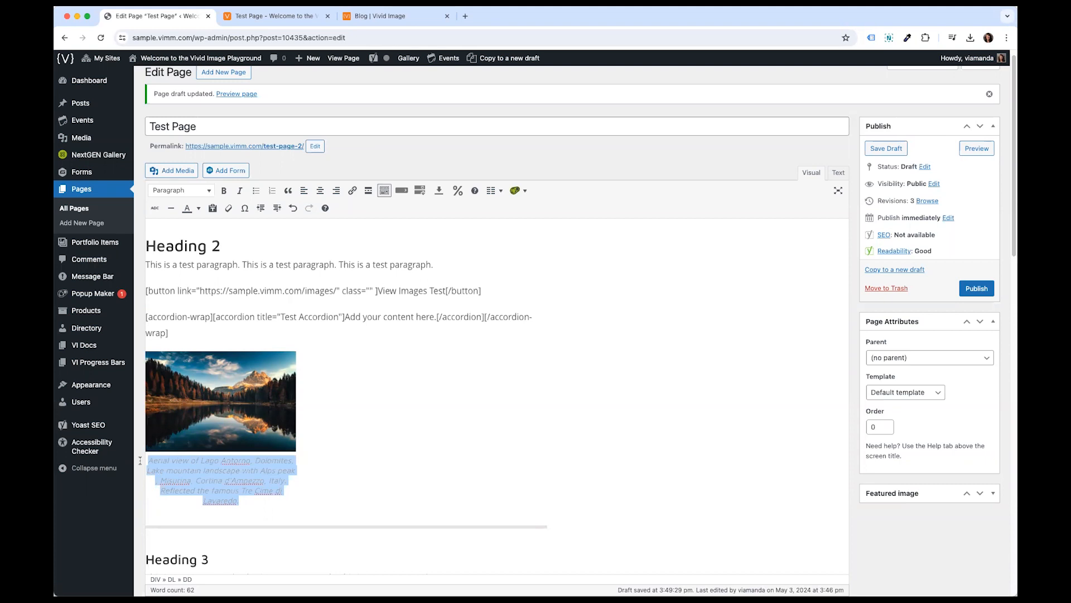
{"action": "left_click", "coordinate": [241, 437]}
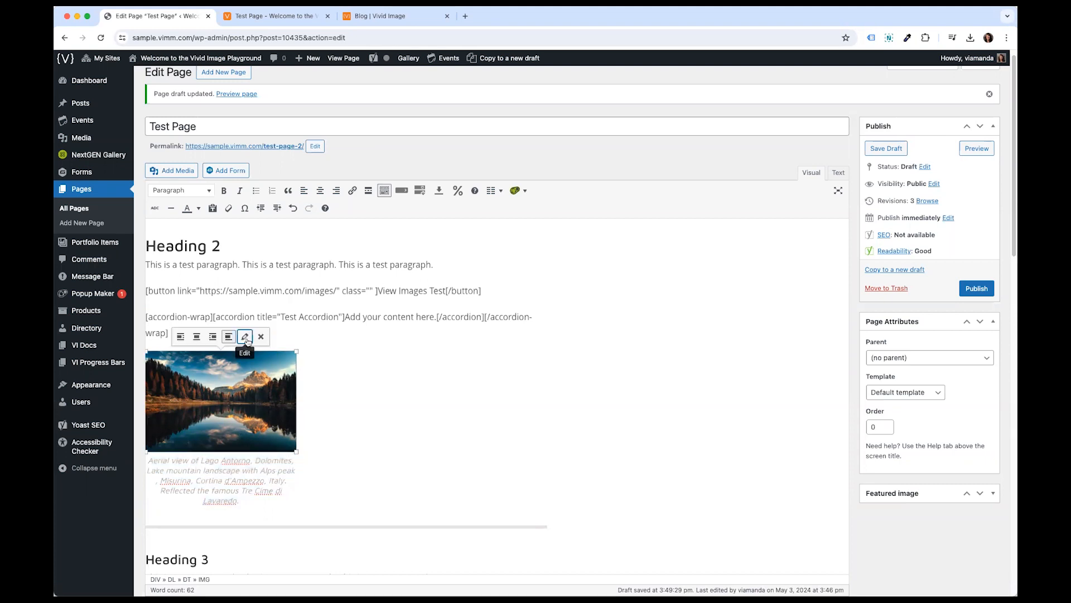
{"action": "left_click", "coordinate": [345, 345]}
{"action": "left_click", "coordinate": [256, 503]}
{"action": "key", "text": "Return"}
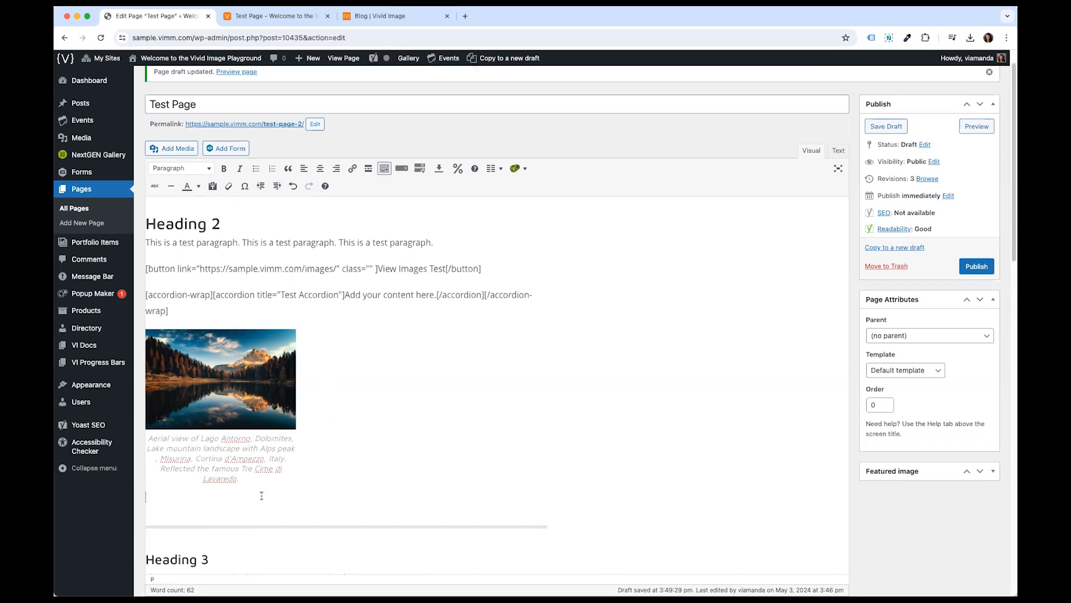
- Insert the Test Form with form title and description hidden and Ajax enabled
{"action": "left_click", "coordinate": [230, 154]}
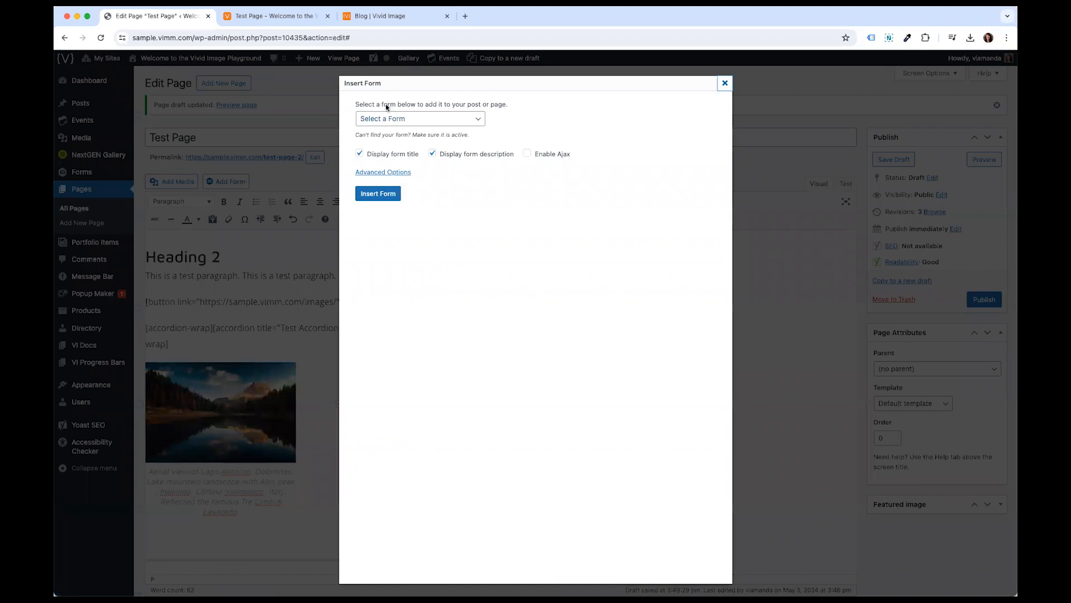
{"action": "left_click", "coordinate": [384, 118]}
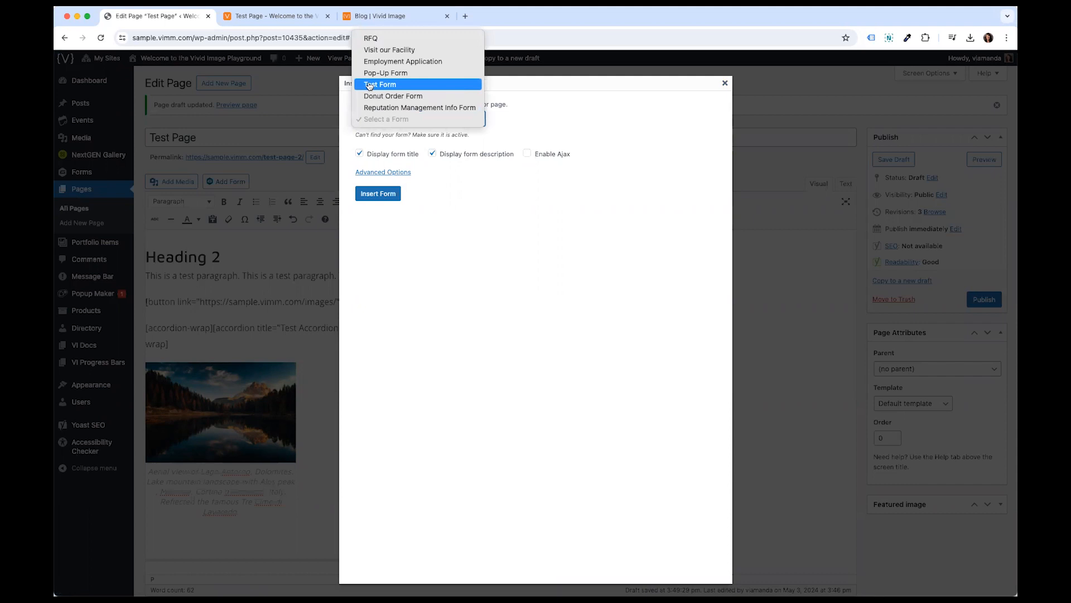
{"action": "left_click", "coordinate": [399, 87]}
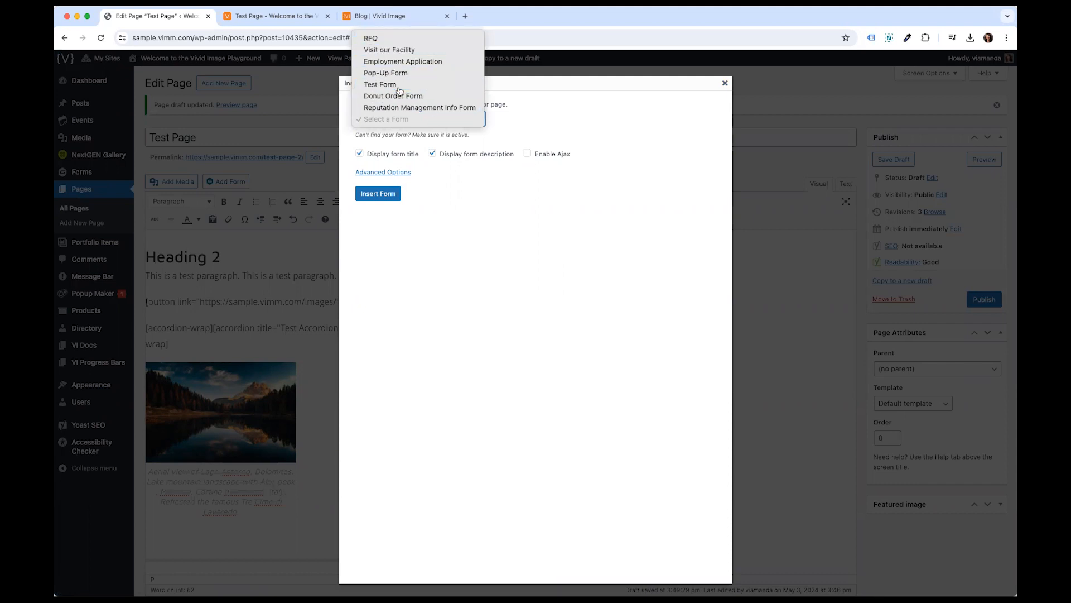
{"action": "left_click", "coordinate": [360, 155]}
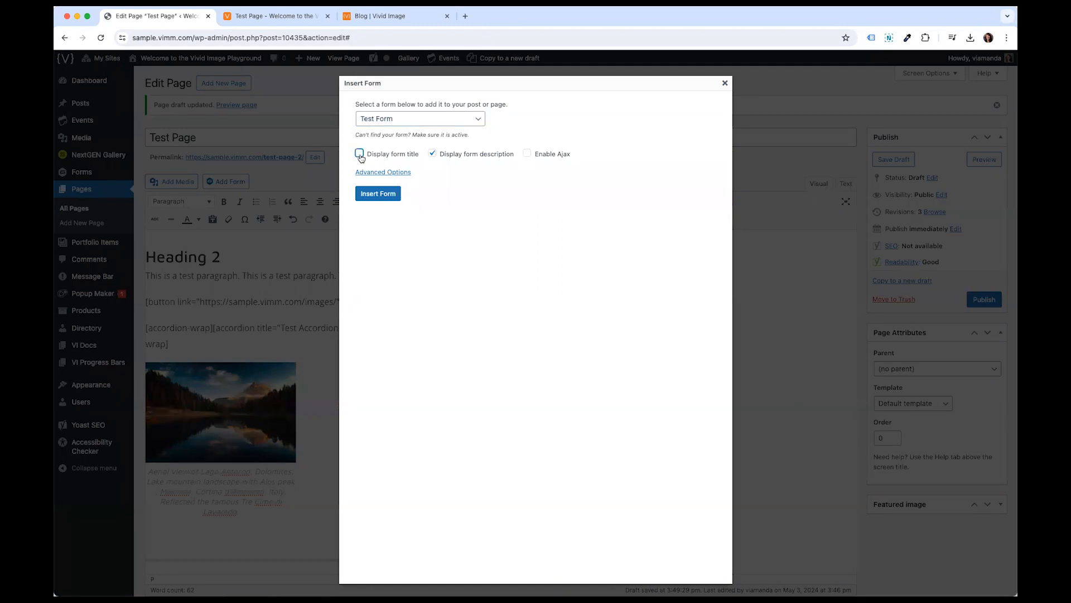
{"action": "left_click", "coordinate": [432, 155]}
{"action": "key", "text": "Tab"}
{"action": "left_click", "coordinate": [384, 195]}
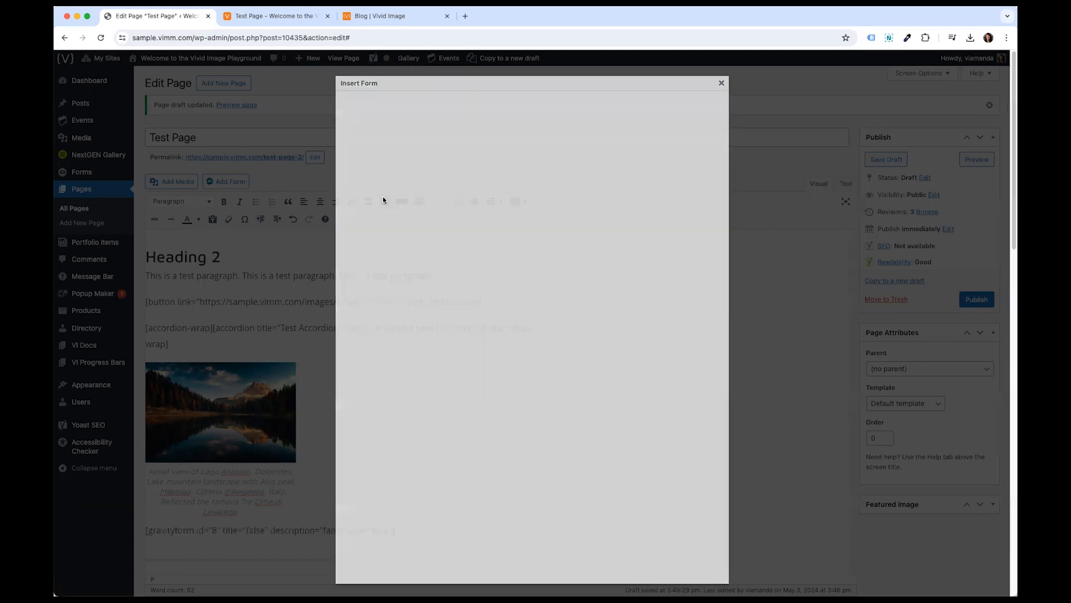
- Remove the mountain lake photo from the page
{"action": "scroll", "coordinate": [375, 342], "scroll_direction": "down", "scroll_amount": 3}
{"action": "left_click_drag", "start_coordinate": [395, 404], "coordinate": [141, 397]}
{"action": "left_click_drag", "start_coordinate": [286, 387], "coordinate": [270, 231]}
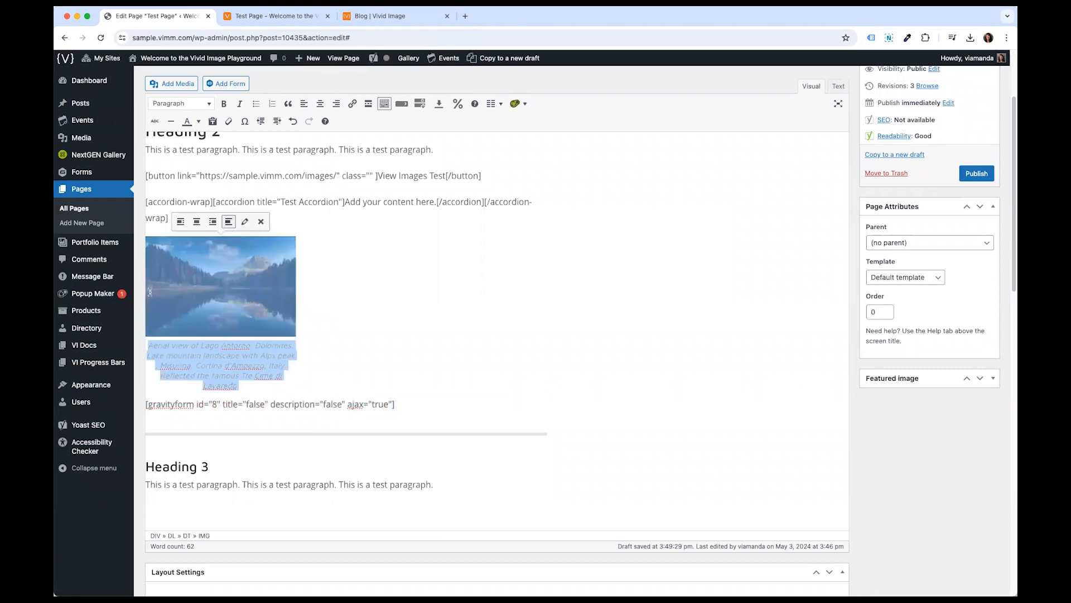
{"action": "left_click", "coordinate": [261, 221]}
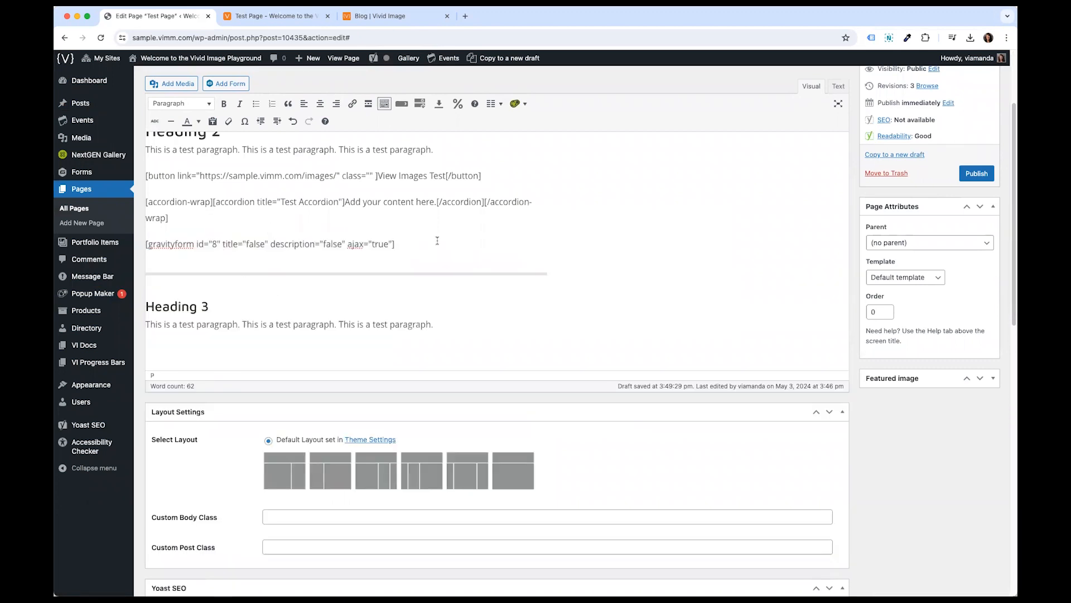
- Preview the page and try the form's radio buttons and checkboxes
{"action": "scroll", "coordinate": [942, 157], "scroll_direction": "up", "scroll_amount": 3}
{"action": "left_click", "coordinate": [976, 160]}
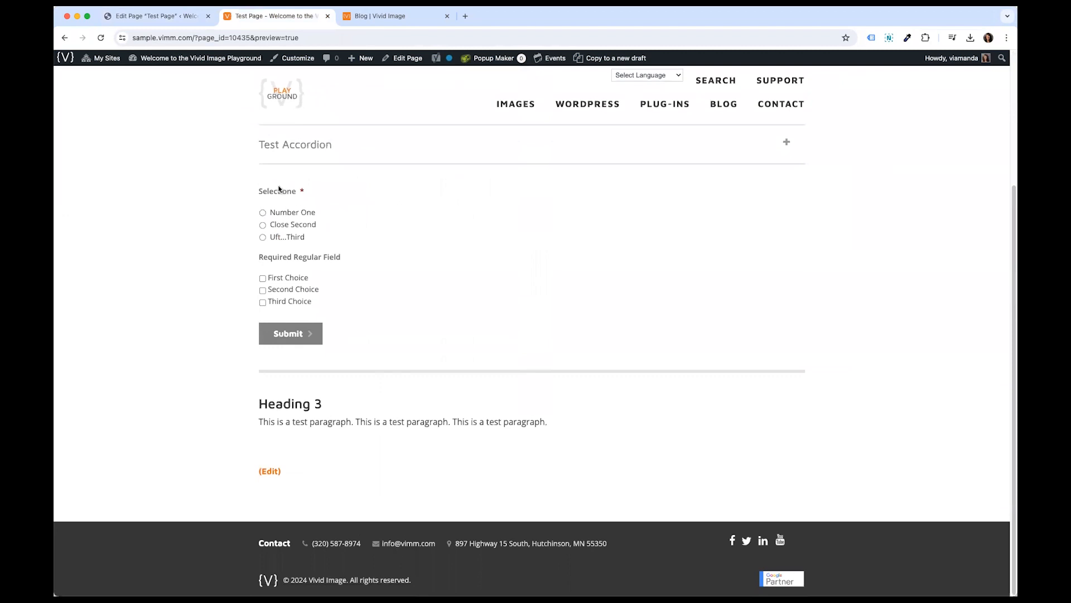
{"action": "left_click_drag", "start_coordinate": [259, 210], "coordinate": [304, 211]}
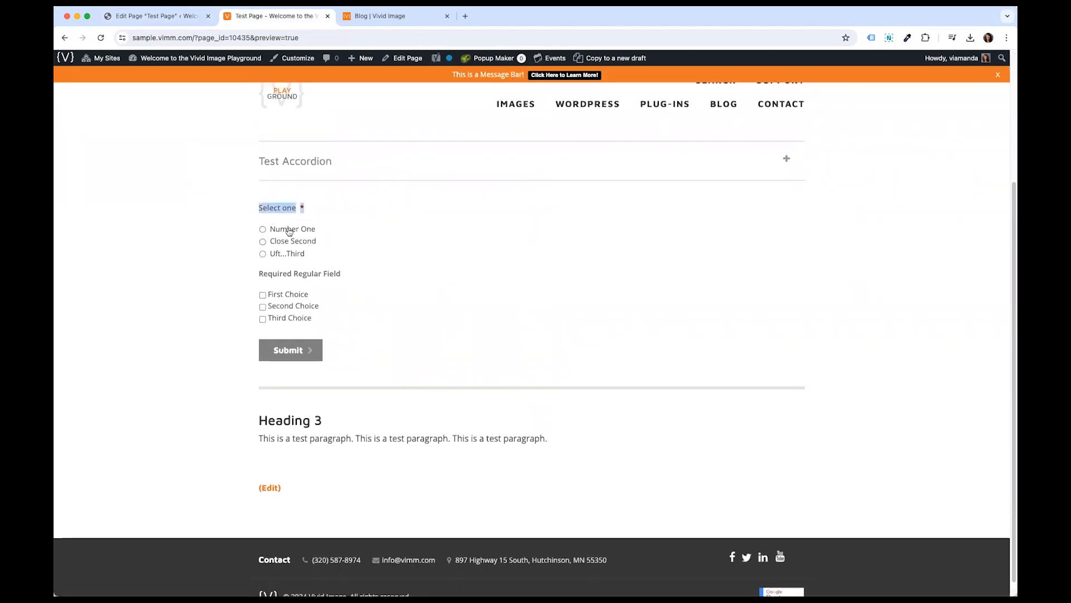
{"action": "left_click", "coordinate": [287, 230]}
{"action": "left_click", "coordinate": [283, 241]}
{"action": "left_click", "coordinate": [276, 255]}
{"action": "left_click", "coordinate": [285, 242]}
{"action": "left_click", "coordinate": [288, 230]}
{"action": "left_click", "coordinate": [284, 241]}
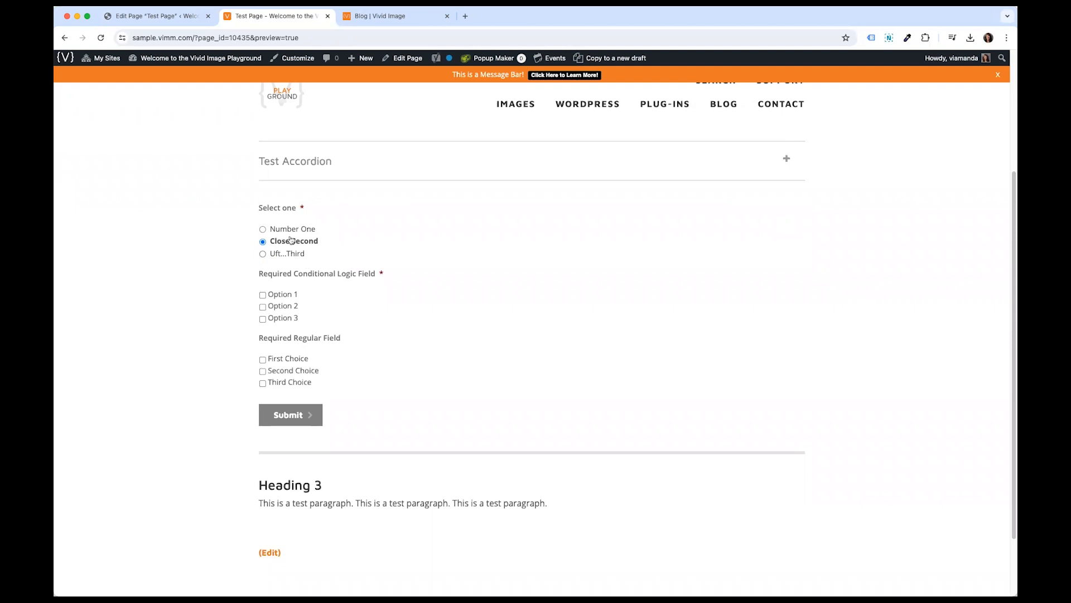
{"action": "left_click", "coordinate": [283, 295]}
{"action": "left_click", "coordinate": [281, 316]}
{"action": "left_click", "coordinate": [293, 230]}
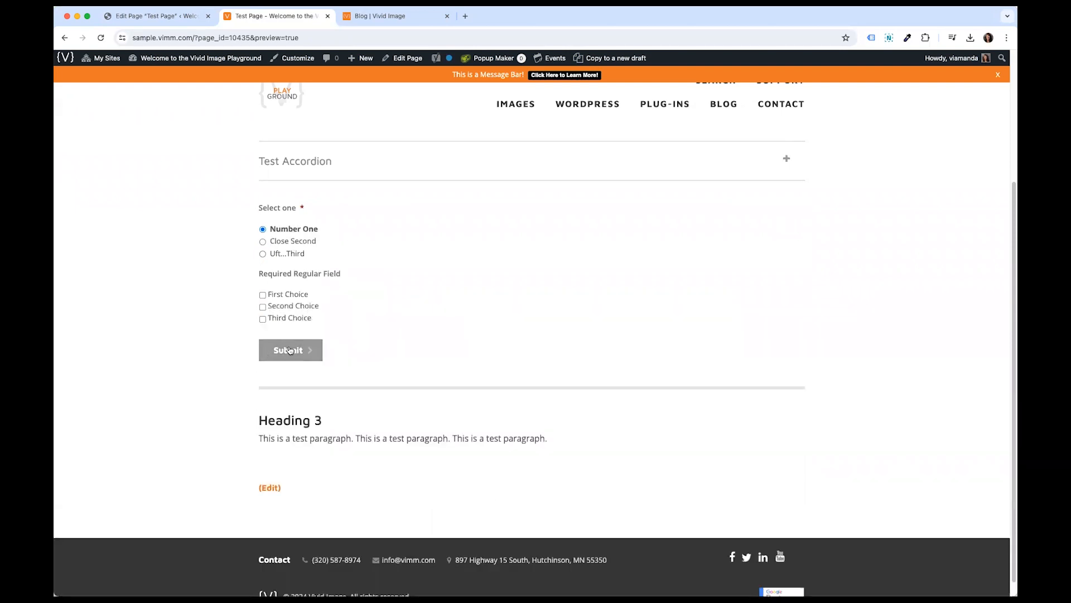
- Return to the page editor and inspect the embedded form shortcode
{"action": "left_click", "coordinate": [162, 16]}
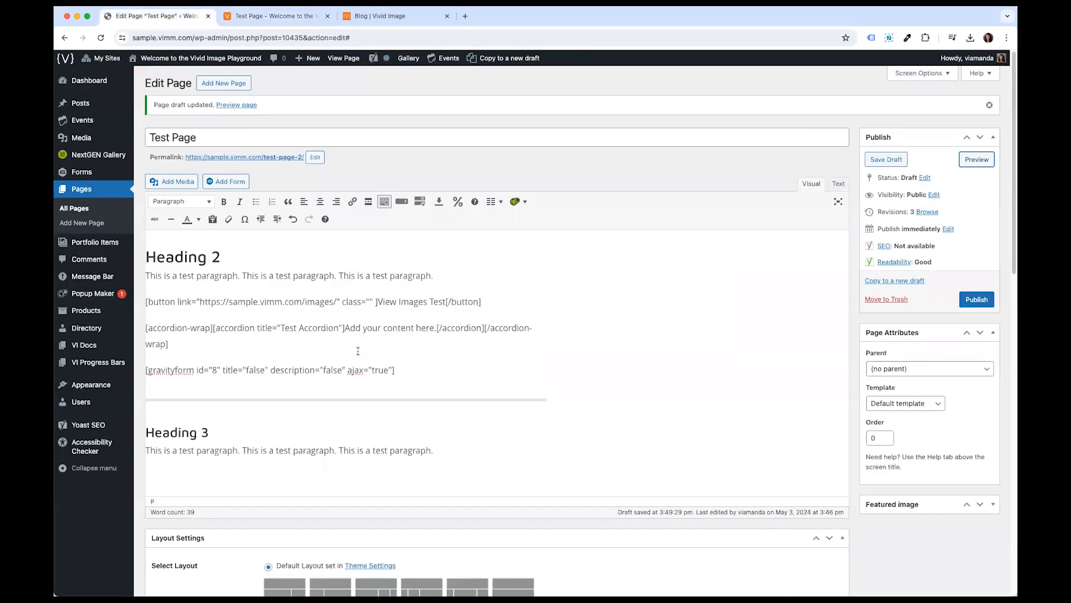
{"action": "left_click_drag", "start_coordinate": [395, 370], "coordinate": [156, 357]}
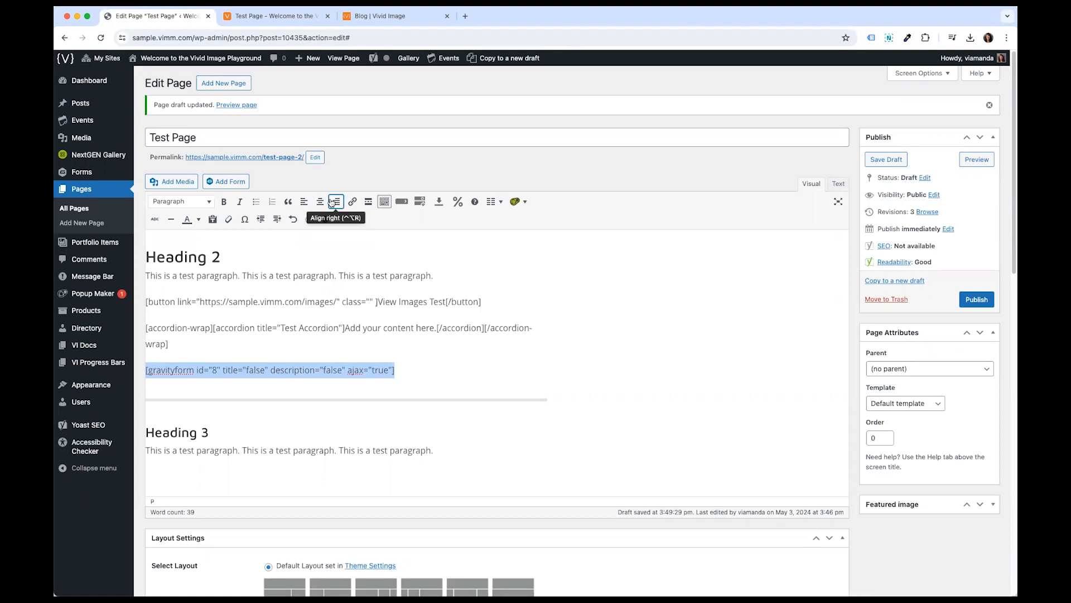
{"action": "left_click", "coordinate": [527, 361]}
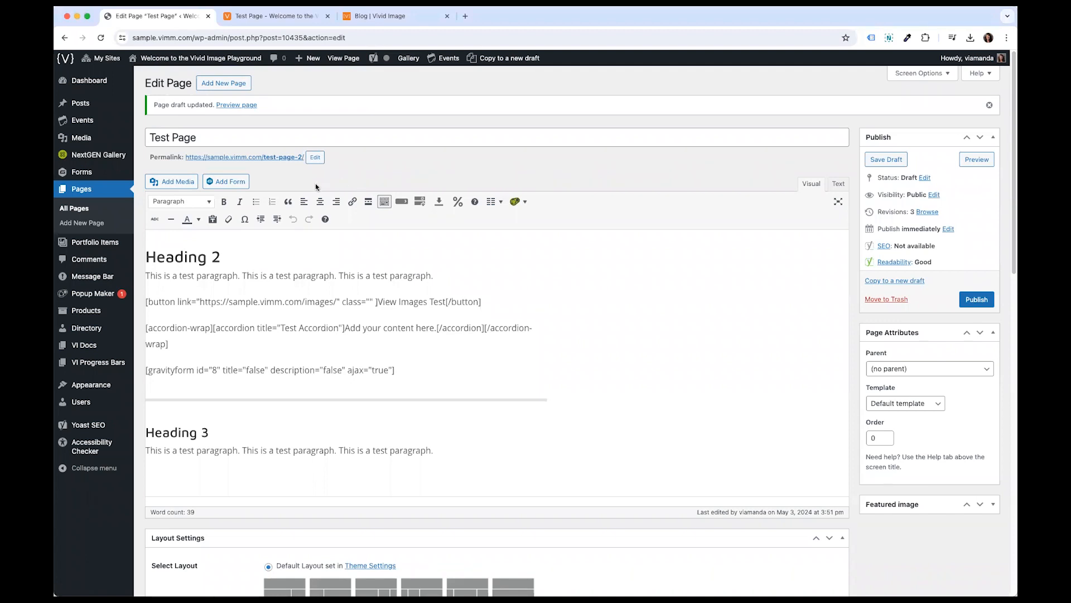
- Open the posts list and browse it, filtering to drafts and back to all posts
{"action": "mouse_move", "coordinate": [102, 120]}
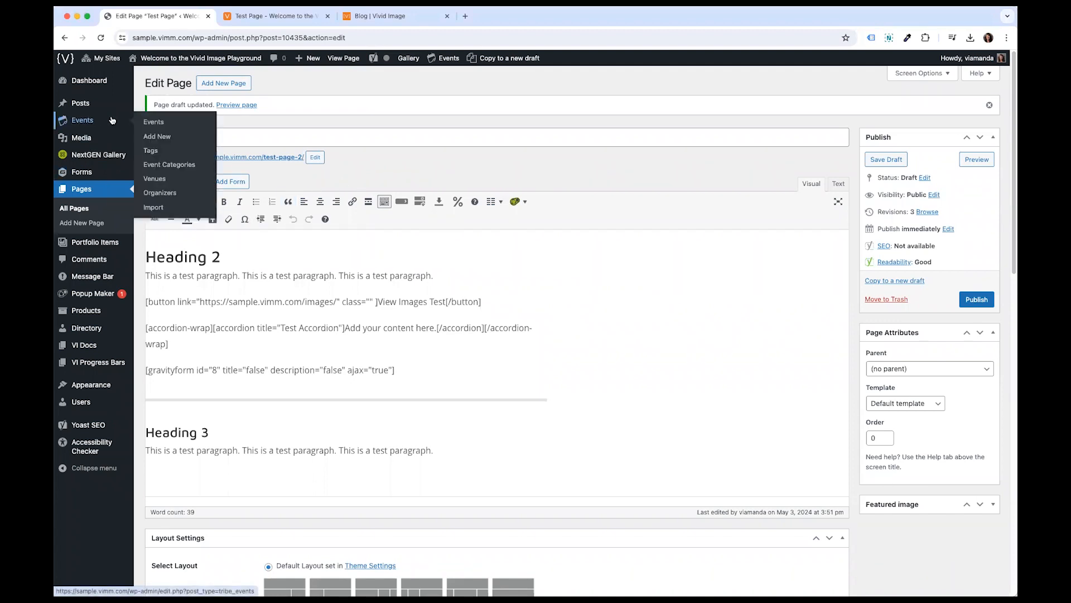
{"action": "mouse_move", "coordinate": [82, 104]}
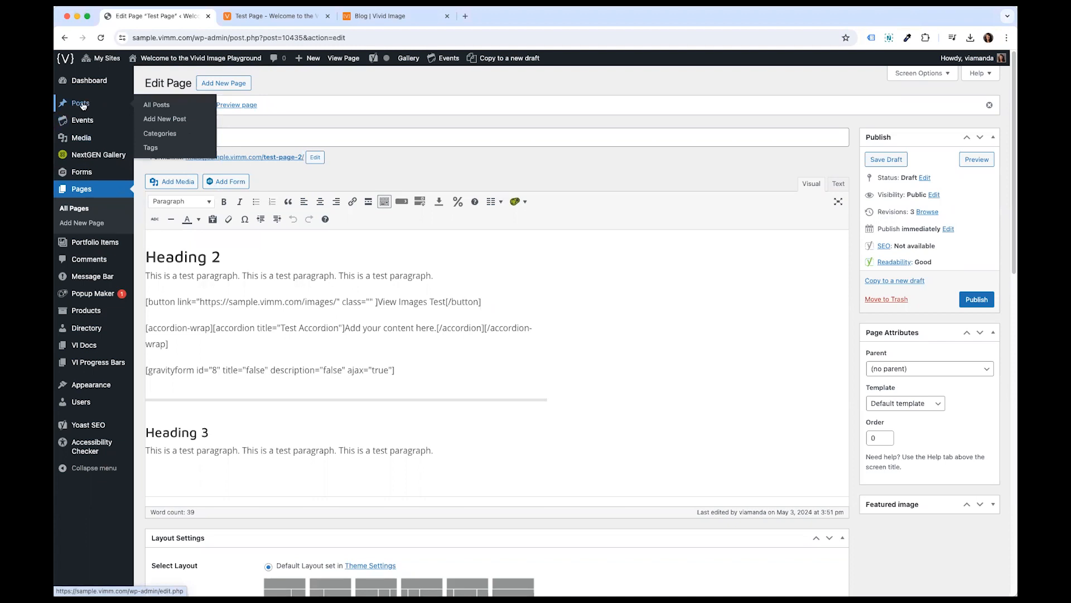
{"action": "left_click", "coordinate": [157, 106]}
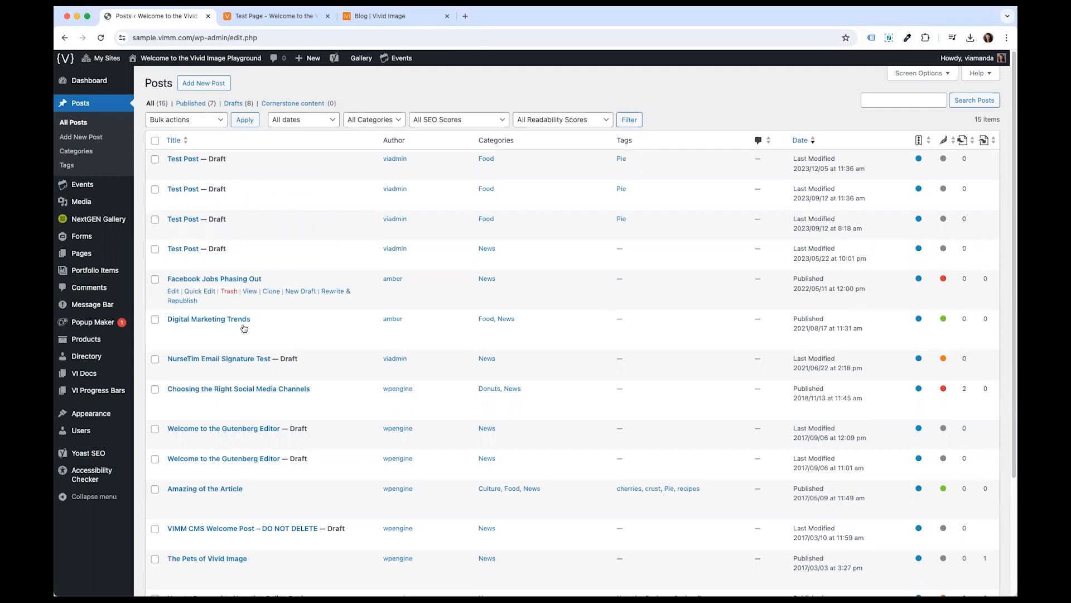
{"action": "scroll", "coordinate": [244, 340], "scroll_direction": "down", "scroll_amount": 2}
{"action": "scroll", "coordinate": [244, 343], "scroll_direction": "down", "scroll_amount": 1}
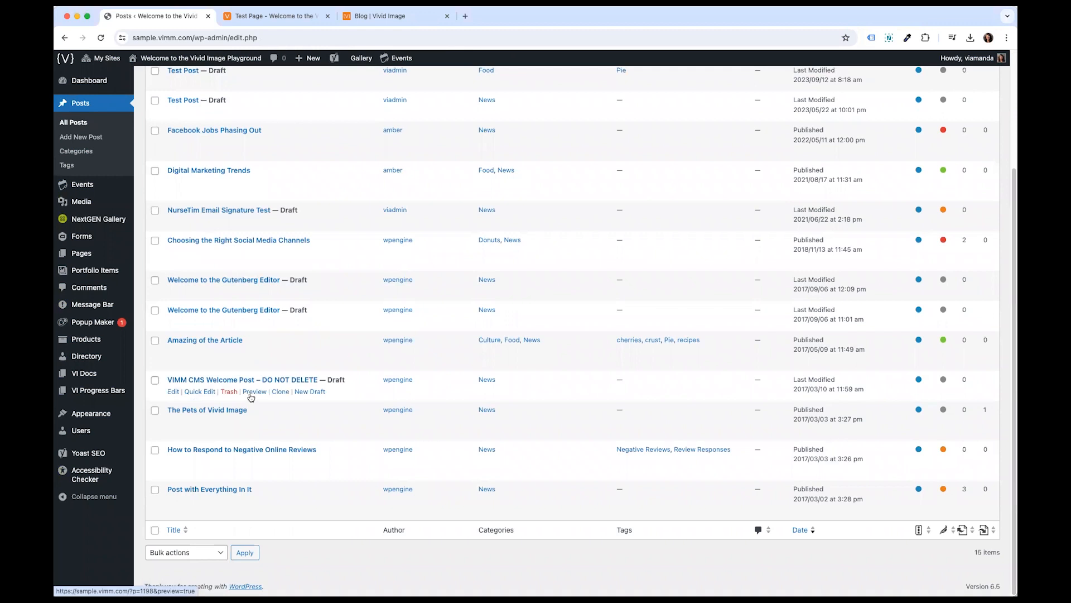
{"action": "scroll", "coordinate": [249, 397], "scroll_direction": "up", "scroll_amount": 4}
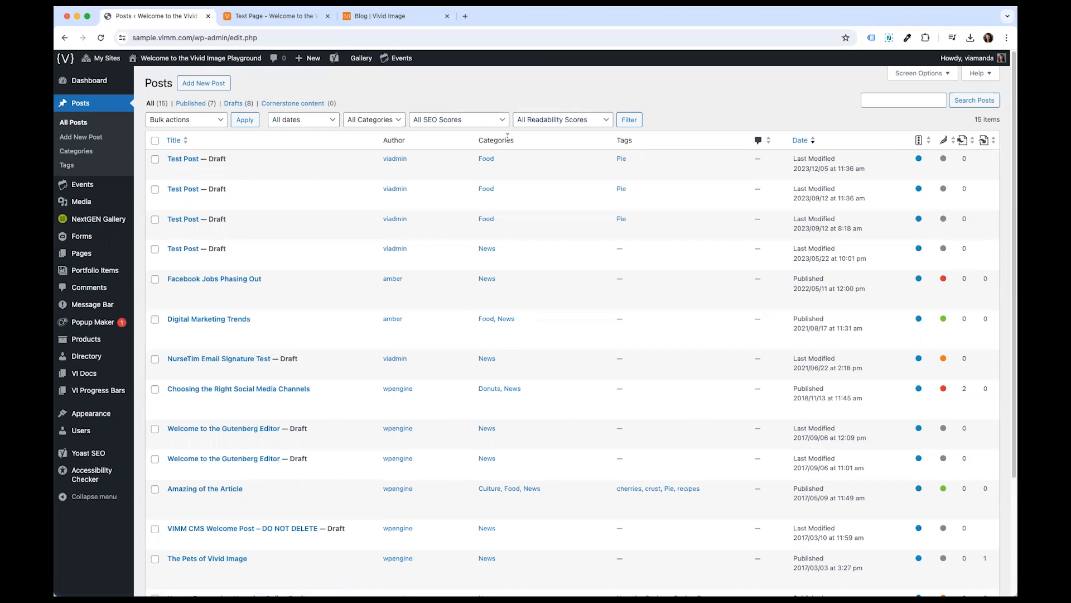
{"action": "left_click_drag", "start_coordinate": [478, 140], "coordinate": [514, 141]}
{"action": "left_click_drag", "start_coordinate": [611, 140], "coordinate": [643, 139]}
{"action": "left_click", "coordinate": [722, 115]}
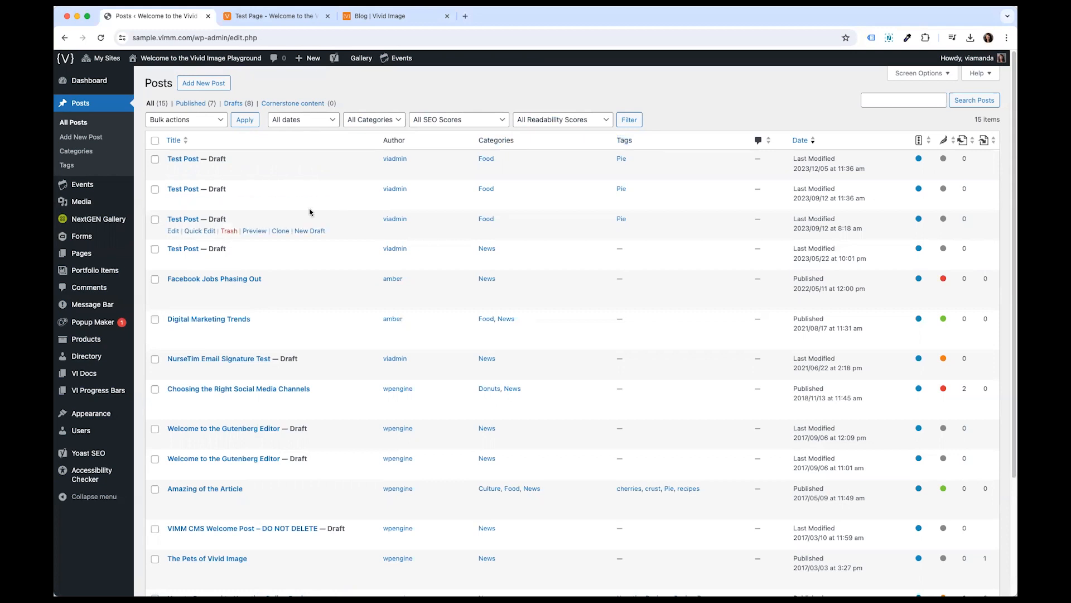
{"action": "left_click_drag", "start_coordinate": [209, 158], "coordinate": [228, 160]}
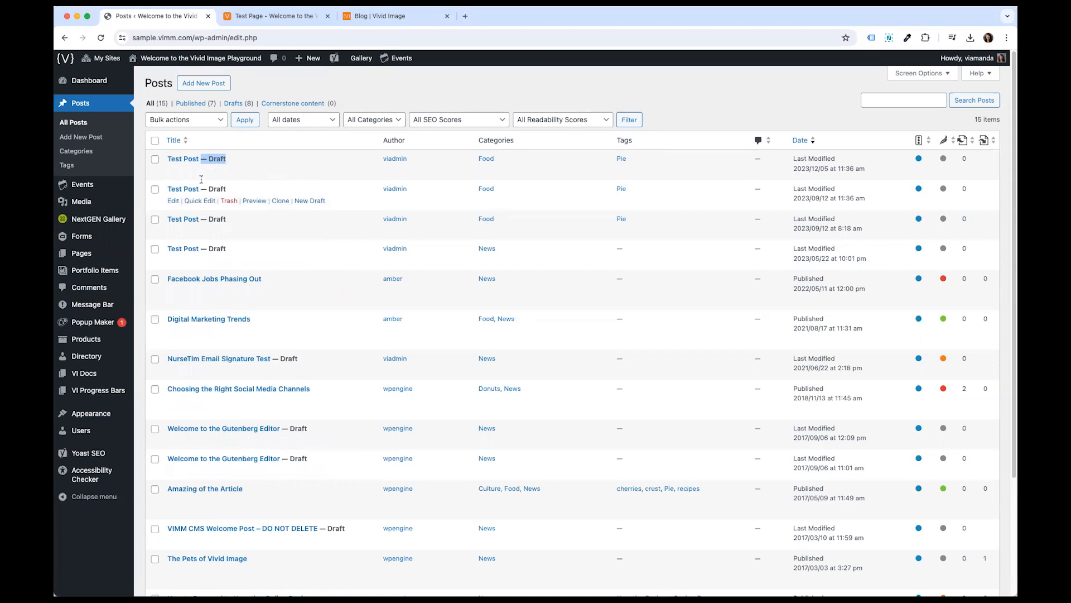
{"action": "left_click_drag", "start_coordinate": [204, 189], "coordinate": [227, 221]}
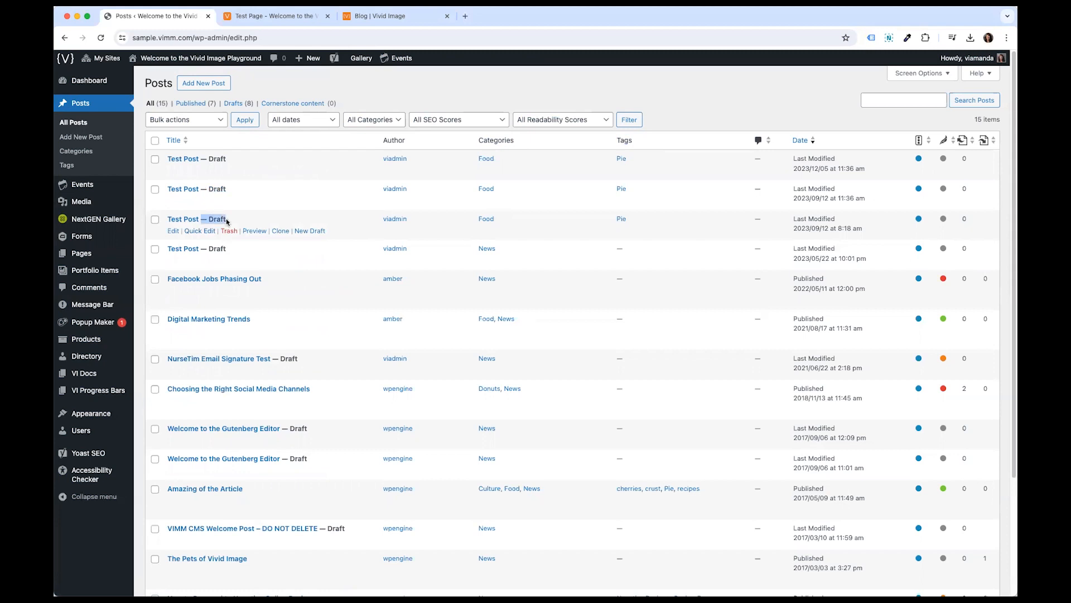
{"action": "left_click", "coordinate": [205, 249]}
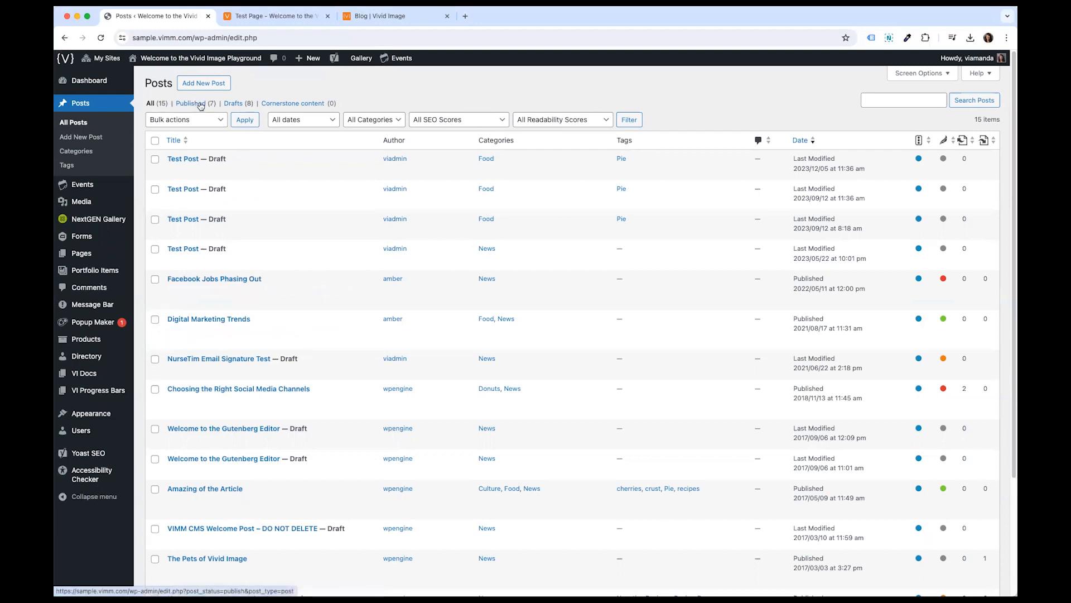
{"action": "left_click", "coordinate": [239, 107]}
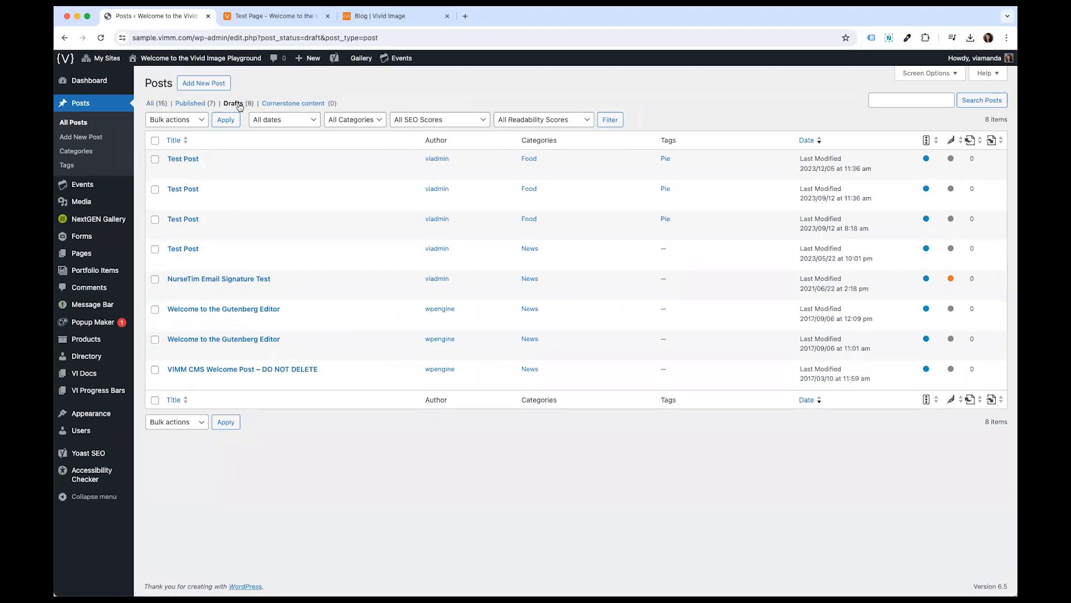
{"action": "left_click", "coordinate": [154, 106]}
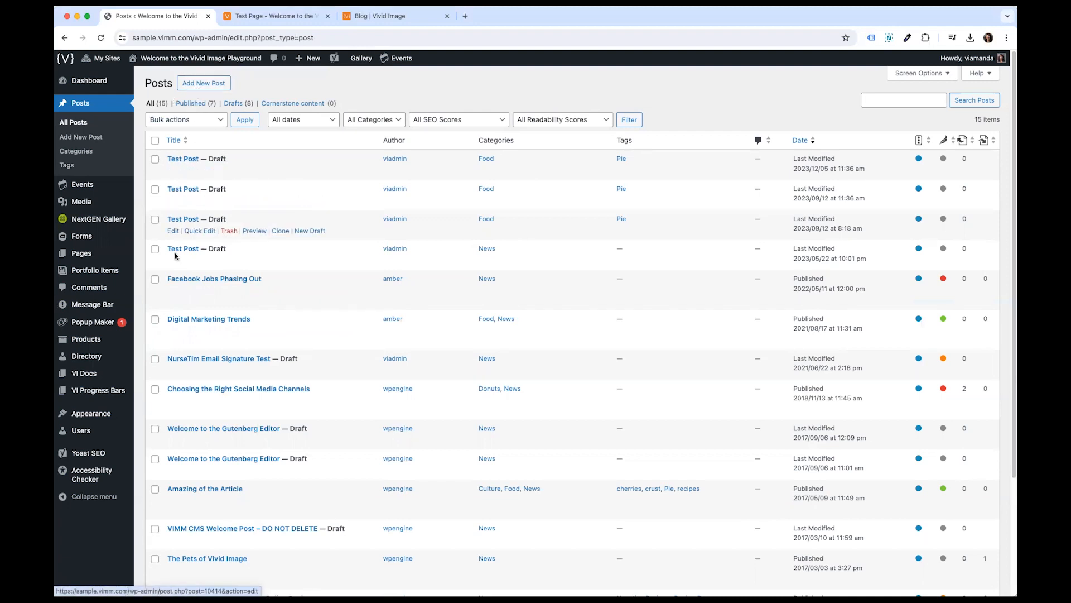
- Start a new post titled Test Post Title
{"action": "left_click", "coordinate": [194, 84]}
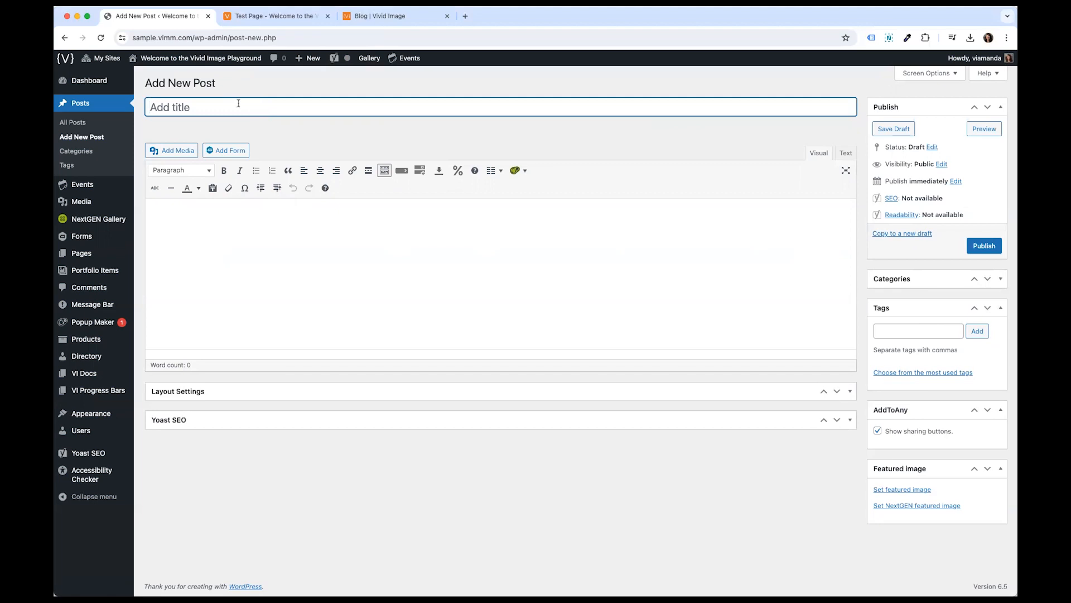
{"action": "type", "text": "Test Post"}
{"action": "type", "text": " Headin"}
{"action": "type", "text": "g"}
{"action": "key", "text": "BackSpace"}
{"action": "key", "text": "BackSpace"}
{"action": "key", "text": "BackSpace"}
{"action": "key", "text": "BackSpace"}
{"action": "key", "text": "BackSpace"}
{"action": "key", "text": "BackSpace"}
{"action": "key", "text": "BackSpace"}
{"action": "type", "text": "Title"}
- Copy the Heading 2 and test paragraph from the Test Page preview
{"action": "left_click", "coordinate": [244, 221]}
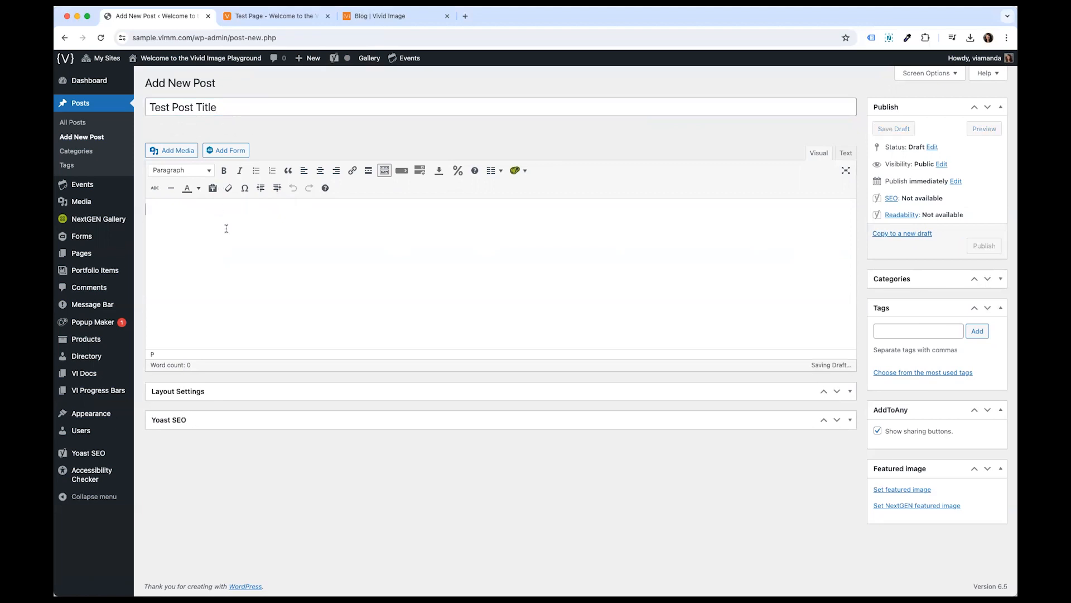
{"action": "type", "text": "Heading 2"}
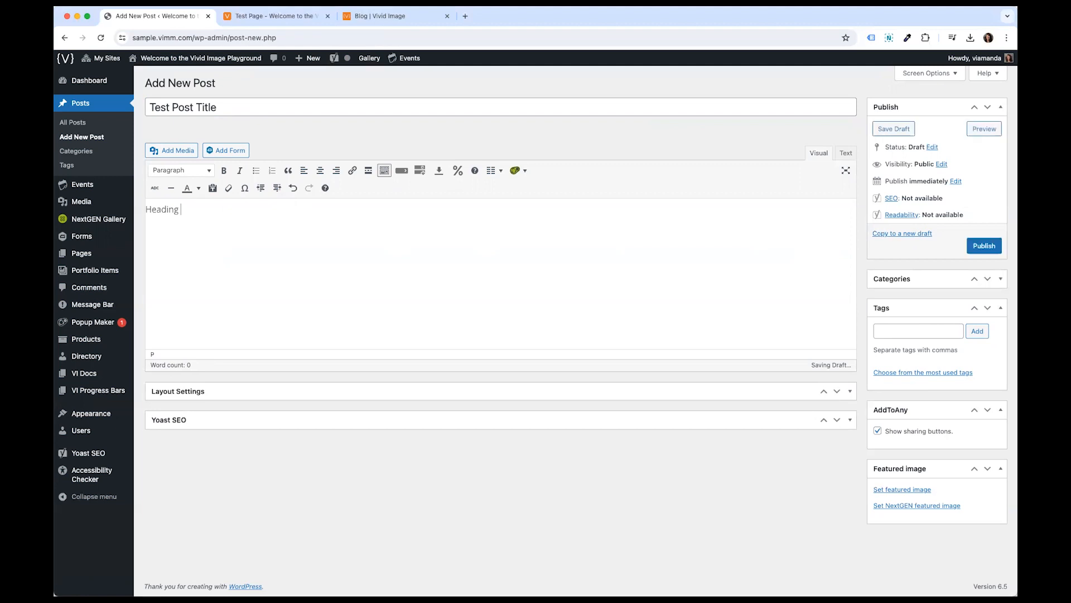
{"action": "left_click", "coordinate": [380, 13]}
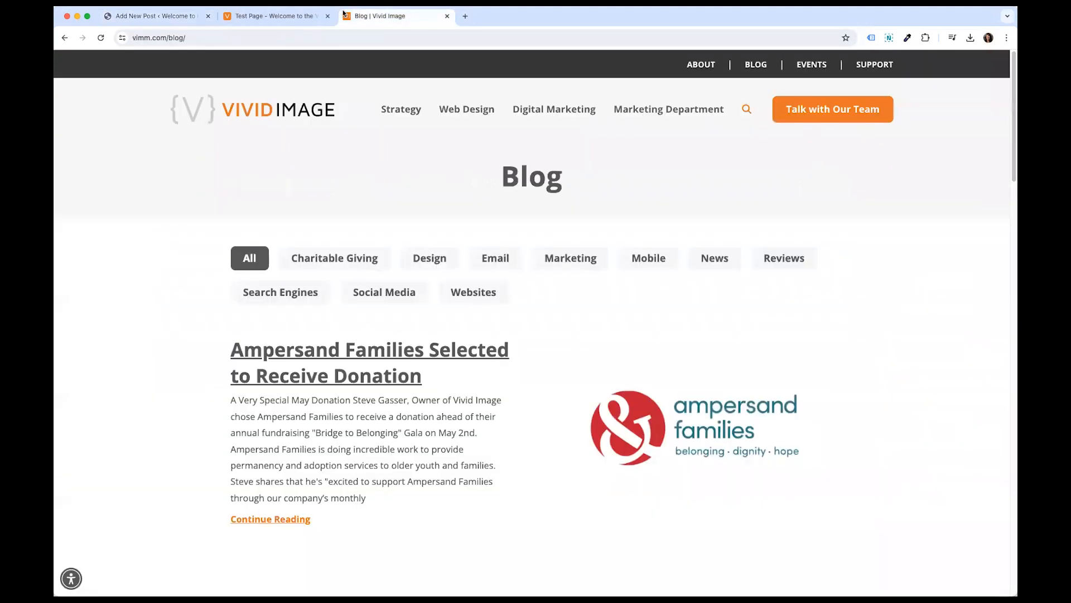
{"action": "left_click", "coordinate": [276, 17]}
{"action": "scroll", "coordinate": [387, 337], "scroll_direction": "up", "scroll_amount": 5}
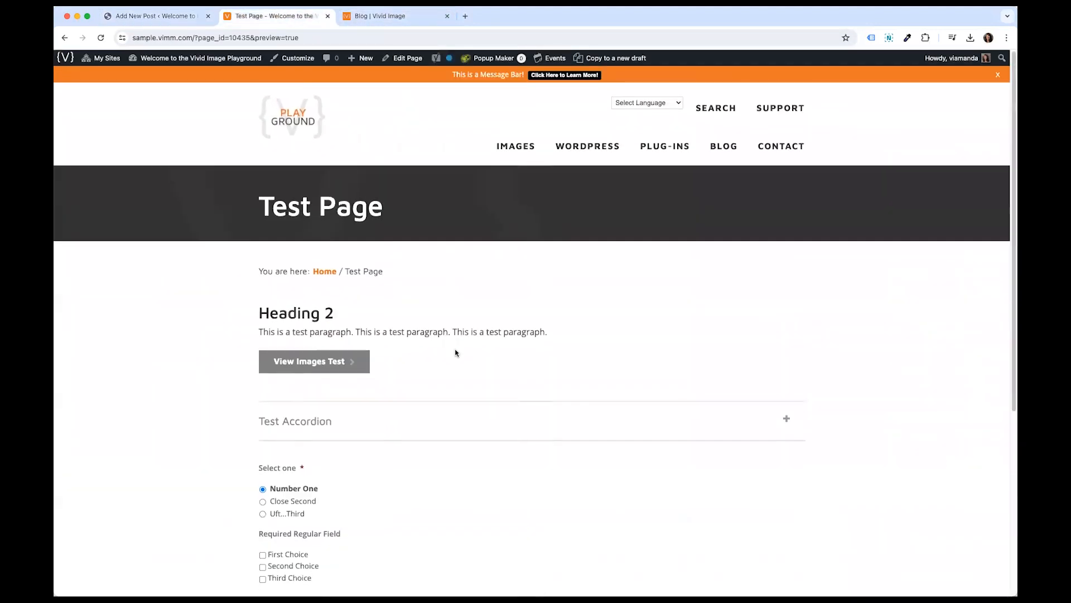
{"action": "left_click_drag", "start_coordinate": [574, 333], "coordinate": [257, 313]}
{"action": "key", "text": "super+c"}
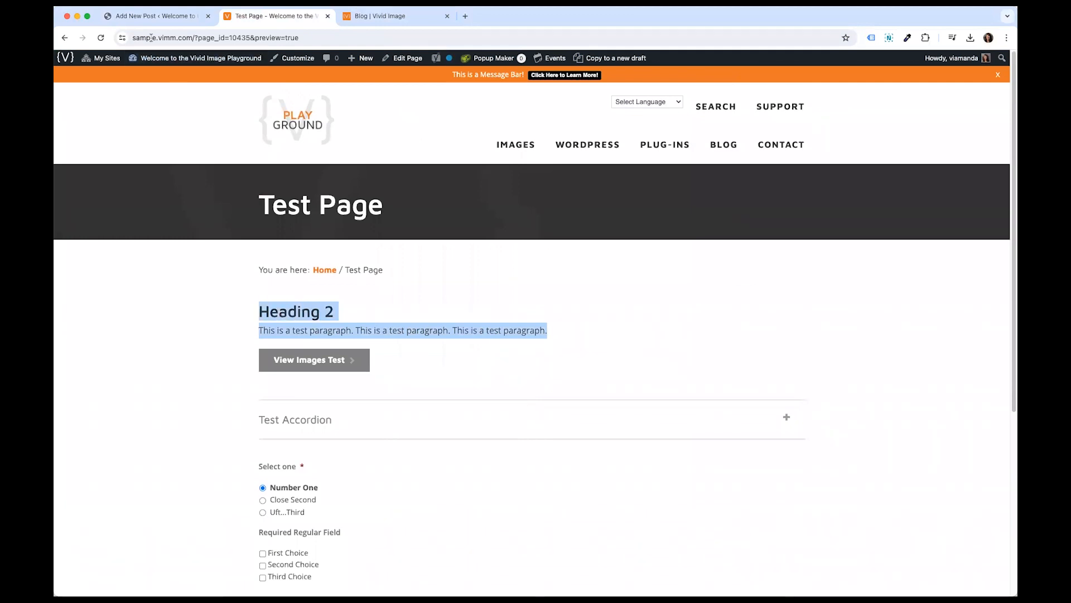
- Paste the heading and paragraph three times into the post body
{"action": "left_click", "coordinate": [156, 16]}
{"action": "key", "text": "super+a"}
{"action": "key", "text": "super+v"}
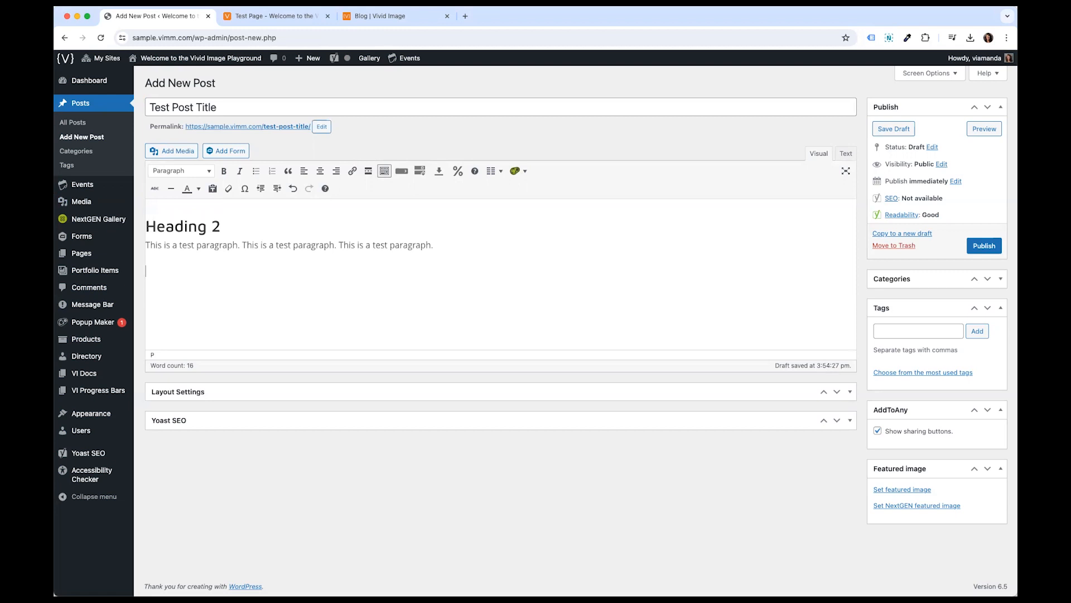
{"action": "key", "text": "super+v"}
{"action": "key", "text": "super+v"}
- Format the second heading as Heading 3 and the third heading as Heading 4
{"action": "mouse_move", "coordinate": [207, 280]}
{"action": "left_mouse_down"}
{"action": "mouse_move", "coordinate": [146, 280]}
{"action": "mouse_move", "coordinate": [222, 281]}
{"action": "left_mouse_up"}
{"action": "left_click", "coordinate": [193, 171]}
{"action": "left_click", "coordinate": [184, 256]}
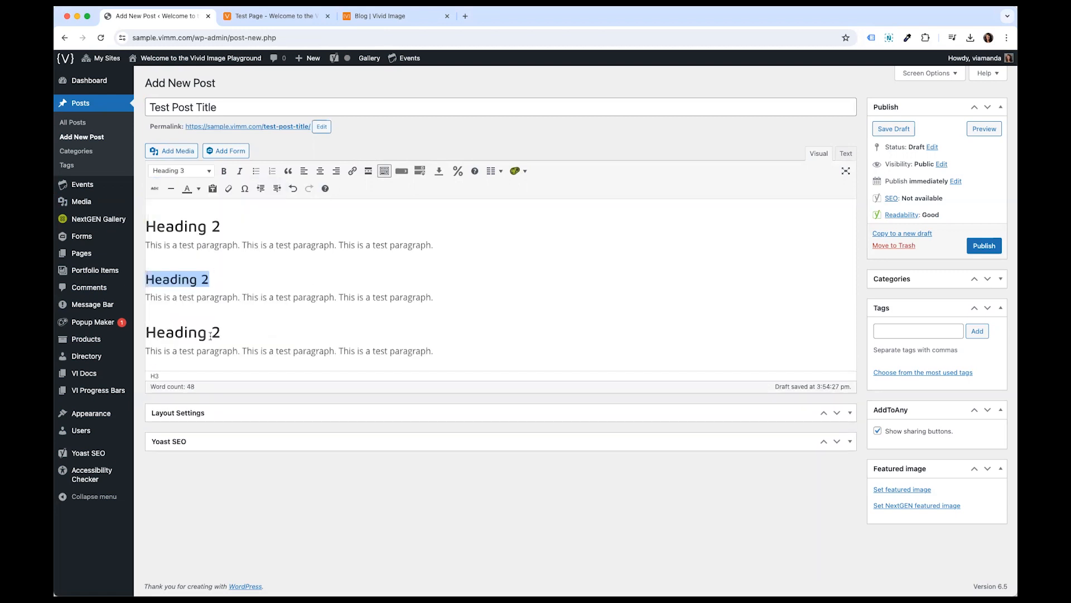
{"action": "left_click_drag", "start_coordinate": [223, 332], "coordinate": [144, 333]}
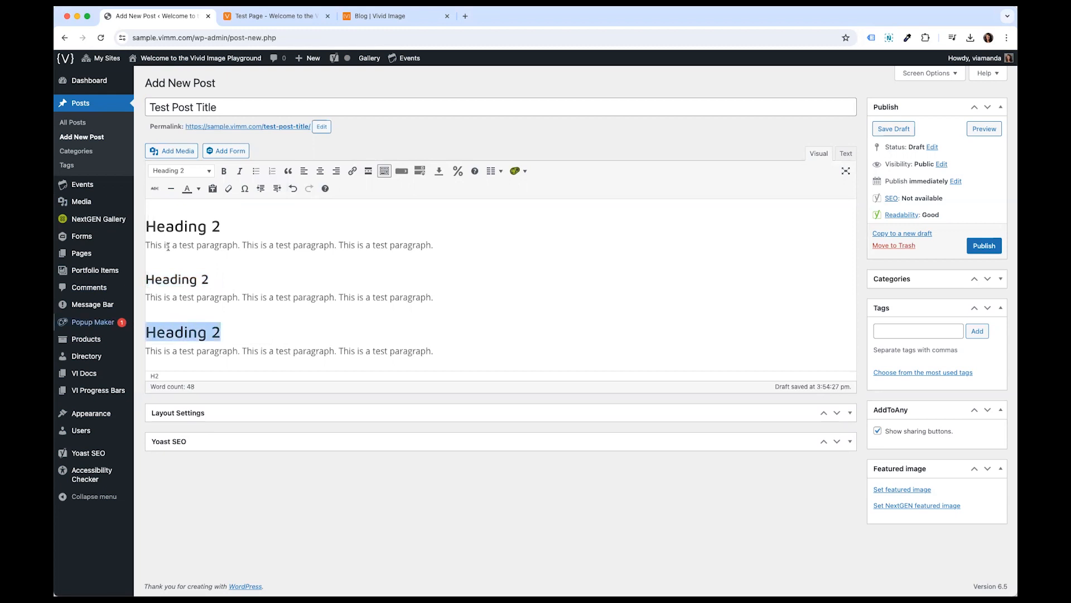
{"action": "left_click", "coordinate": [179, 171]}
{"action": "left_click", "coordinate": [194, 277]}
- Rename the second and third headings to Heading 3 and Heading 4
{"action": "left_click", "coordinate": [211, 279]}
{"action": "double_click", "coordinate": [205, 279]}
{"action": "type", "text": "3"}
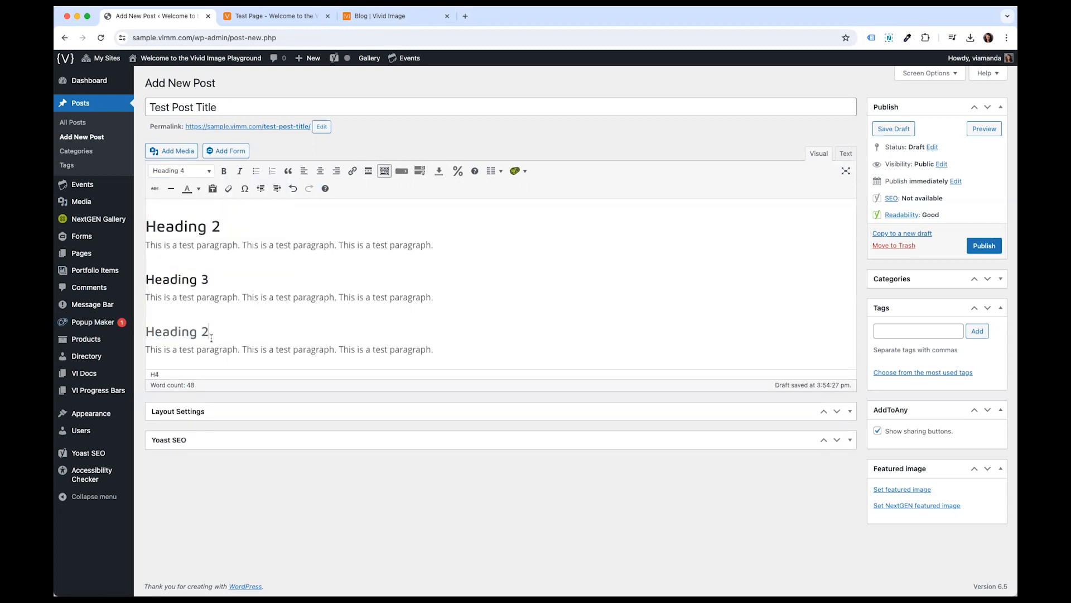
{"action": "double_click", "coordinate": [204, 332]}
{"action": "type", "text": "4"}
- Examine the post's Publish immediately setting
{"action": "left_click", "coordinate": [276, 296]}
{"action": "left_click", "coordinate": [511, 239]}
{"action": "left_click_drag", "start_coordinate": [885, 181], "coordinate": [948, 180]}
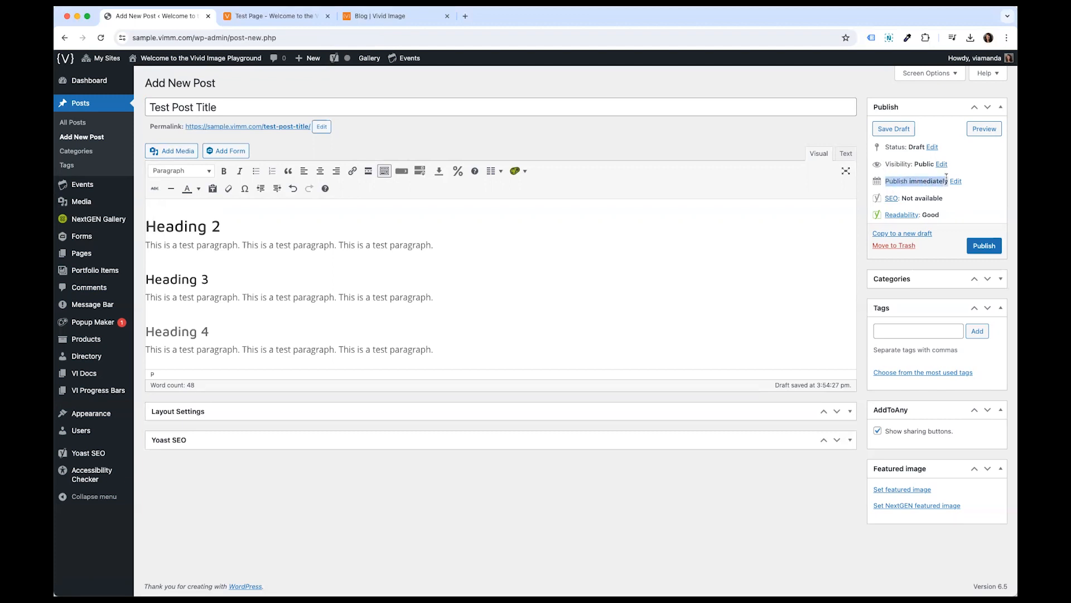
{"action": "left_click", "coordinate": [892, 183]}
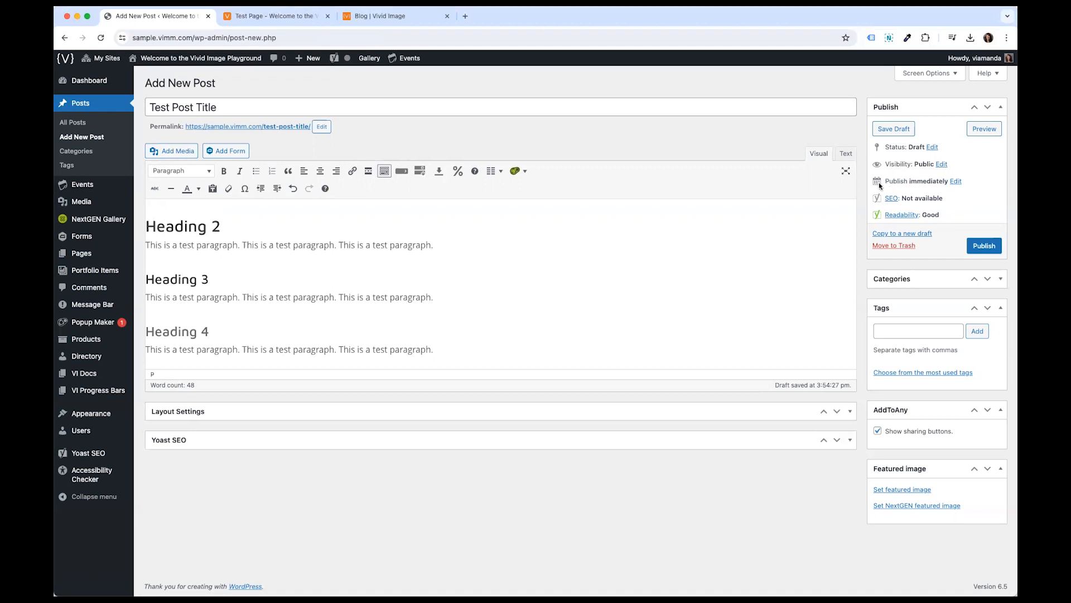
{"action": "left_click_drag", "start_coordinate": [885, 180], "coordinate": [937, 182]}
- Schedule the post for Jun 1, 2024 at 08:00
{"action": "left_click", "coordinate": [956, 181]}
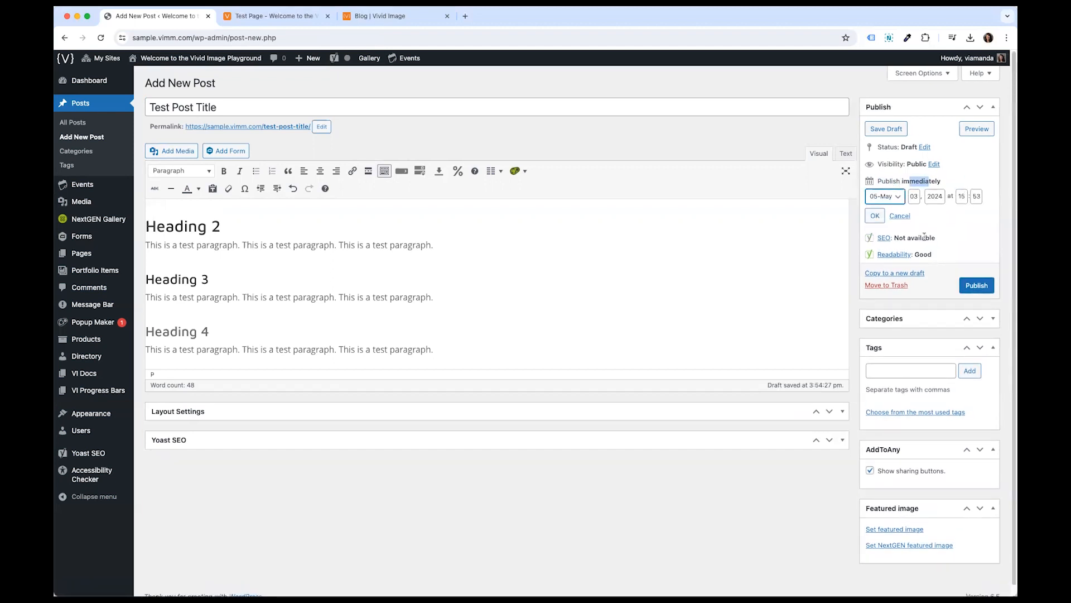
{"action": "left_click", "coordinate": [883, 199]}
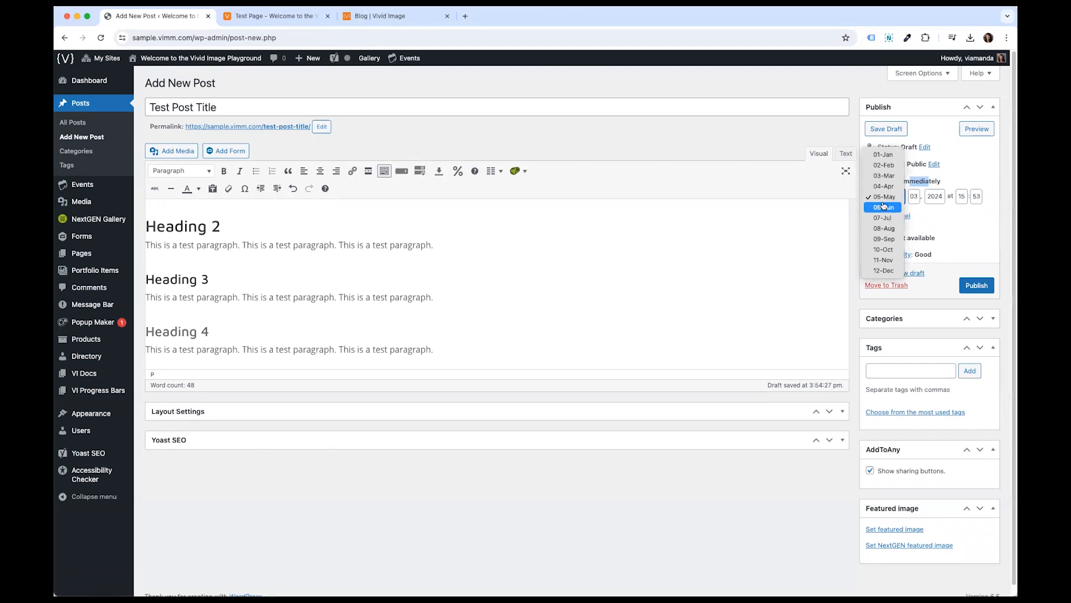
{"action": "left_click", "coordinate": [883, 206]}
{"action": "left_click", "coordinate": [914, 197]}
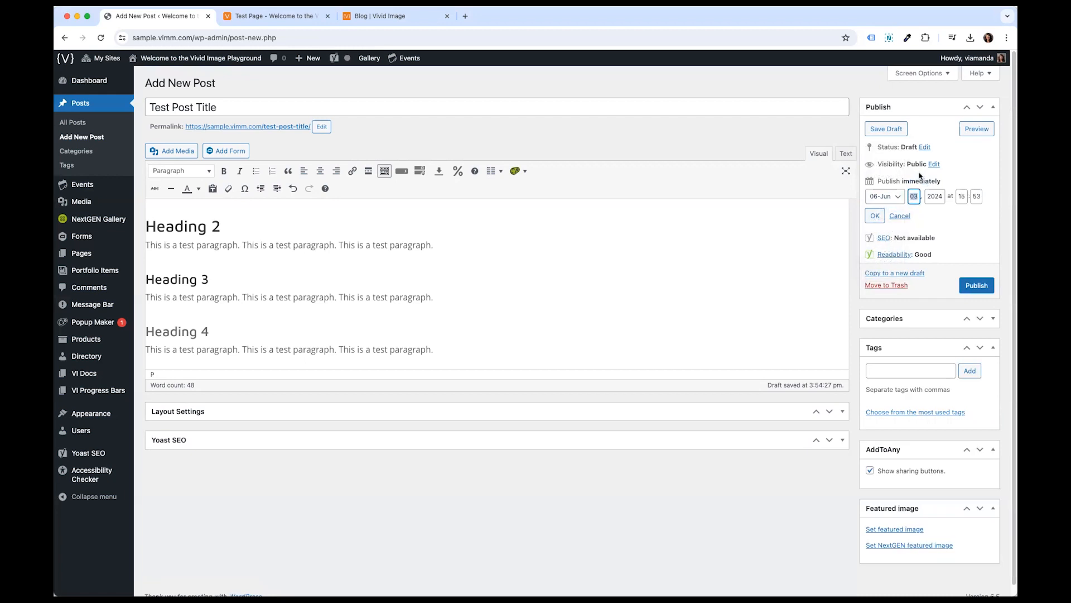
{"action": "type", "text": "10"}
{"action": "type", "text": "01"}
{"action": "double_click", "coordinate": [964, 194]}
{"action": "type", "text": "08"}
{"action": "double_click", "coordinate": [974, 196]}
{"action": "type", "text": "00"}
{"action": "left_click", "coordinate": [873, 216]}
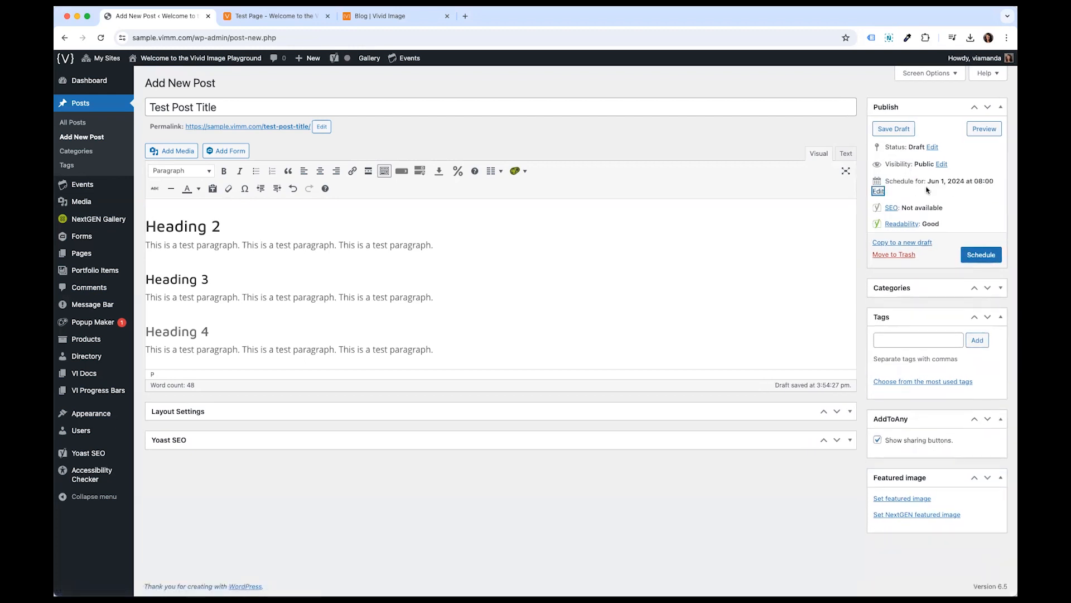
- Open the Categories box and browse the available categories
{"action": "left_click_drag", "start_coordinate": [928, 181], "coordinate": [1004, 181]}
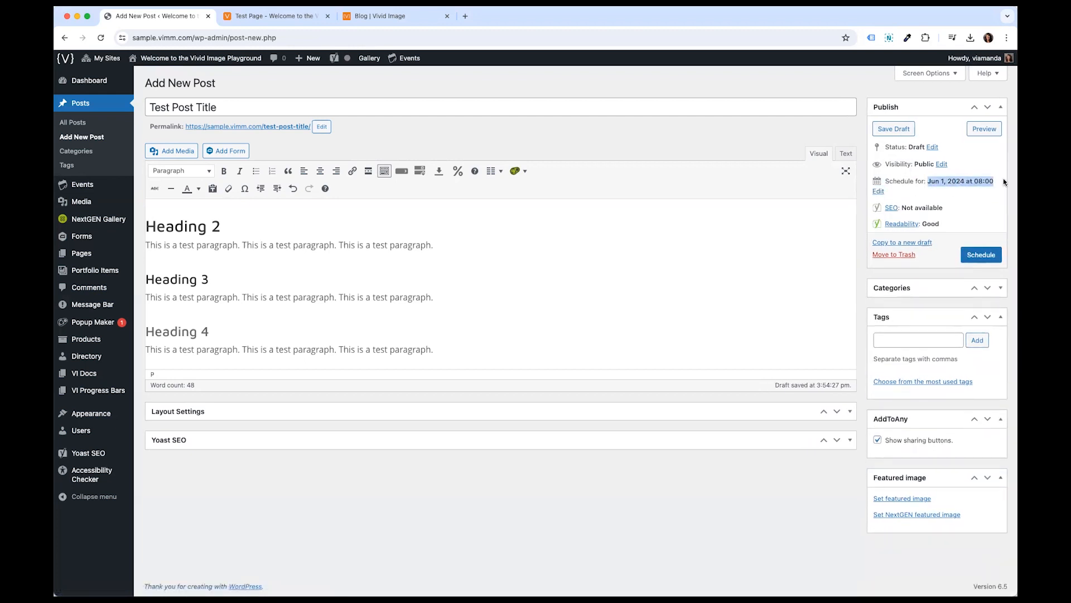
{"action": "left_click", "coordinate": [997, 288]}
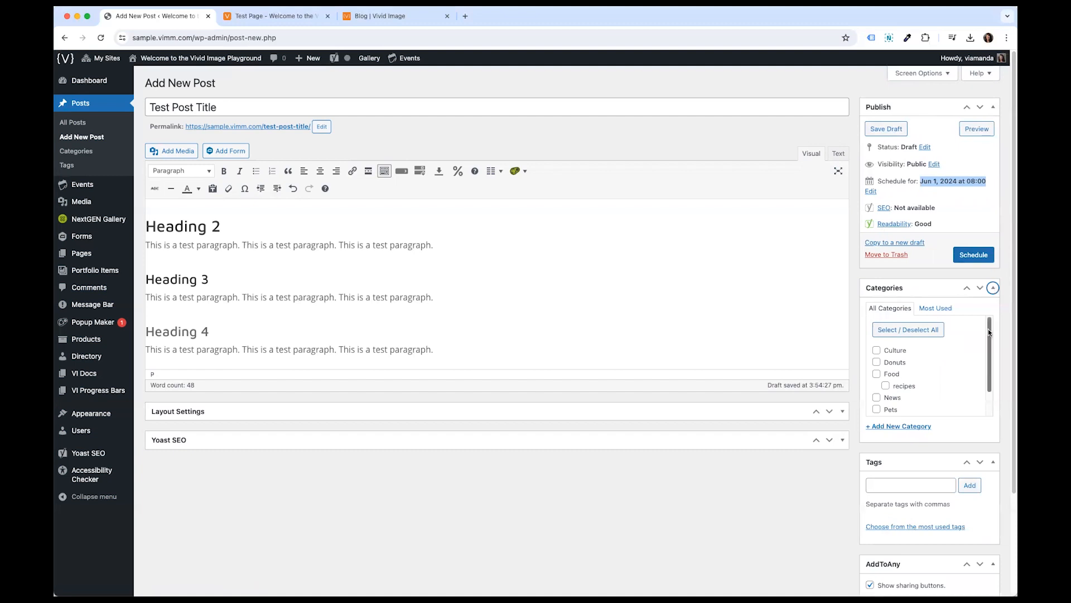
{"action": "left_click", "coordinate": [997, 289]}
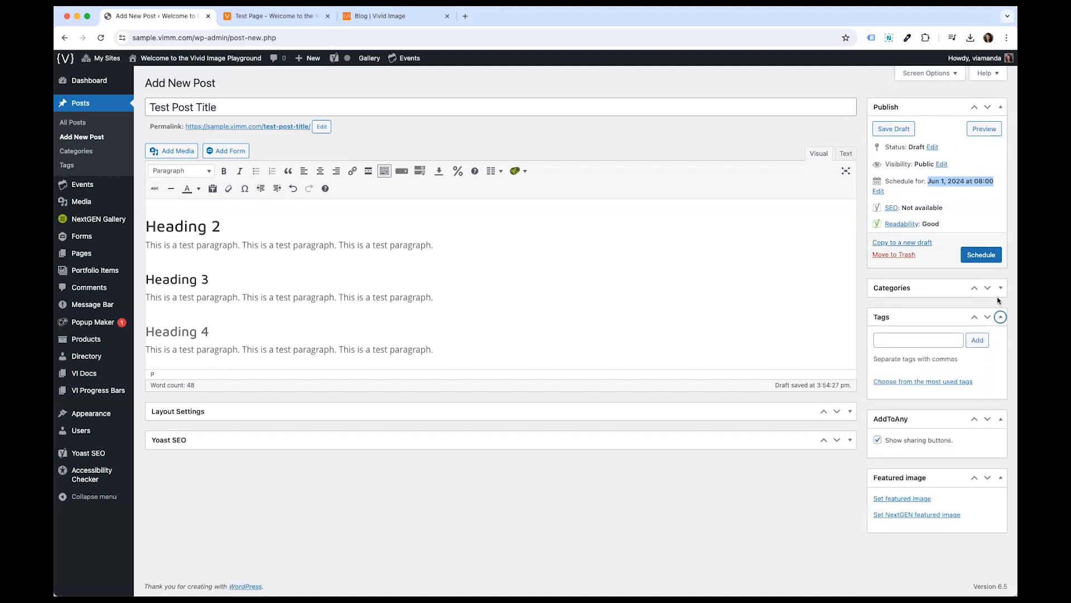
{"action": "left_click", "coordinate": [999, 288]}
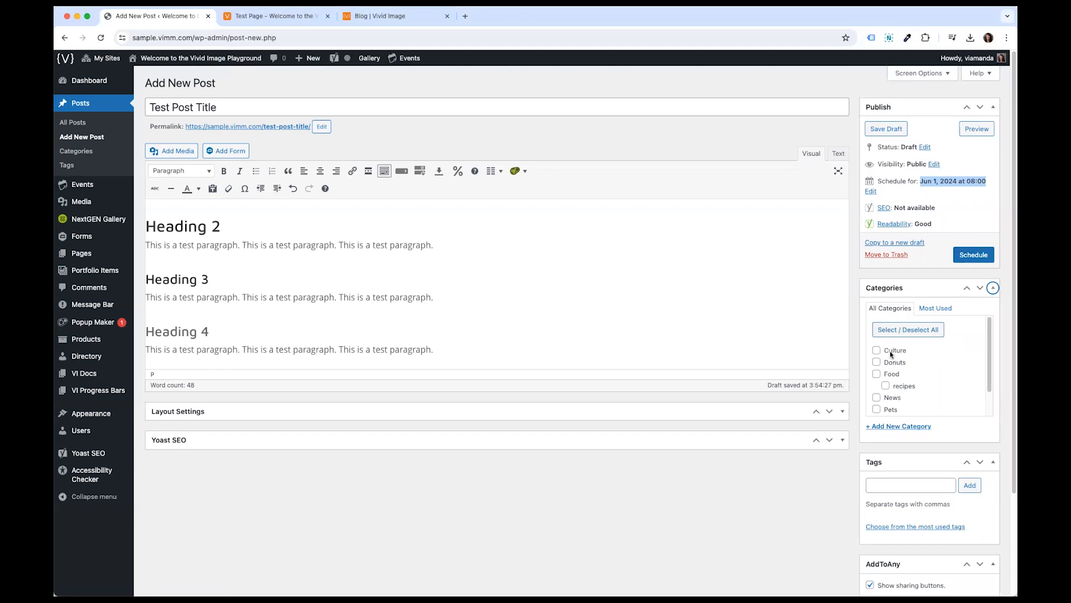
{"action": "scroll", "coordinate": [898, 399], "scroll_direction": "down", "scroll_amount": 2}
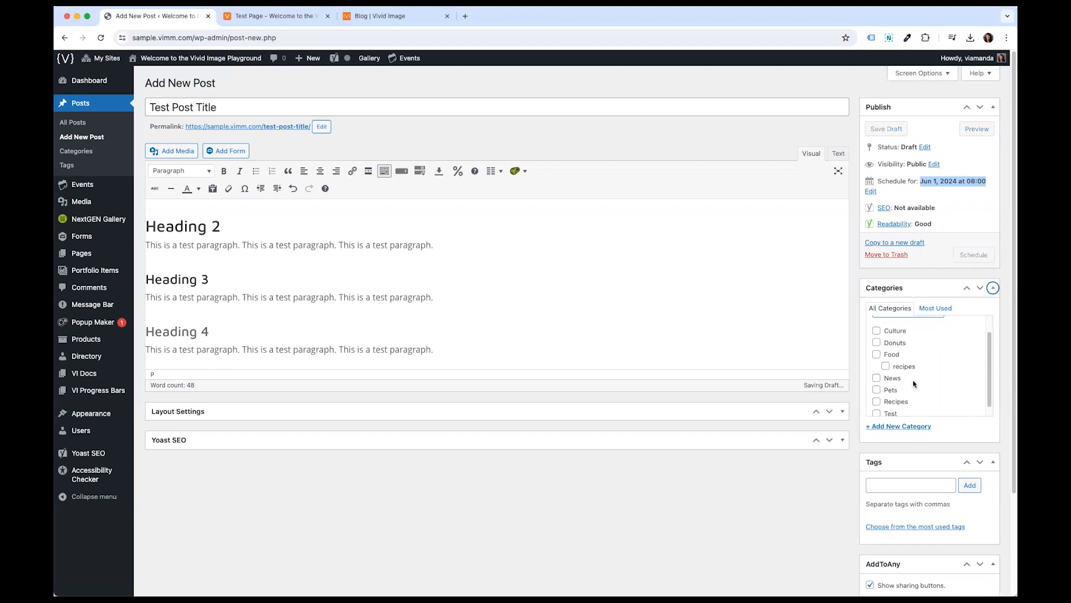
- Tick and then untick the Culture and Donuts categories for the post
{"action": "scroll", "coordinate": [915, 366], "scroll_direction": "up", "scroll_amount": 2}
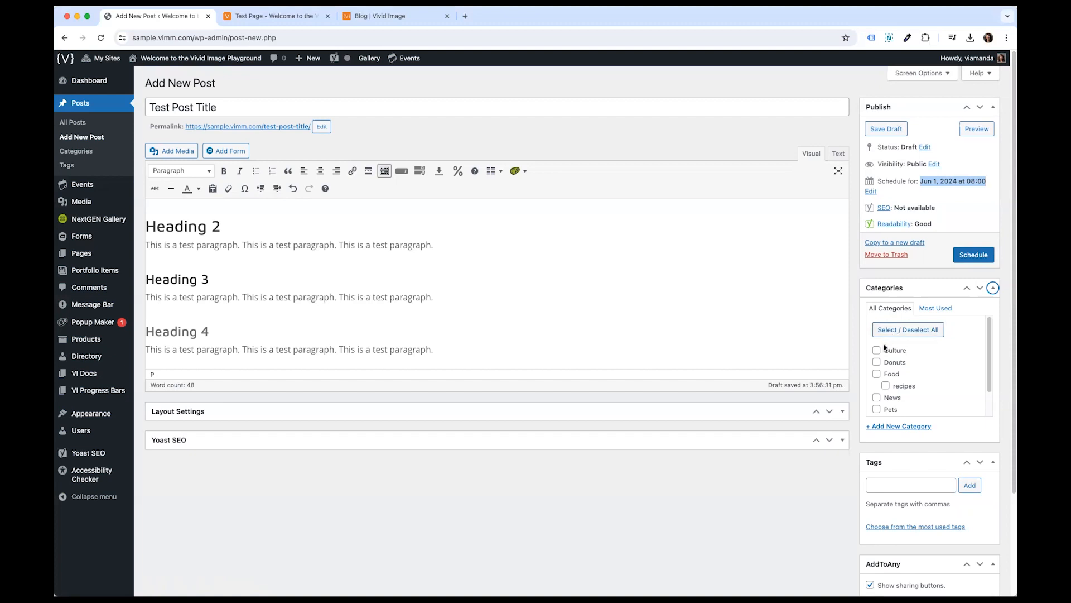
{"action": "left_click", "coordinate": [876, 351]}
{"action": "left_click", "coordinate": [876, 363]}
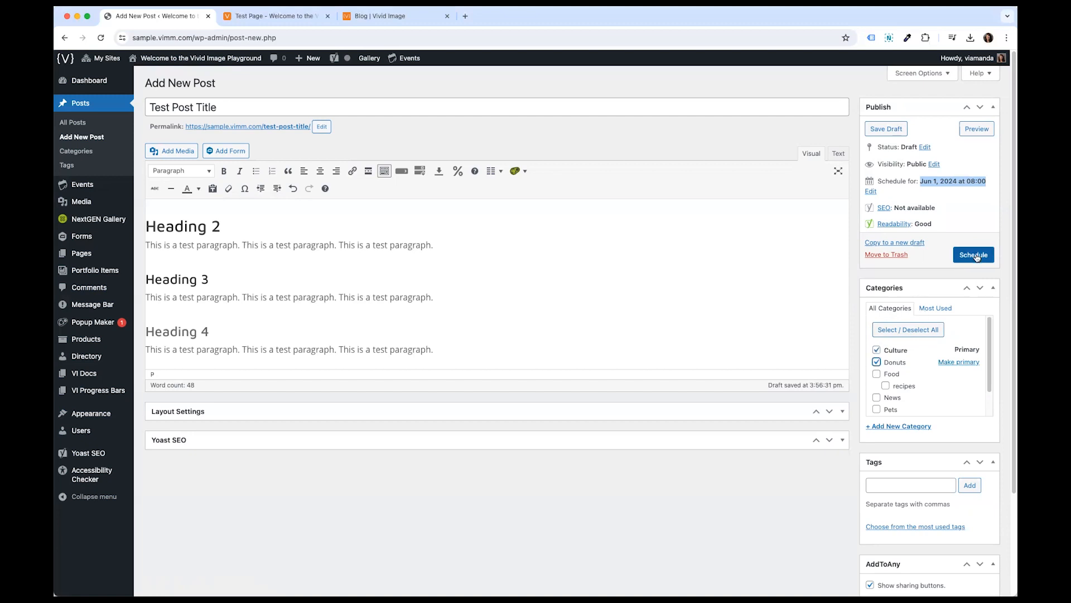
{"action": "left_click", "coordinate": [876, 362]}
{"action": "left_click", "coordinate": [876, 352]}
- Try to add a new category named New Category to the post
{"action": "scroll", "coordinate": [888, 391], "scroll_direction": "down", "scroll_amount": 1}
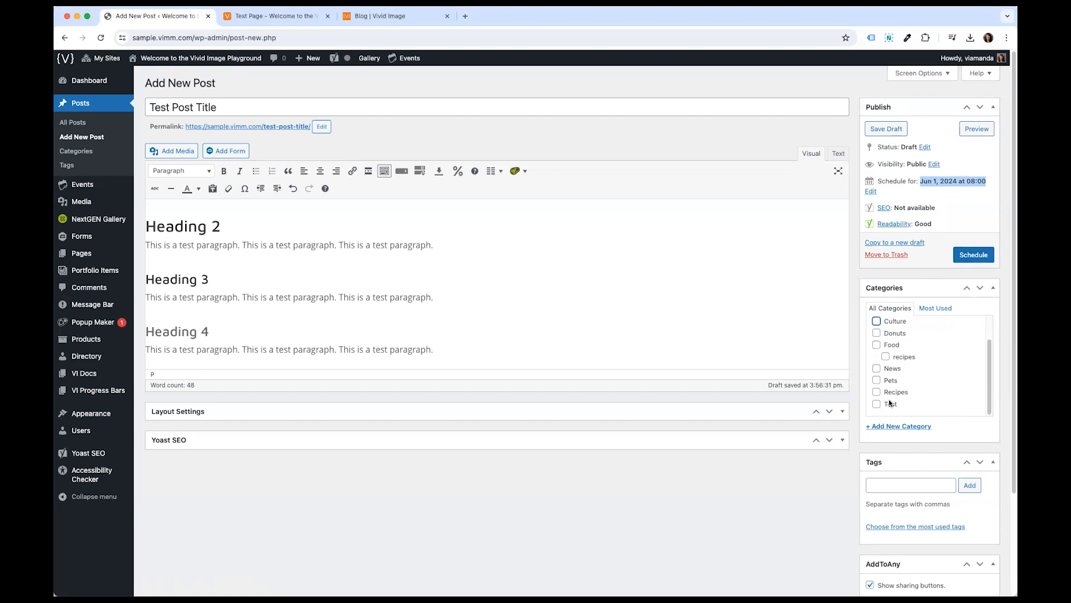
{"action": "left_click", "coordinate": [881, 428]}
{"action": "type", "text": "N"}
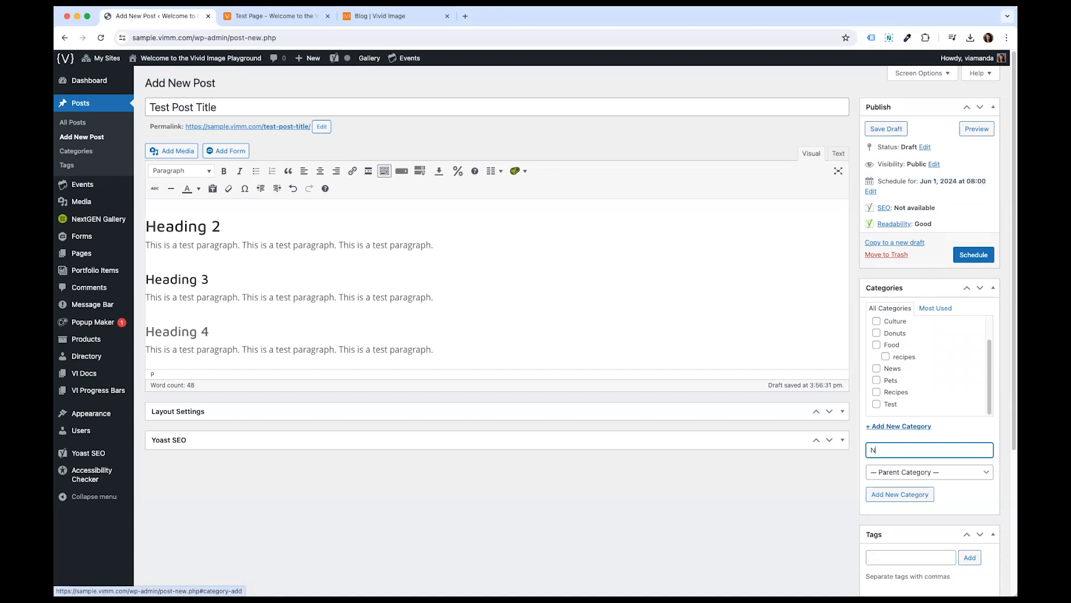
{"action": "type", "text": "ew Category"}
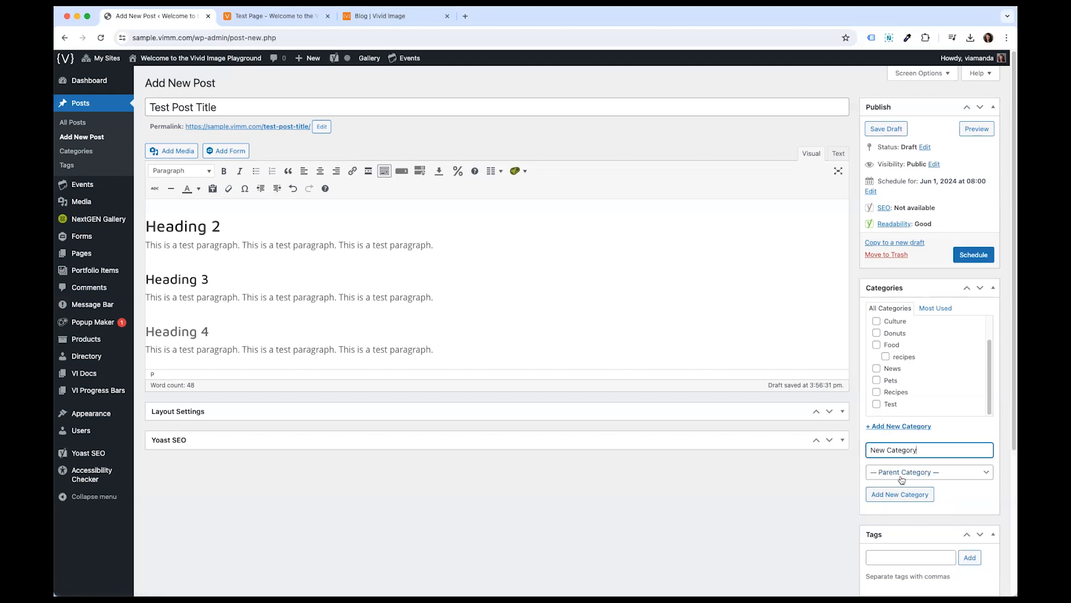
{"action": "left_click", "coordinate": [898, 496]}
- Collapse the Categories and Tags boxes in the post sidebar
{"action": "scroll", "coordinate": [943, 365], "scroll_direction": "up", "scroll_amount": 1}
{"action": "scroll", "coordinate": [951, 374], "scroll_direction": "down", "scroll_amount": 1}
{"action": "scroll", "coordinate": [982, 469], "scroll_direction": "down", "scroll_amount": 5}
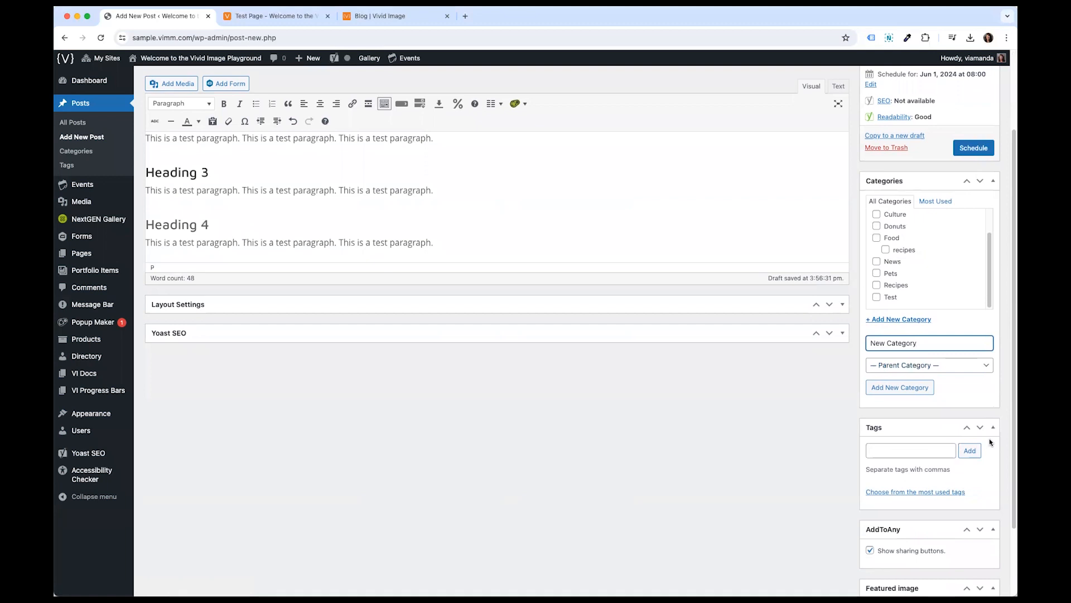
{"action": "left_click", "coordinate": [993, 394]}
{"action": "left_click", "coordinate": [993, 412]}
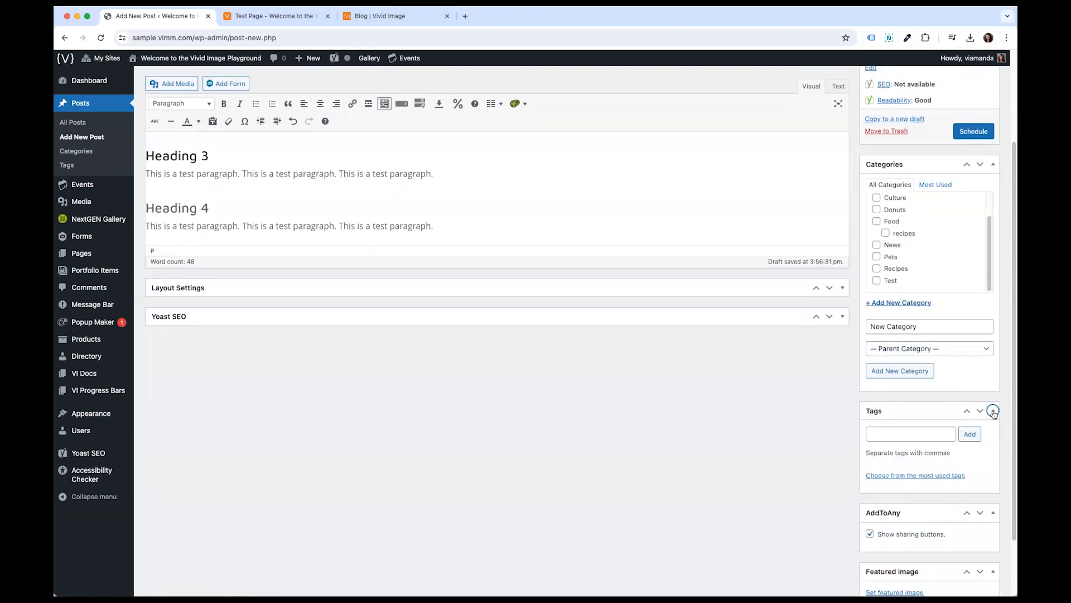
{"action": "scroll", "coordinate": [993, 414], "scroll_direction": "down", "scroll_amount": 2}
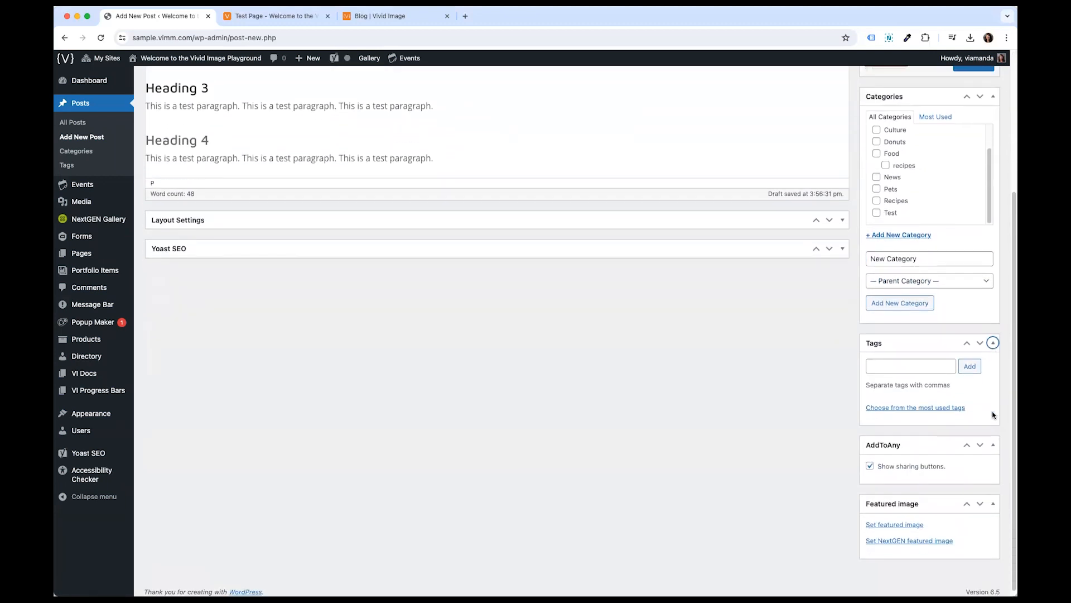
{"action": "left_click", "coordinate": [913, 369]}
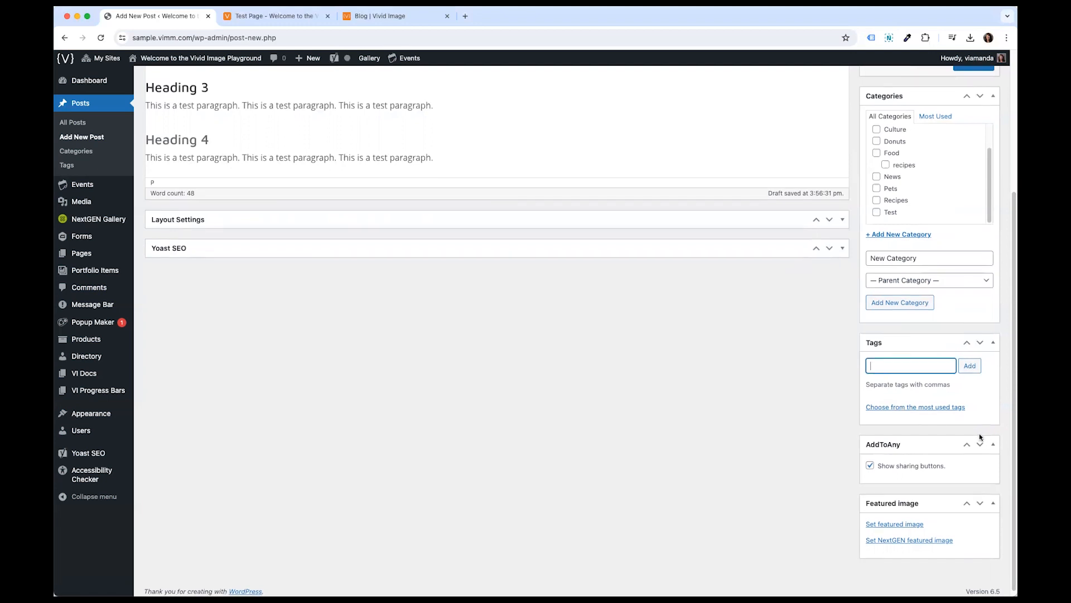
{"action": "scroll", "coordinate": [984, 455], "scroll_direction": "down", "scroll_amount": 1}
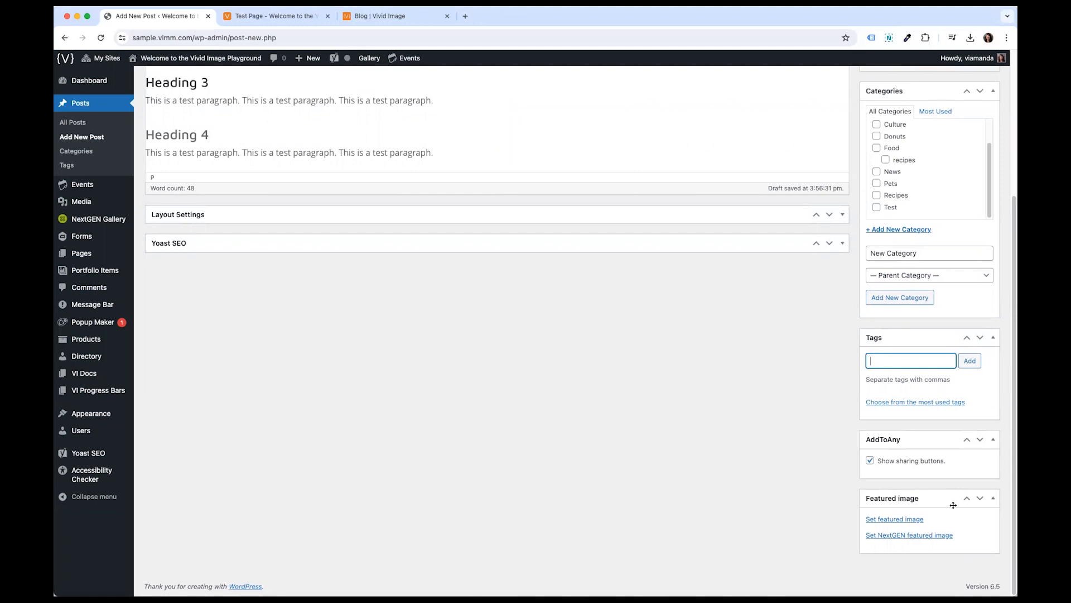
{"action": "left_click", "coordinate": [993, 91]}
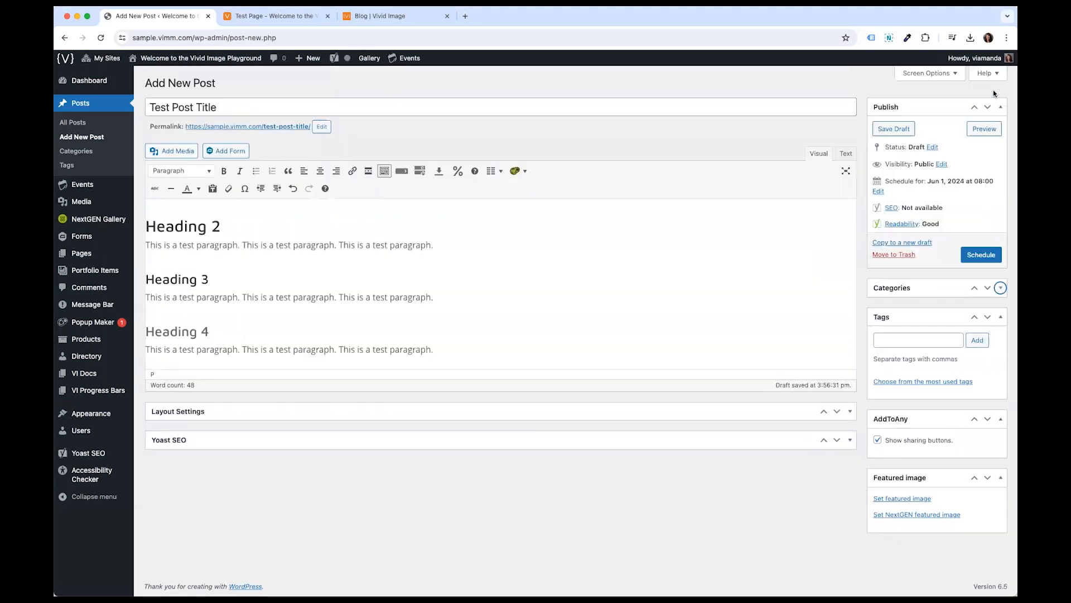
{"action": "left_click", "coordinate": [999, 319]}
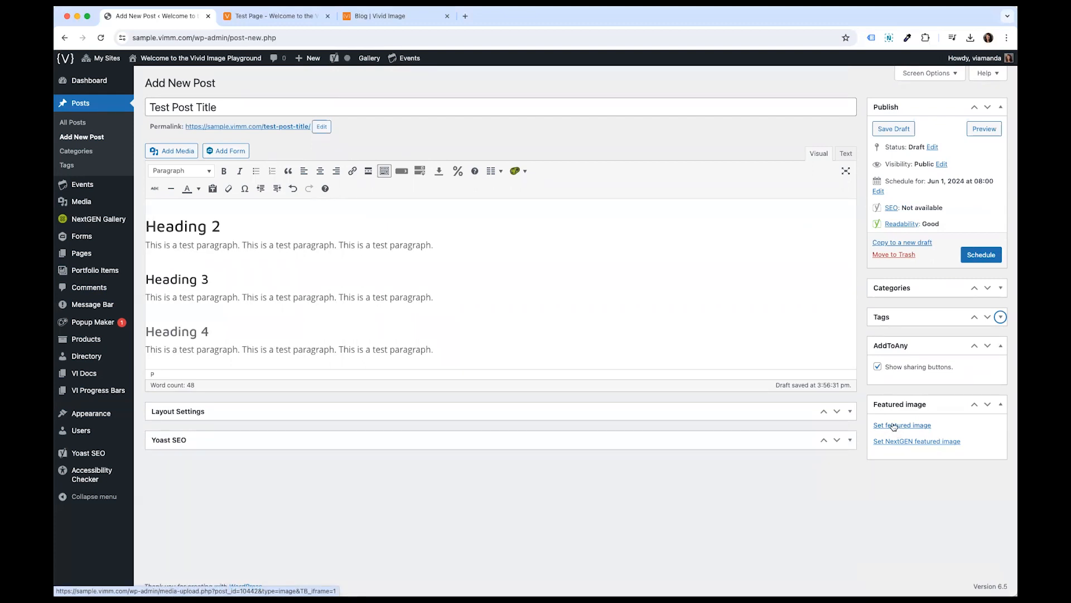
- Browse the live Vivid Image blog posts and the Test Page in the other browser tabs
{"action": "left_click", "coordinate": [399, 22]}
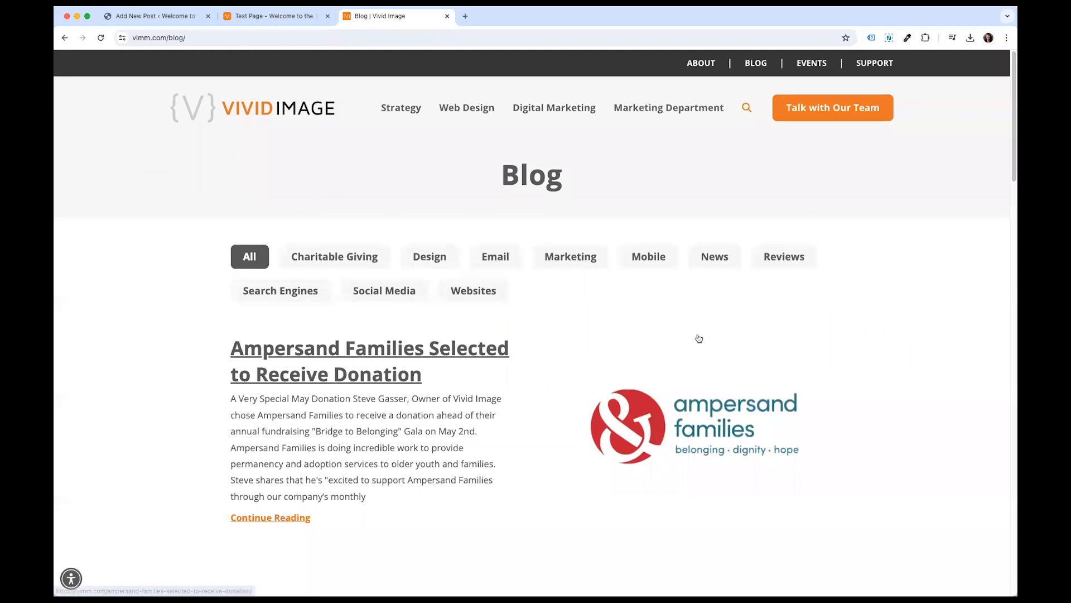
{"action": "scroll", "coordinate": [699, 338], "scroll_direction": "down", "scroll_amount": 5}
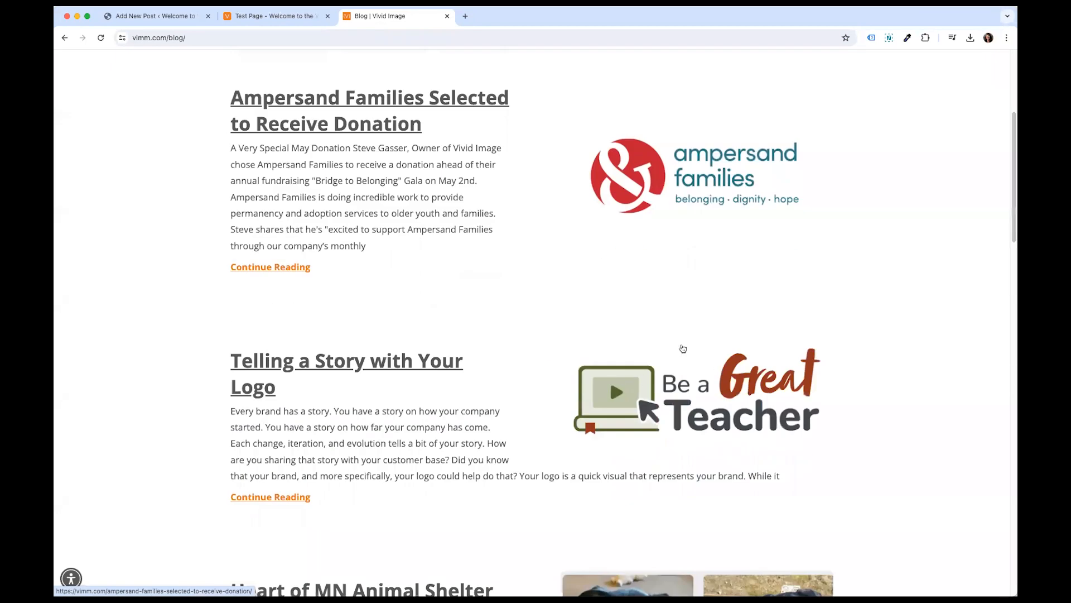
{"action": "scroll", "coordinate": [672, 393], "scroll_direction": "down", "scroll_amount": 2}
{"action": "scroll", "coordinate": [669, 414], "scroll_direction": "down", "scroll_amount": 4}
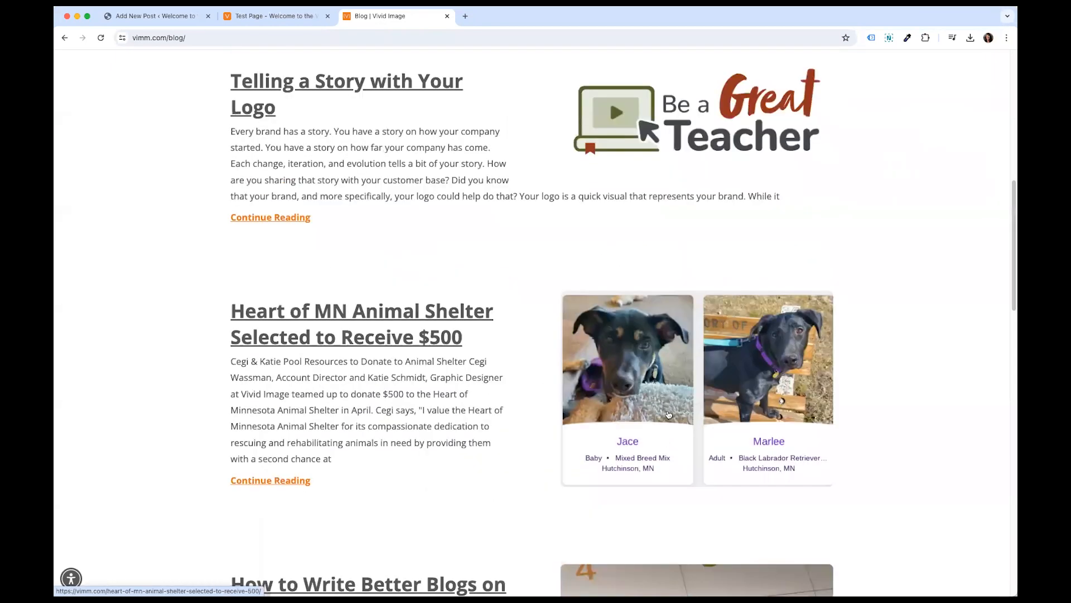
{"action": "scroll", "coordinate": [669, 414], "scroll_direction": "down", "scroll_amount": 2}
{"action": "scroll", "coordinate": [662, 397], "scroll_direction": "down", "scroll_amount": 5}
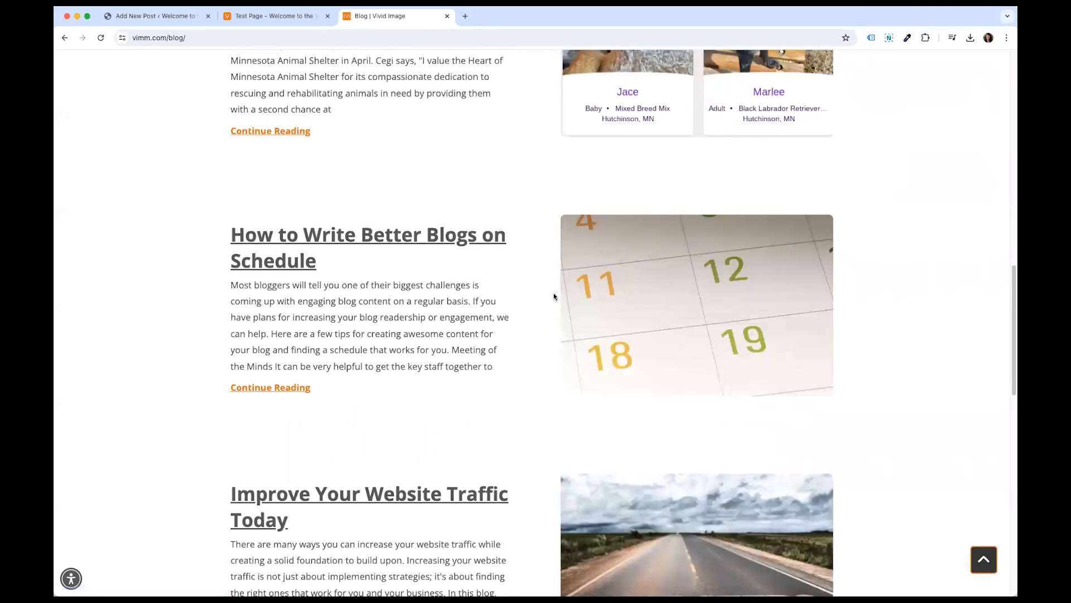
{"action": "left_click", "coordinate": [262, 16]}
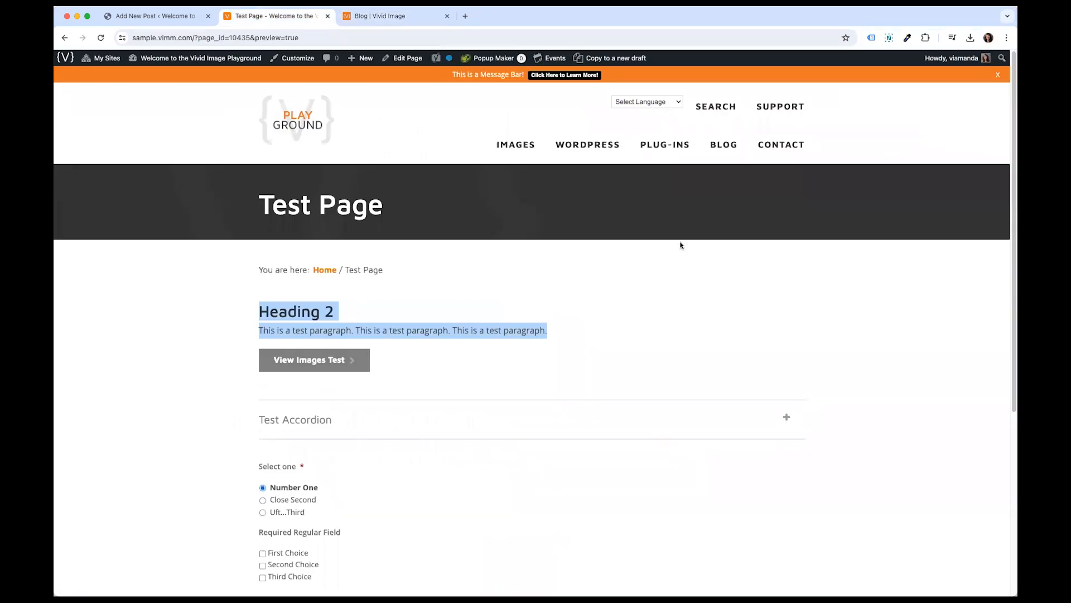
- Set the Milo dog photo from the Media Library as the post's featured image
{"action": "left_click", "coordinate": [172, 20]}
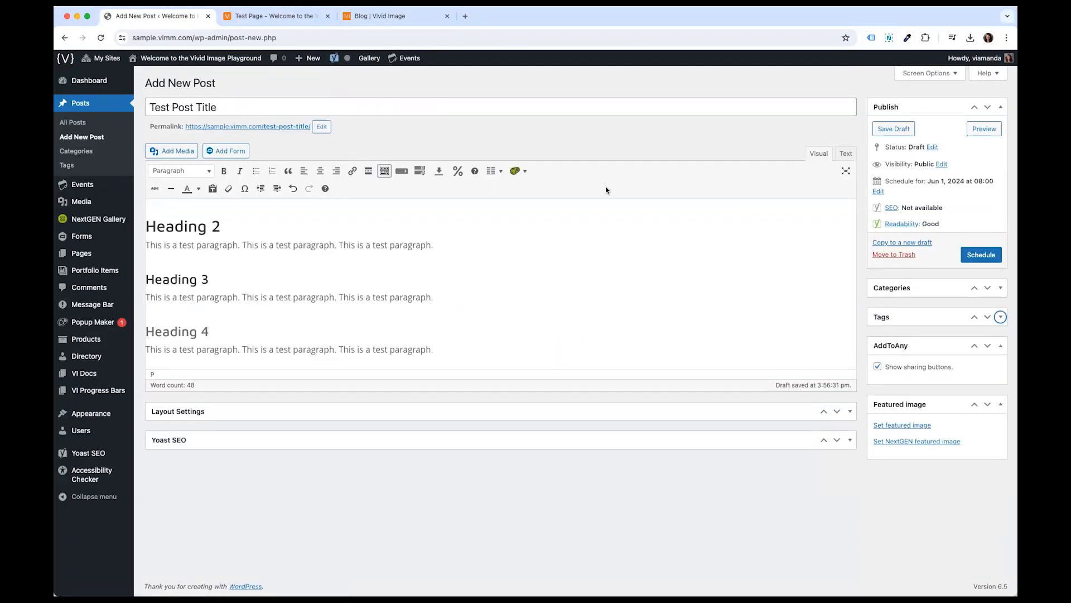
{"action": "left_click", "coordinate": [918, 427]}
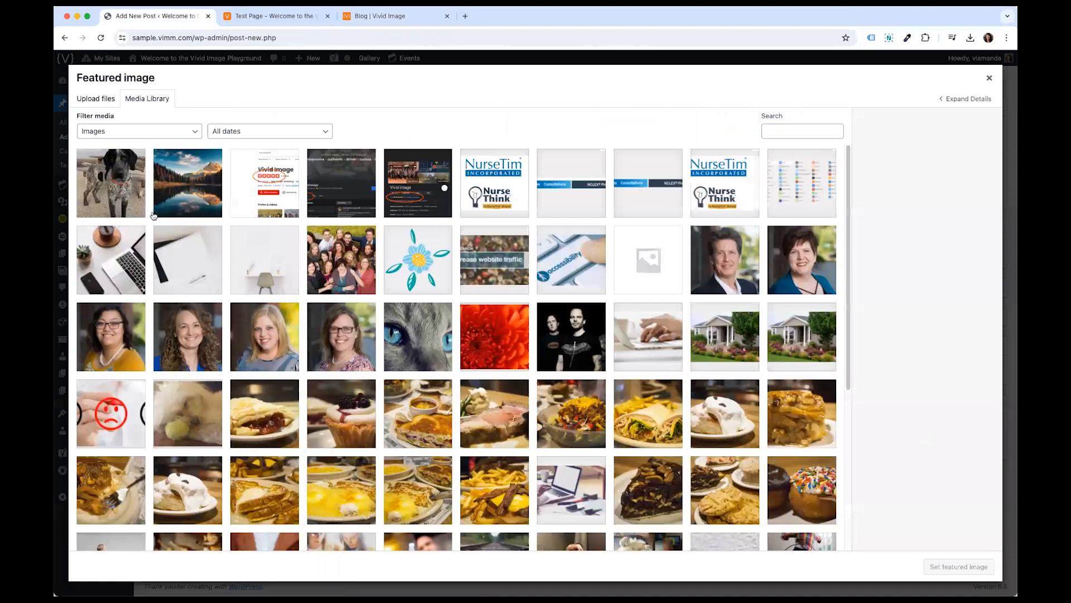
{"action": "left_click", "coordinate": [143, 210]}
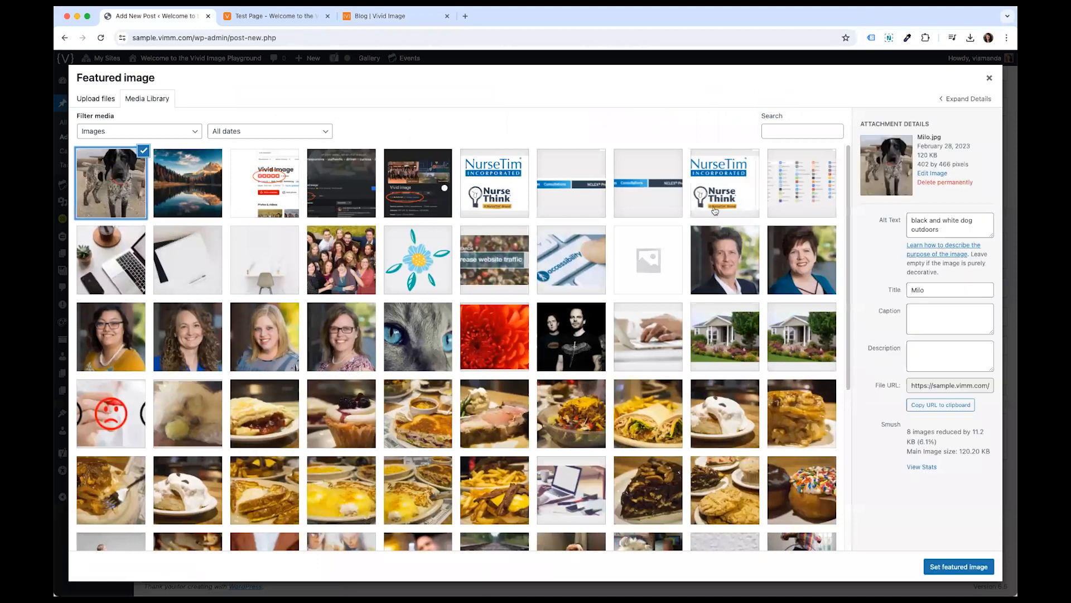
{"action": "left_click", "coordinate": [937, 568]}
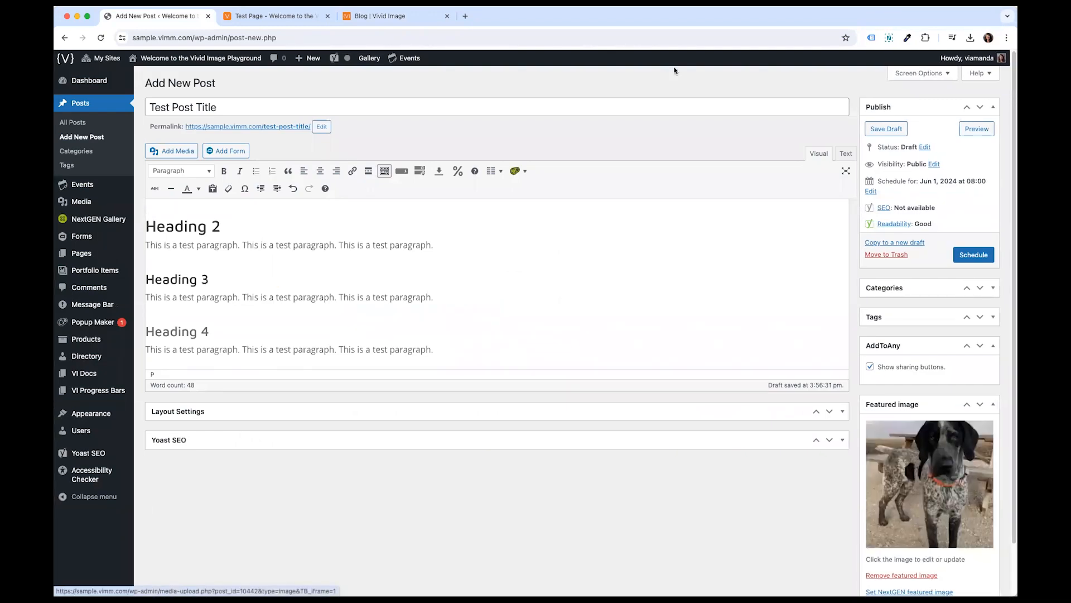
- Open the Dashboard in a new tab and read its ideal image size tips
{"action": "left_click", "coordinate": [398, 16]}
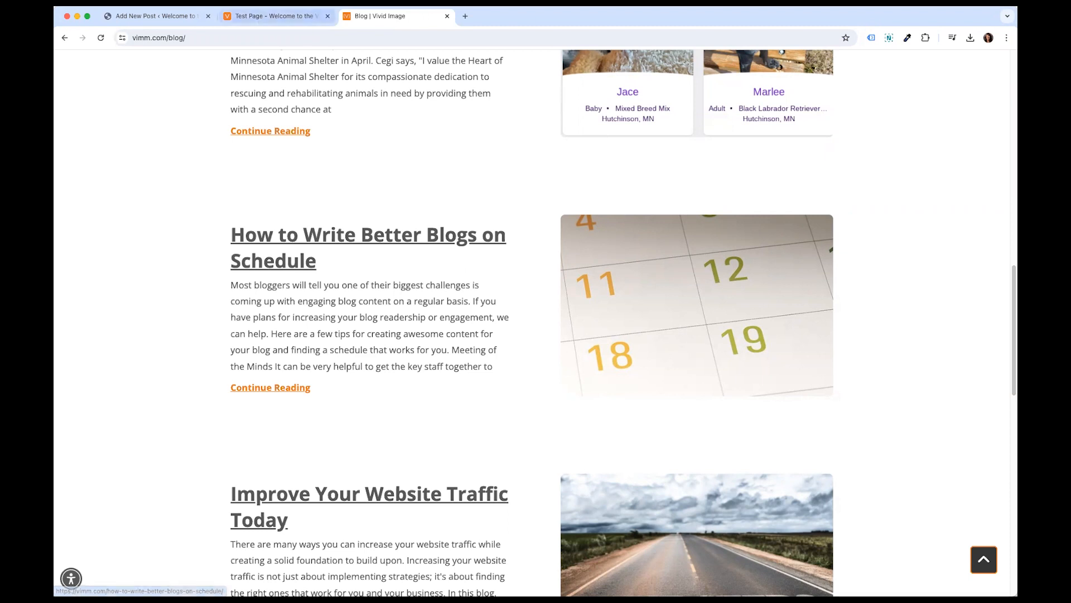
{"action": "left_click", "coordinate": [188, 17]}
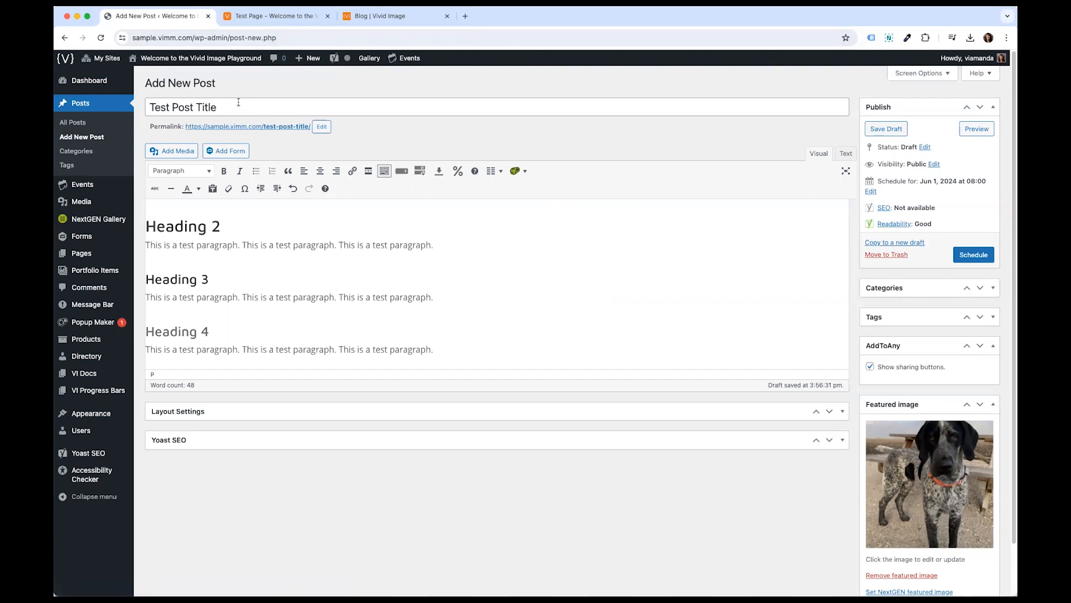
{"action": "right_click", "coordinate": [95, 78]}
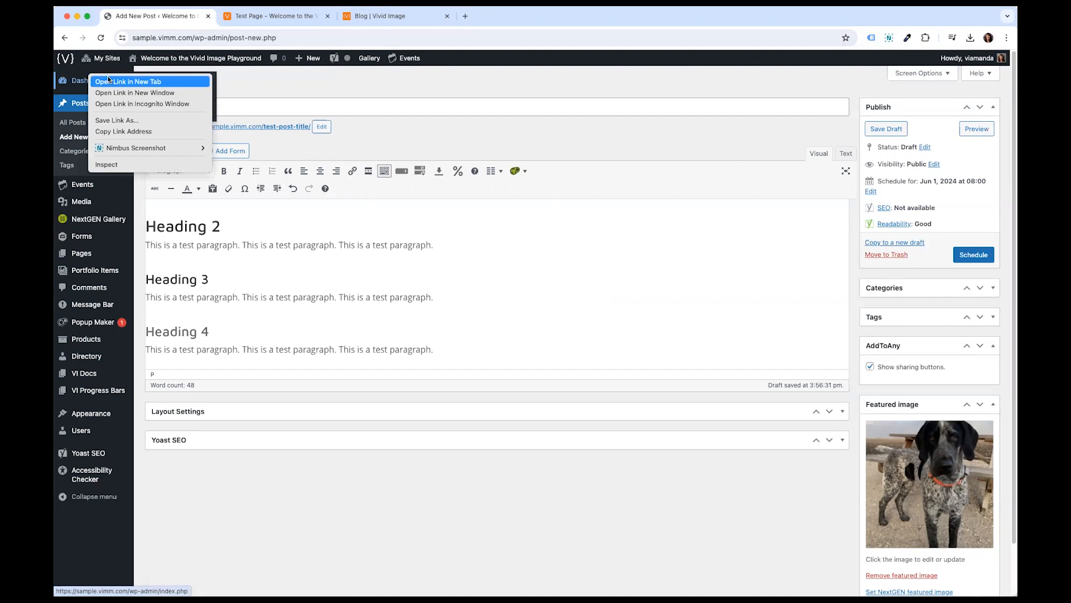
{"action": "left_click", "coordinate": [105, 81]}
{"action": "left_click", "coordinate": [238, 16]}
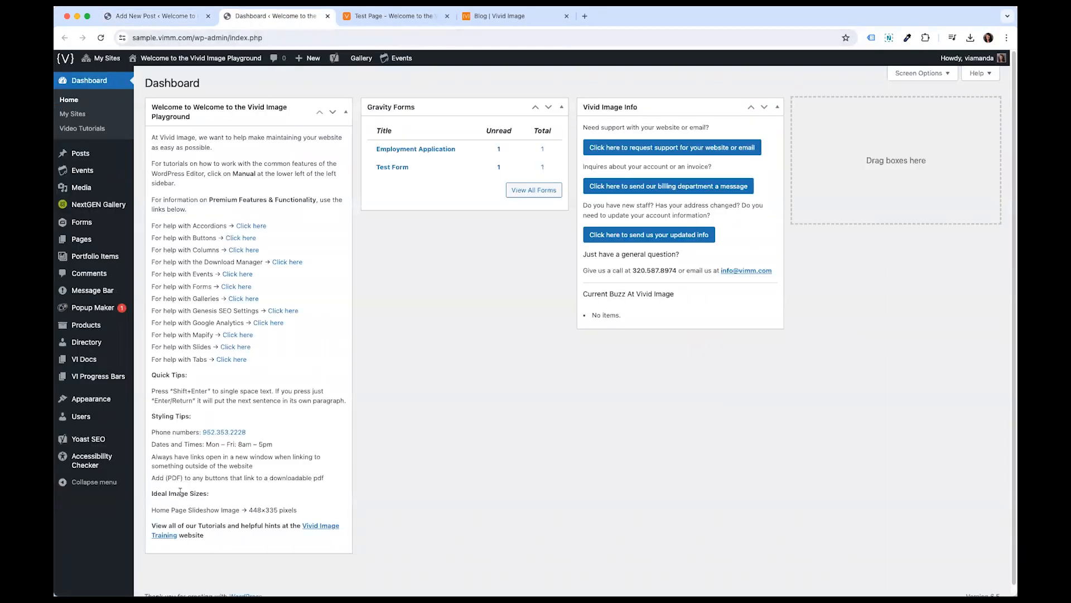
{"action": "left_click_drag", "start_coordinate": [153, 493], "coordinate": [239, 509]}
{"action": "left_click", "coordinate": [212, 510]}
{"action": "left_click_drag", "start_coordinate": [248, 509], "coordinate": [296, 511]}
{"action": "left_click", "coordinate": [149, 20]}
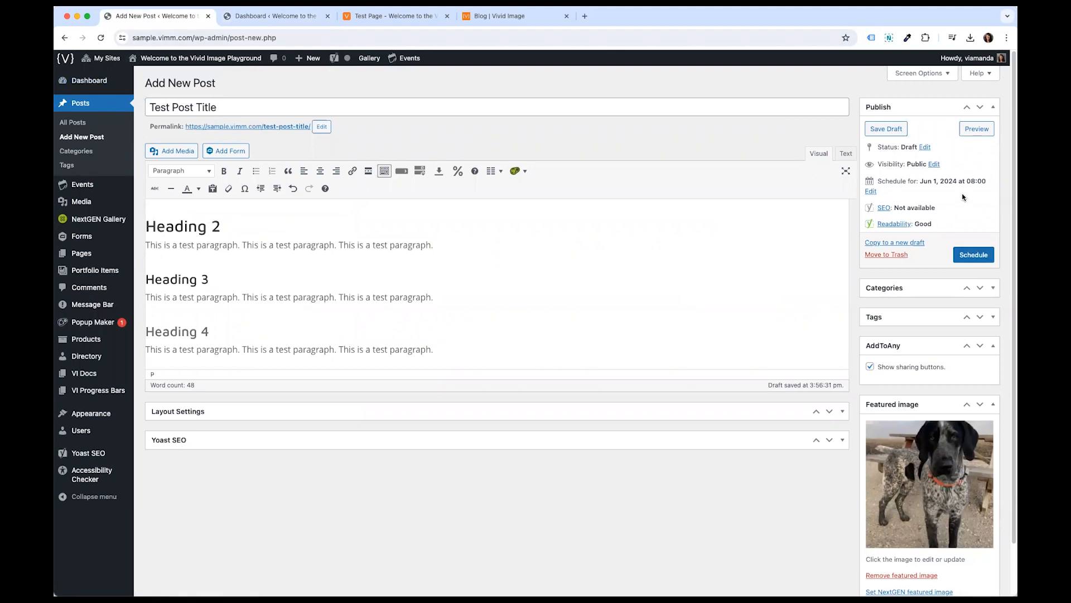
- Open the post's schedule date editor and look over the month options
{"action": "left_click", "coordinate": [871, 191]}
{"action": "left_click", "coordinate": [885, 196]}
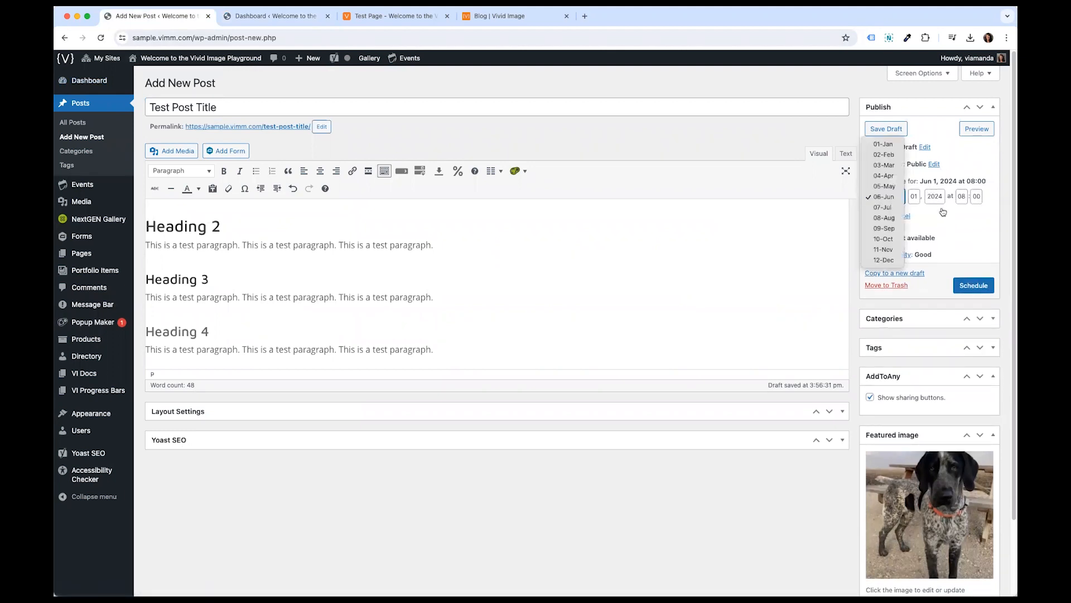
{"action": "left_click", "coordinate": [932, 213]}
{"action": "left_click", "coordinate": [901, 216]}
{"action": "left_click_drag", "start_coordinate": [890, 181], "coordinate": [926, 181]}
{"action": "left_click", "coordinate": [926, 181]}
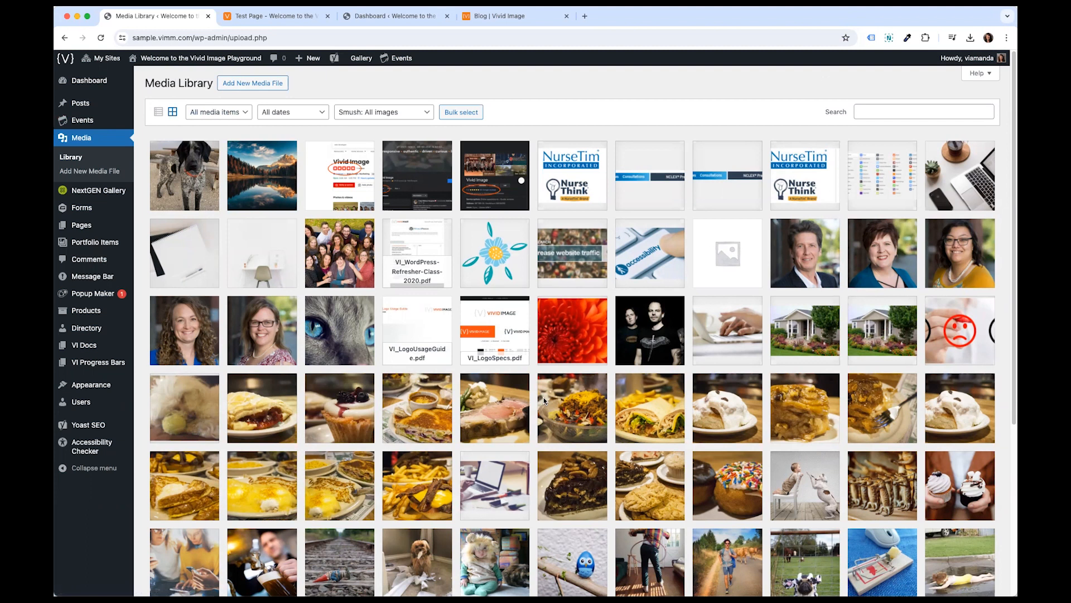
- Open the Milo image in the Media Library and review its attachment details, alt text and file URL
{"action": "left_click", "coordinate": [162, 113]}
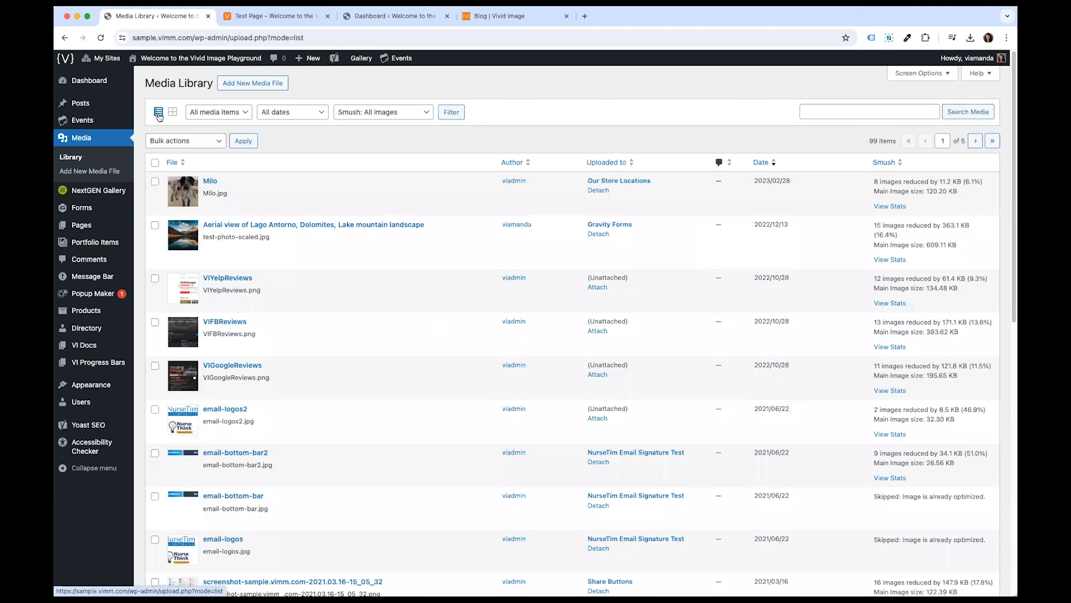
{"action": "left_click", "coordinate": [176, 113]}
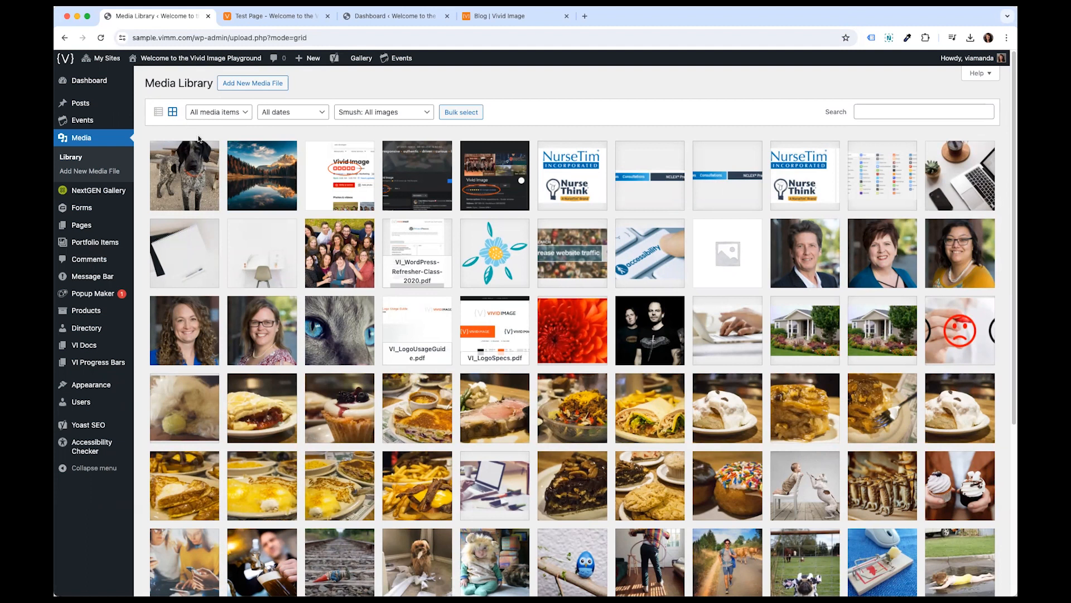
{"action": "left_click", "coordinate": [198, 177]}
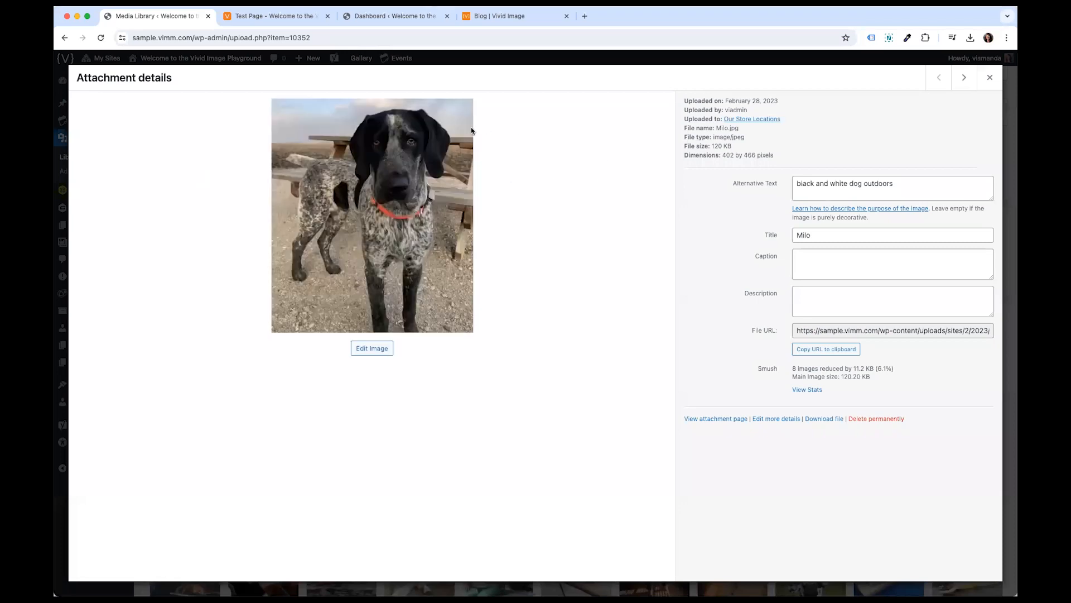
{"action": "left_click_drag", "start_coordinate": [684, 100], "coordinate": [775, 154]}
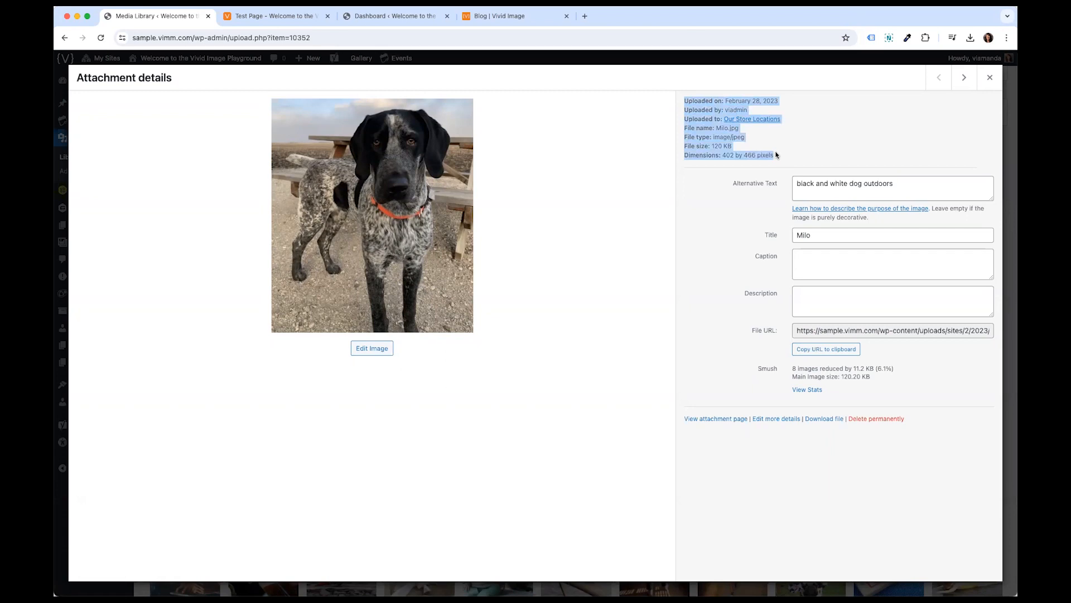
{"action": "left_click", "coordinate": [776, 155]}
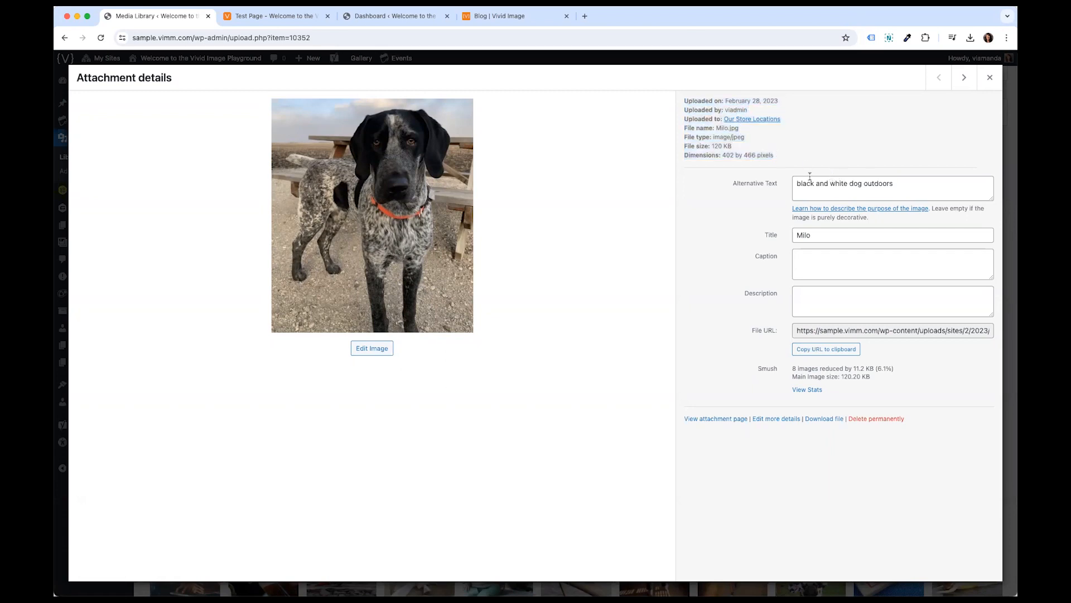
{"action": "left_click_drag", "start_coordinate": [796, 181], "coordinate": [934, 183]}
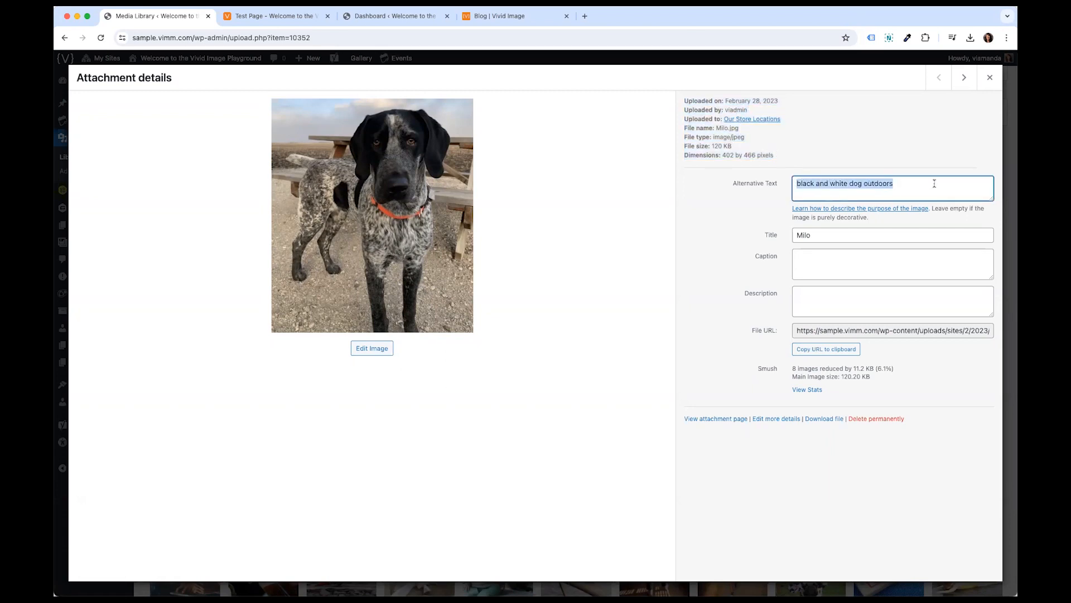
{"action": "left_click", "coordinate": [861, 328]}
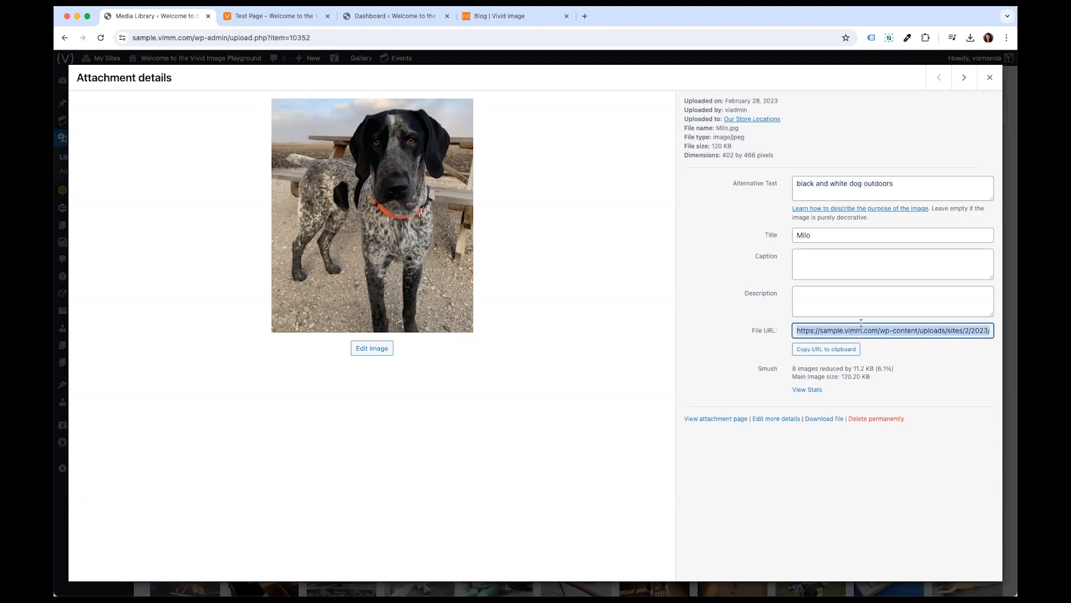
- Open the Milo image's file URL in a new browser tab, then return to the Media Library
{"action": "left_click", "coordinate": [584, 16]}
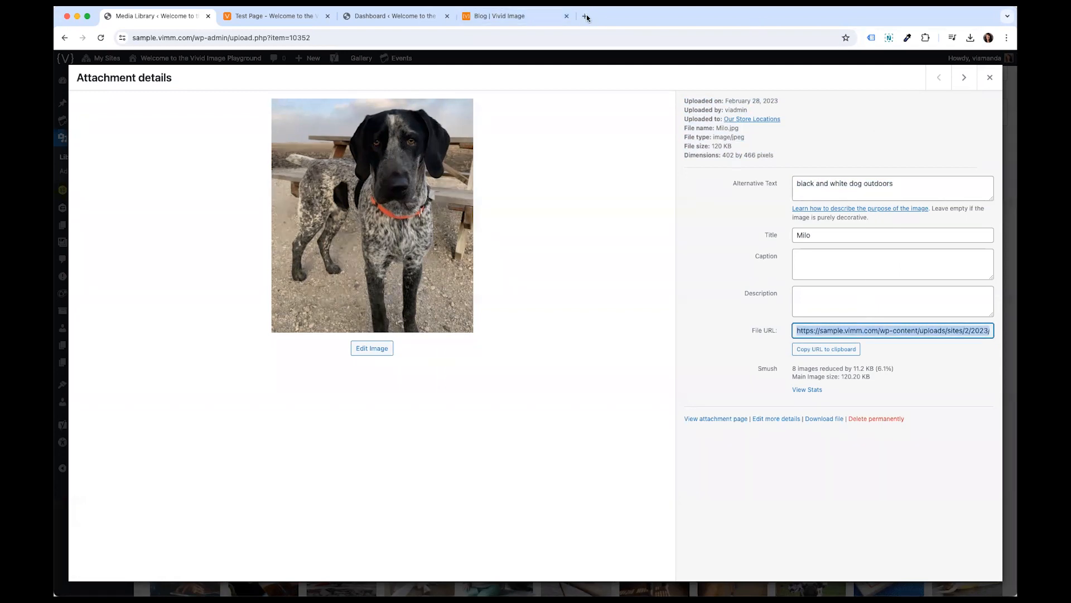
{"action": "type", "text": "https://sample.vimm.com/wp-content/uploads/sites/2/2023/02/Milo.jpg"}
{"action": "key", "text": "Return"}
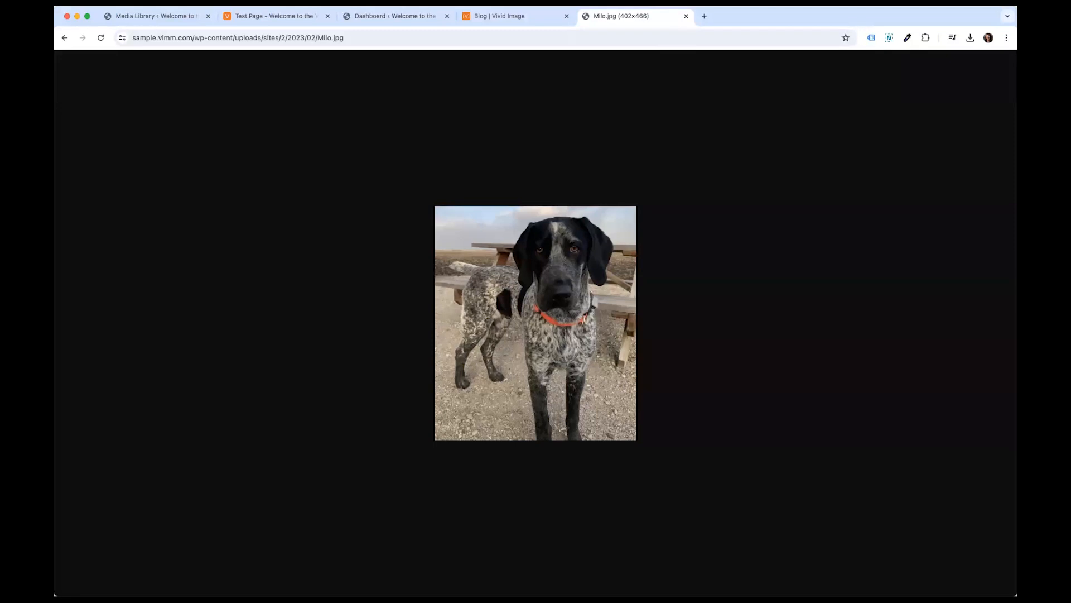
{"action": "left_click", "coordinate": [174, 17]}
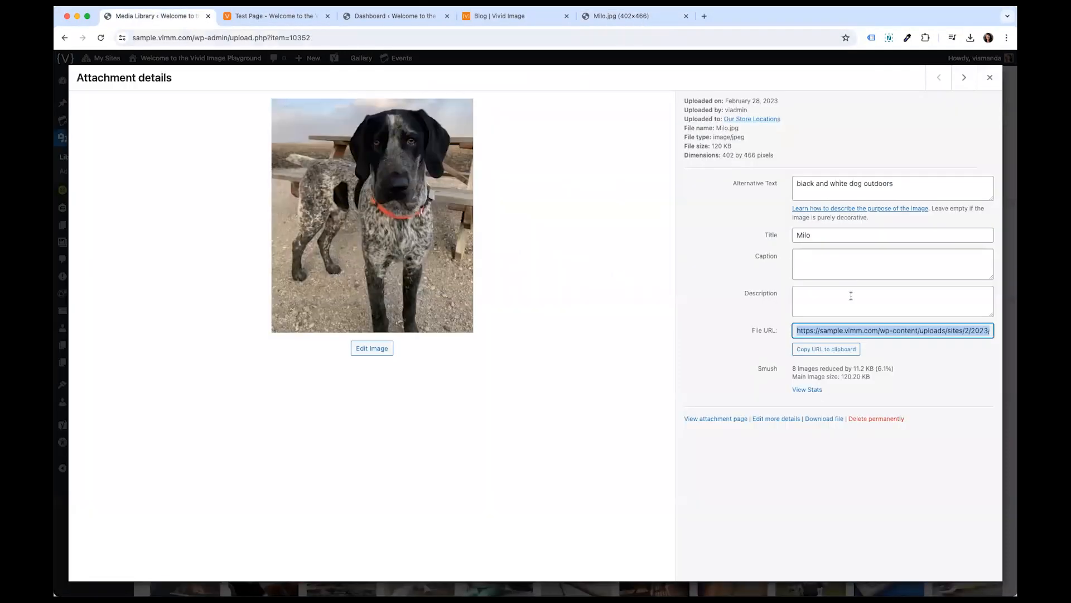
- Browse forwards and back through neighbouring attachments in the details view, then close it
{"action": "left_click", "coordinate": [958, 404]}
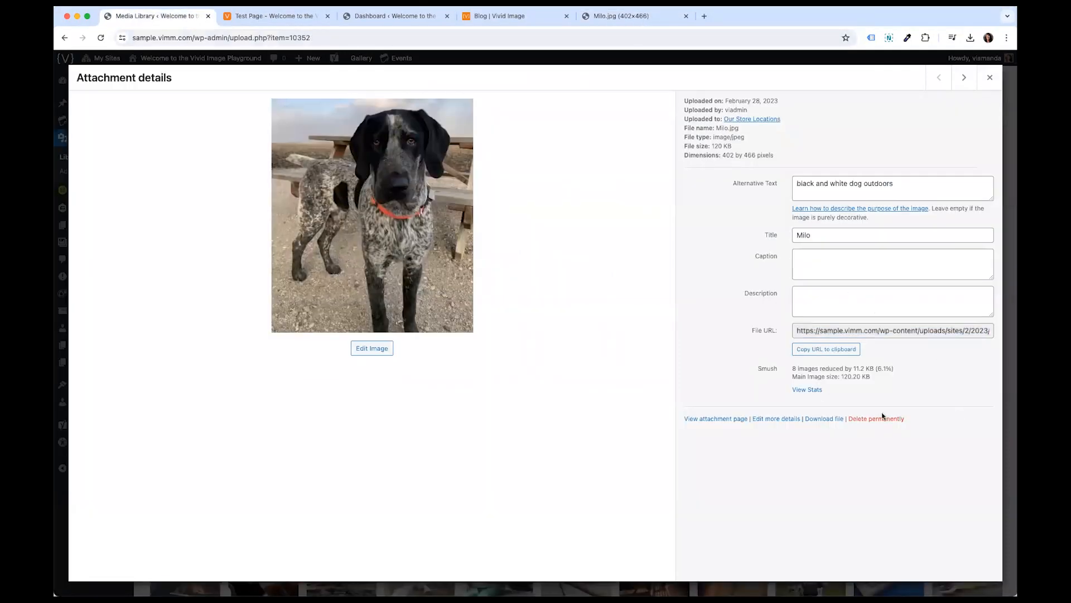
{"action": "left_click", "coordinate": [964, 78]}
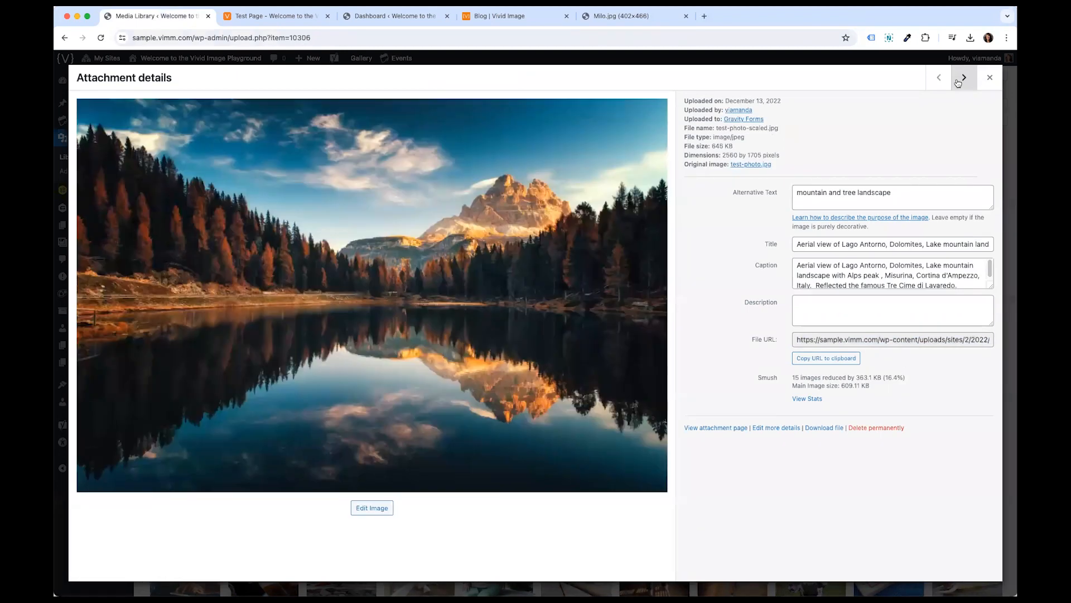
{"action": "left_click", "coordinate": [964, 78]}
{"action": "left_click", "coordinate": [960, 81]}
{"action": "left_click", "coordinate": [963, 78]}
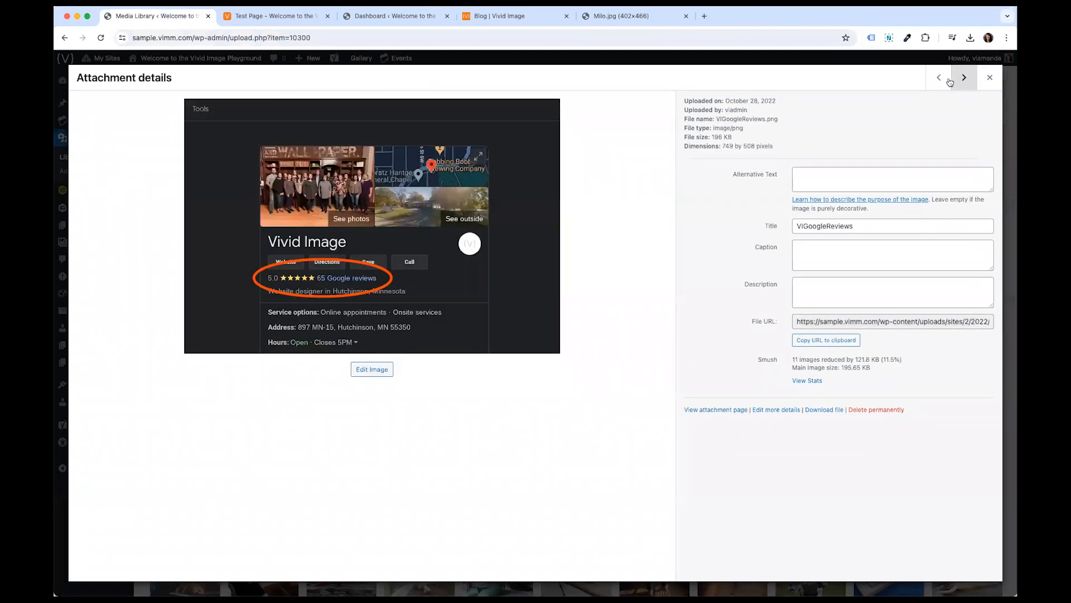
{"action": "left_click", "coordinate": [942, 79]}
{"action": "left_click", "coordinate": [942, 81]}
{"action": "left_click", "coordinate": [964, 79]}
{"action": "left_click", "coordinate": [963, 79]}
{"action": "left_click", "coordinate": [984, 84]}
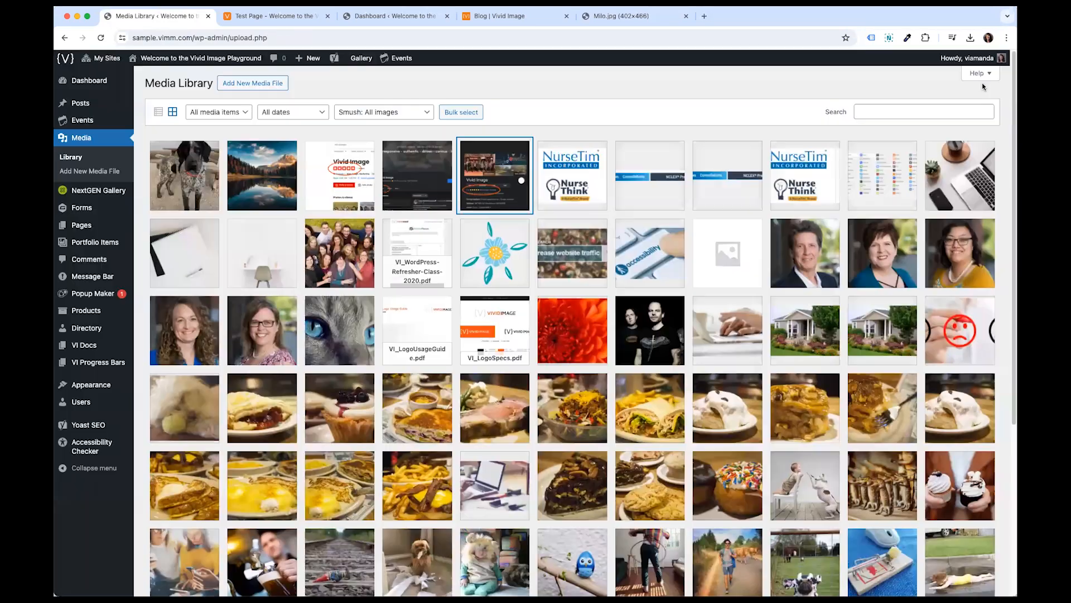
- Bulk-select the first five media items, then cancel the bulk selection
{"action": "left_click", "coordinate": [477, 114]}
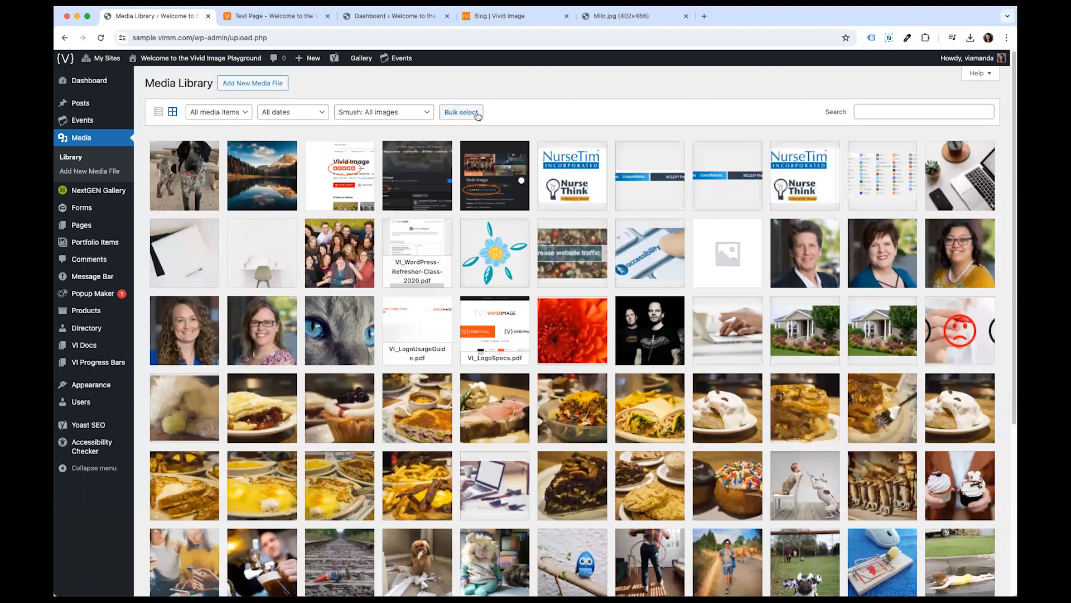
{"action": "left_click", "coordinate": [476, 114]}
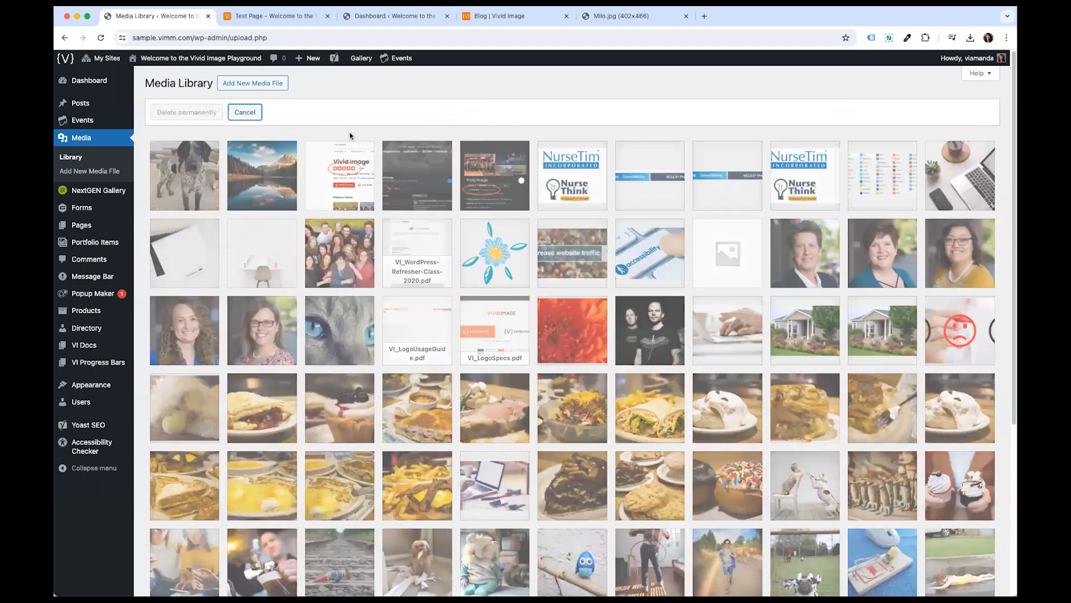
{"action": "left_click", "coordinate": [187, 173]}
{"action": "left_click", "coordinate": [332, 177]}
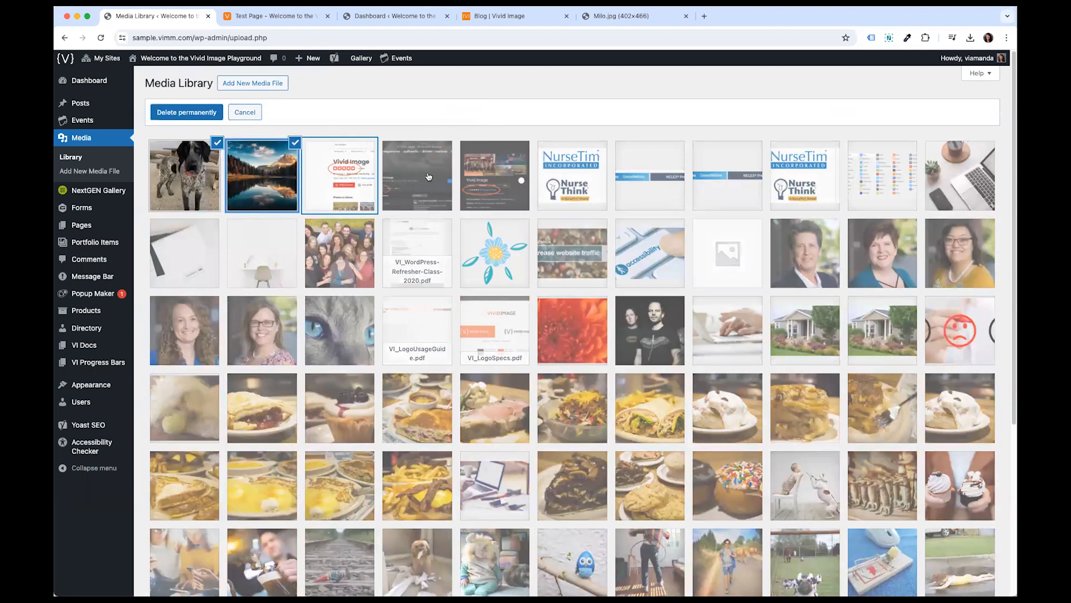
{"action": "left_click", "coordinate": [430, 177]}
{"action": "left_click", "coordinate": [486, 176]}
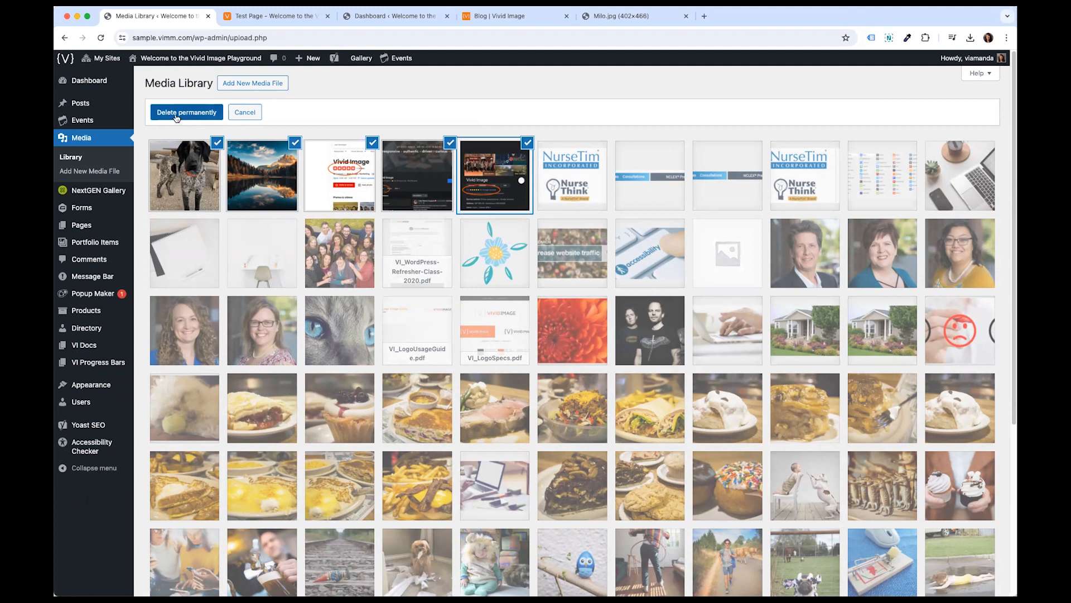
{"action": "left_click", "coordinate": [244, 112]}
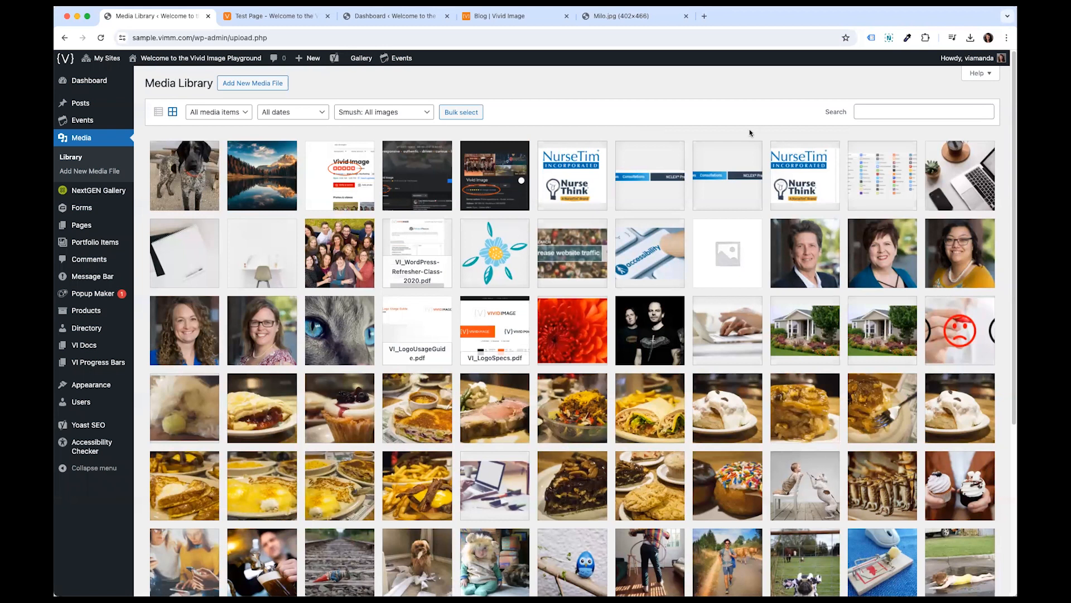
- Upload the Vivid Image team photo to the Media Library and open its details
{"action": "left_click_drag", "start_coordinate": [1015, 240], "coordinate": [425, 189]}
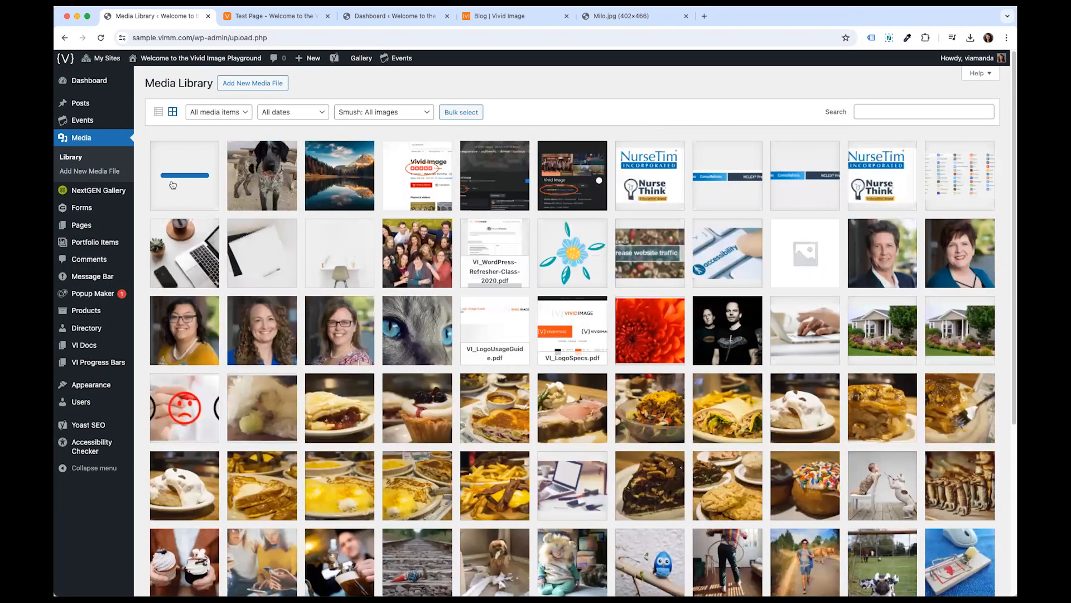
{"action": "left_click", "coordinate": [173, 185]}
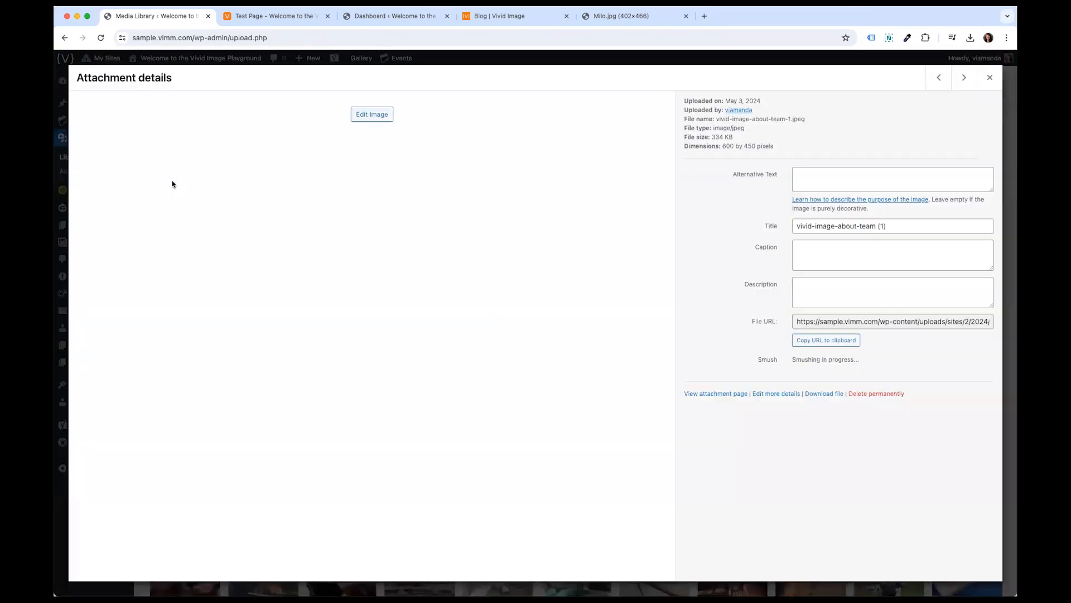
- Set the team photo's alternative text to vivid image team and close the details
{"action": "left_click", "coordinate": [820, 178]}
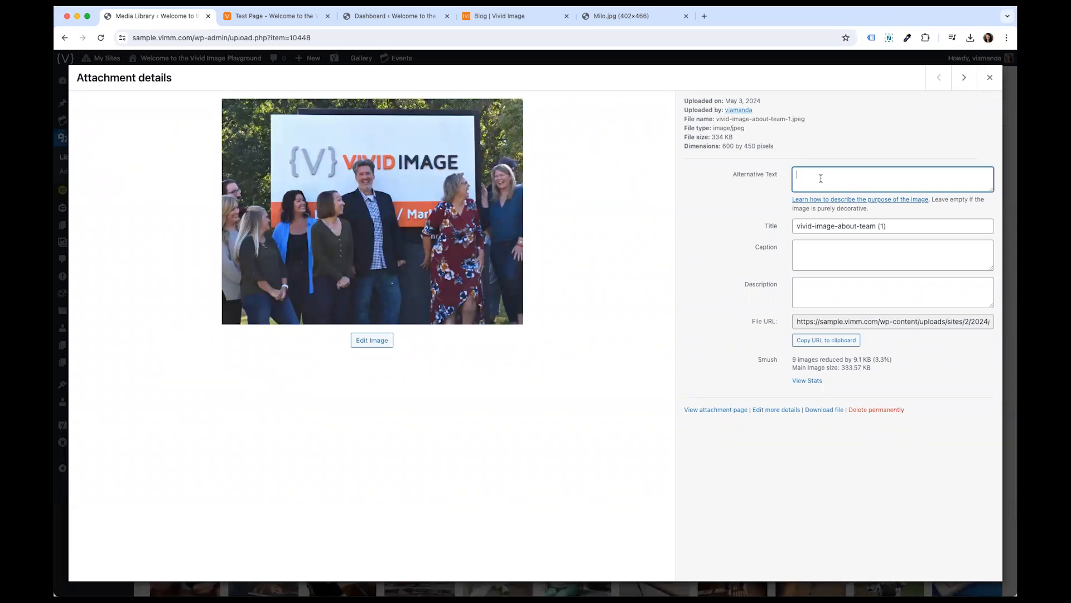
{"action": "type", "text": "vivid image team"}
{"action": "triple_click", "coordinate": [872, 171]}
{"action": "left_click", "coordinate": [871, 173]}
{"action": "triple_click", "coordinate": [870, 173]}
{"action": "left_click", "coordinate": [818, 176]}
{"action": "left_click", "coordinate": [990, 82]}
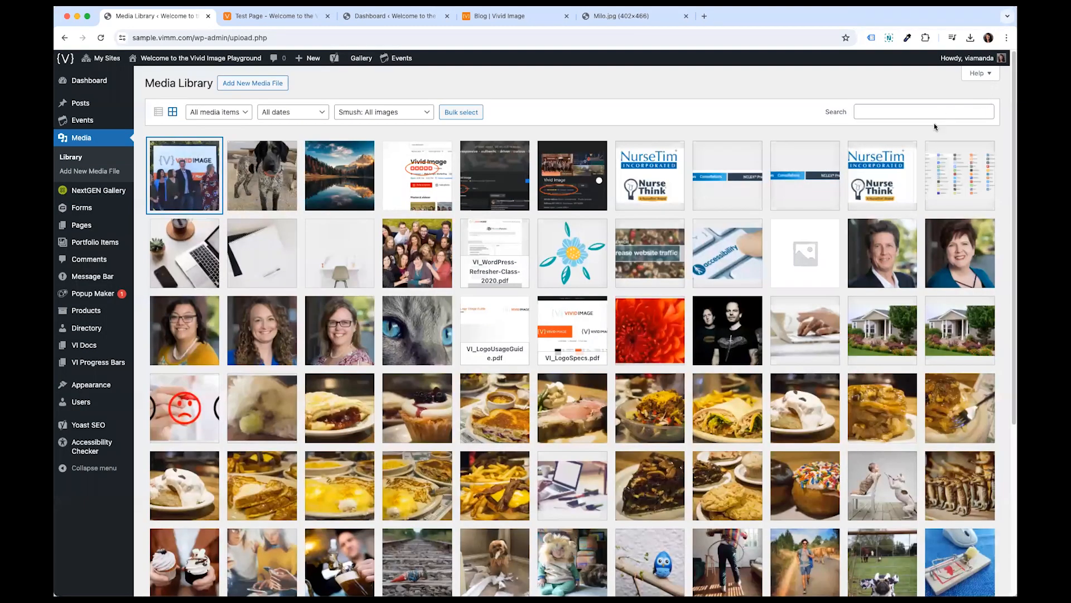
- On the Images page, upload the team photo with alt text vivid image team and insert it into the content
{"action": "left_click", "coordinate": [119, 229]}
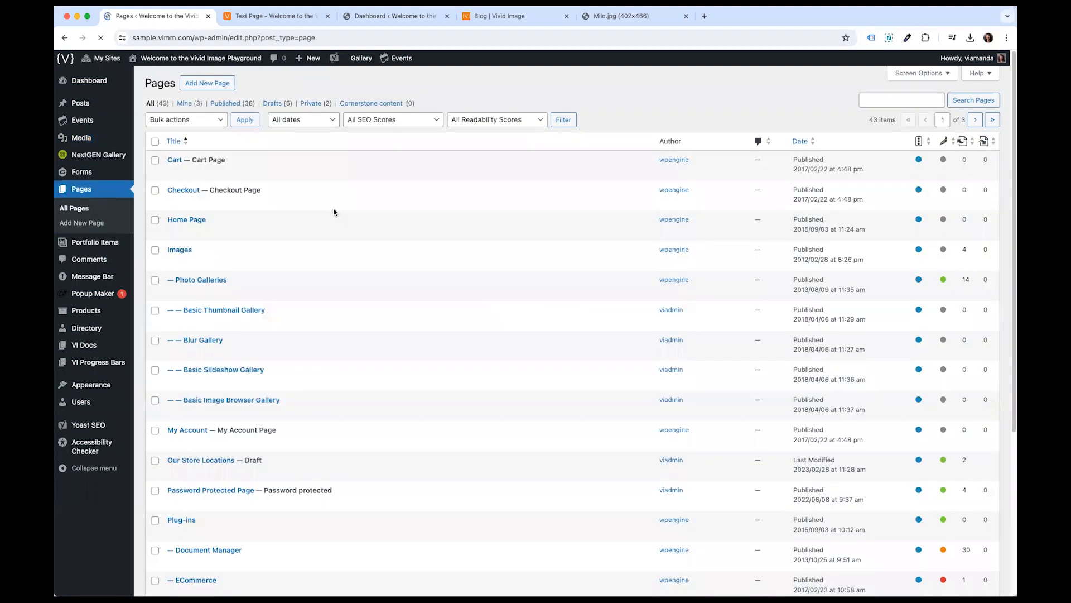
{"action": "left_click", "coordinate": [181, 249]}
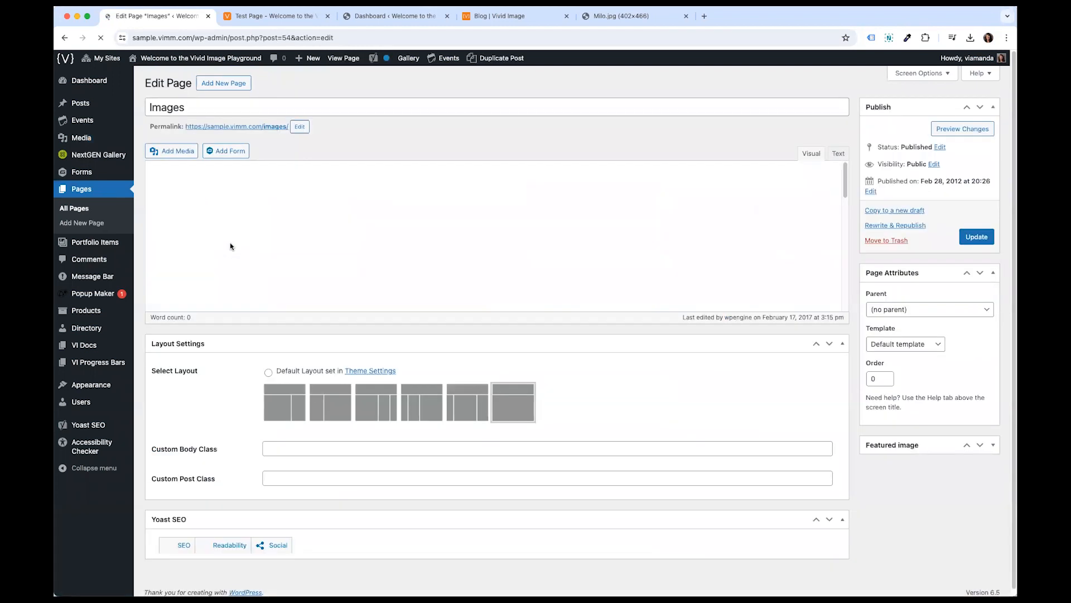
{"action": "left_click", "coordinate": [374, 244]}
{"action": "key", "text": "Return"}
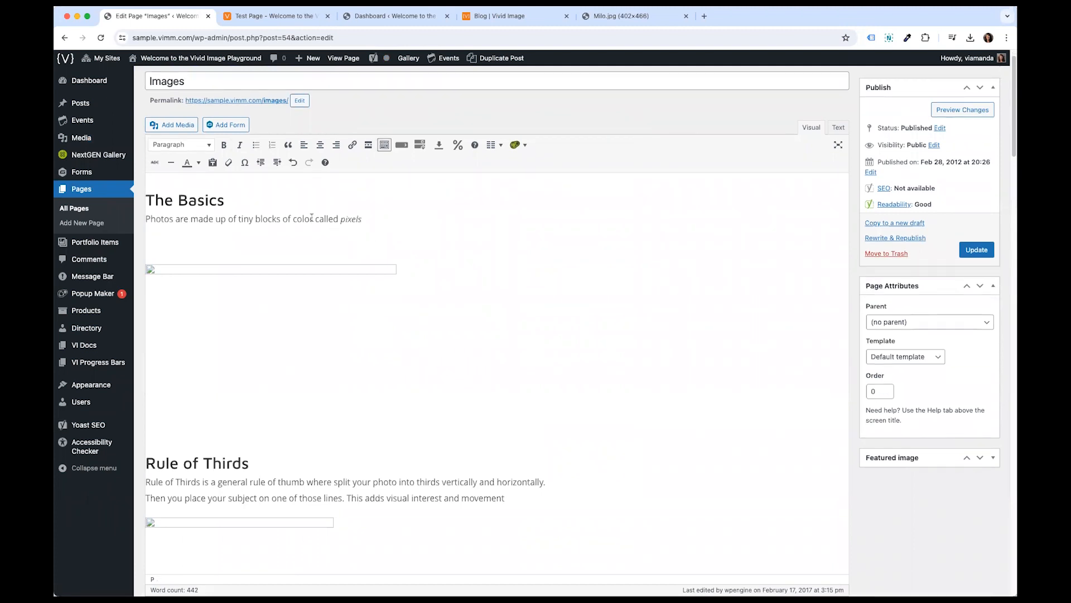
{"action": "left_click", "coordinate": [174, 125]}
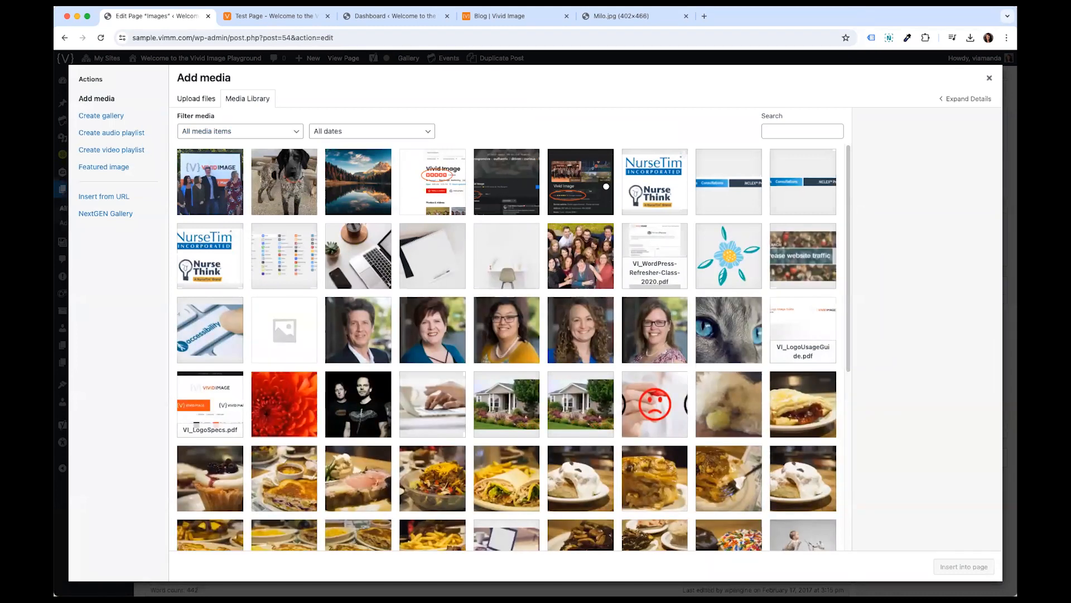
{"action": "left_click_drag", "start_coordinate": [1002, 226], "coordinate": [295, 178]}
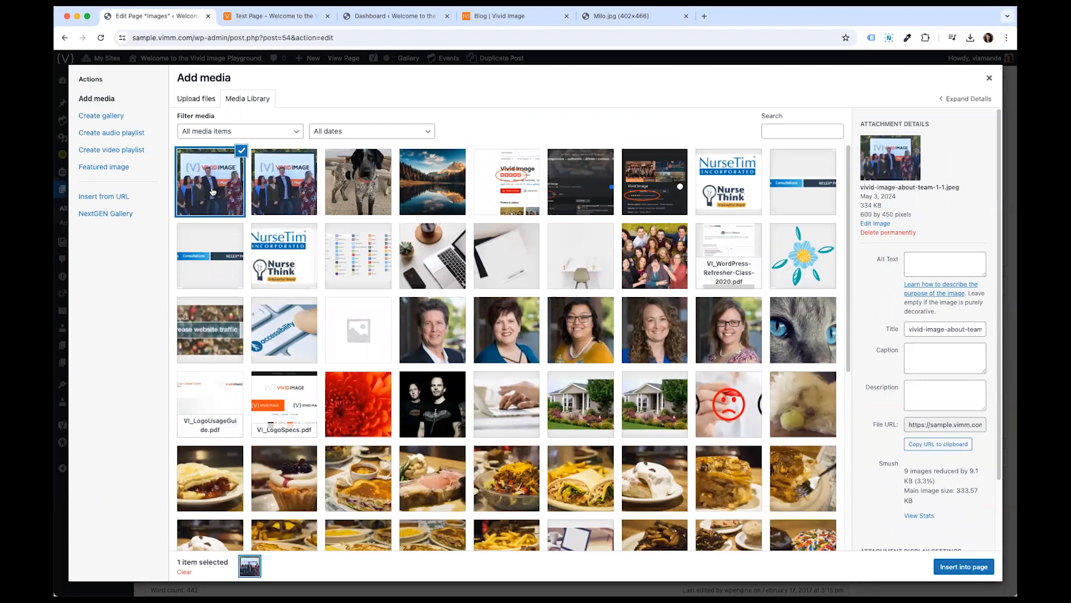
{"action": "left_click", "coordinate": [952, 259]}
{"action": "type", "text": "vivid image team"}
{"action": "left_click", "coordinate": [963, 566]}
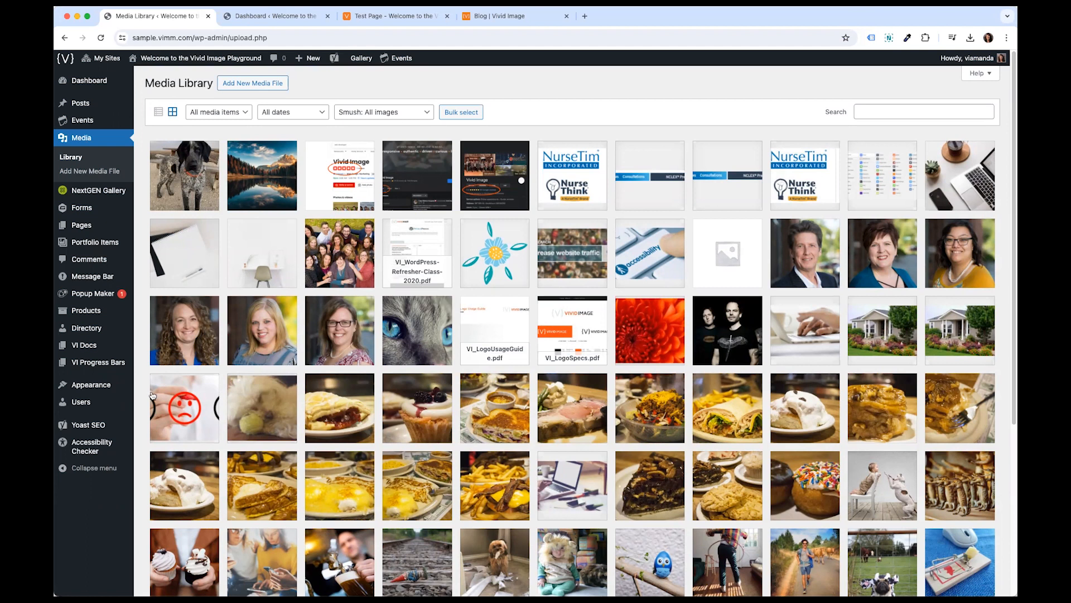
- Open the navigation Menus screen and load the Secondary Nav menu for editing
{"action": "mouse_move", "coordinate": [103, 388]}
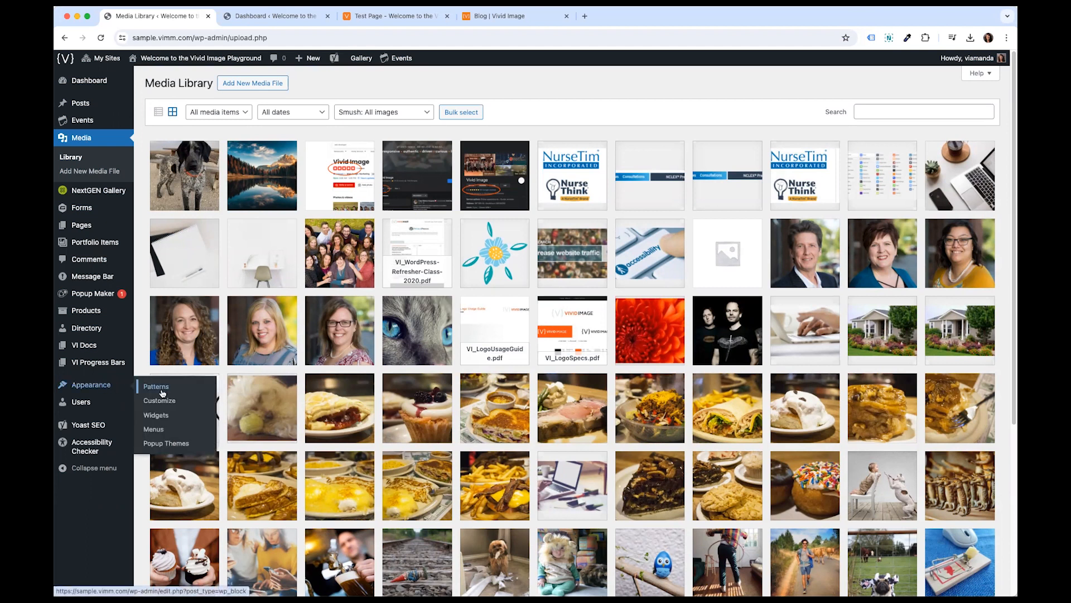
{"action": "left_click", "coordinate": [158, 429]}
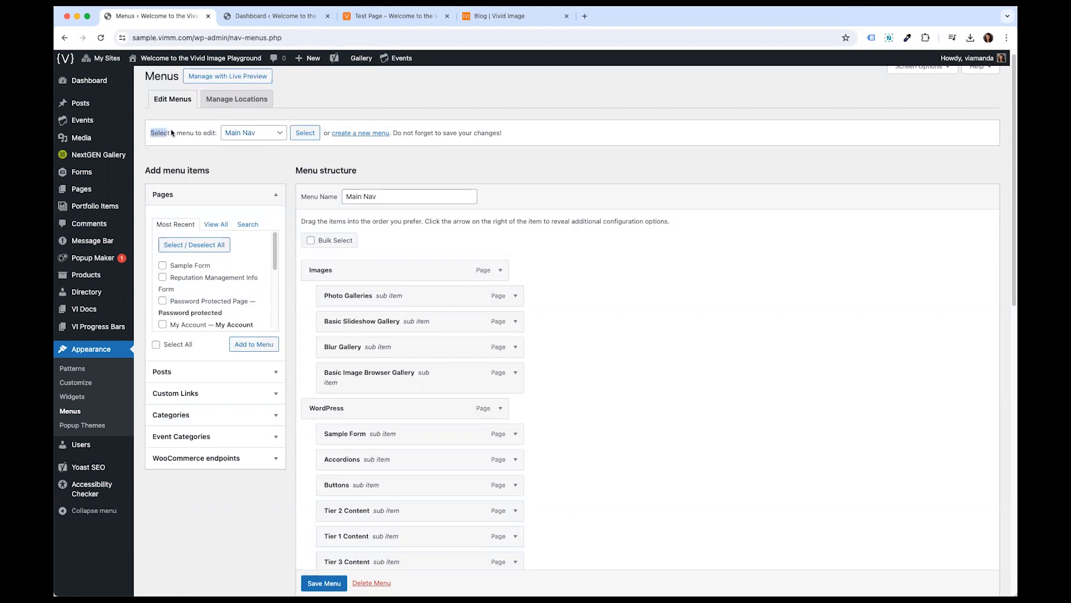
{"action": "left_click", "coordinate": [213, 141]}
{"action": "left_click", "coordinate": [247, 136]}
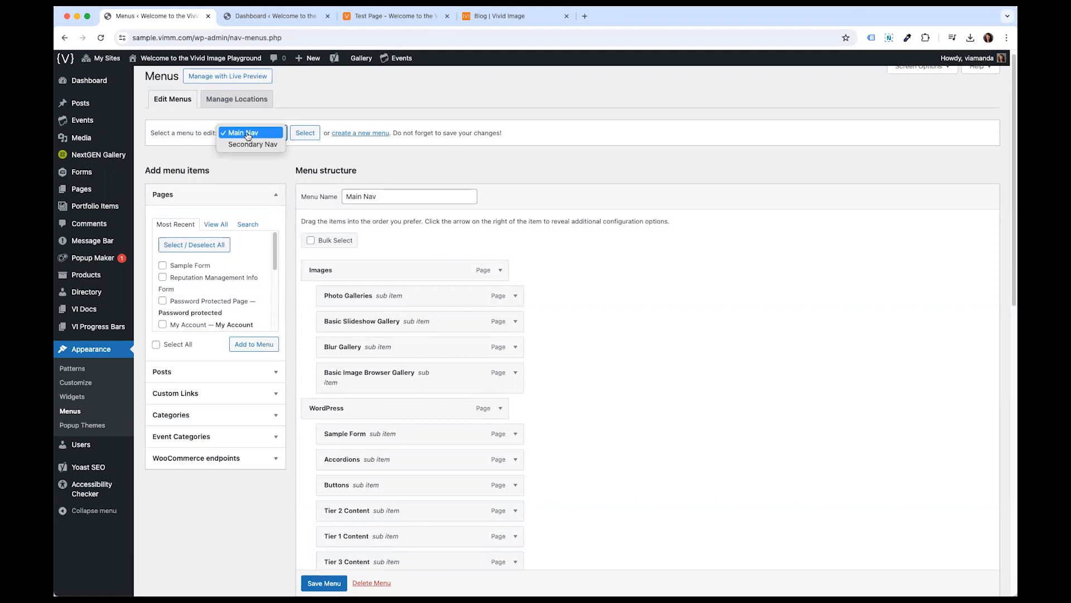
{"action": "left_click", "coordinate": [249, 144]}
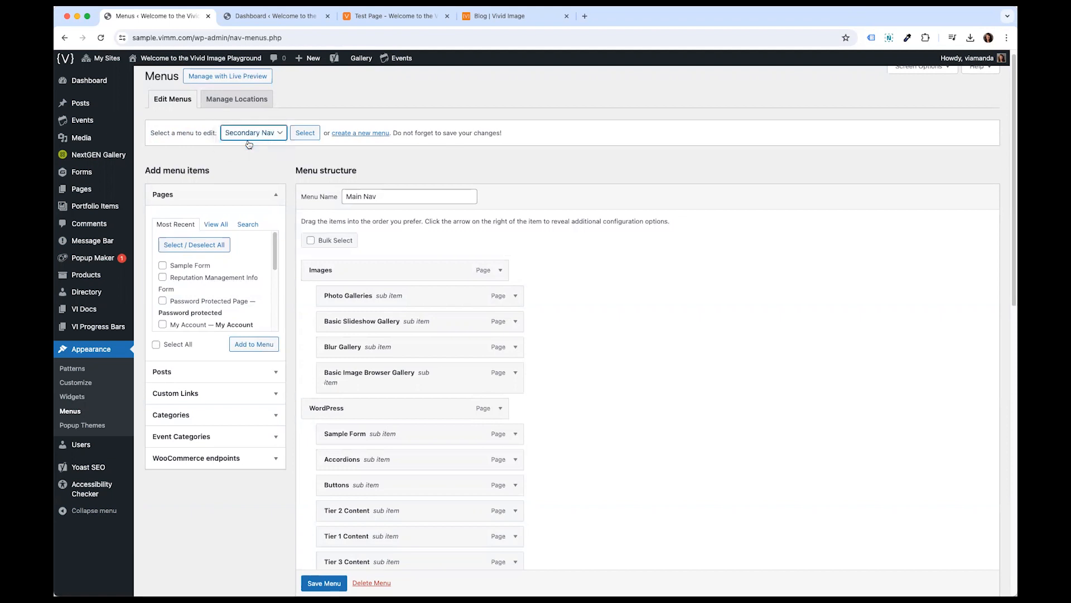
{"action": "left_click", "coordinate": [304, 135]}
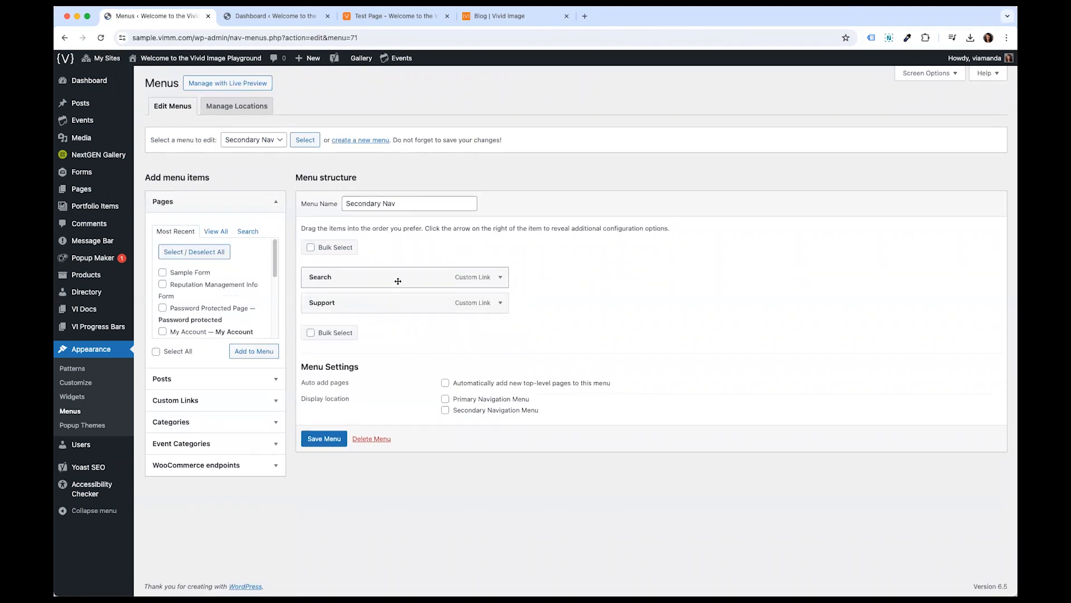
- Preview the Images dropdown in the Test Page's main navigation
{"action": "left_click", "coordinate": [408, 21]}
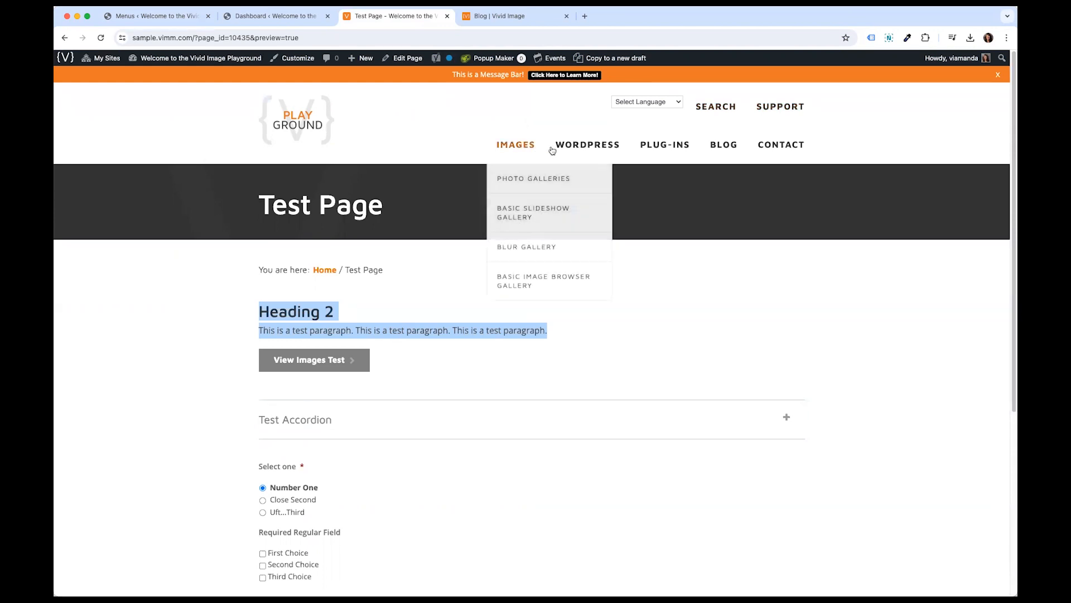
{"action": "mouse_move", "coordinate": [735, 148]}
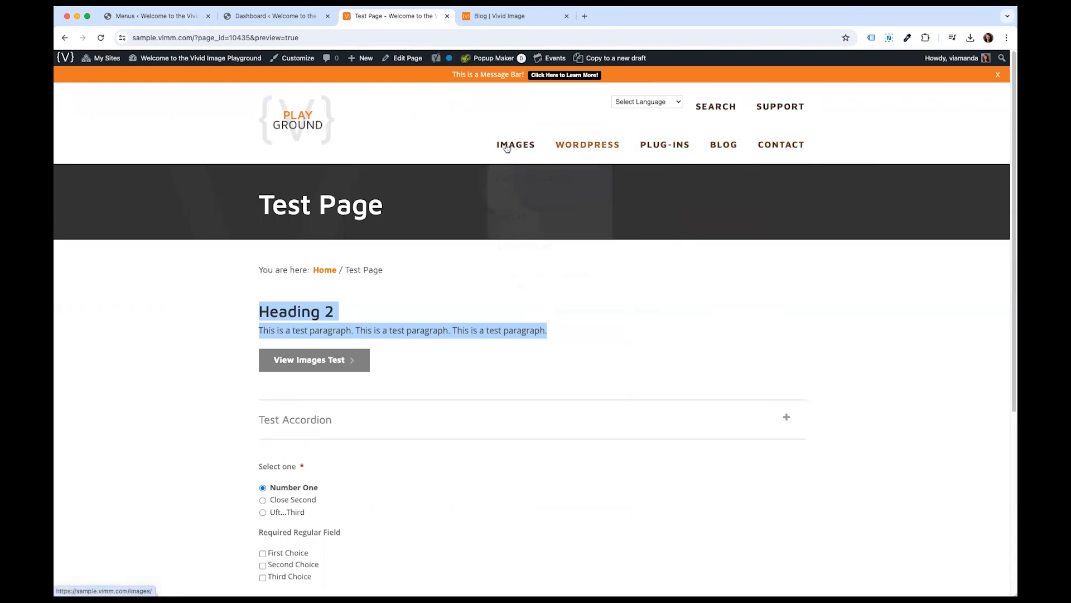
{"action": "left_click", "coordinate": [278, 19]}
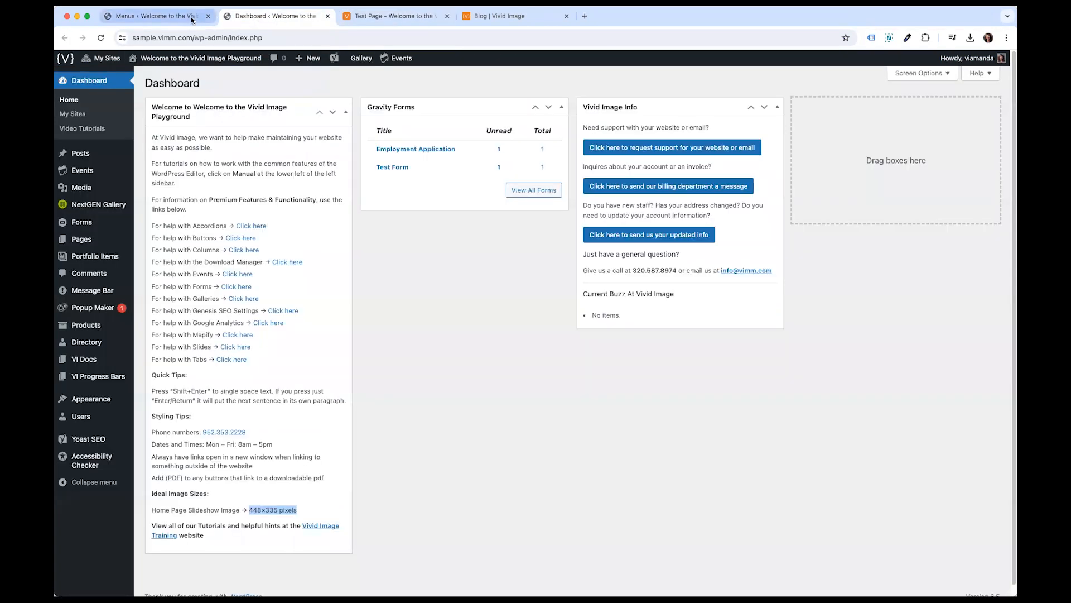
- Switch back to Menus and load the Main Nav menu structure
{"action": "left_click", "coordinate": [159, 16]}
{"action": "left_click", "coordinate": [276, 135]}
{"action": "left_click", "coordinate": [260, 129]}
{"action": "left_click", "coordinate": [305, 144]}
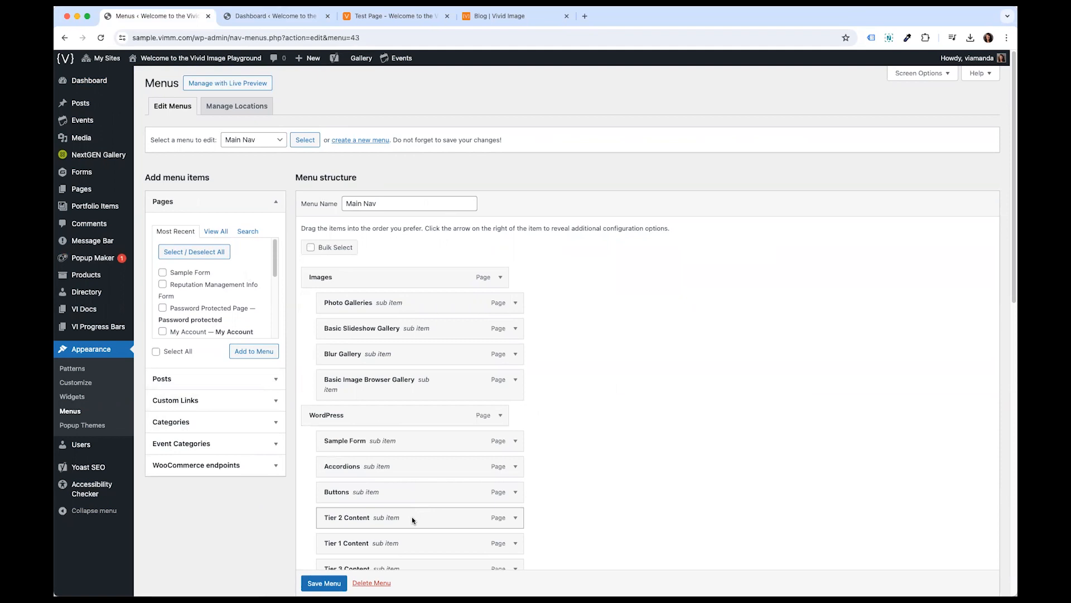
{"action": "scroll", "coordinate": [413, 519], "scroll_direction": "down", "scroll_amount": 1}
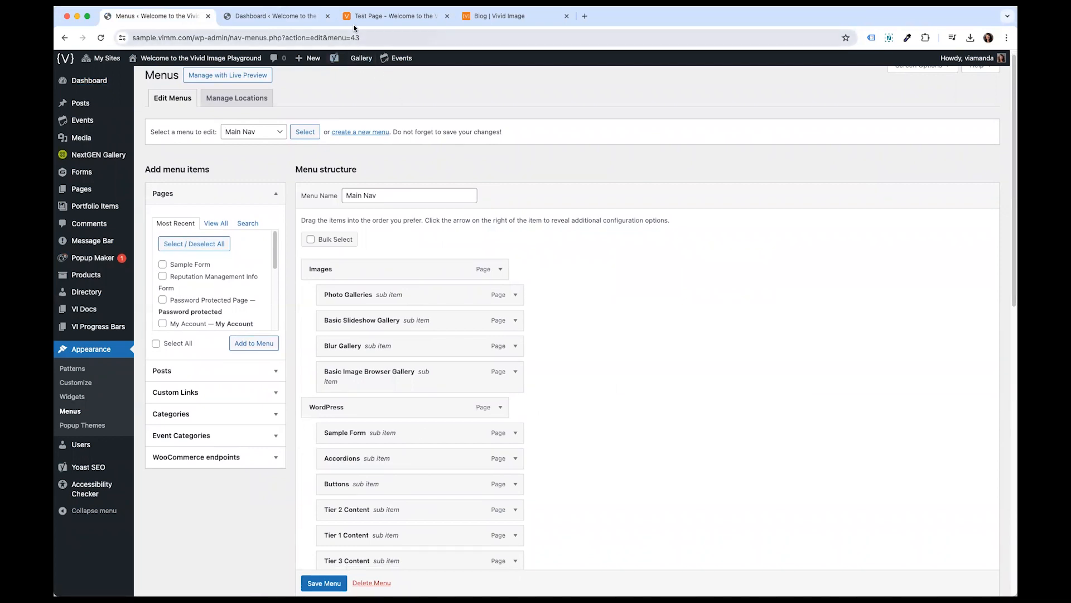
- Compare the Test Page's navigation bar items with the Main Nav menu structure
{"action": "left_click_drag", "start_coordinate": [399, 17], "coordinate": [279, 17]}
{"action": "left_click", "coordinate": [433, 137]}
{"action": "left_click_drag", "start_coordinate": [434, 138], "coordinate": [899, 137]}
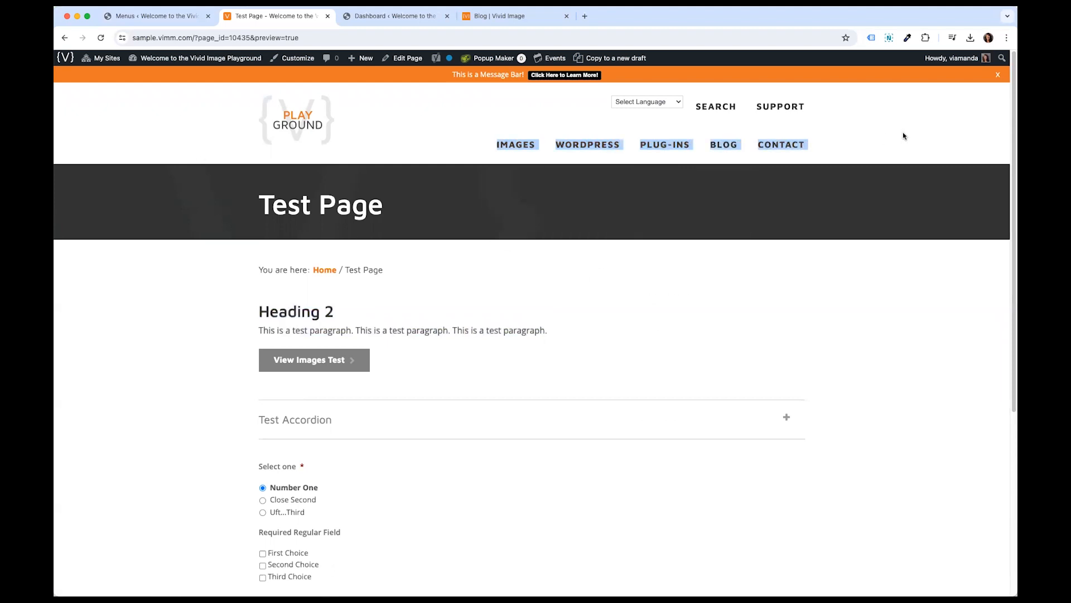
{"action": "left_click", "coordinate": [903, 135]}
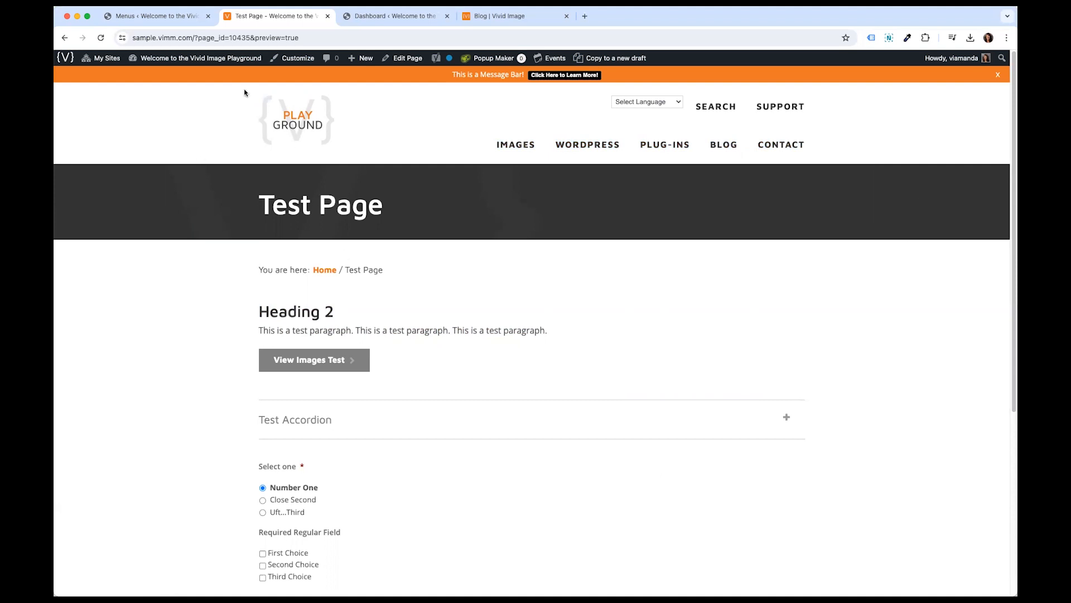
{"action": "left_click", "coordinate": [186, 16]}
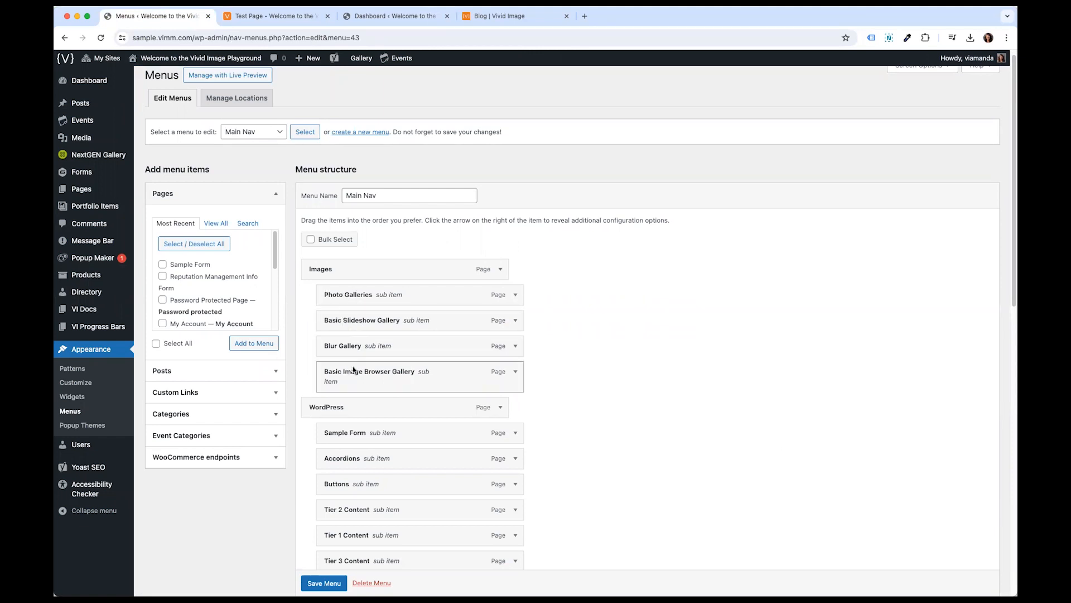
- Review the whole Main Nav hierarchy while switching between it and the live Test Page navigation
{"action": "left_click", "coordinate": [256, 16]}
{"action": "mouse_move", "coordinate": [529, 145]}
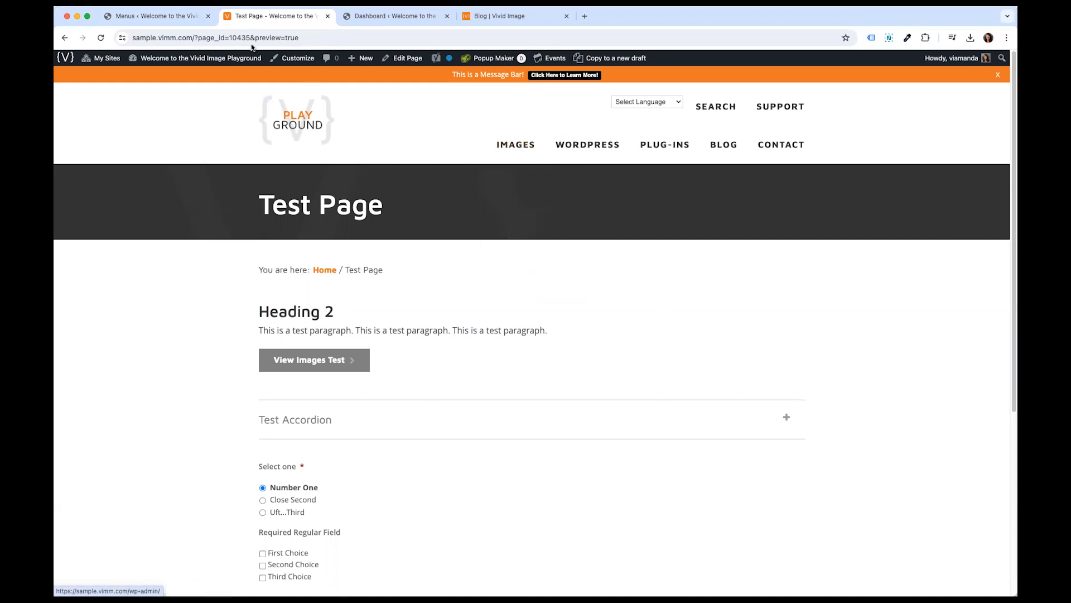
{"action": "left_click", "coordinate": [156, 16]}
{"action": "scroll", "coordinate": [351, 423], "scroll_direction": "down", "scroll_amount": 2}
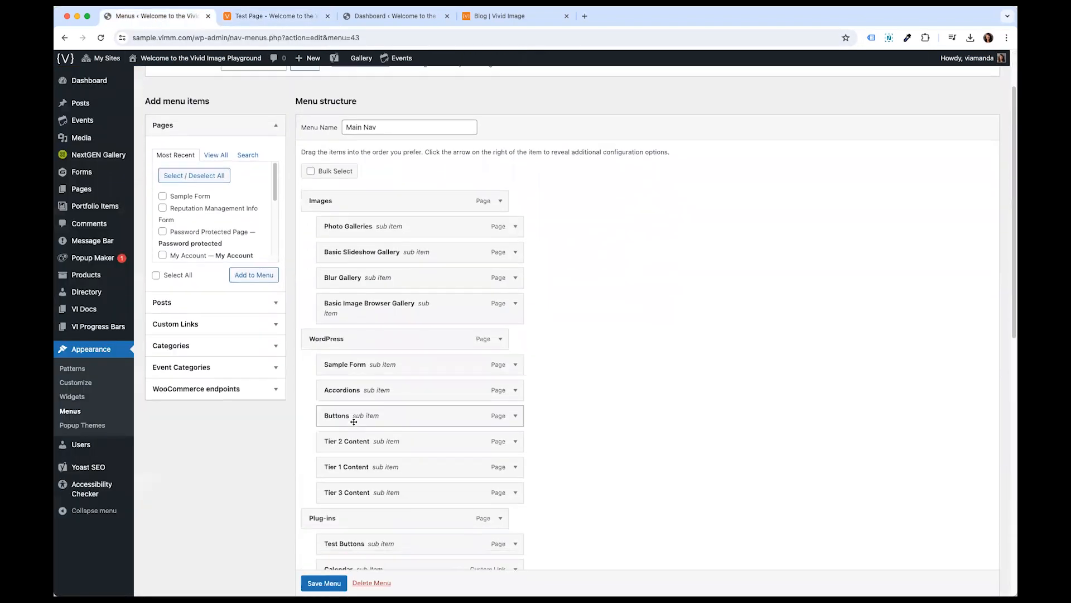
{"action": "scroll", "coordinate": [355, 338], "scroll_direction": "down", "scroll_amount": 1}
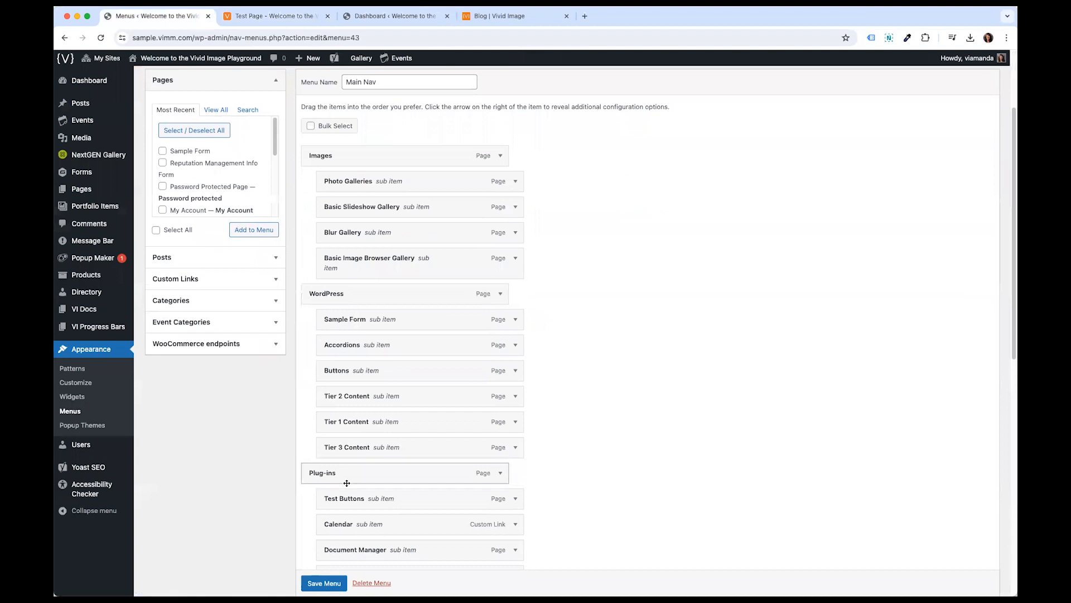
{"action": "left_click", "coordinate": [253, 16]}
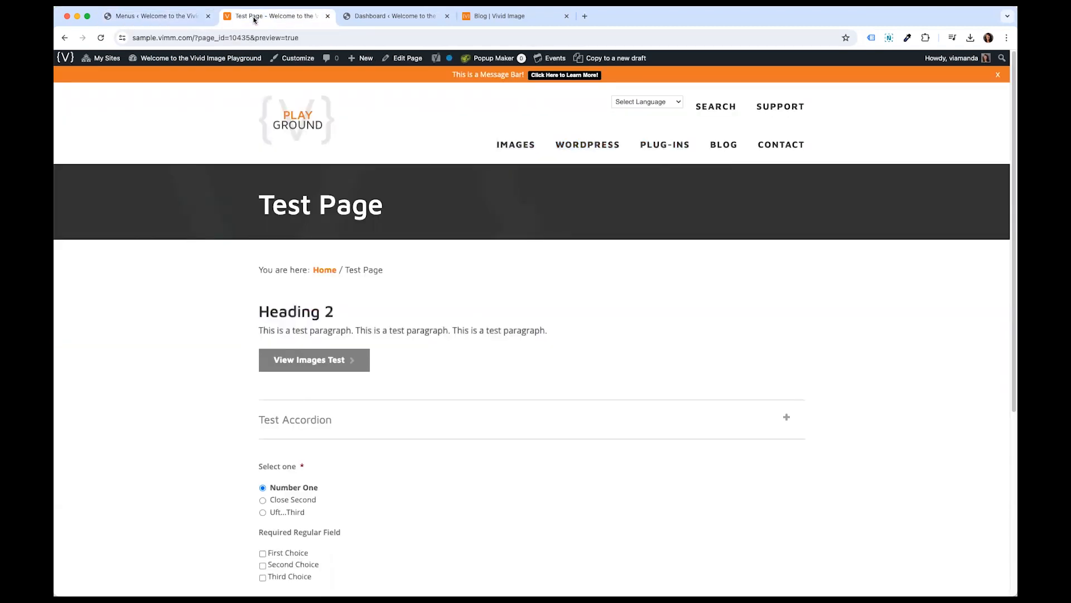
{"action": "mouse_move", "coordinate": [592, 146]}
{"action": "mouse_move", "coordinate": [674, 146]}
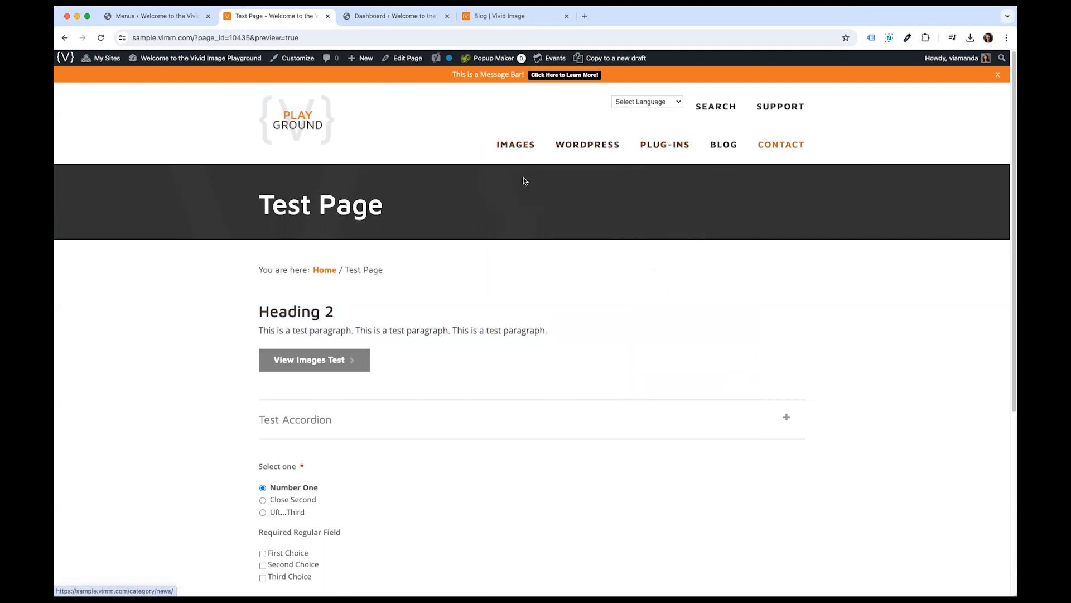
{"action": "left_click", "coordinate": [187, 18]}
{"action": "scroll", "coordinate": [547, 307], "scroll_direction": "down", "scroll_amount": 4}
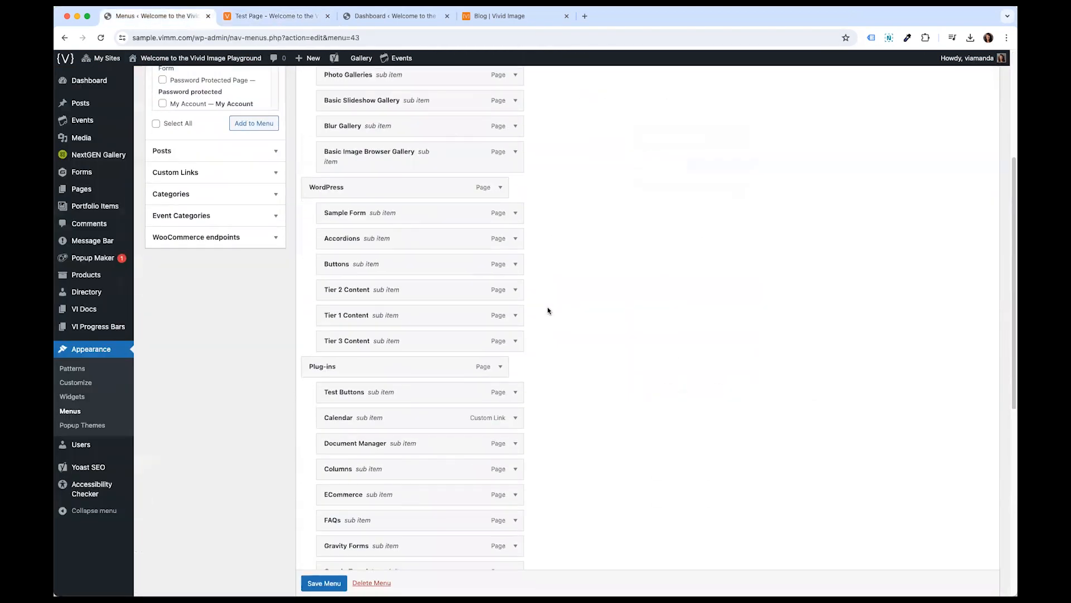
{"action": "scroll", "coordinate": [547, 311], "scroll_direction": "down", "scroll_amount": 4}
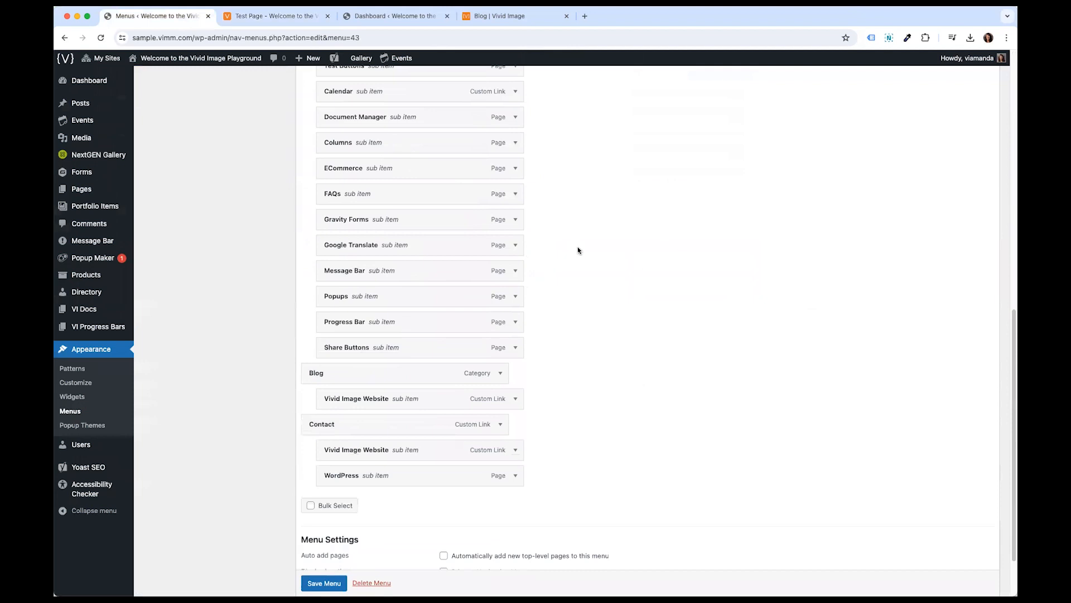
{"action": "scroll", "coordinate": [596, 254], "scroll_direction": "up", "scroll_amount": 2}
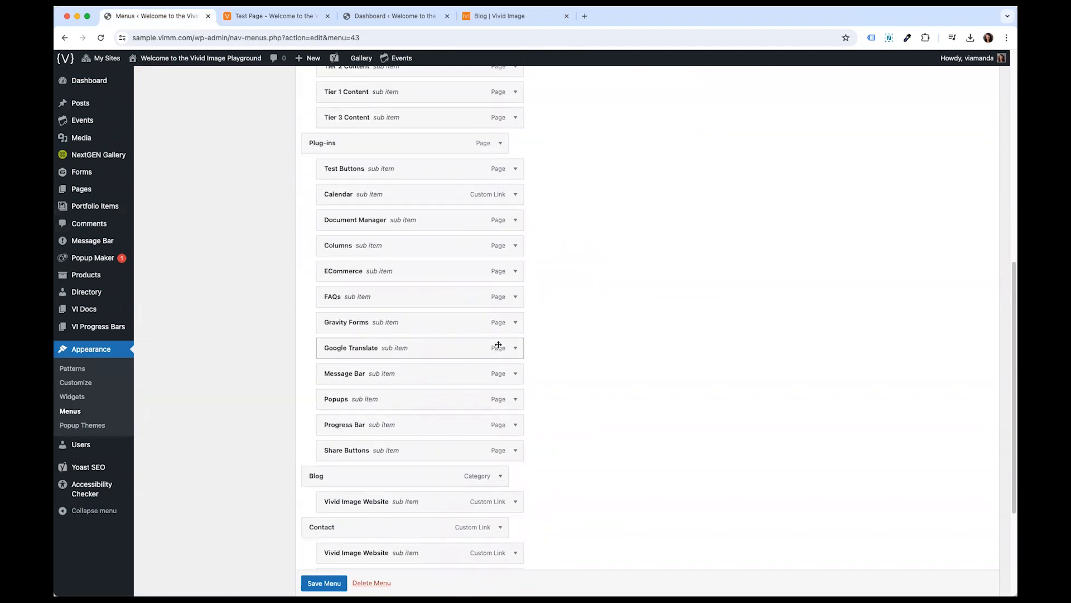
{"action": "scroll", "coordinate": [596, 319], "scroll_direction": "down", "scroll_amount": 1}
{"action": "scroll", "coordinate": [596, 320], "scroll_direction": "up", "scroll_amount": 9}
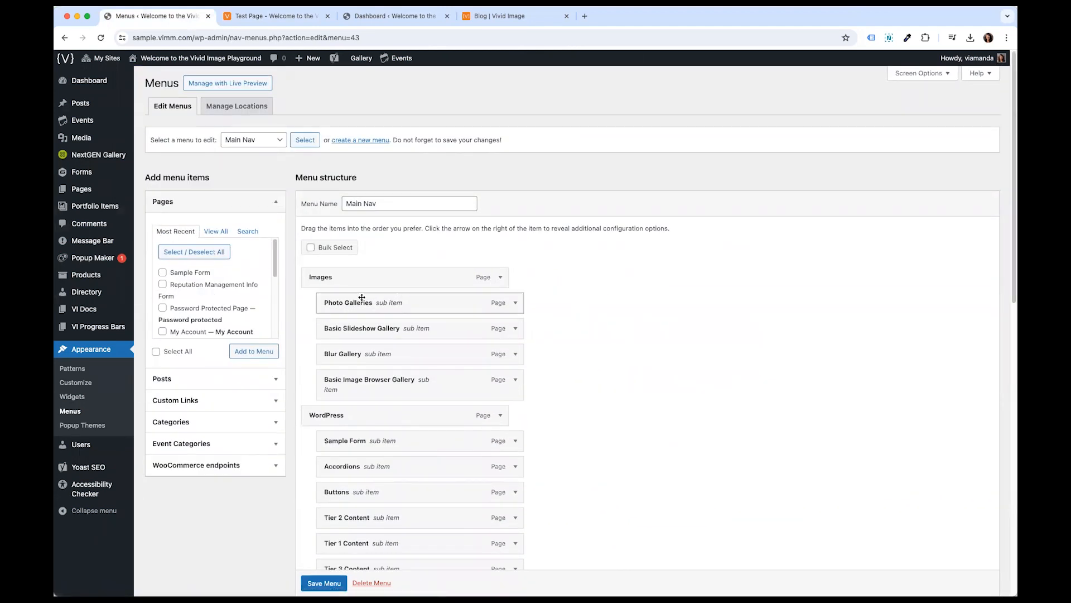
{"action": "scroll", "coordinate": [366, 400], "scroll_direction": "down", "scroll_amount": 5}
{"action": "scroll", "coordinate": [366, 398], "scroll_direction": "up", "scroll_amount": 5}
- Drag Basic Image Browser Gallery to the top of the Images submenu and back to the bottom
{"action": "left_click_drag", "start_coordinate": [430, 381], "coordinate": [424, 295]}
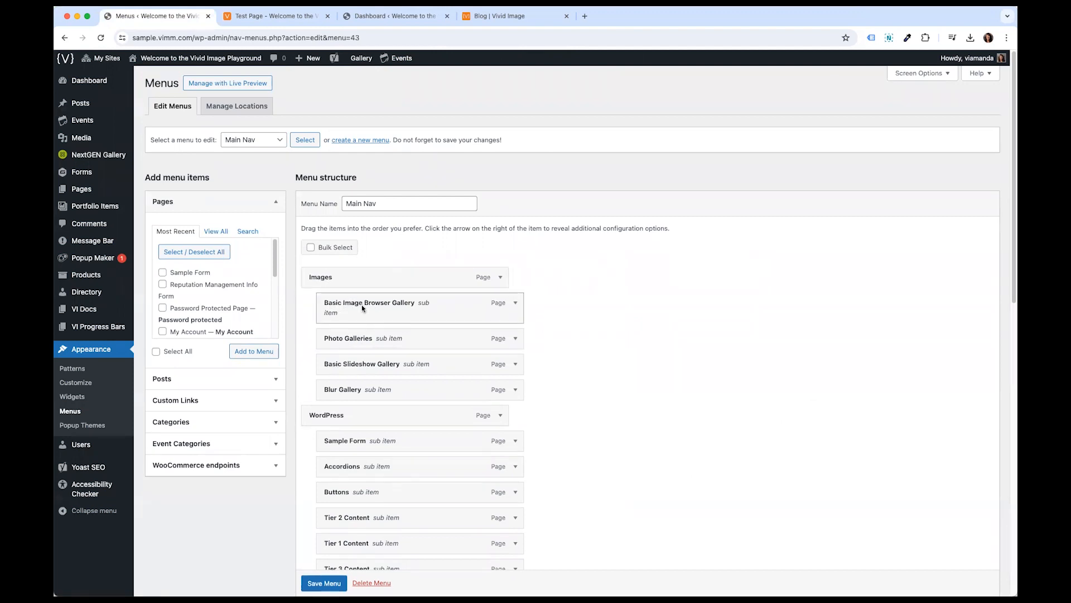
{"action": "left_click_drag", "start_coordinate": [353, 306], "coordinate": [364, 380]}
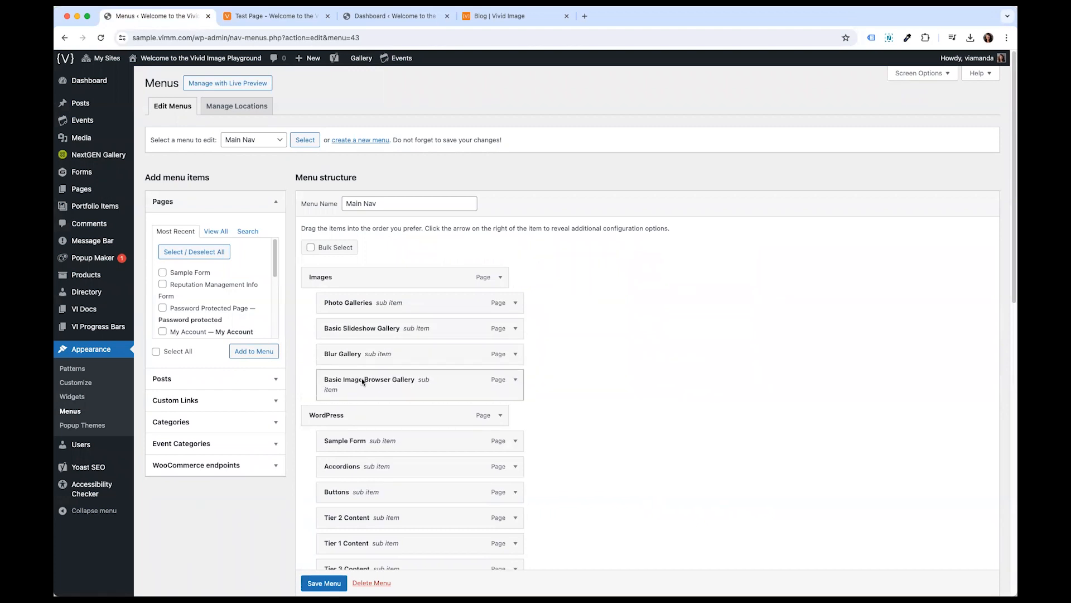
- Move Basic Image Browser Gallery up two places and back down with its item's move options
{"action": "left_click", "coordinate": [513, 383]}
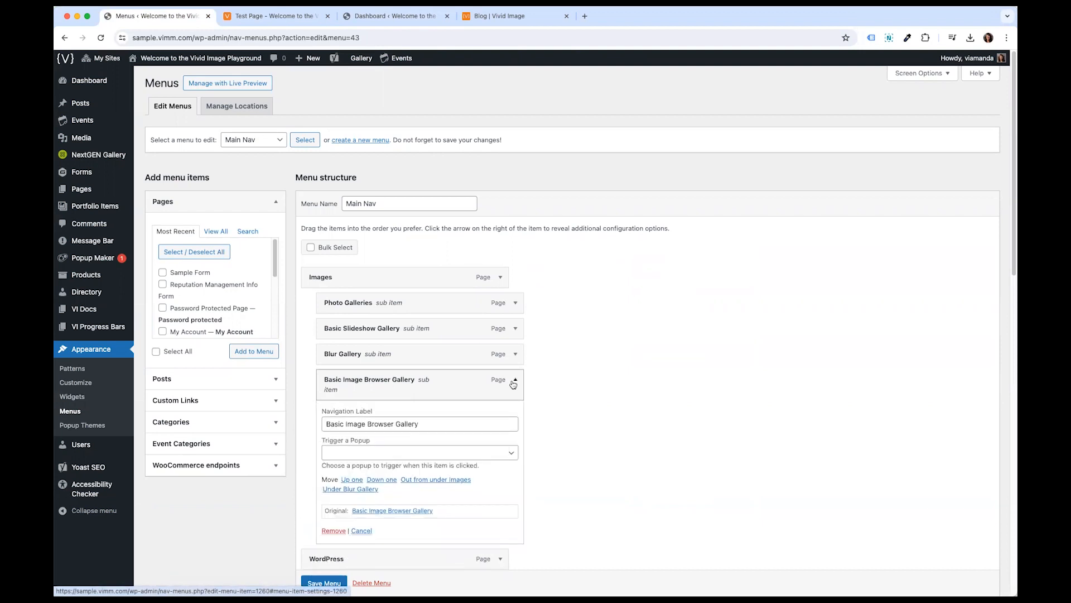
{"action": "scroll", "coordinate": [502, 390], "scroll_direction": "down", "scroll_amount": 2}
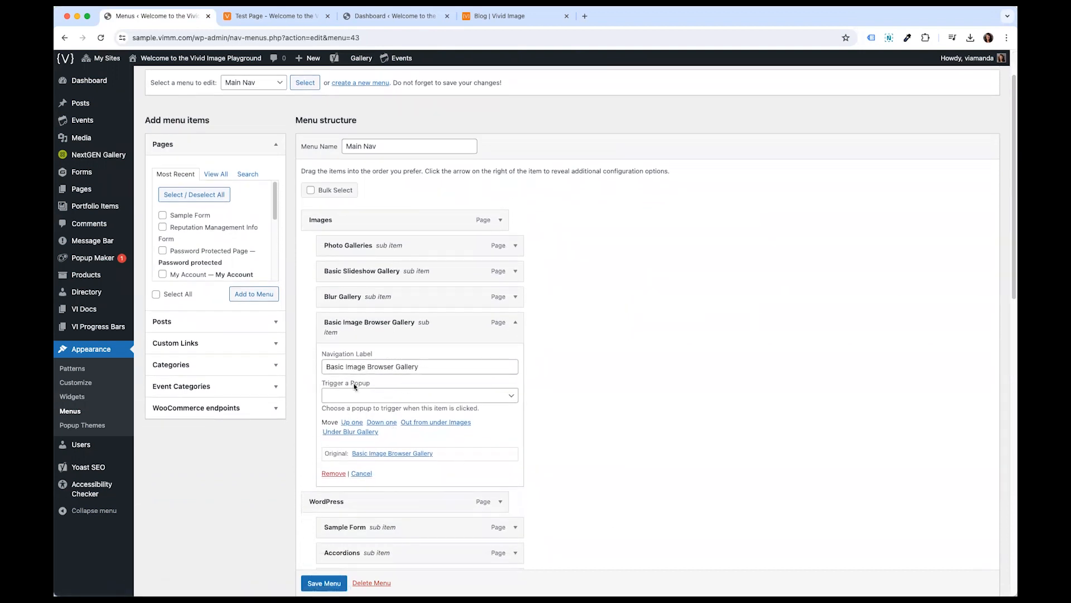
{"action": "left_click_drag", "start_coordinate": [323, 423], "coordinate": [337, 423]}
{"action": "left_click", "coordinate": [336, 423]}
{"action": "left_click", "coordinate": [352, 422]}
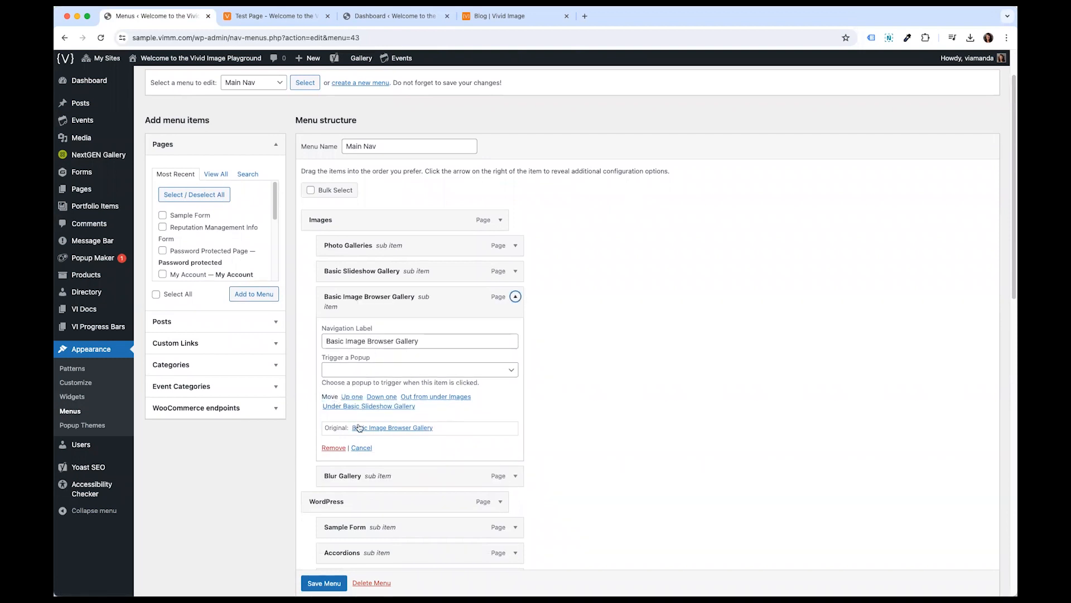
{"action": "left_click", "coordinate": [352, 397]}
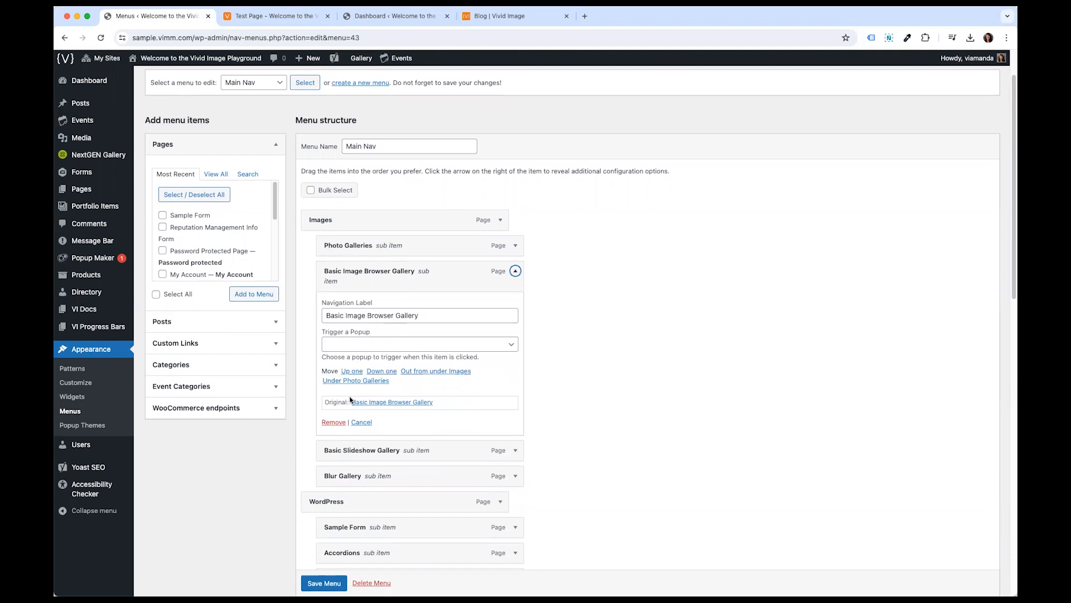
{"action": "left_click", "coordinate": [386, 372]}
{"action": "left_click", "coordinate": [385, 396]}
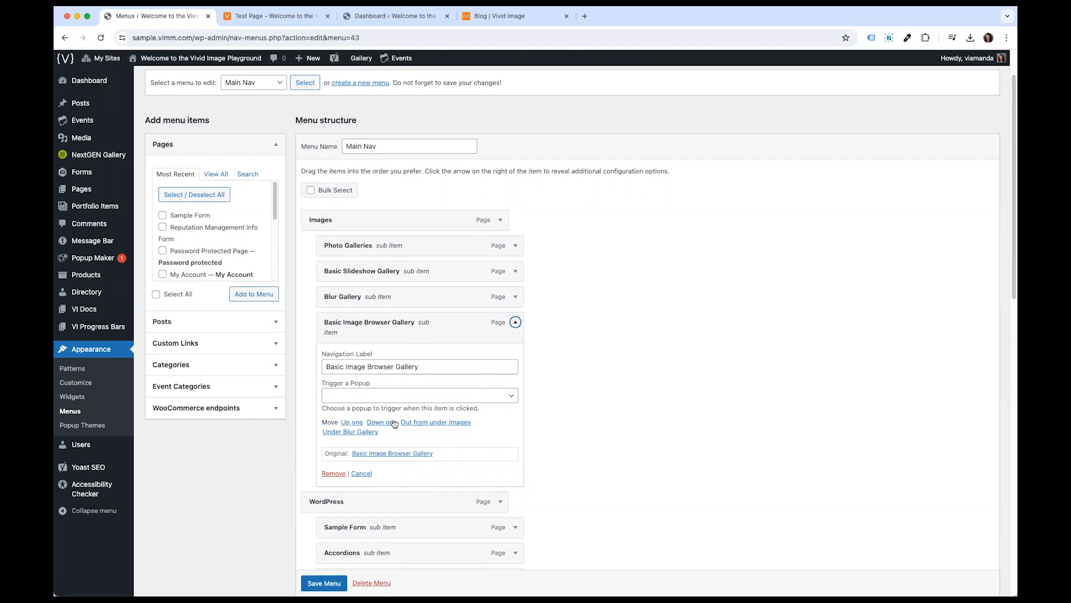
{"action": "left_click", "coordinate": [515, 322]}
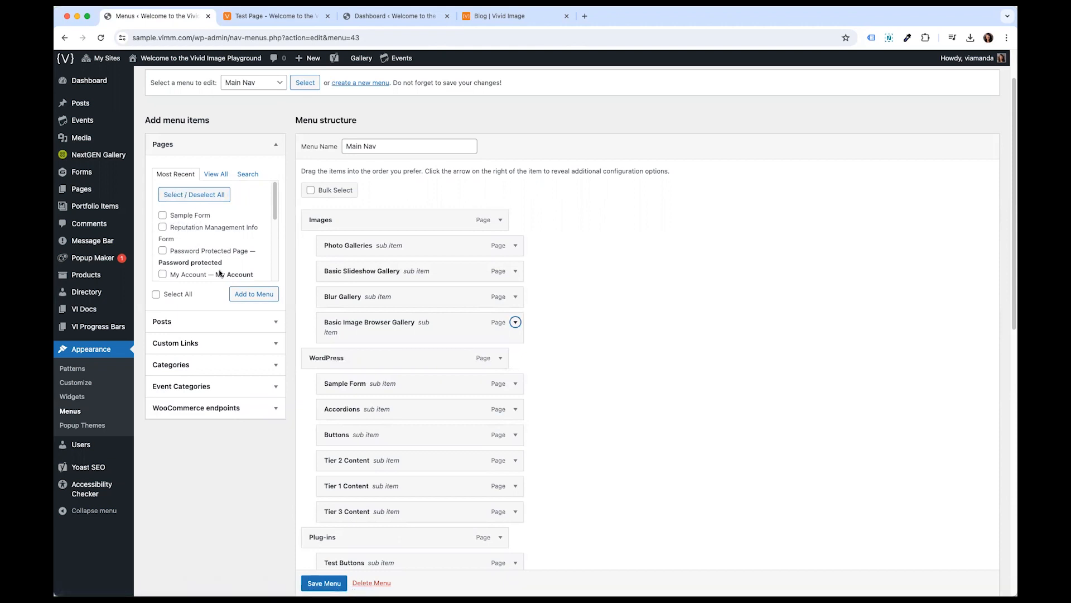
- Browse the Most Recent, View All and Search tabs of the Pages box
{"action": "left_click", "coordinate": [198, 219]}
{"action": "left_click", "coordinate": [163, 215]}
{"action": "left_click", "coordinate": [216, 174]}
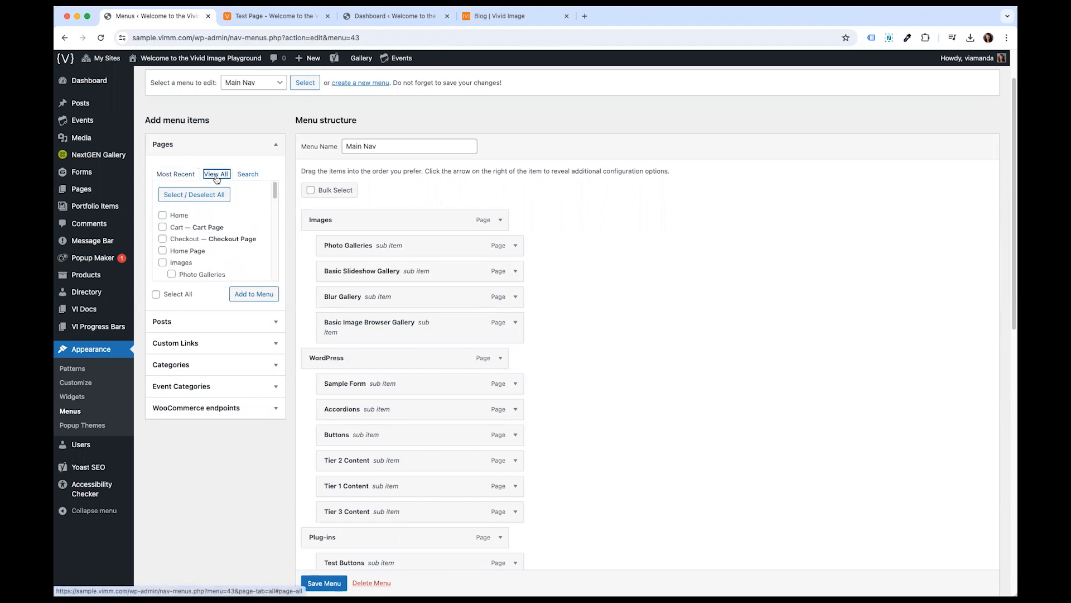
{"action": "left_click", "coordinate": [240, 175]}
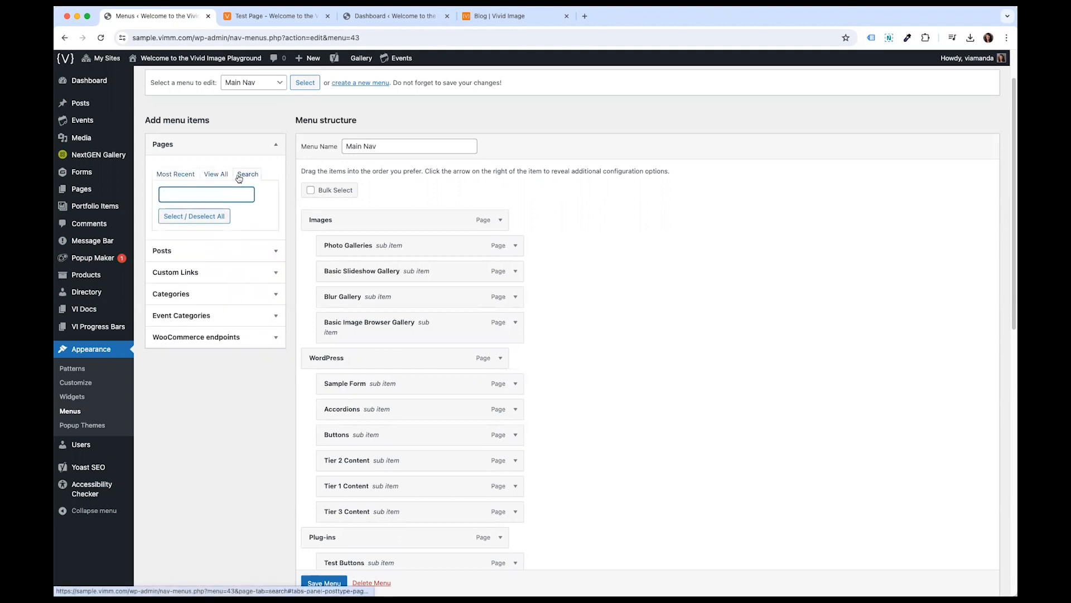
{"action": "left_click", "coordinate": [183, 174]}
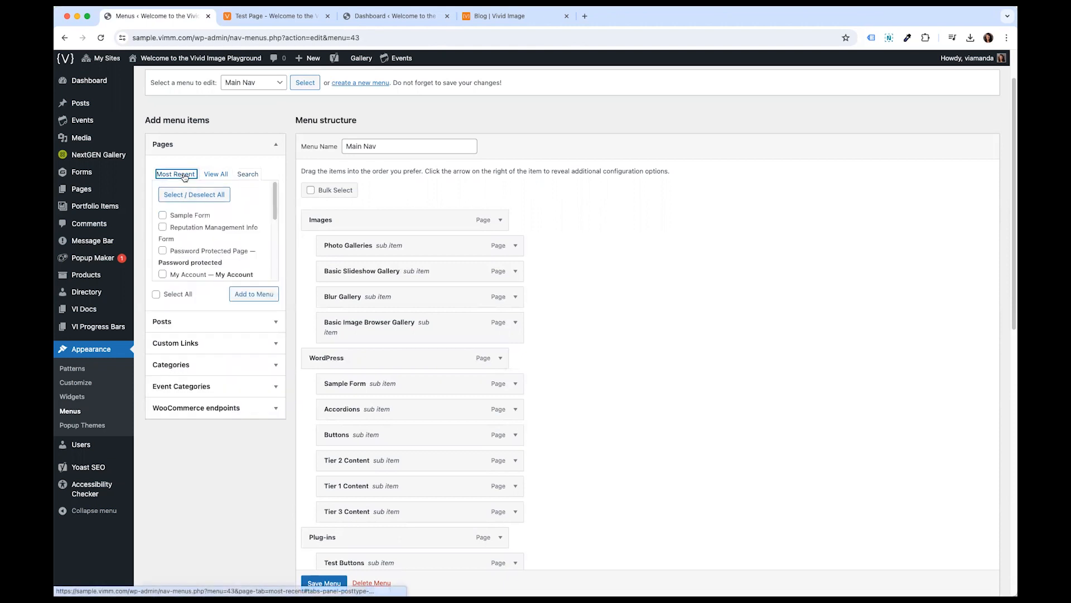
- Add the Sample Form page to the end of Main Nav and try nesting it under Contact
{"action": "left_click", "coordinate": [175, 216]}
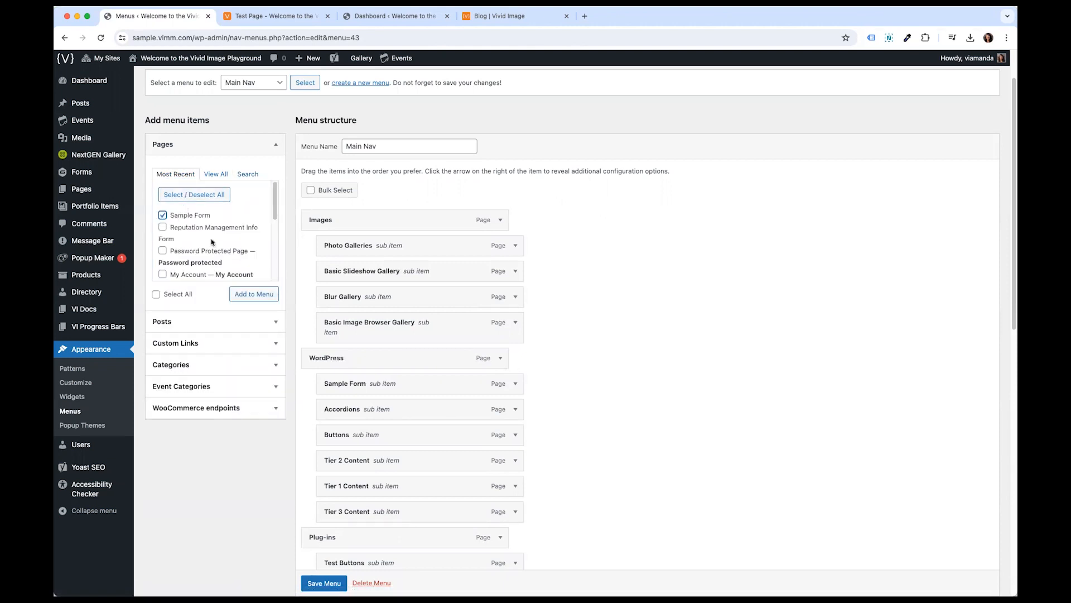
{"action": "left_click", "coordinate": [252, 294]}
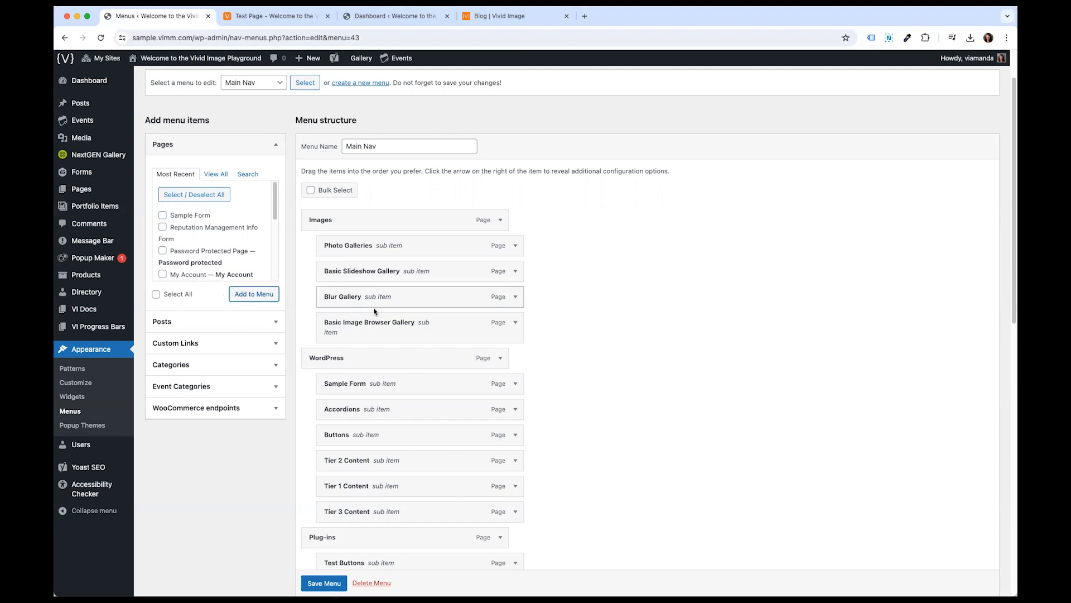
{"action": "scroll", "coordinate": [384, 346], "scroll_direction": "down", "scroll_amount": 8}
{"action": "scroll", "coordinate": [391, 362], "scroll_direction": "down", "scroll_amount": 3}
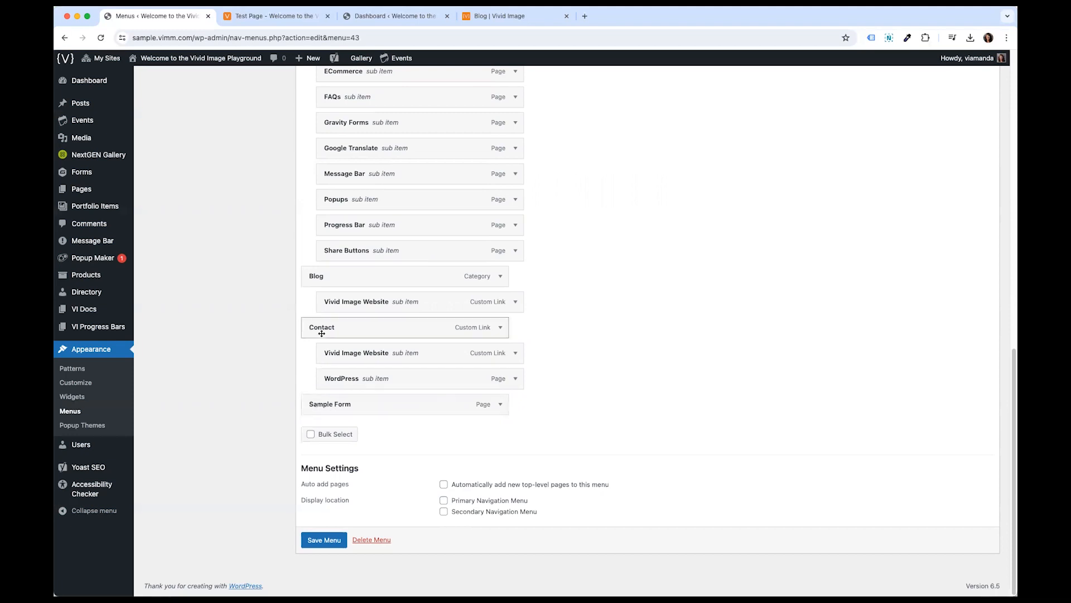
{"action": "left_click_drag", "start_coordinate": [311, 404], "coordinate": [341, 409]}
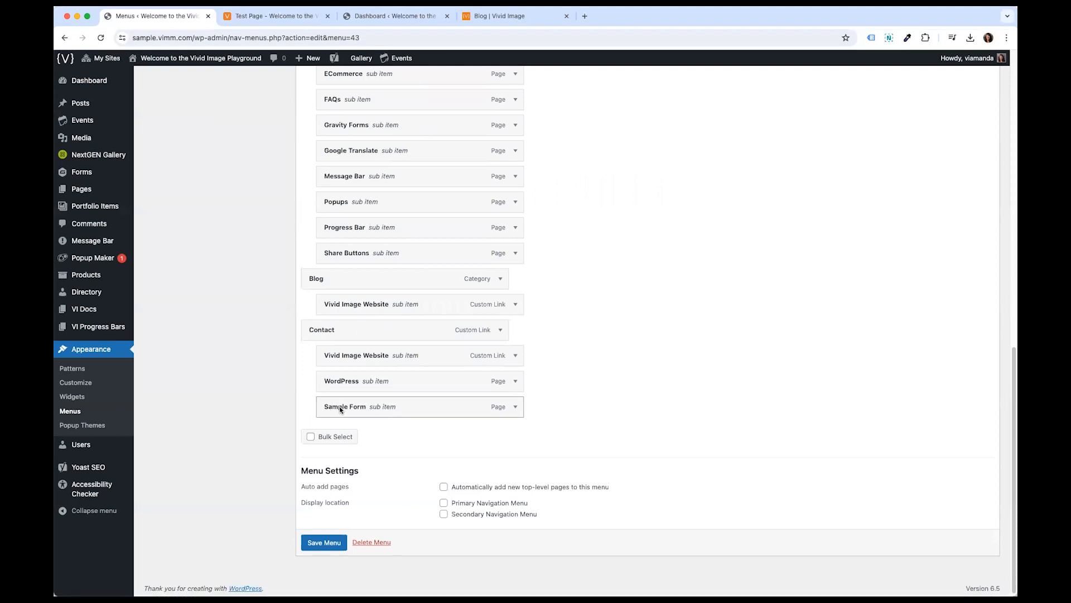
{"action": "left_click_drag", "start_coordinate": [340, 409], "coordinate": [325, 406]}
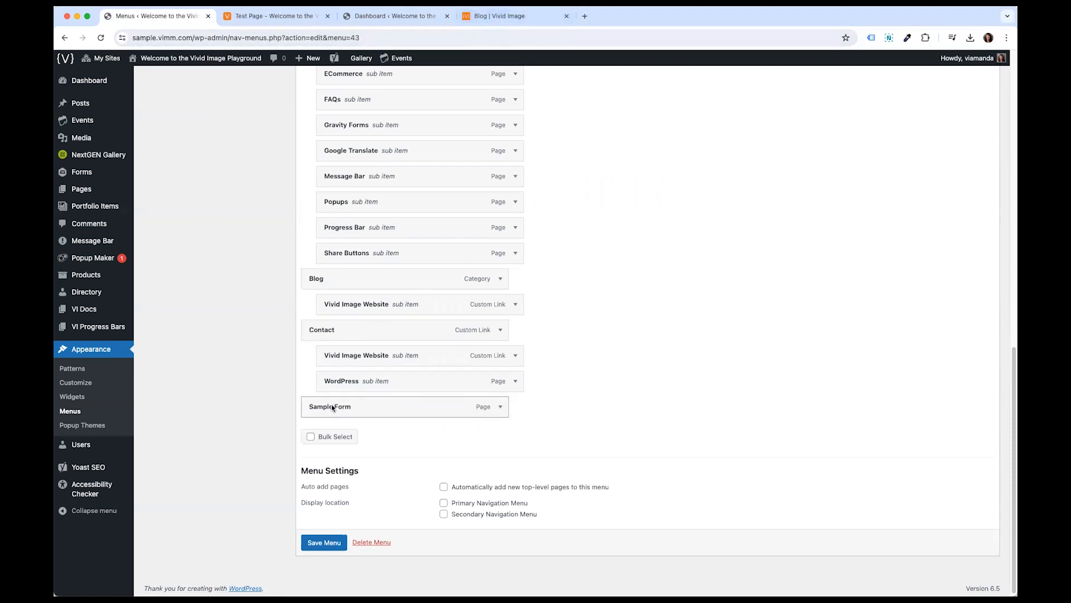
- Remove the added Sample Form item from the end of Main Nav
{"action": "left_click", "coordinate": [301, 15]}
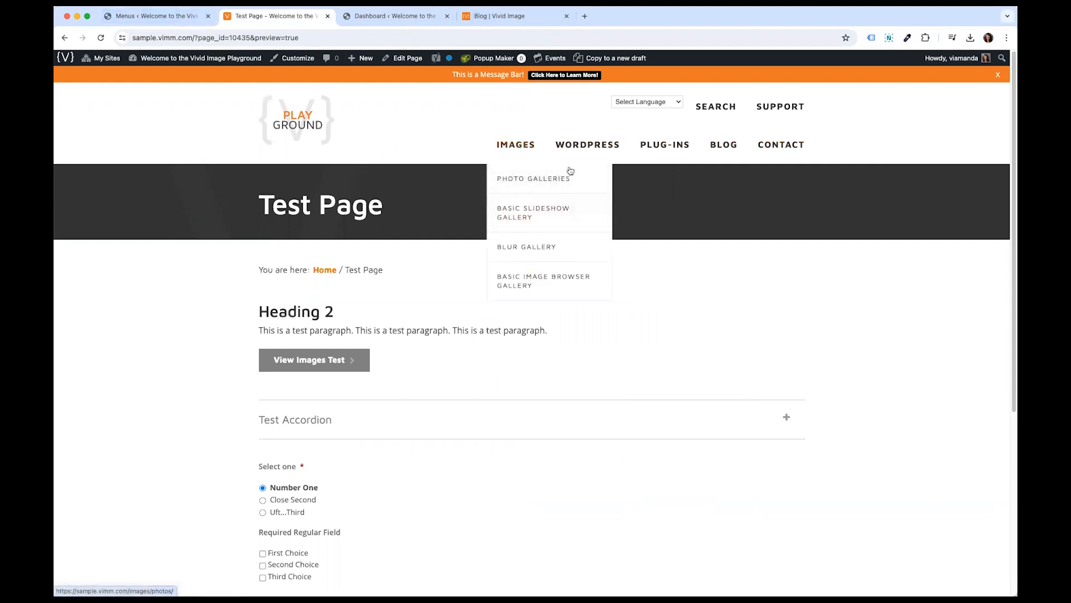
{"action": "left_click", "coordinate": [167, 16]}
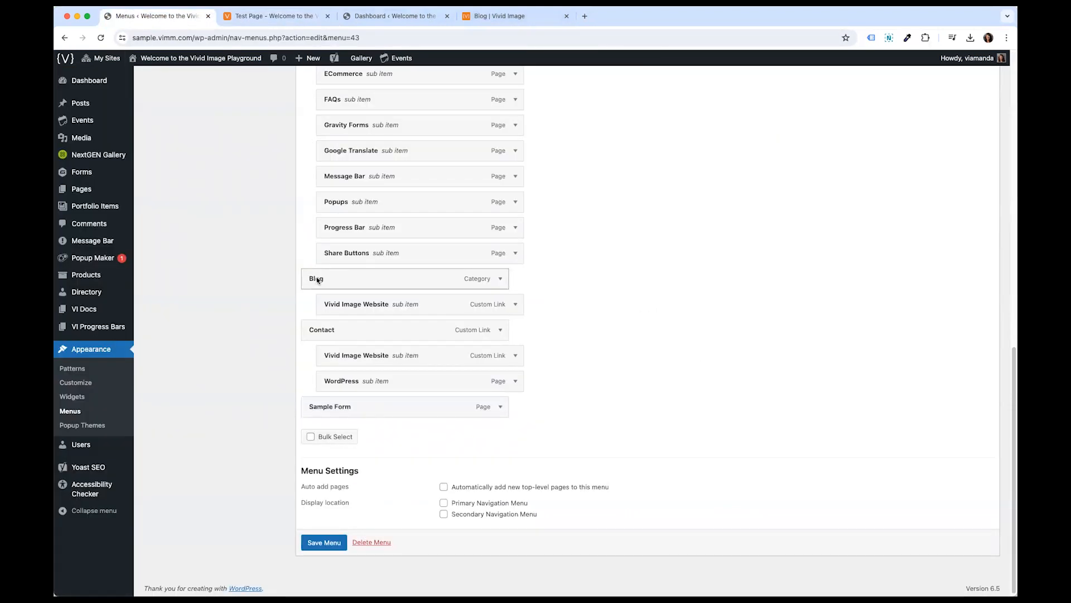
{"action": "left_click", "coordinate": [500, 406]}
{"action": "scroll", "coordinate": [500, 410], "scroll_direction": "down", "scroll_amount": 3}
{"action": "left_click", "coordinate": [320, 437]}
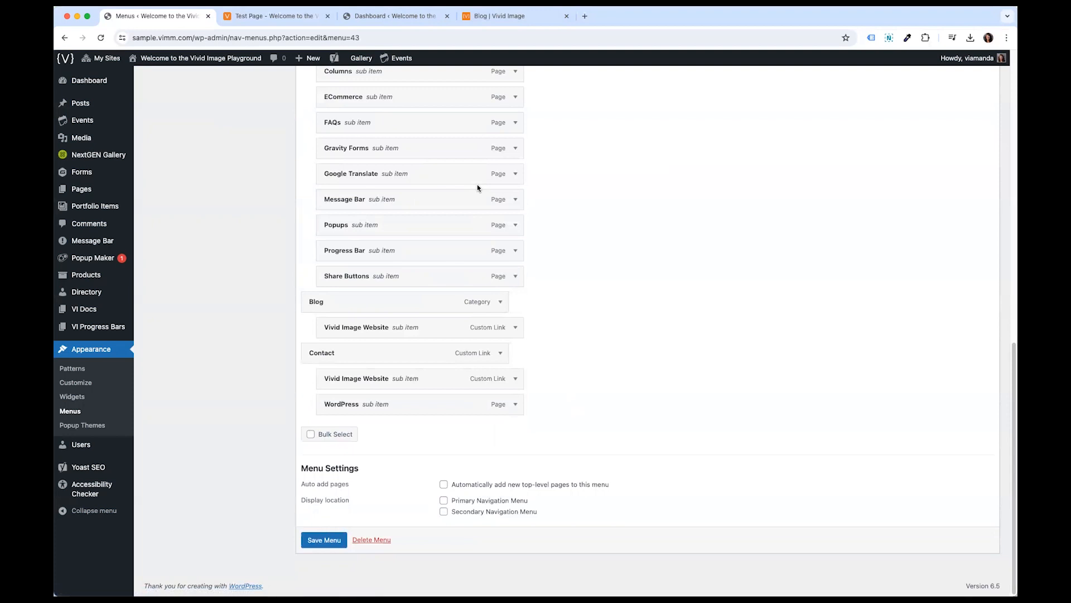
- Add a custom link to google.com labelled Test to the Main Nav menu
{"action": "scroll", "coordinate": [477, 187], "scroll_direction": "up", "scroll_amount": 7}
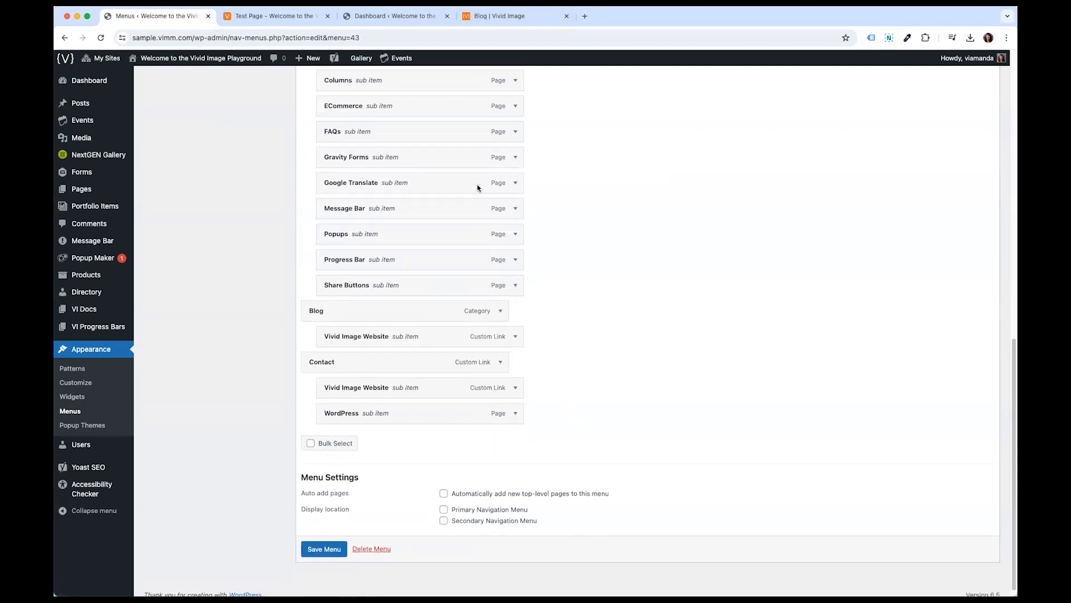
{"action": "scroll", "coordinate": [477, 361], "scroll_direction": "down", "scroll_amount": 5}
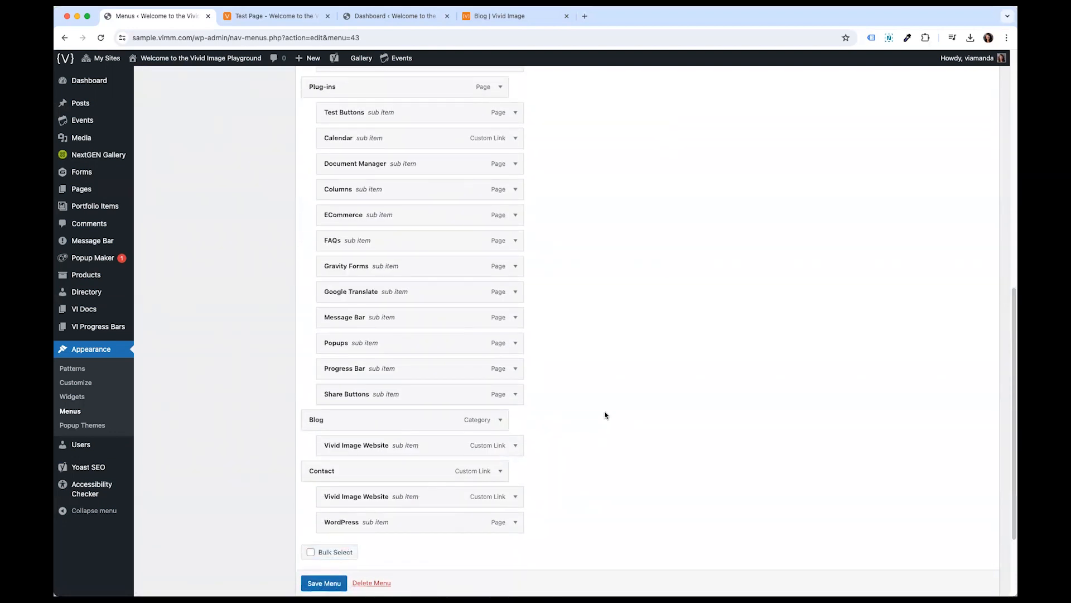
{"action": "scroll", "coordinate": [626, 354], "scroll_direction": "up", "scroll_amount": 6}
{"action": "scroll", "coordinate": [626, 354], "scroll_direction": "up", "scroll_amount": 3}
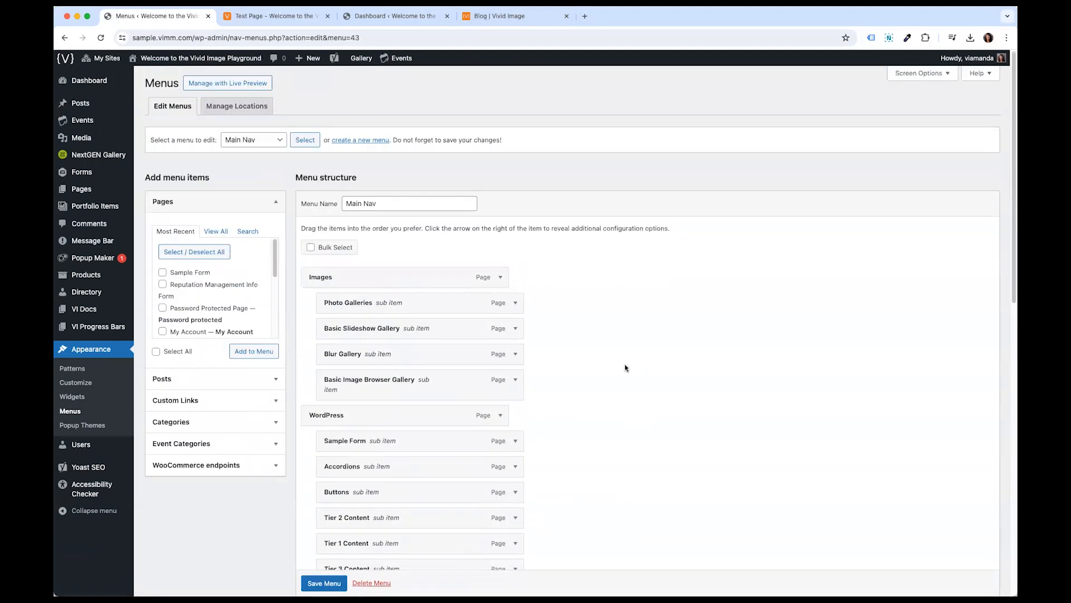
{"action": "left_click", "coordinate": [159, 401]}
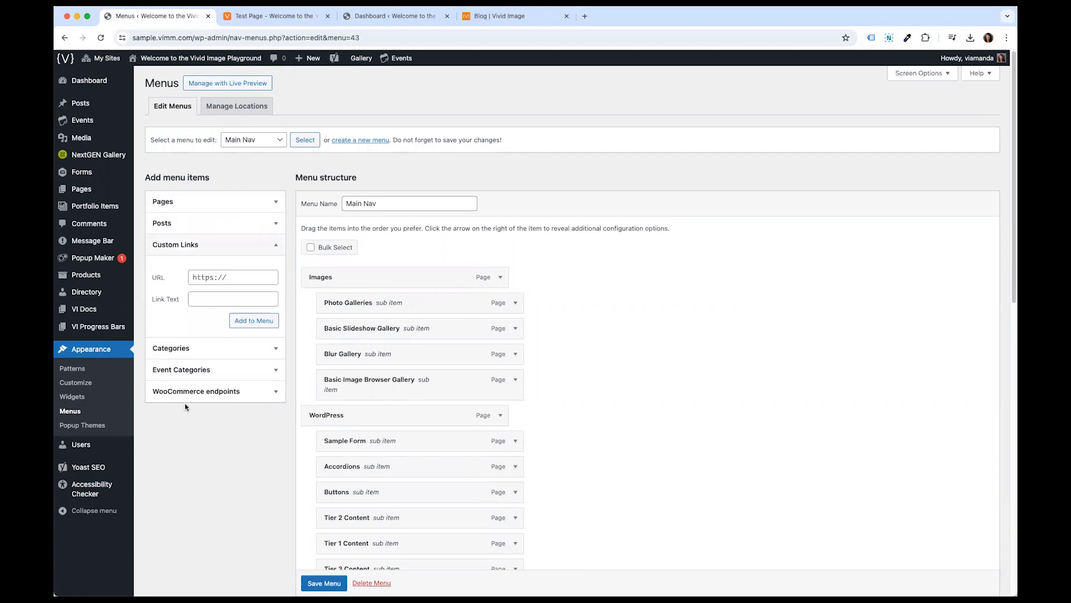
{"action": "left_click", "coordinate": [205, 278]}
{"action": "left_click", "coordinate": [222, 297]}
{"action": "left_click", "coordinate": [224, 278]}
{"action": "type", "text": "googe"}
{"action": "type", "text": "e.com"}
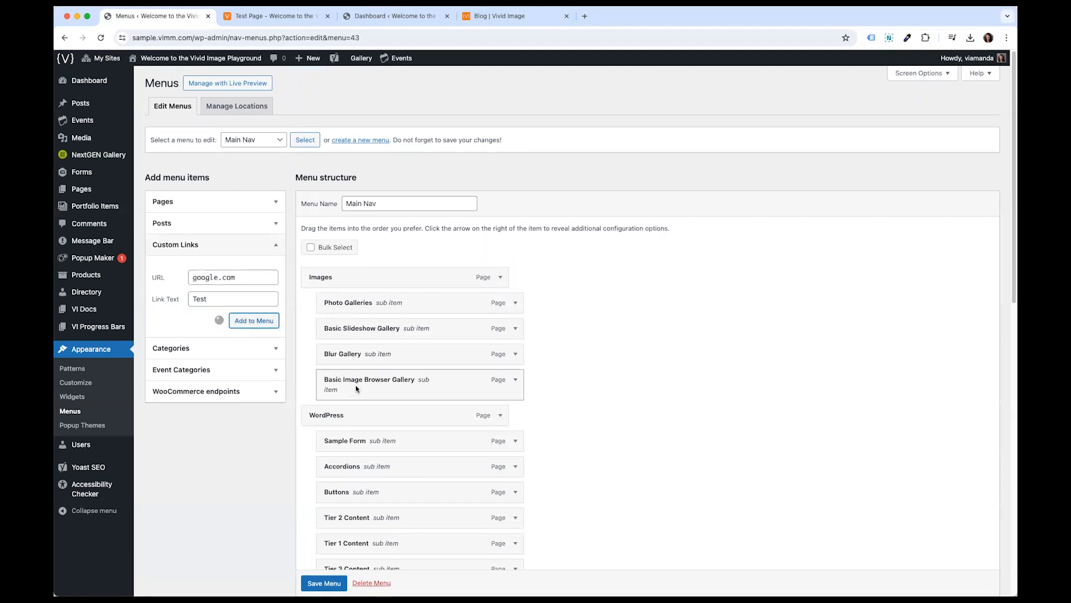
- Remove the Test custom link from the end of Main Nav
{"action": "scroll", "coordinate": [363, 390], "scroll_direction": "down", "scroll_amount": 10}
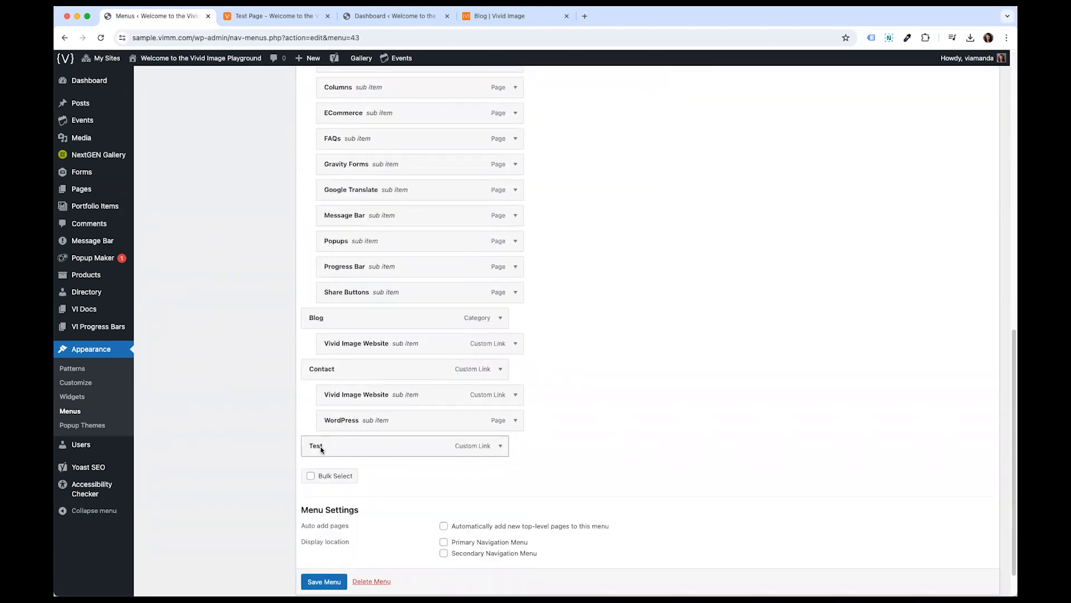
{"action": "left_click", "coordinate": [501, 445]}
{"action": "scroll", "coordinate": [425, 501], "scroll_direction": "down", "scroll_amount": 3}
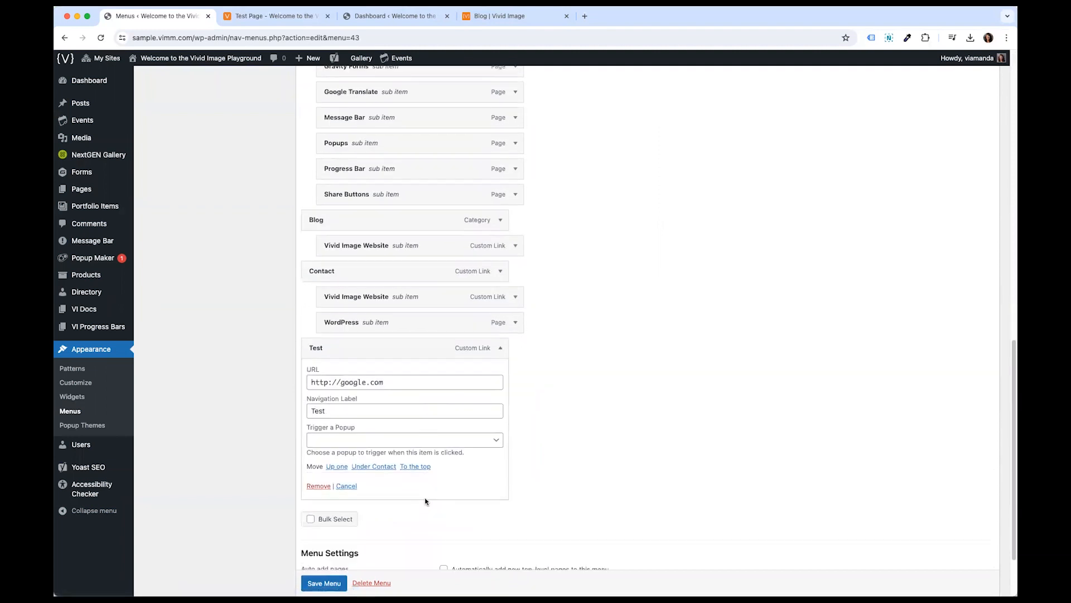
{"action": "left_click", "coordinate": [318, 485]}
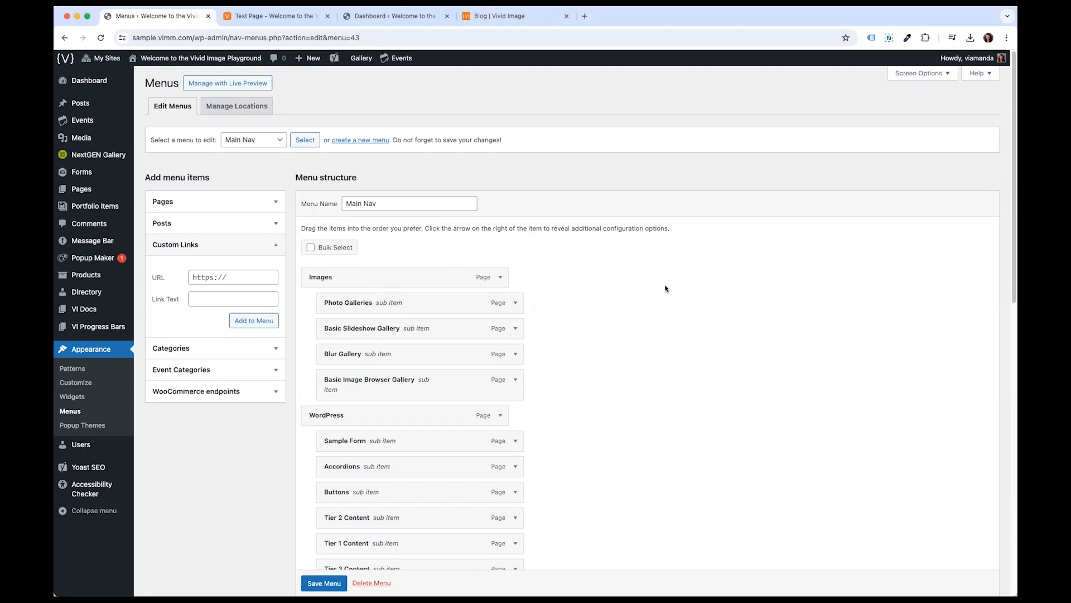
- Open the Gravity Forms list and toggle the Contact Us form's status
{"action": "left_click", "coordinate": [77, 172]}
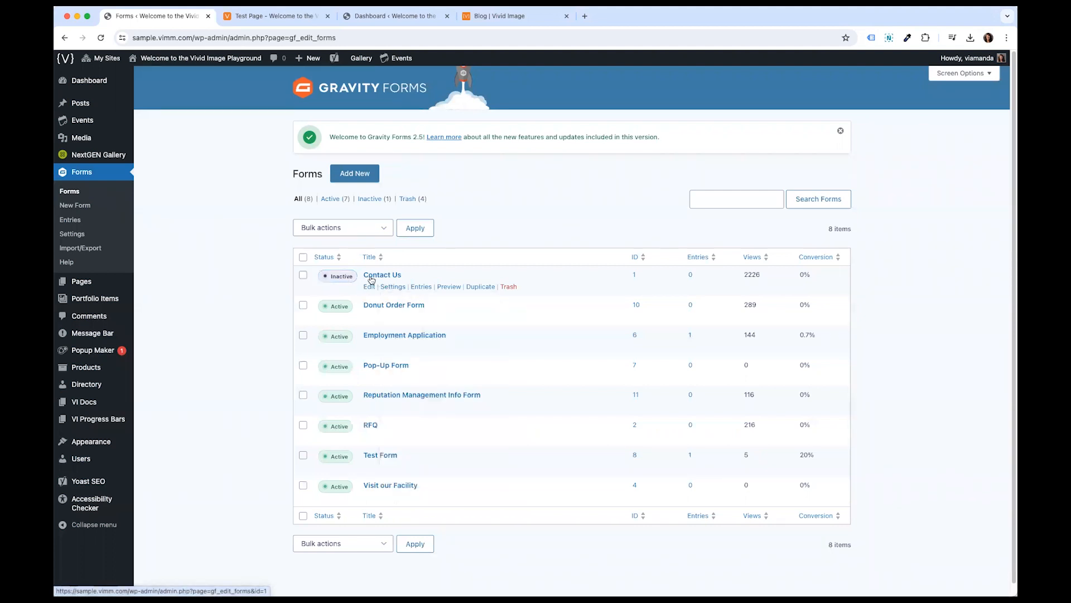
{"action": "left_click", "coordinate": [330, 278]}
{"action": "left_click", "coordinate": [334, 279]}
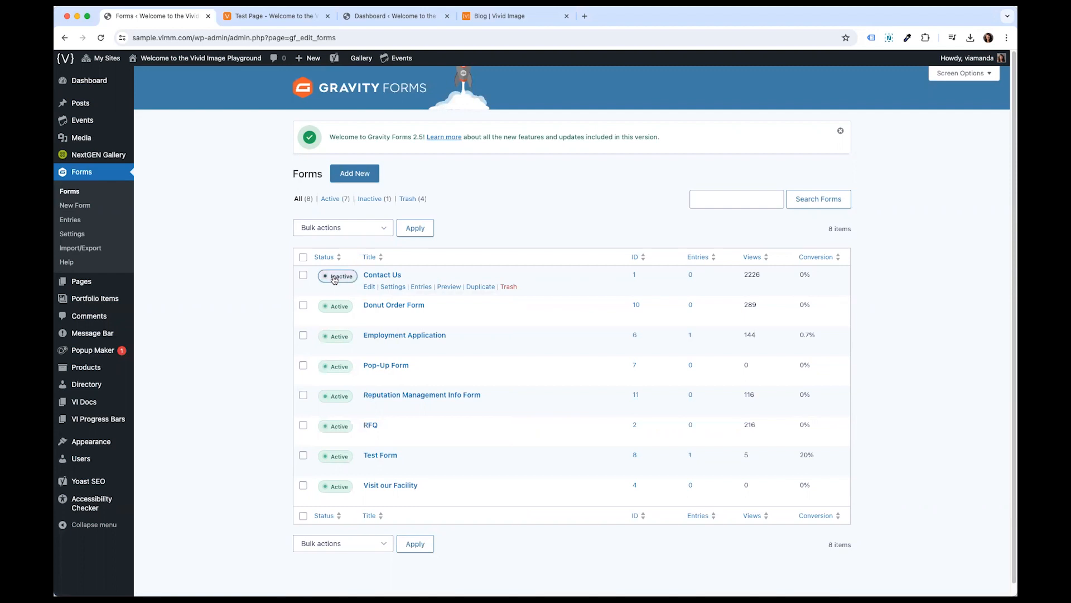
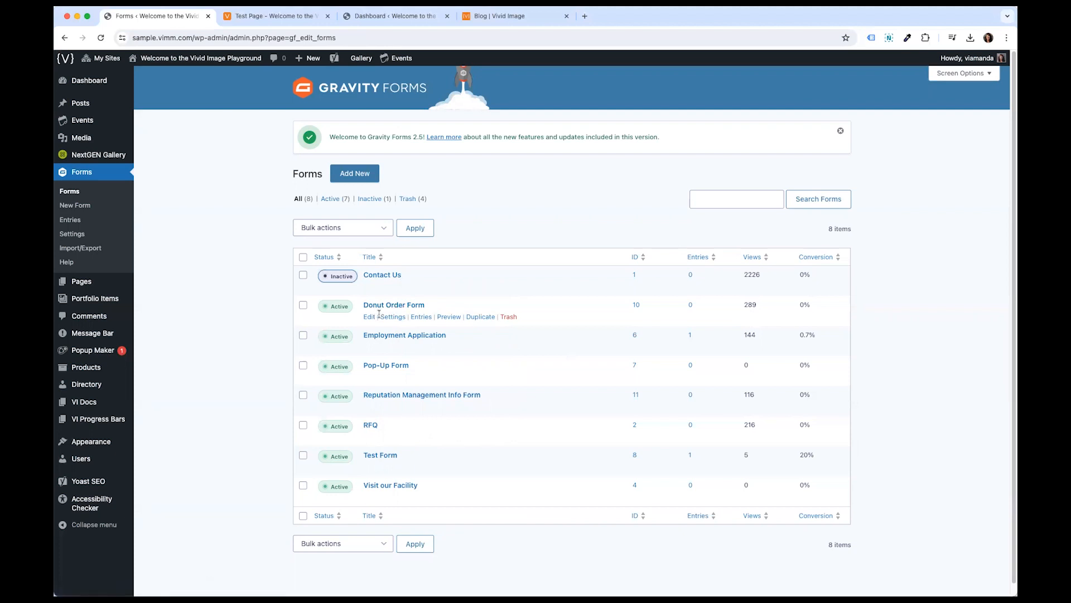
- View the Donut Order Form's entries and return to the forms list
{"action": "left_click", "coordinate": [416, 316]}
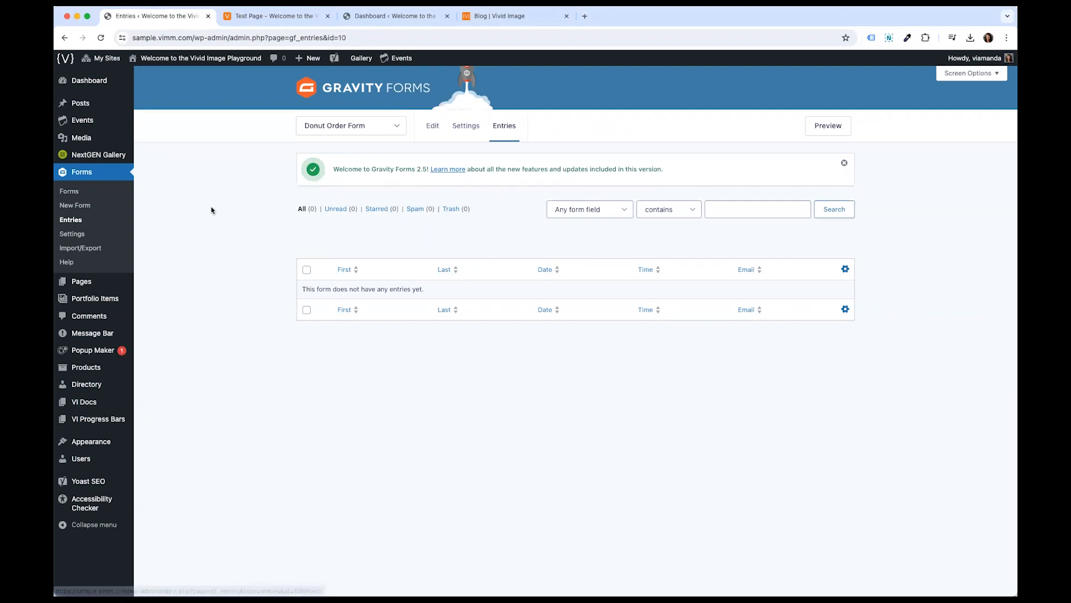
{"action": "left_click", "coordinate": [77, 194]}
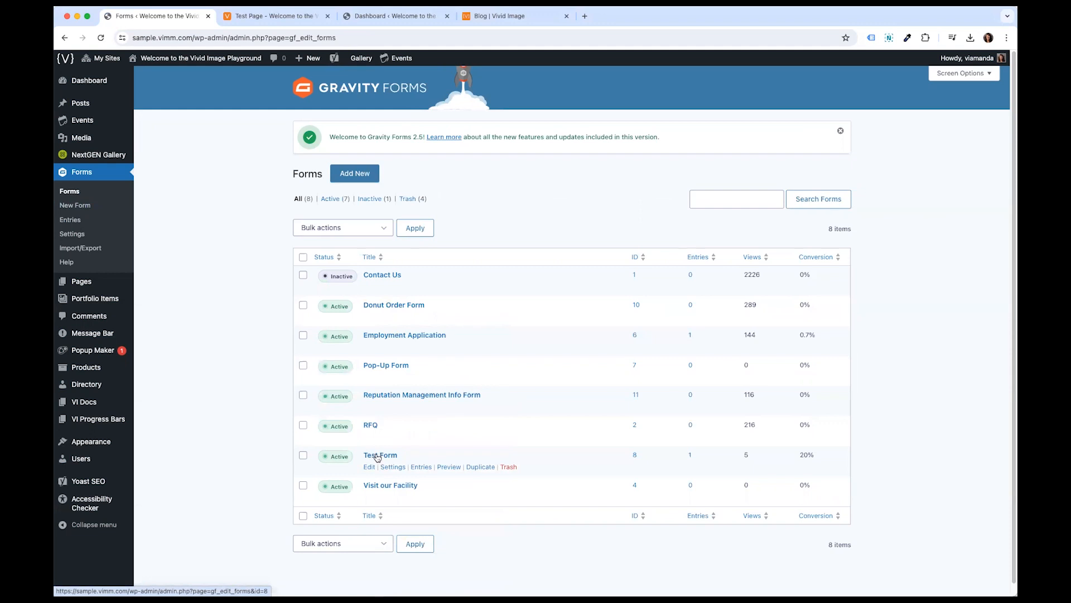
- Open the Test Form in the editor and rename its first field's label to Select One Update
{"action": "left_click", "coordinate": [377, 456]}
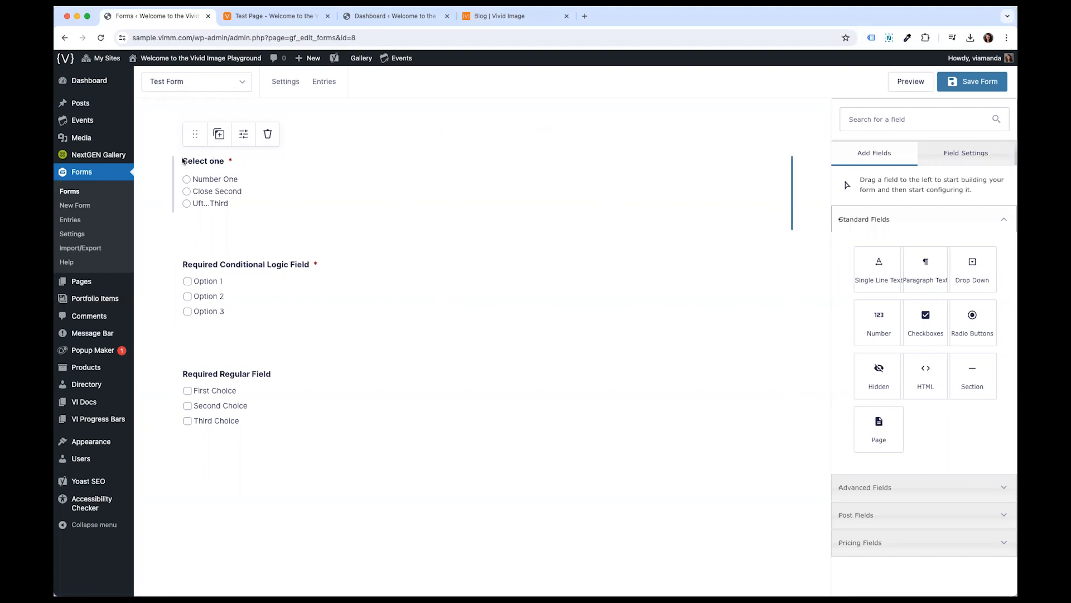
{"action": "left_click", "coordinate": [254, 178]}
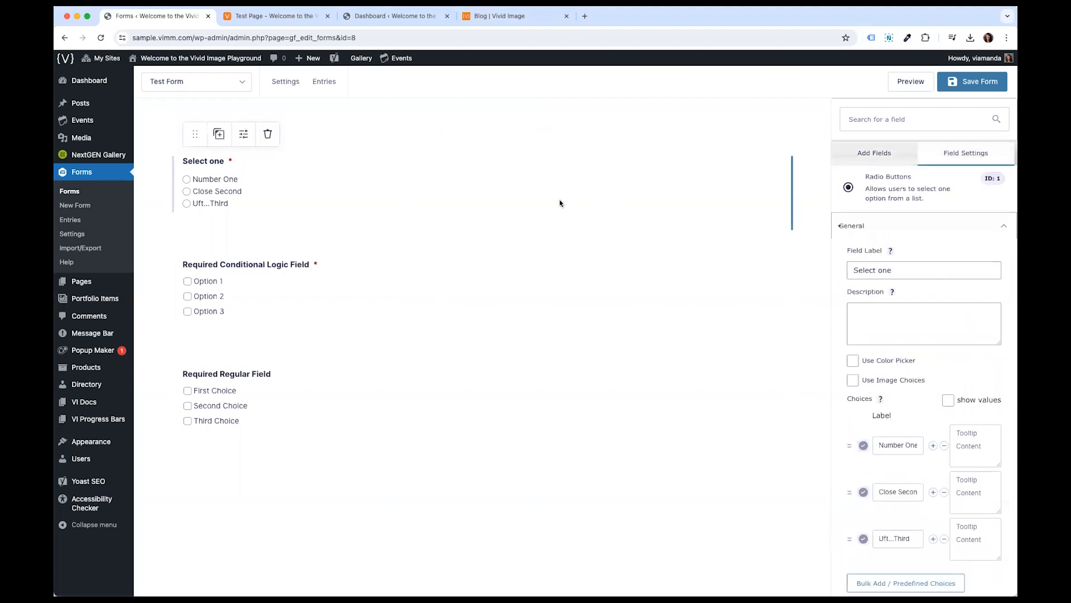
{"action": "left_click", "coordinate": [906, 265]}
{"action": "triple_click", "coordinate": [907, 267]}
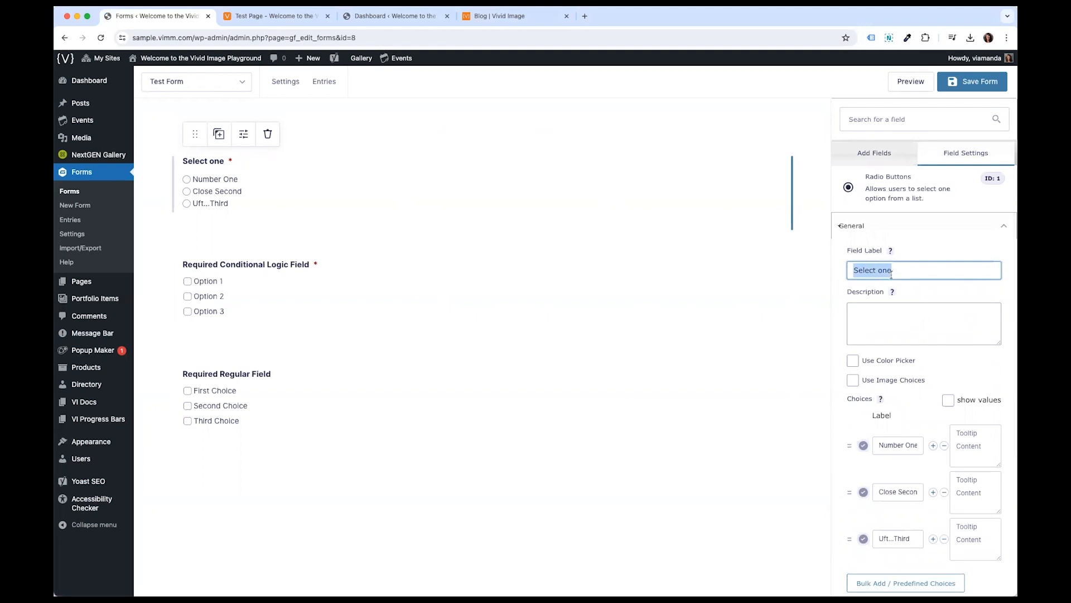
{"action": "type", "text": "Select "}
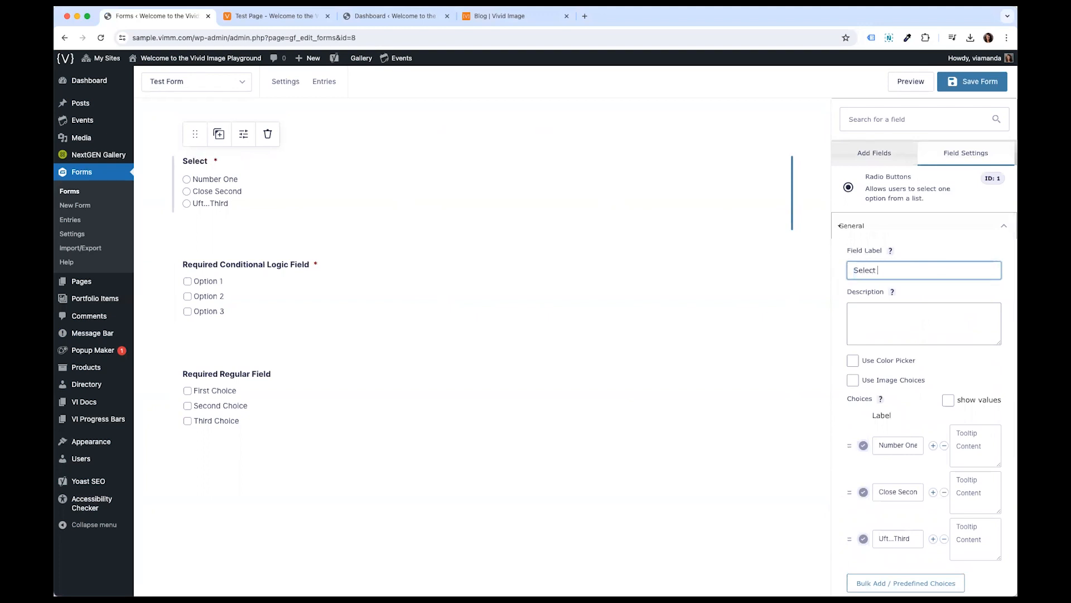
{"action": "type", "text": "One Update"}
{"action": "left_click", "coordinate": [657, 256]}
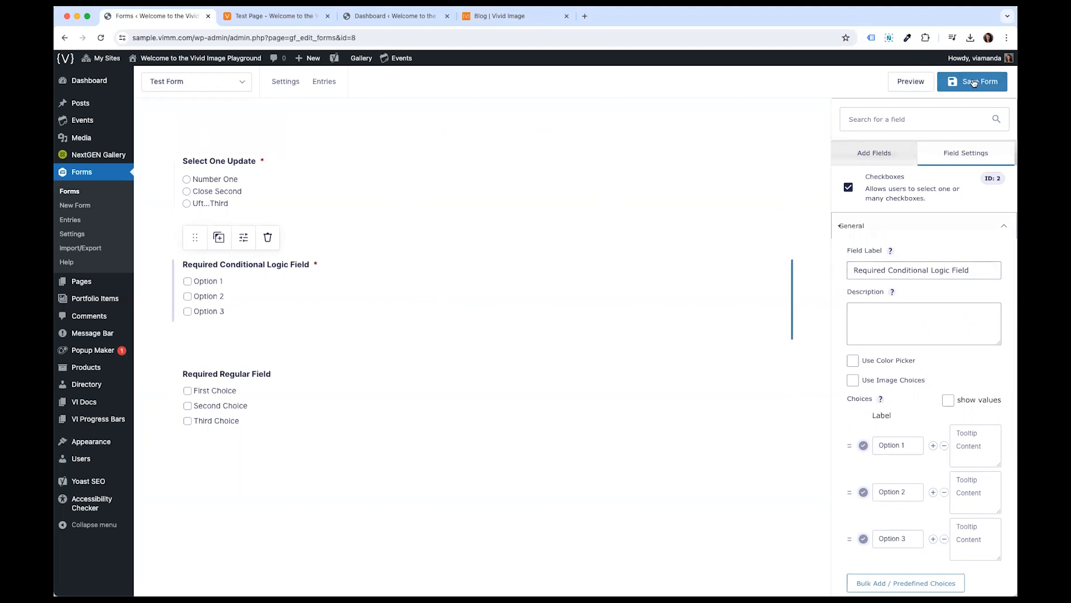
- Preview the Test Form in a new tab and return to the form editor
{"action": "left_click", "coordinate": [893, 83]}
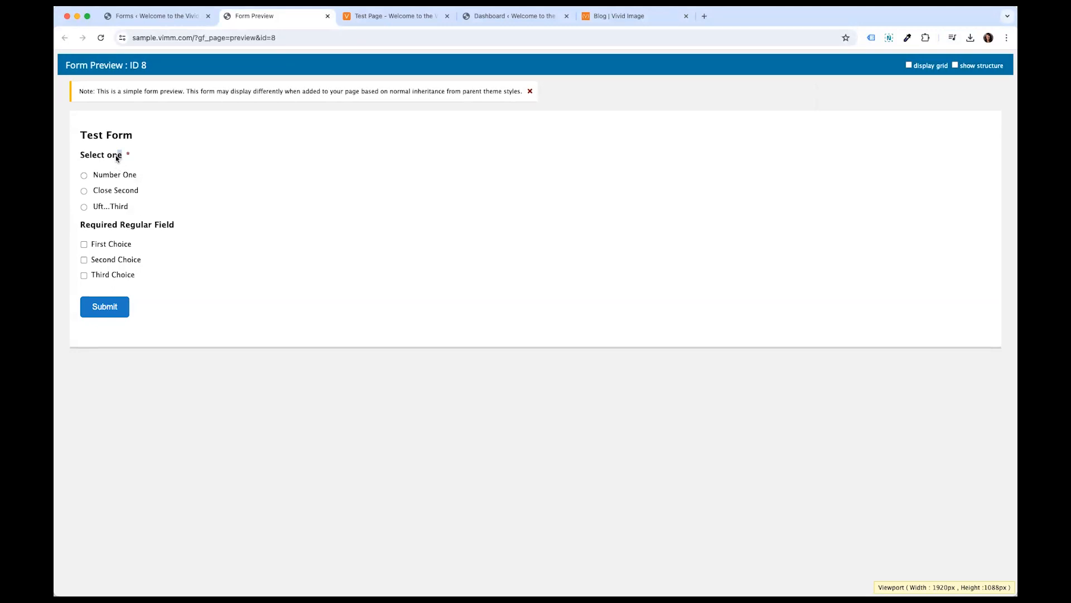
{"action": "left_click_drag", "start_coordinate": [118, 158], "coordinate": [159, 156]}
{"action": "left_click", "coordinate": [87, 155]}
{"action": "left_click", "coordinate": [160, 156]}
{"action": "left_click", "coordinate": [183, 16]}
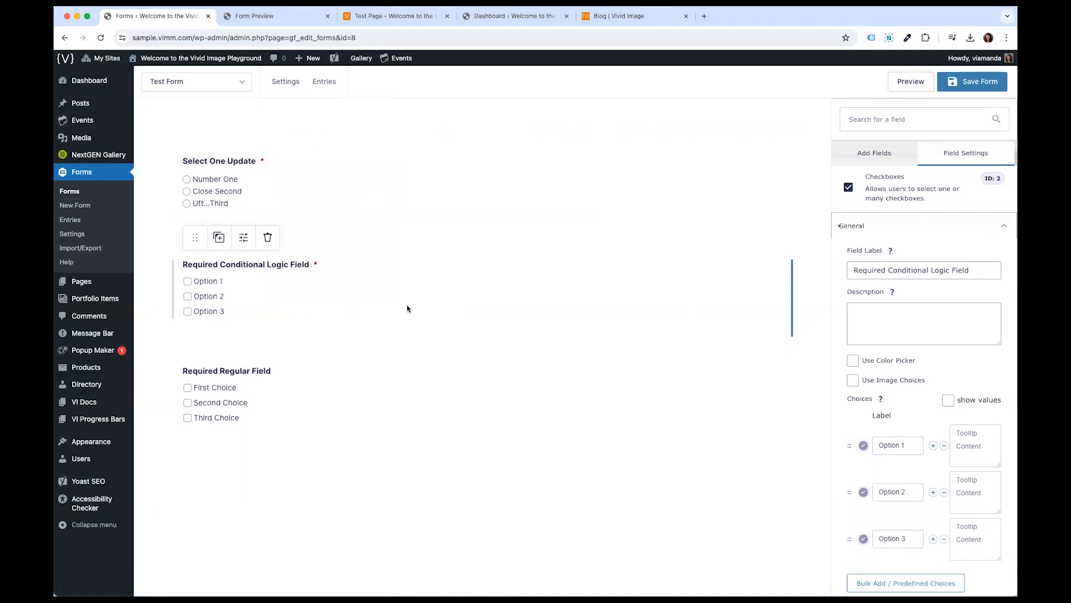
- Review the Select One Update field's choice settings
{"action": "left_click", "coordinate": [241, 183]}
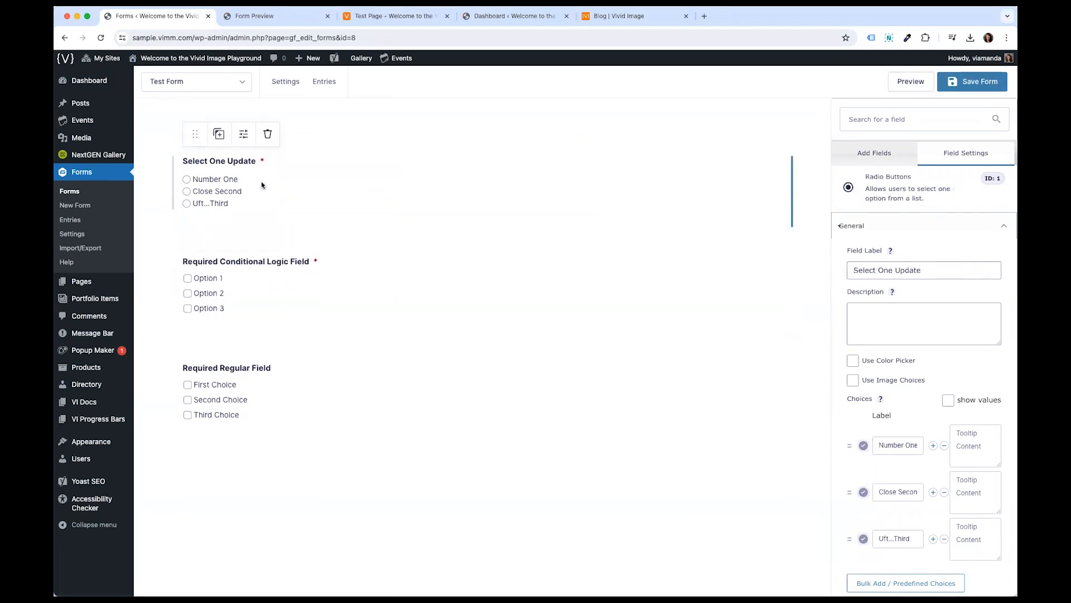
{"action": "scroll", "coordinate": [928, 426], "scroll_direction": "down", "scroll_amount": 5}
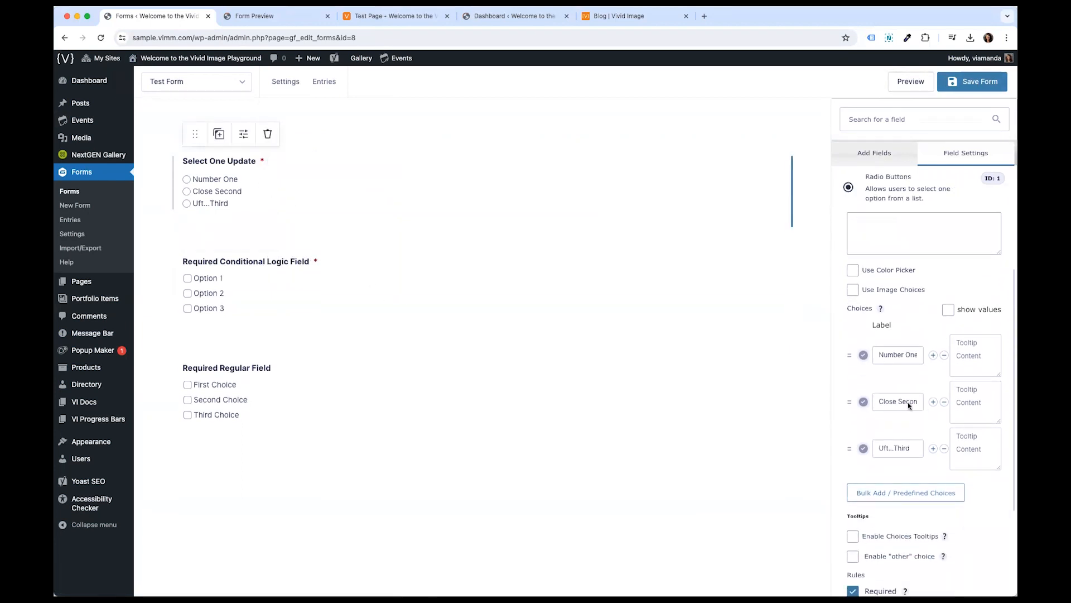
{"action": "scroll", "coordinate": [899, 454], "scroll_direction": "down", "scroll_amount": 3}
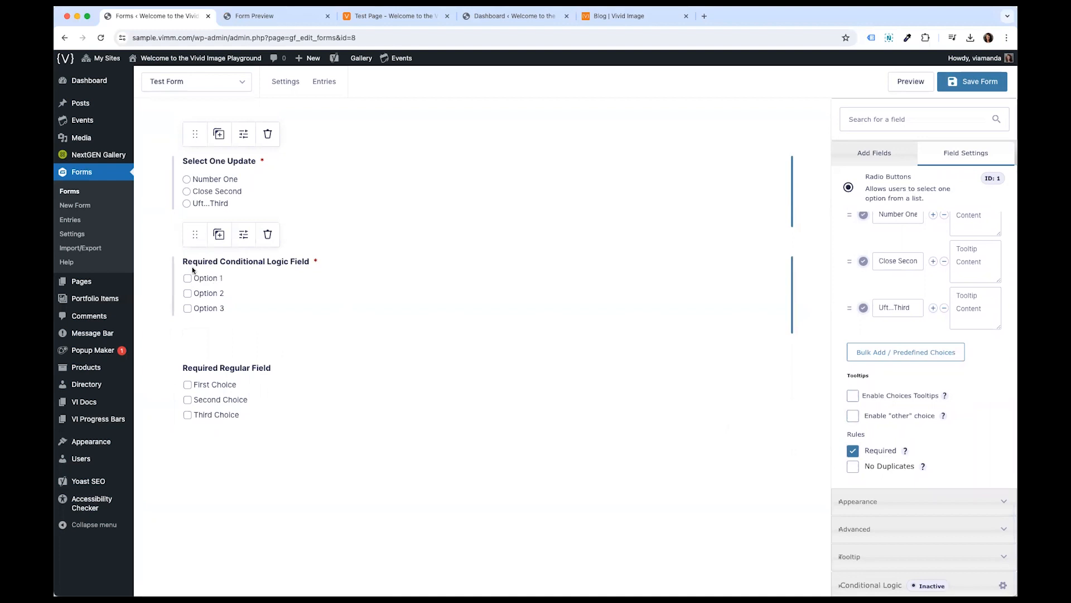
- Toggle the Required rule off and back on for the Required Conditional Logic Field
{"action": "left_click", "coordinate": [250, 266]}
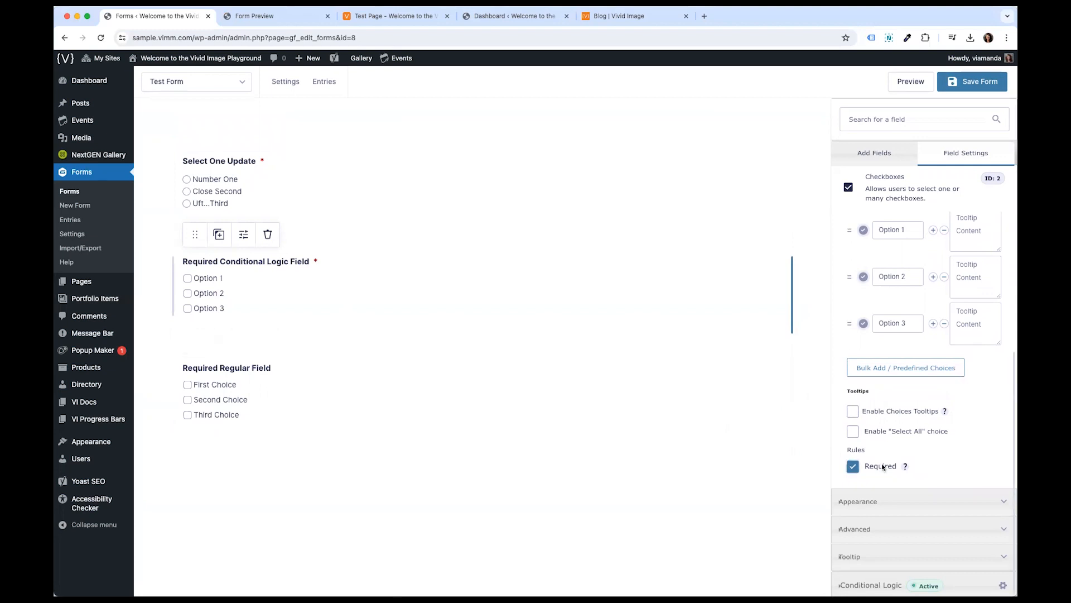
{"action": "left_click", "coordinate": [852, 467]}
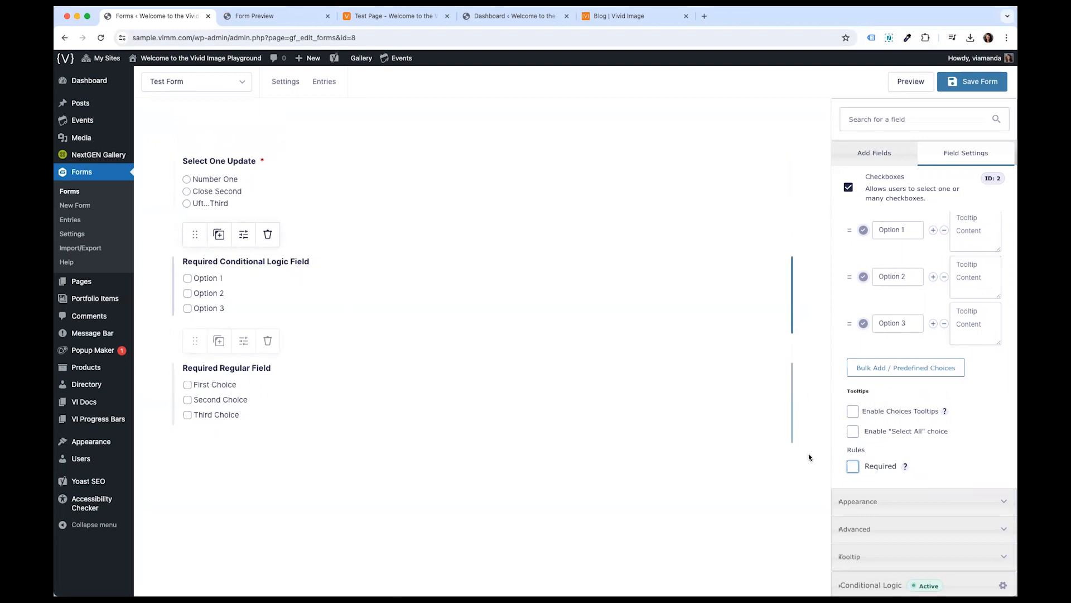
{"action": "left_click", "coordinate": [854, 467]}
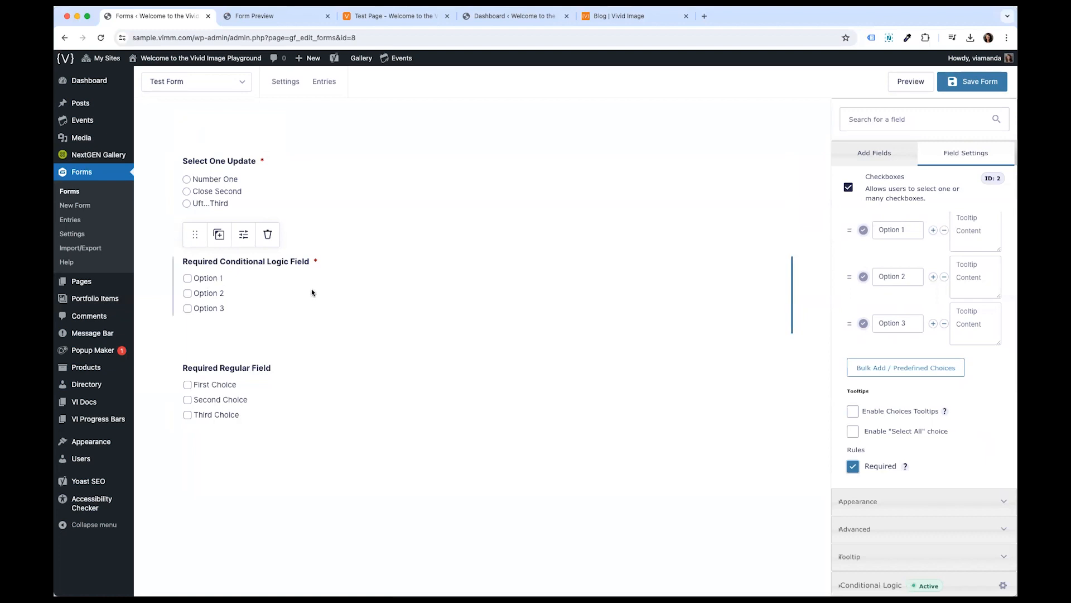
- Try Hidden and Administrative visibility for the Required Conditional Logic Field before restoring Visible
{"action": "left_click", "coordinate": [943, 510]}
{"action": "left_click", "coordinate": [893, 461]}
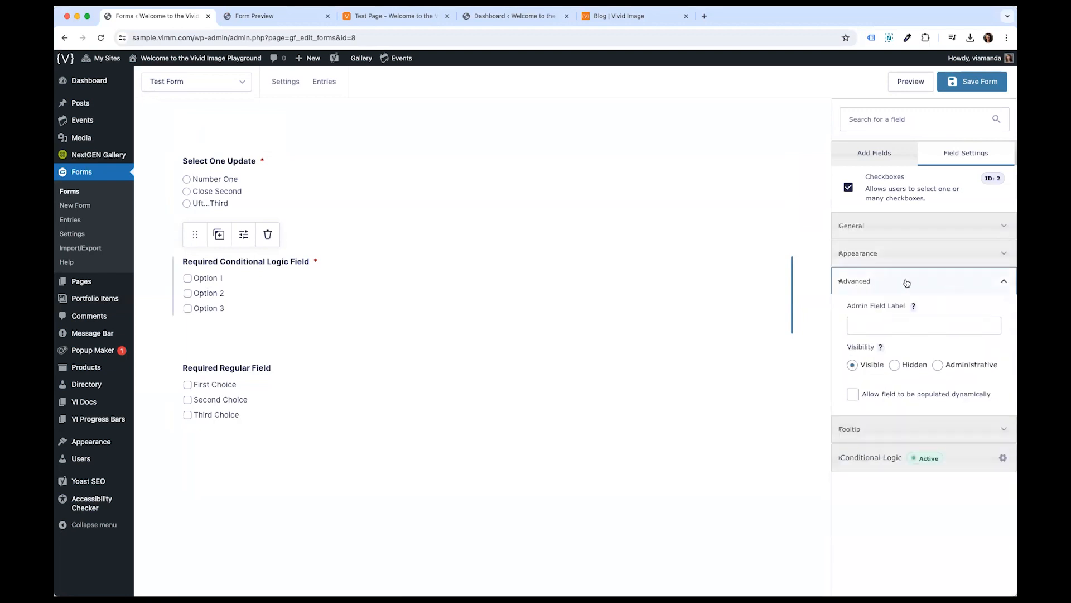
{"action": "left_click", "coordinate": [901, 365]}
{"action": "left_click", "coordinate": [956, 367]}
{"action": "left_click", "coordinate": [904, 367]}
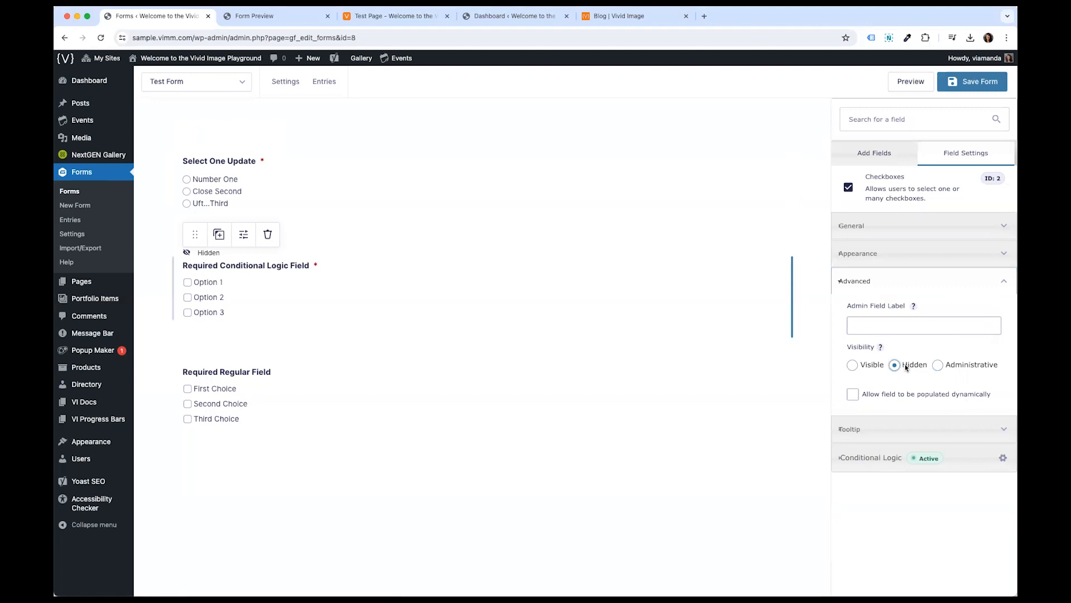
{"action": "left_click", "coordinate": [872, 365]}
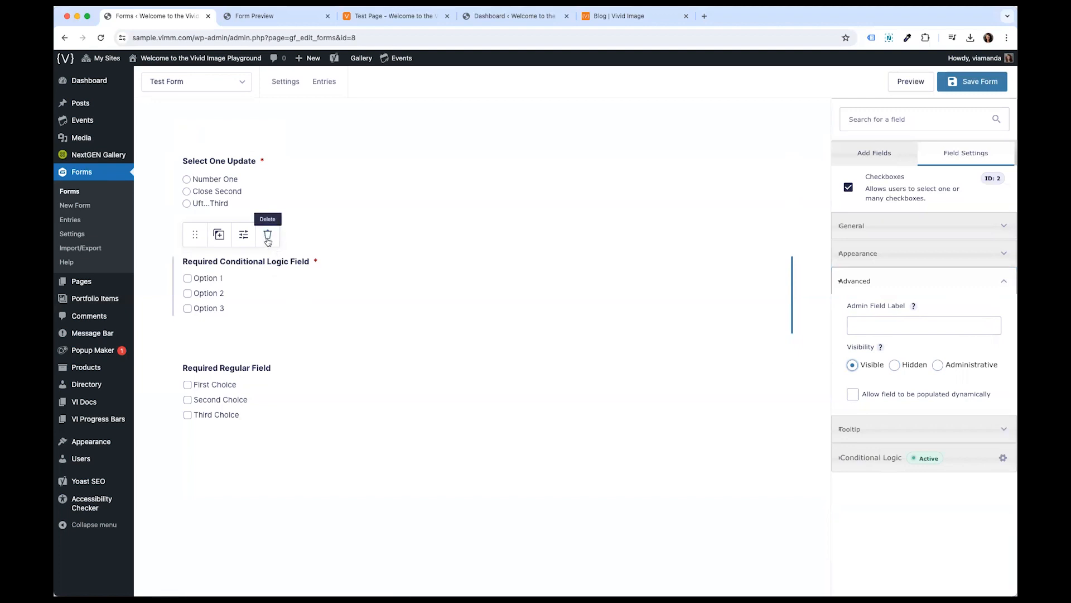
{"action": "left_click", "coordinate": [391, 243]}
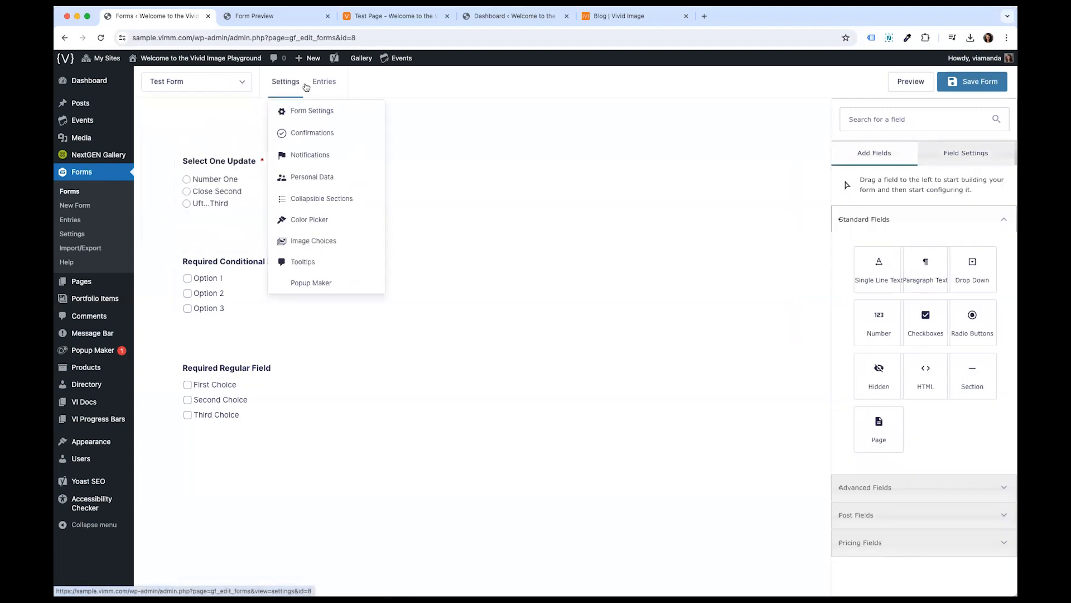
{"action": "mouse_move", "coordinate": [275, 83]}
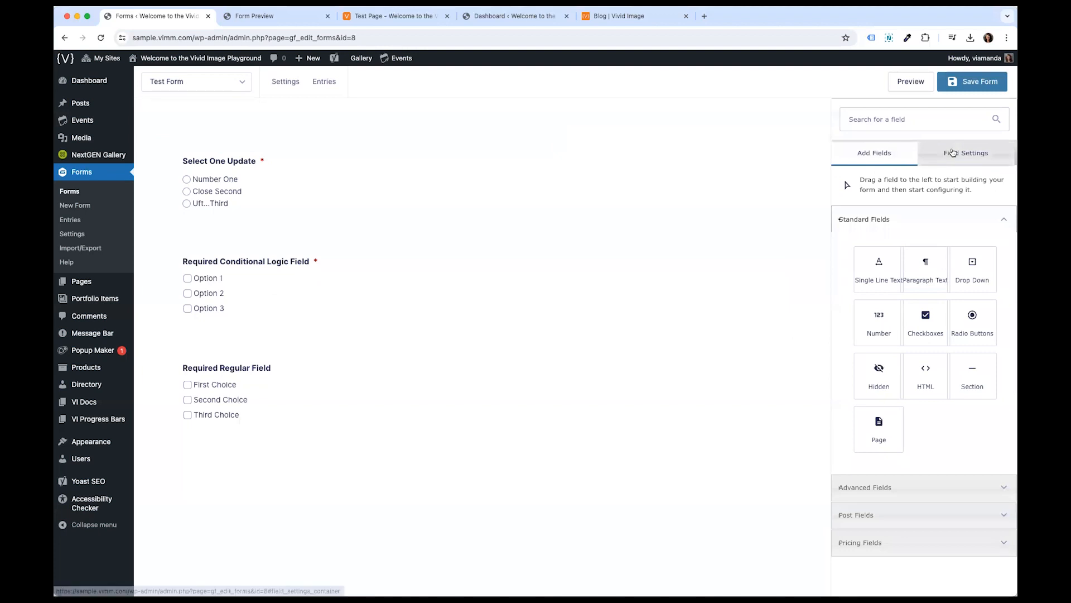
{"action": "left_click", "coordinate": [980, 148]}
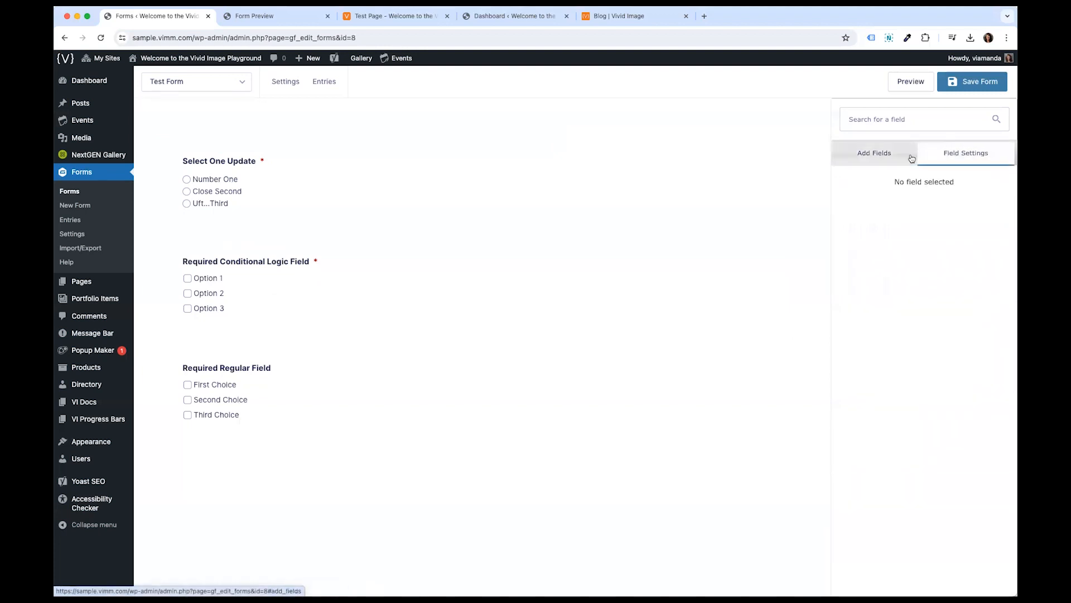
- Add a Radio Buttons field at the end of the Test Form
{"action": "left_click", "coordinate": [594, 151]}
{"action": "left_click", "coordinate": [618, 116]}
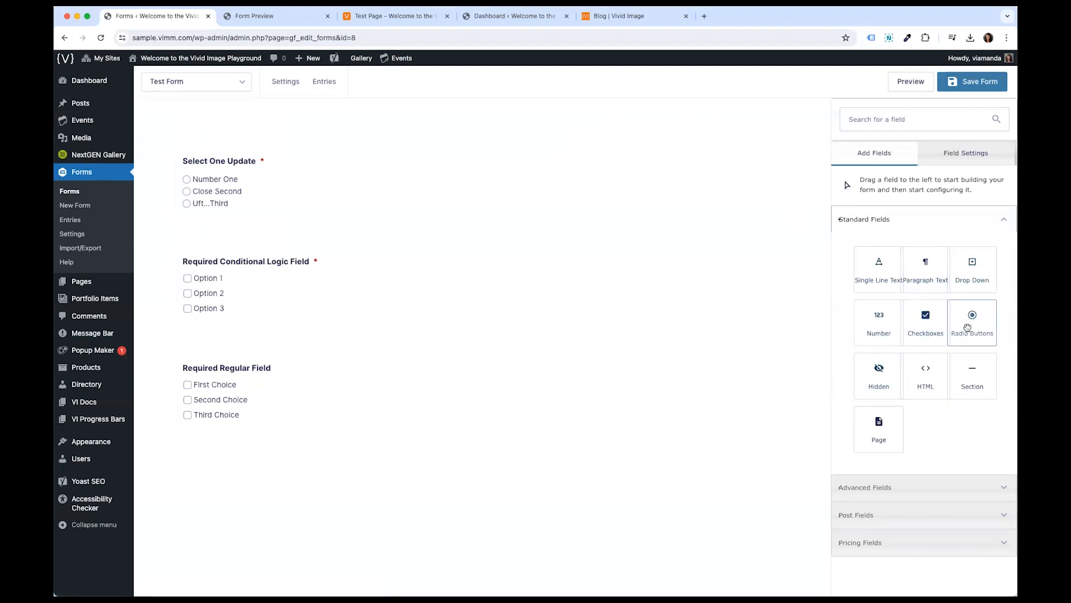
{"action": "left_click_drag", "start_coordinate": [967, 331], "coordinate": [246, 433]}
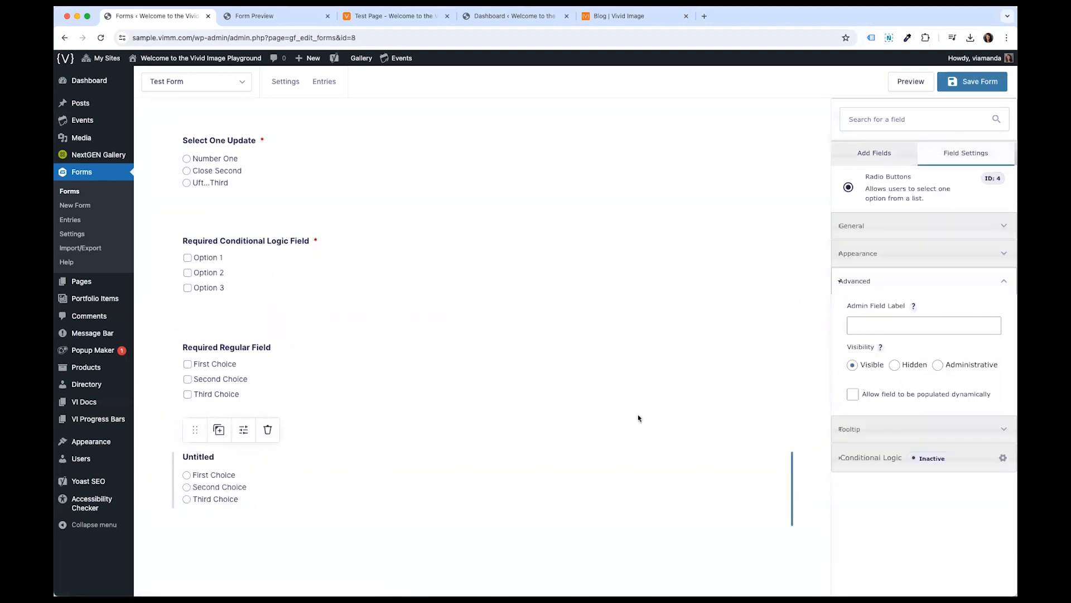
- Set the new radio field's admin field label to Radio Button Field
{"action": "left_click", "coordinate": [893, 319]}
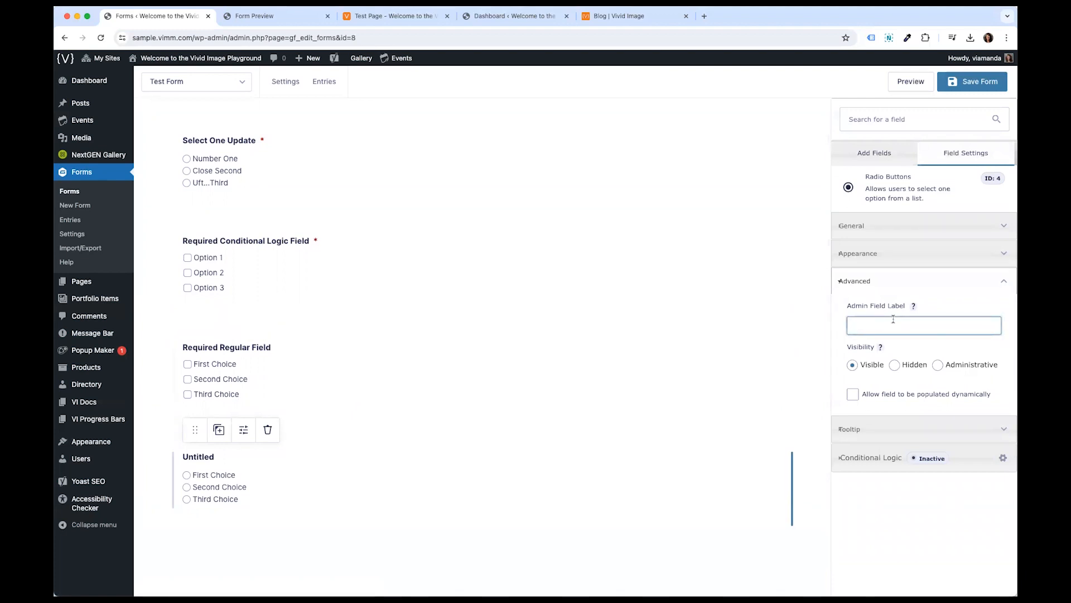
{"action": "type", "text": "Radio Button Field"}
{"action": "left_click", "coordinate": [642, 340]}
- Switch the new radio field's visibility to Hidden and back to Visible
{"action": "left_click", "coordinate": [324, 475]}
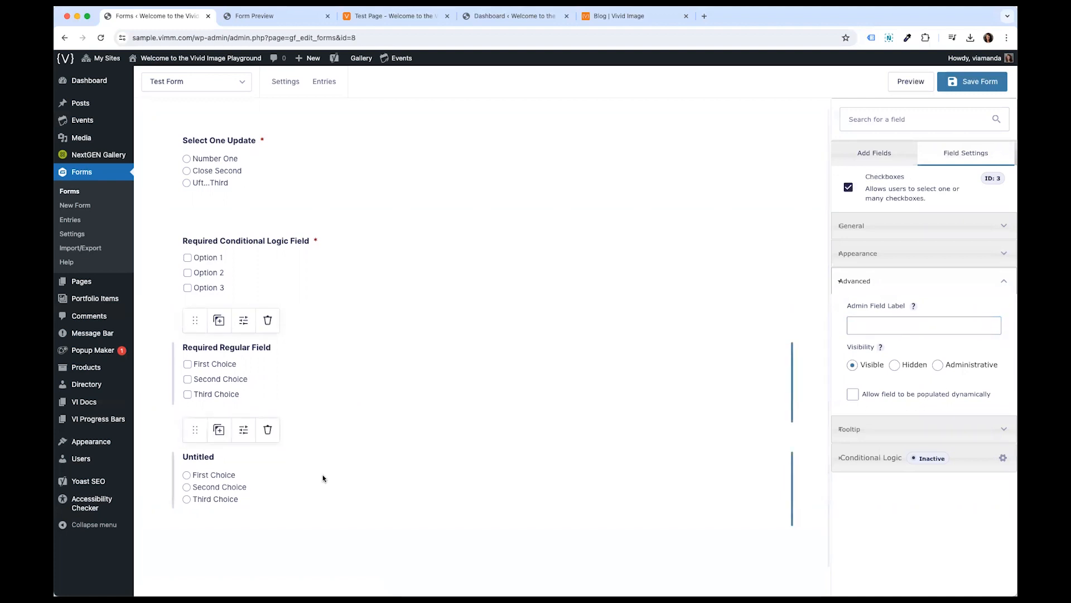
{"action": "left_click", "coordinate": [904, 367]}
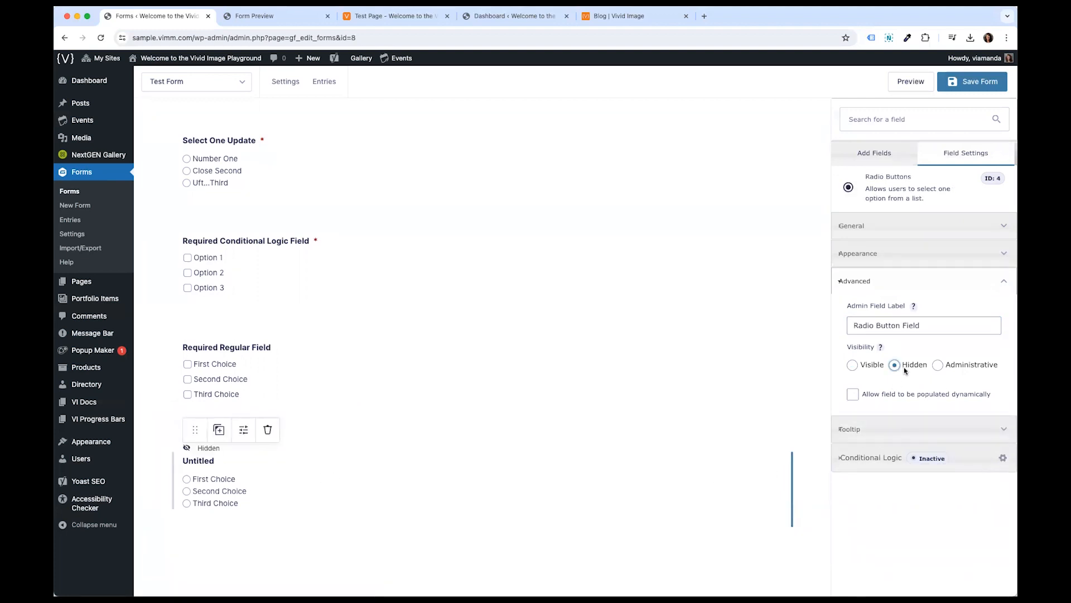
{"action": "left_click", "coordinate": [852, 365]}
{"action": "left_click", "coordinate": [906, 329]}
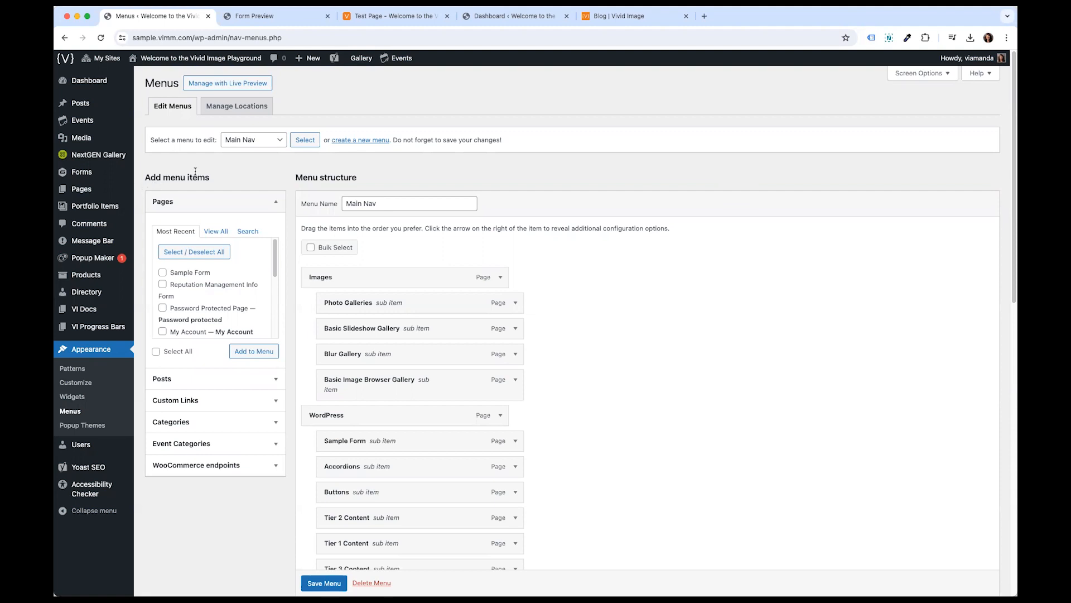
- Open the forms list and view the Donut Order Form's entries
{"action": "mouse_move", "coordinate": [81, 177]}
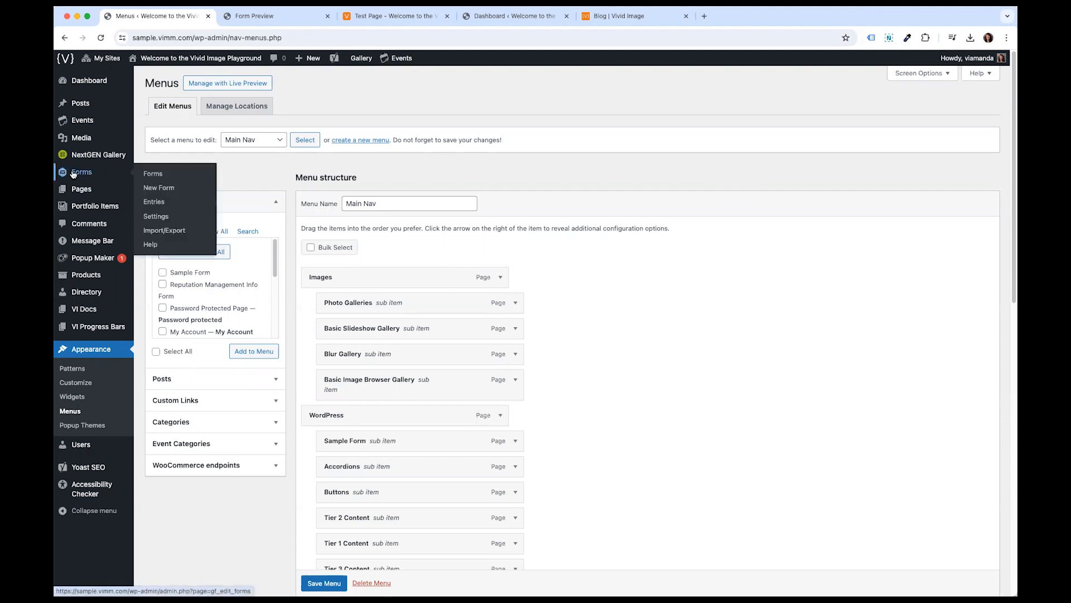
{"action": "left_click", "coordinate": [72, 174]}
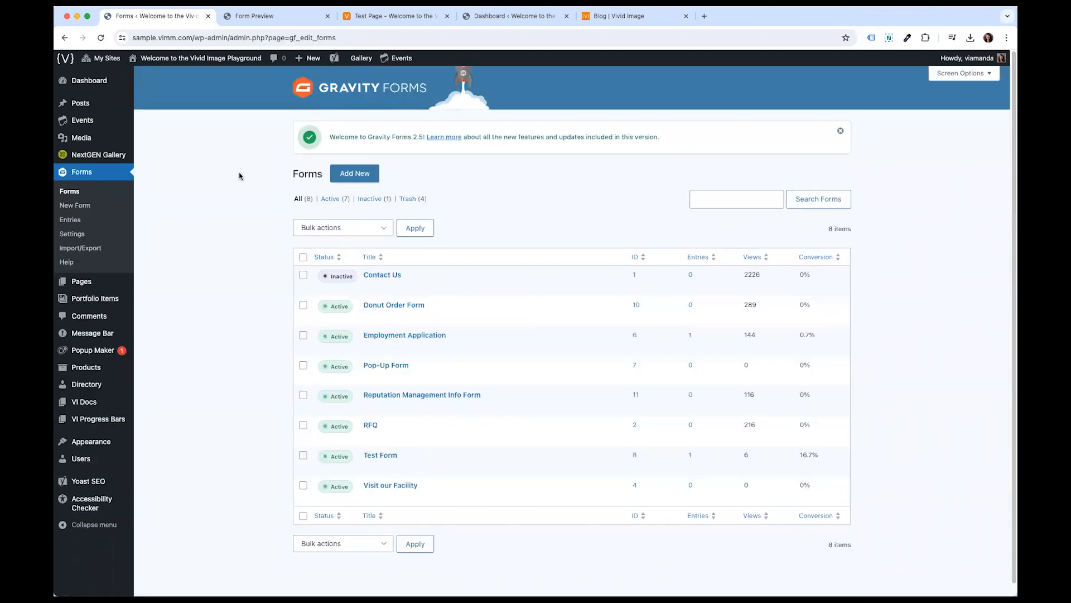
{"action": "mouse_move", "coordinate": [393, 377]}
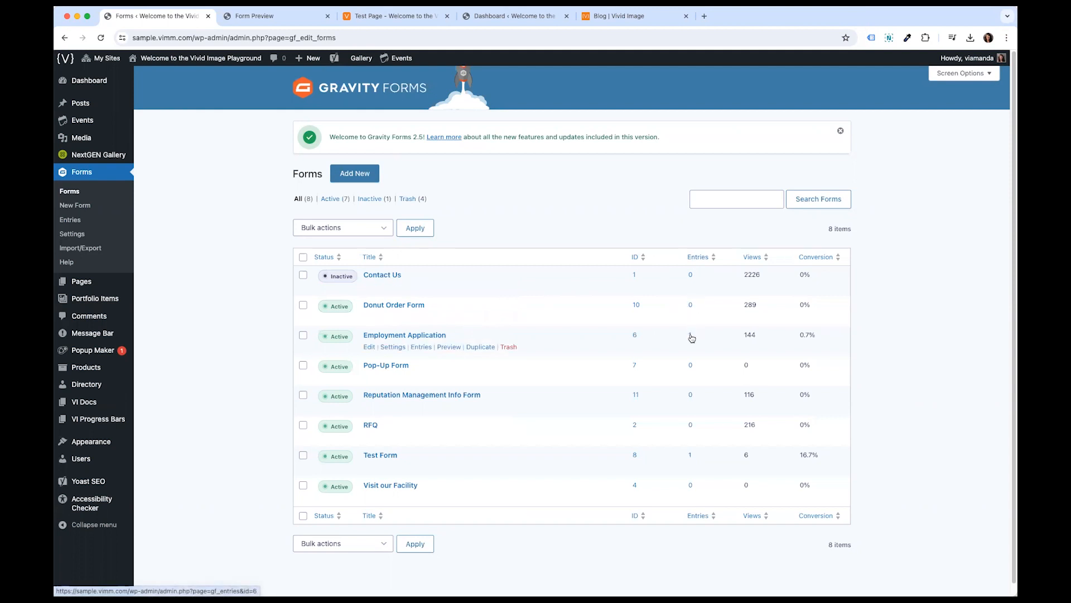
{"action": "left_click", "coordinate": [691, 306]}
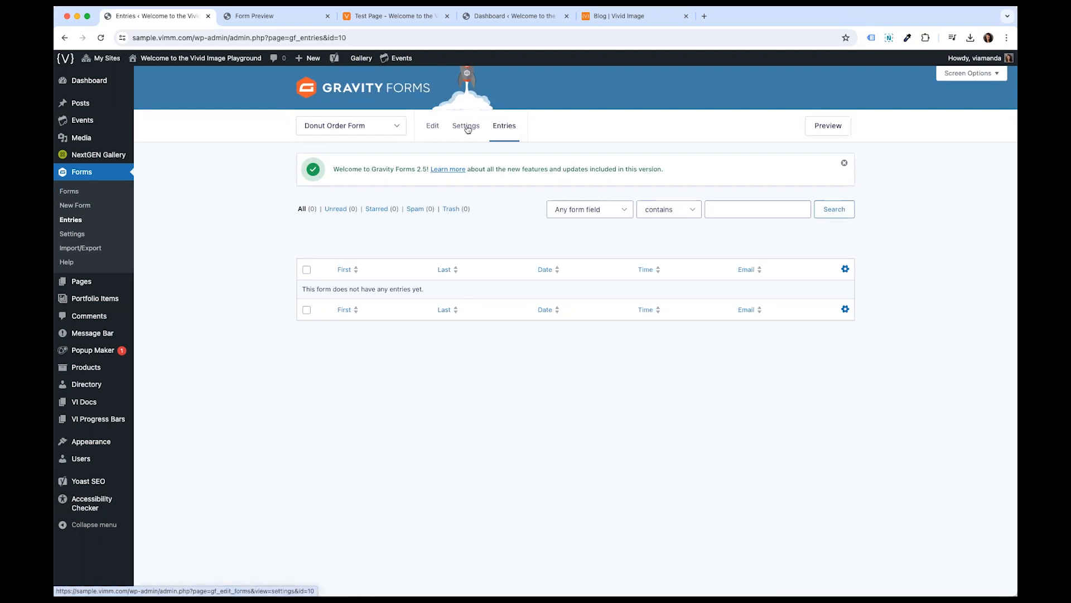
- Open the forms list and try selecting the Donut Order Form for bulk actions, then clear the selection
{"action": "mouse_move", "coordinate": [466, 130]}
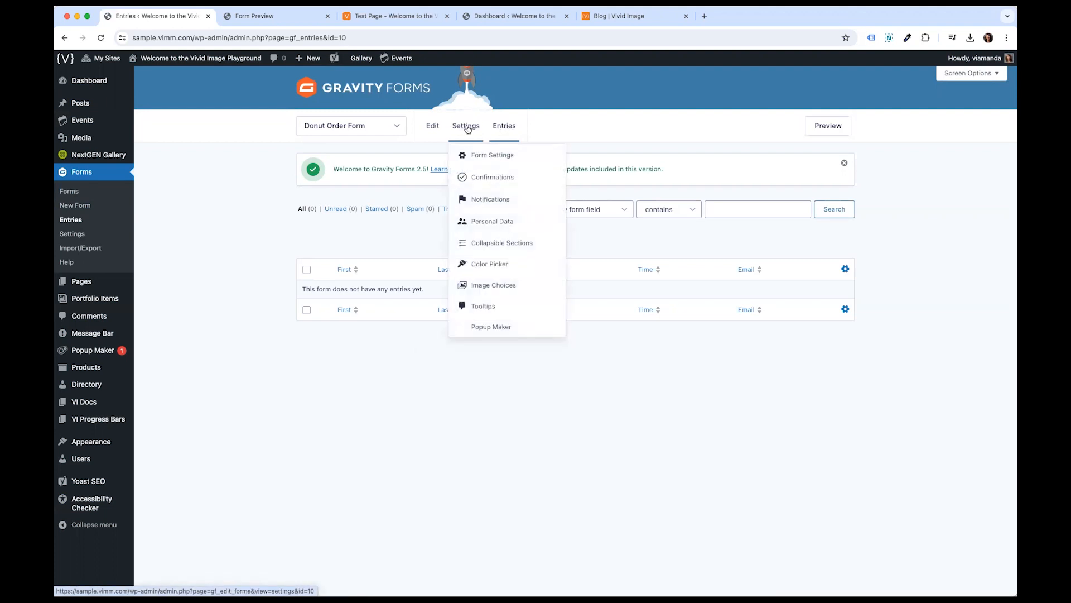
{"action": "left_click", "coordinate": [74, 193]}
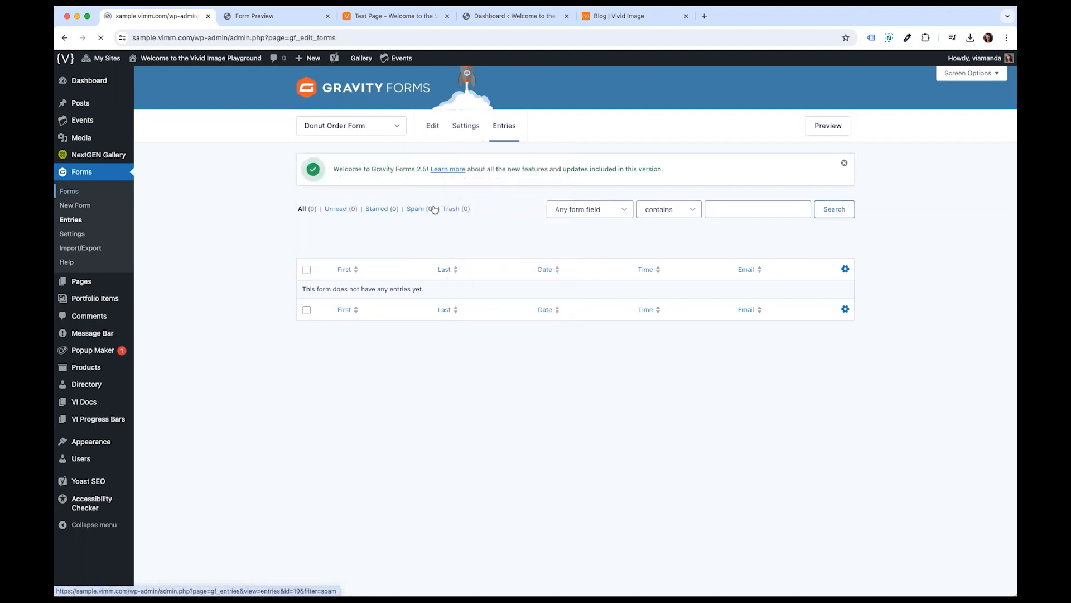
{"action": "left_click", "coordinate": [303, 305]}
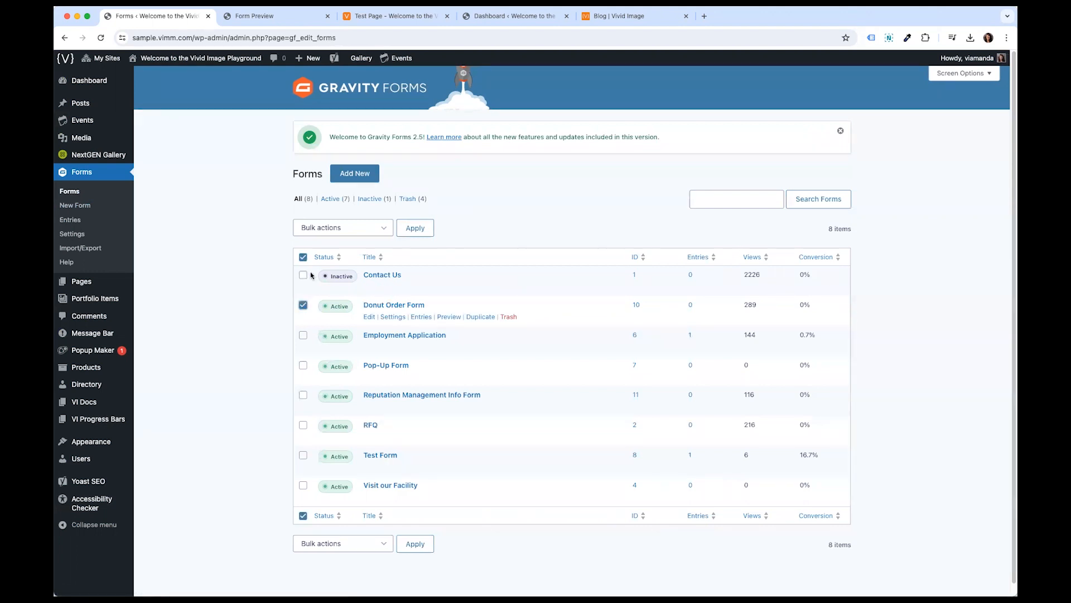
{"action": "left_click", "coordinate": [340, 227]}
{"action": "left_click", "coordinate": [227, 241]}
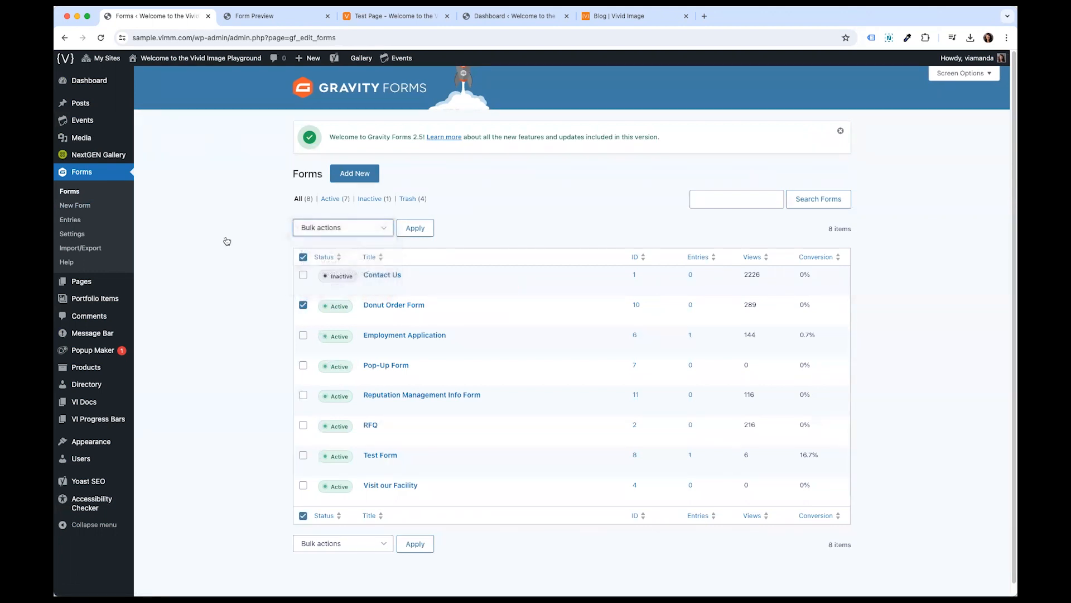
{"action": "left_click", "coordinate": [303, 305]}
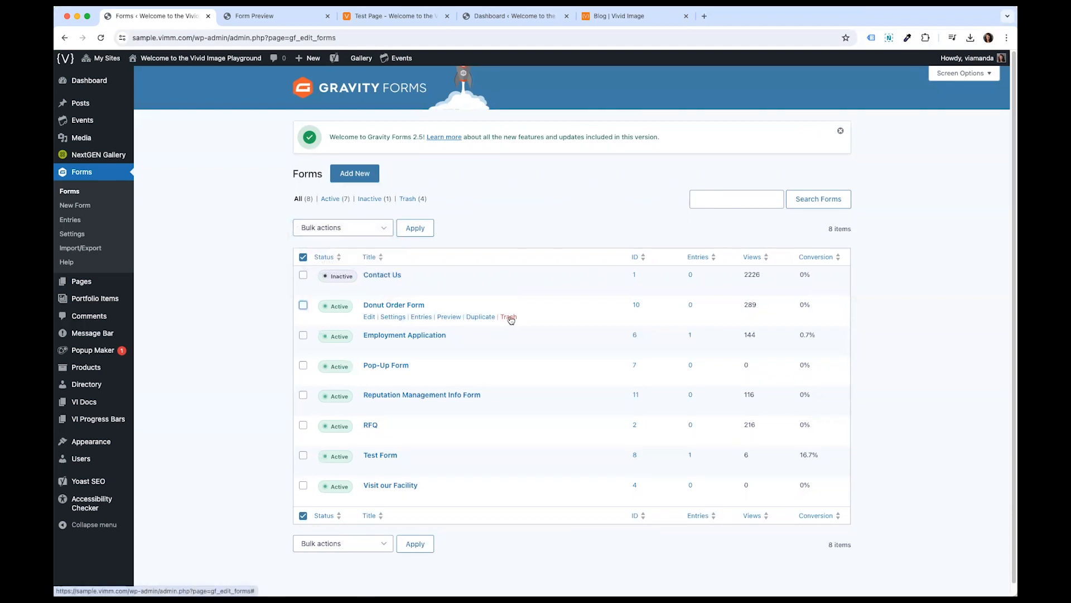
{"action": "left_click", "coordinate": [303, 257]}
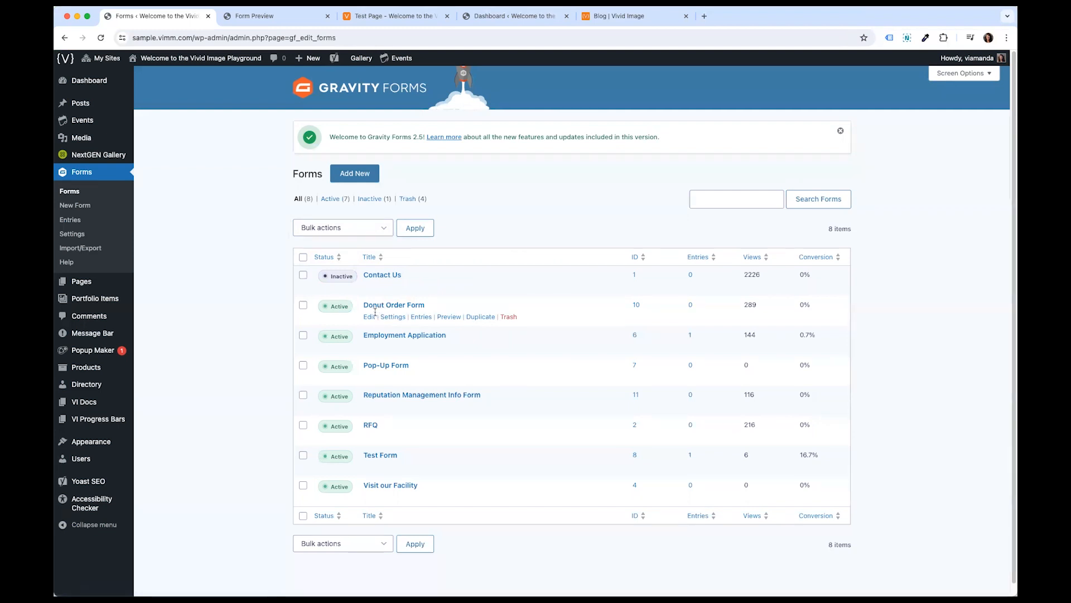
- Open the Donut Order Form in the form editor and look through the form switcher list
{"action": "mouse_move", "coordinate": [391, 318]}
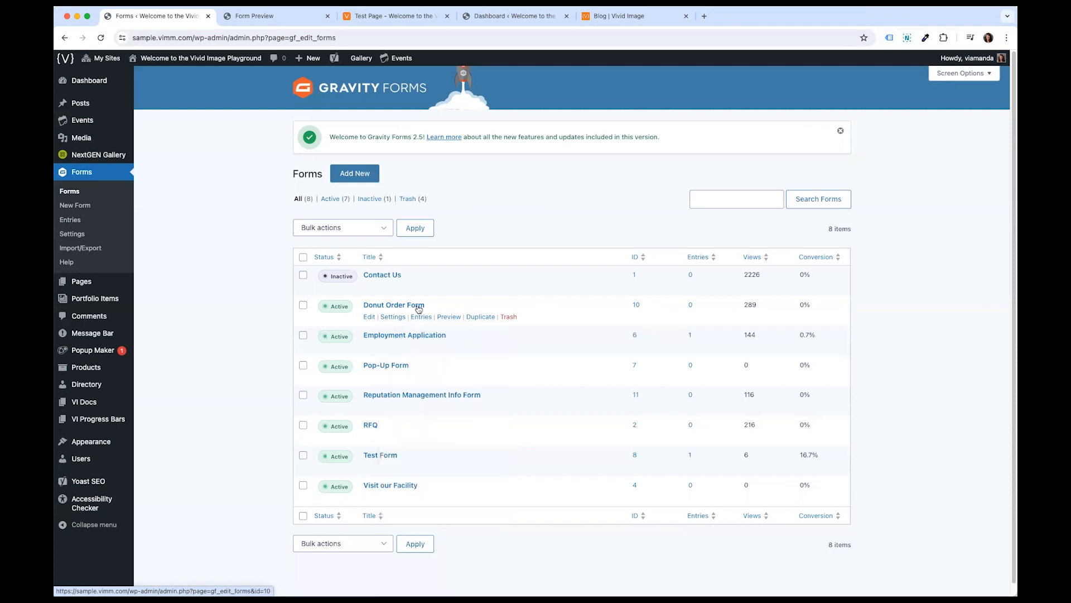
{"action": "left_click", "coordinate": [407, 305]}
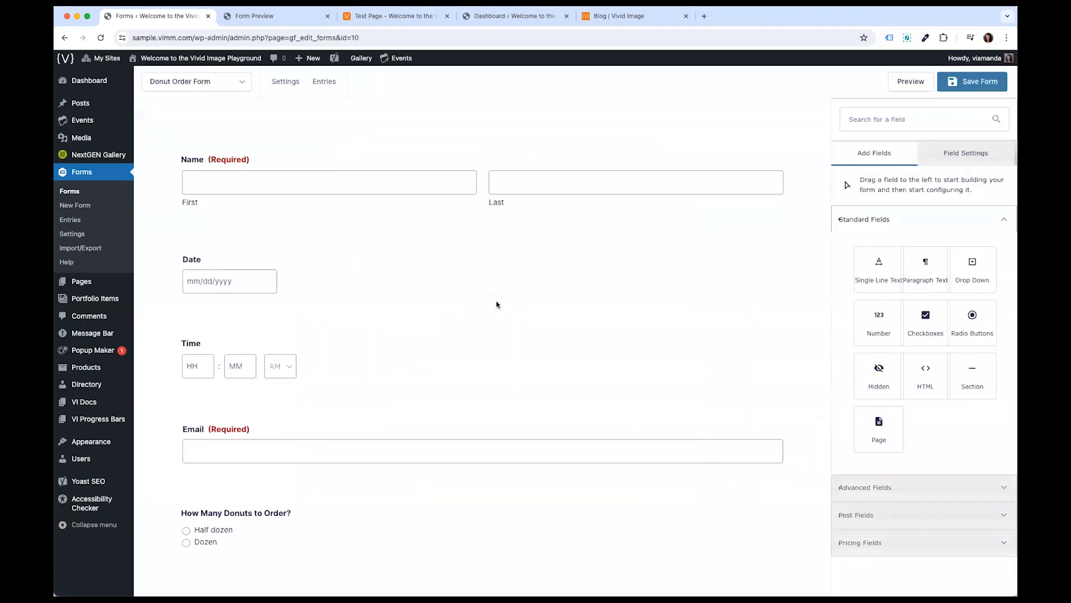
{"action": "mouse_move", "coordinate": [290, 87]}
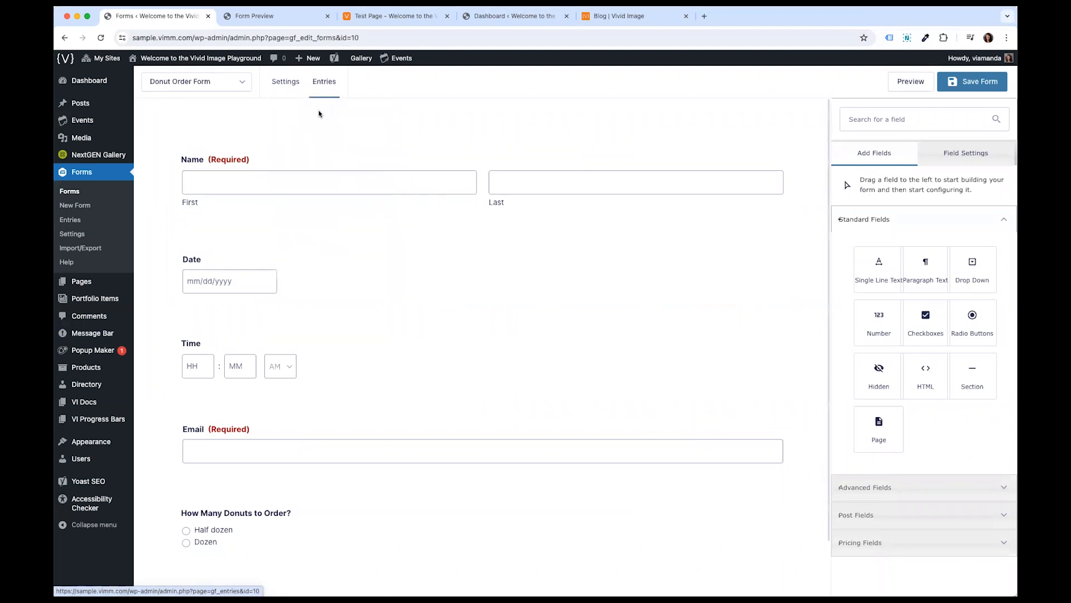
{"action": "left_click", "coordinate": [236, 88]}
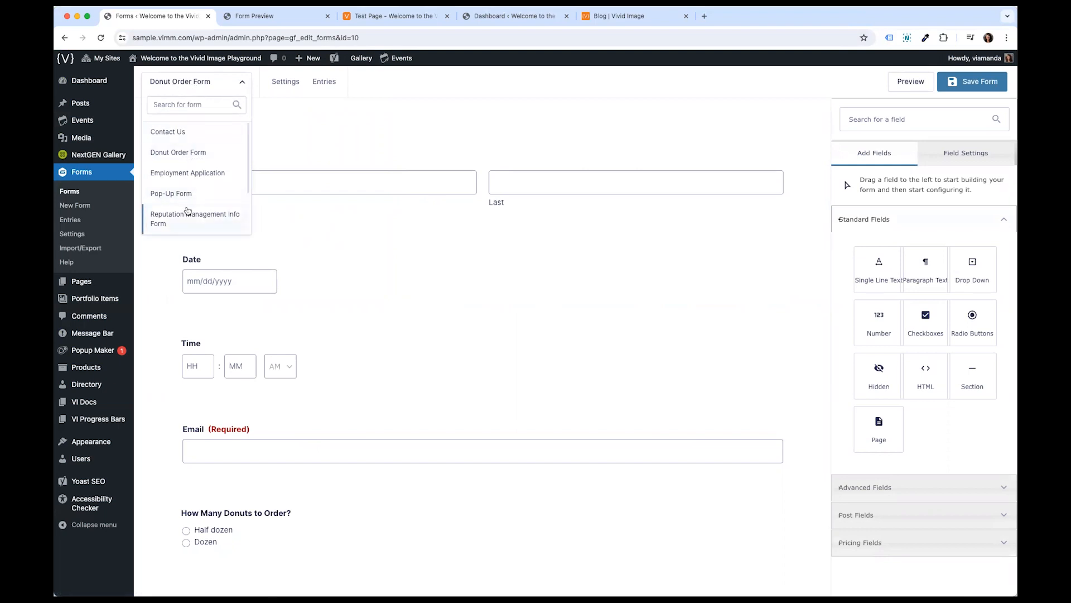
{"action": "scroll", "coordinate": [217, 185], "scroll_direction": "down", "scroll_amount": 2}
{"action": "scroll", "coordinate": [217, 206], "scroll_direction": "up", "scroll_amount": 2}
{"action": "left_click", "coordinate": [359, 148]}
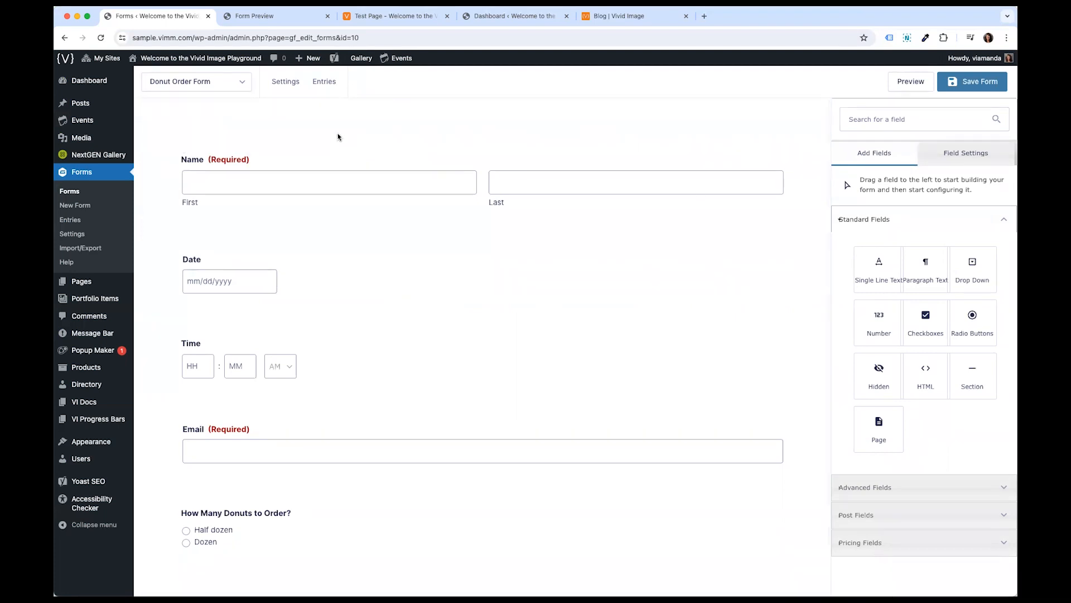
{"action": "left_click", "coordinate": [213, 88]}
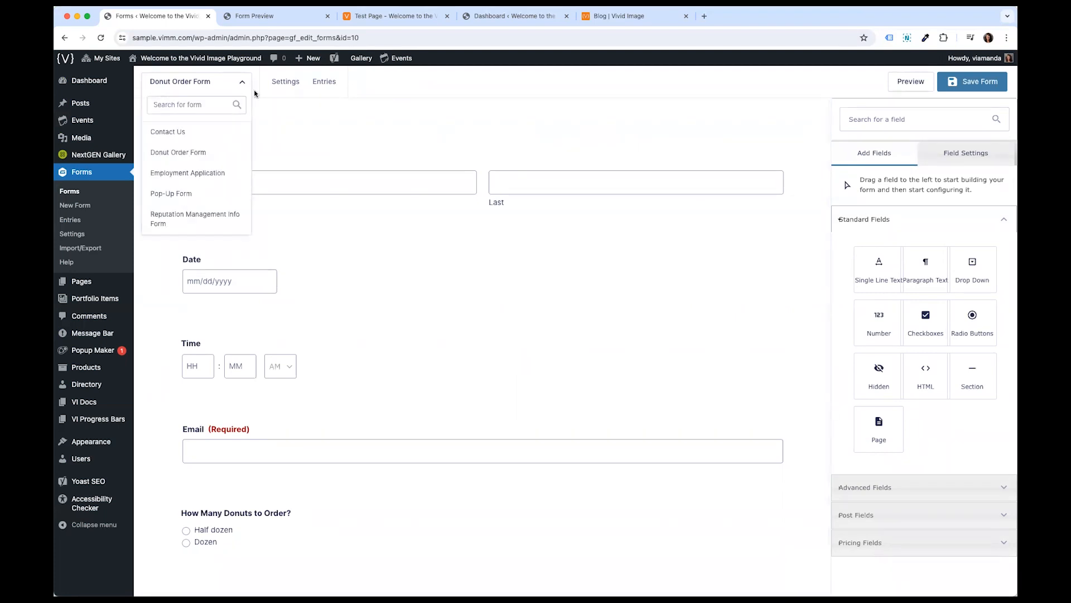
{"action": "left_click", "coordinate": [285, 83]}
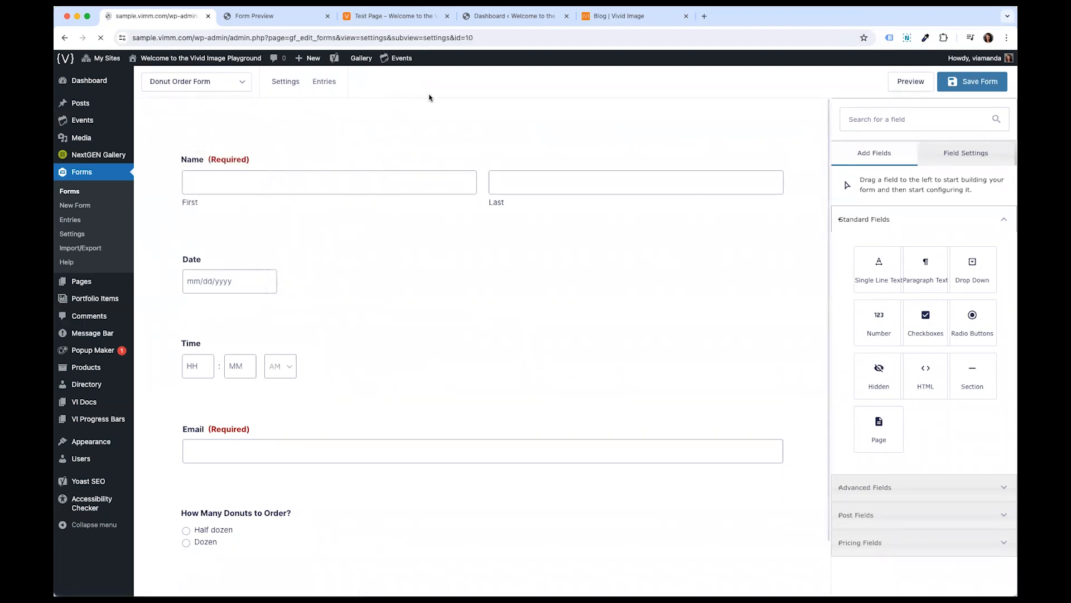
{"action": "left_click", "coordinate": [64, 38]}
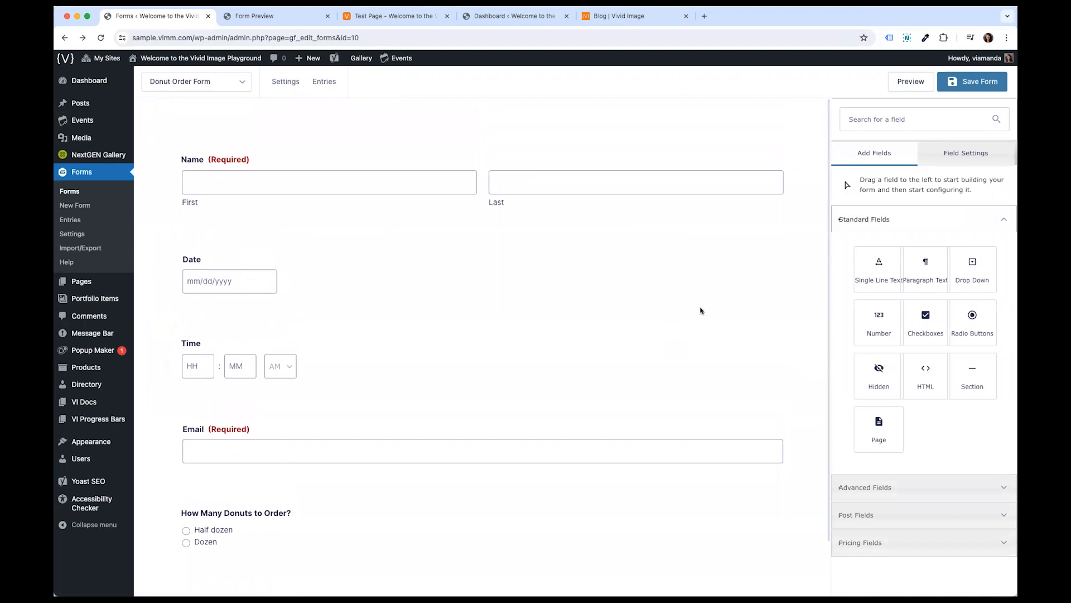
- Rename the Email field's label to Email Address, leaving it required
{"action": "left_click", "coordinate": [267, 436]}
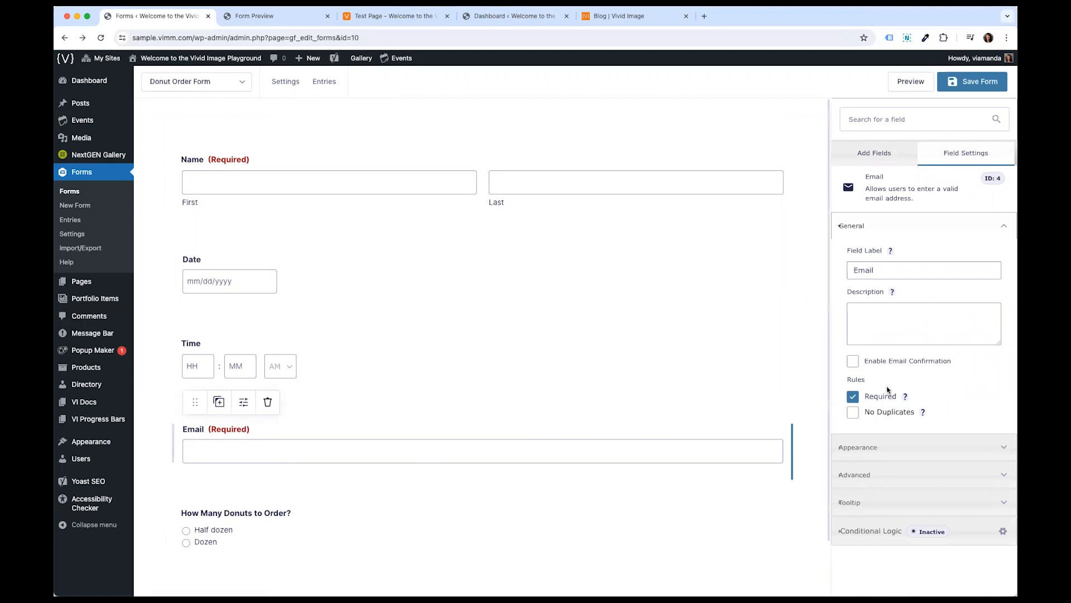
{"action": "left_click", "coordinate": [853, 397]}
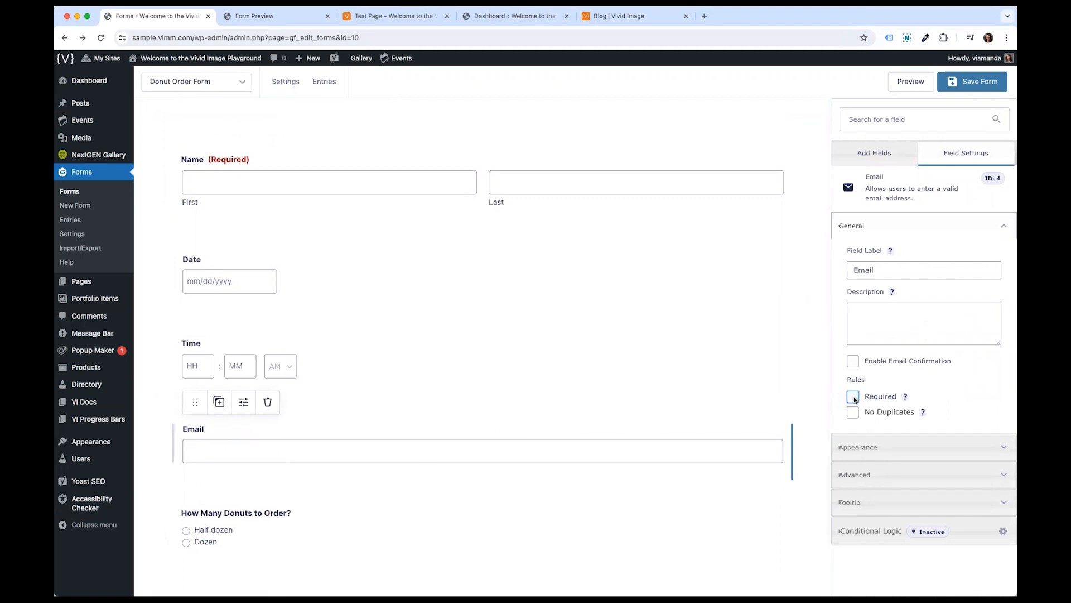
{"action": "left_click", "coordinate": [854, 397]}
{"action": "left_click", "coordinate": [853, 397]}
{"action": "left_click", "coordinate": [853, 398]}
{"action": "left_click", "coordinate": [897, 266]}
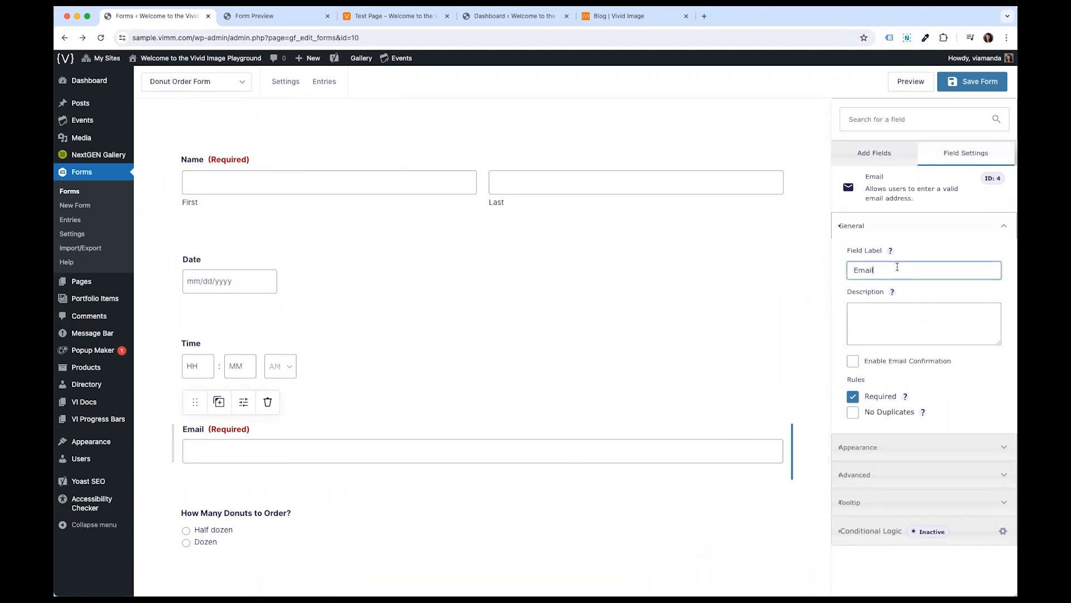
{"action": "type", "text": "Address"}
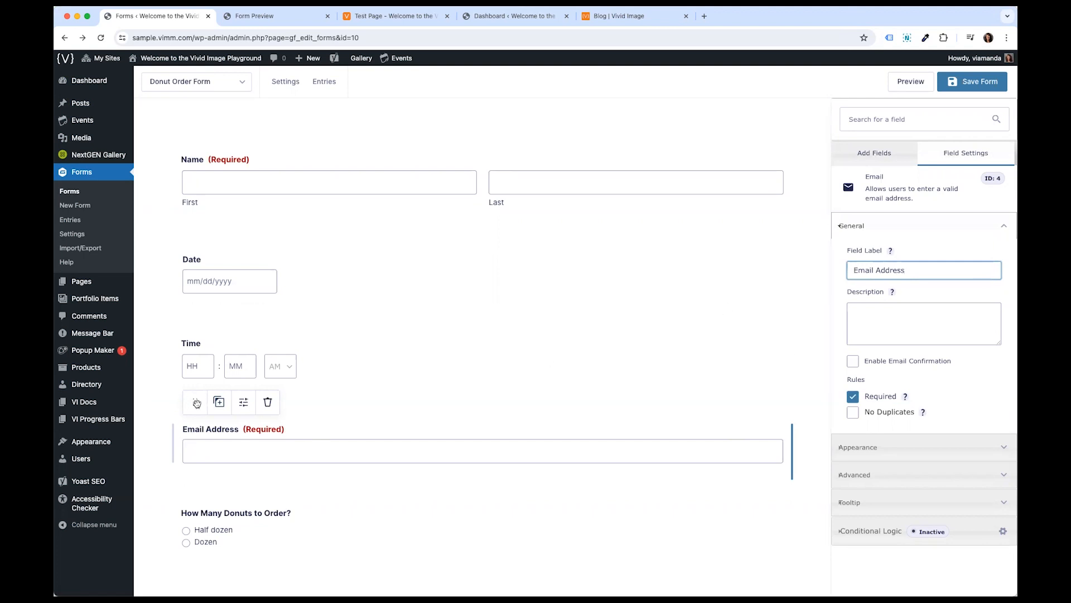
- Move the Email Address field up to sit directly below the Name field
{"action": "left_click_drag", "start_coordinate": [191, 403], "coordinate": [202, 248]}
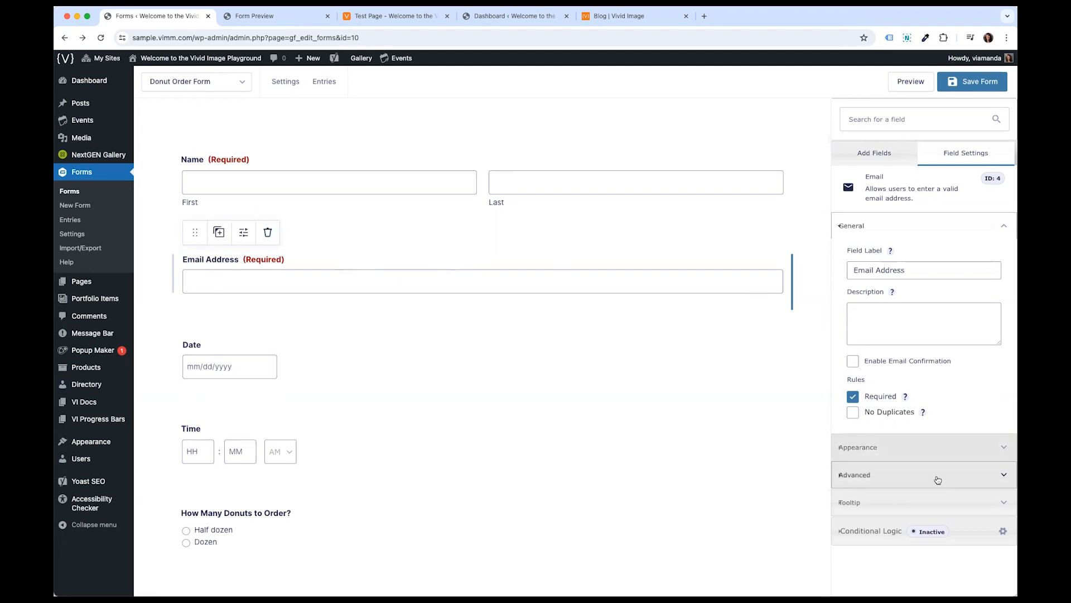
- Switch the Email Address field to Hidden and not required, then restore Visible and Required
{"action": "left_click", "coordinate": [921, 474]}
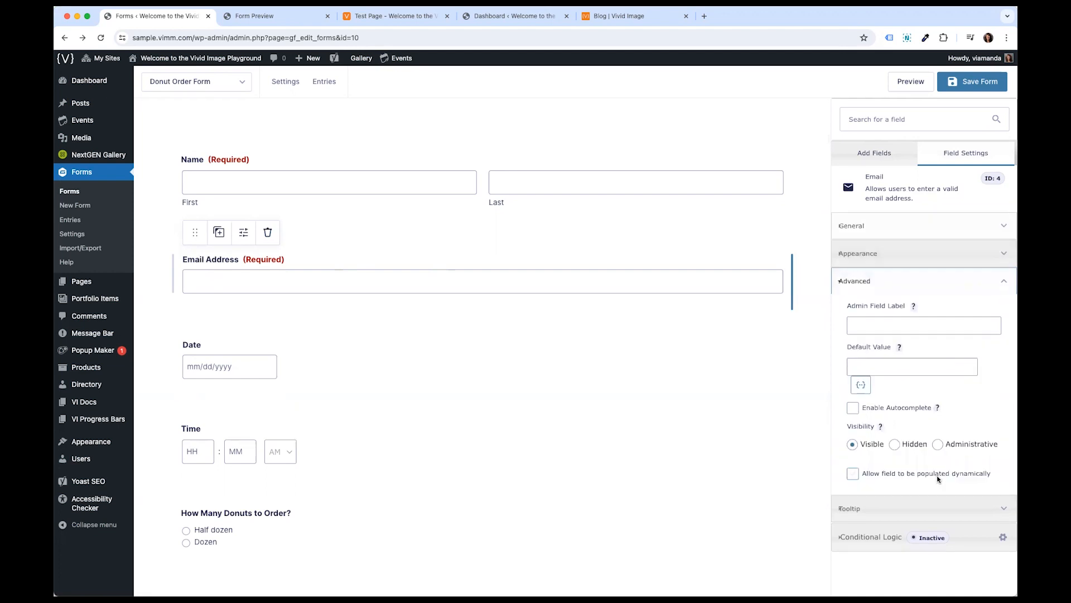
{"action": "left_click", "coordinate": [895, 445]}
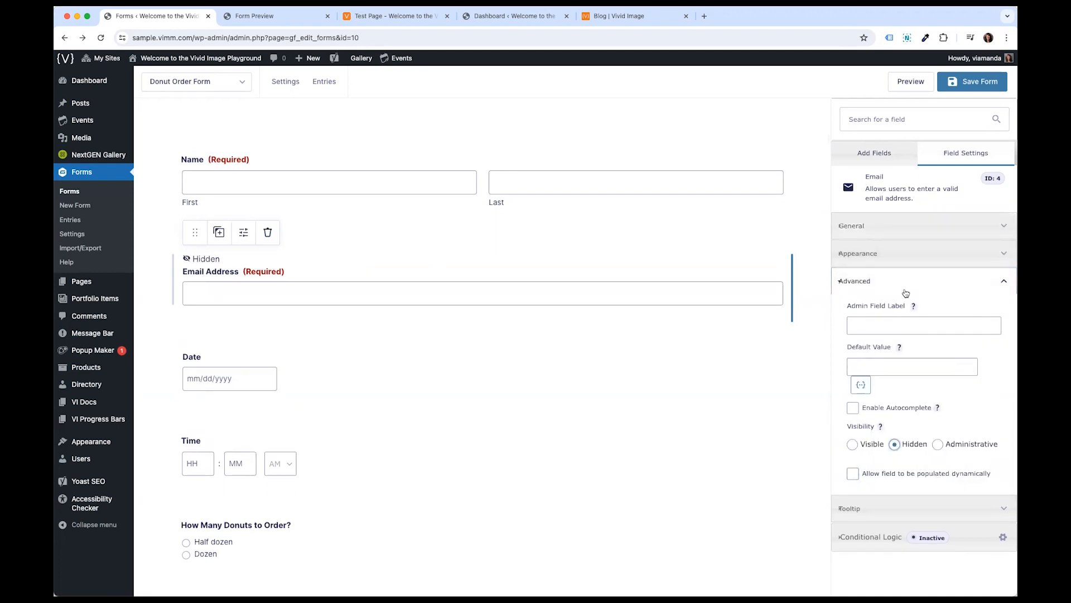
{"action": "left_click", "coordinate": [901, 231]}
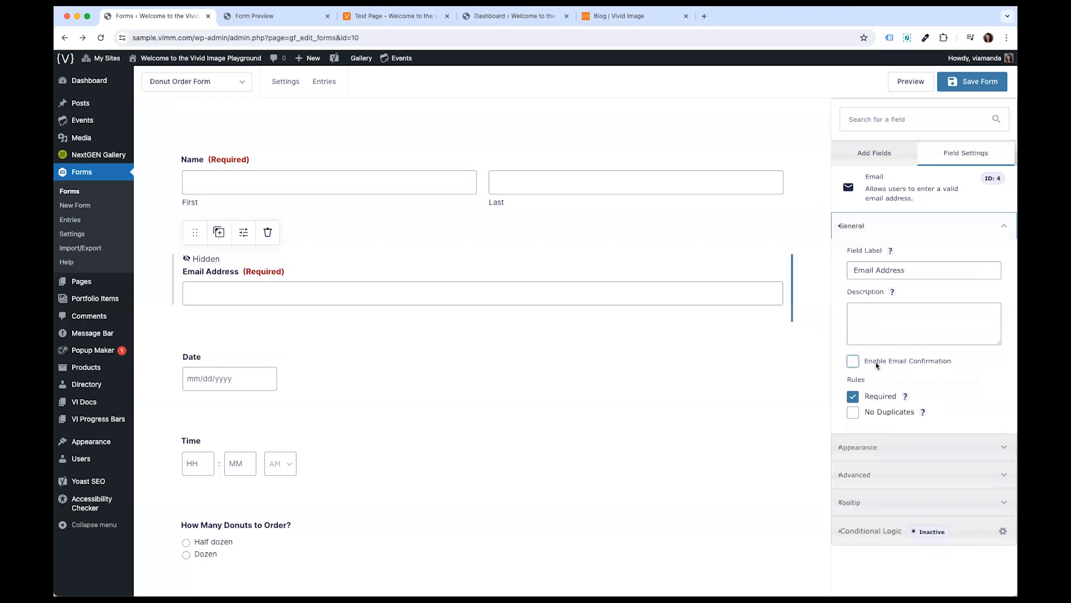
{"action": "left_click", "coordinate": [852, 396]}
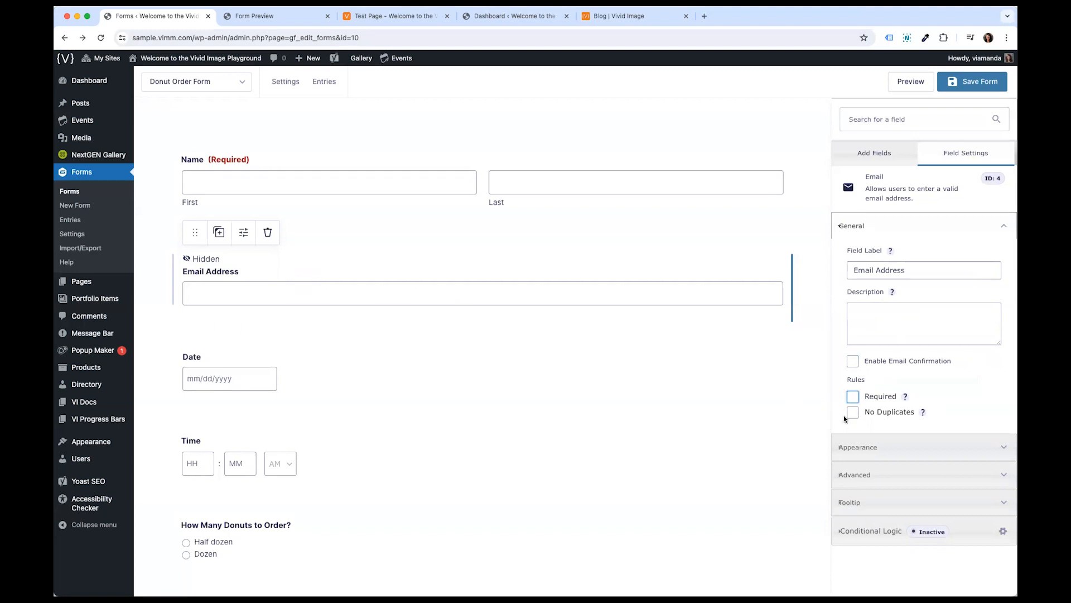
{"action": "left_click", "coordinate": [852, 396]}
{"action": "left_click", "coordinate": [909, 474]}
{"action": "left_click", "coordinate": [853, 444]}
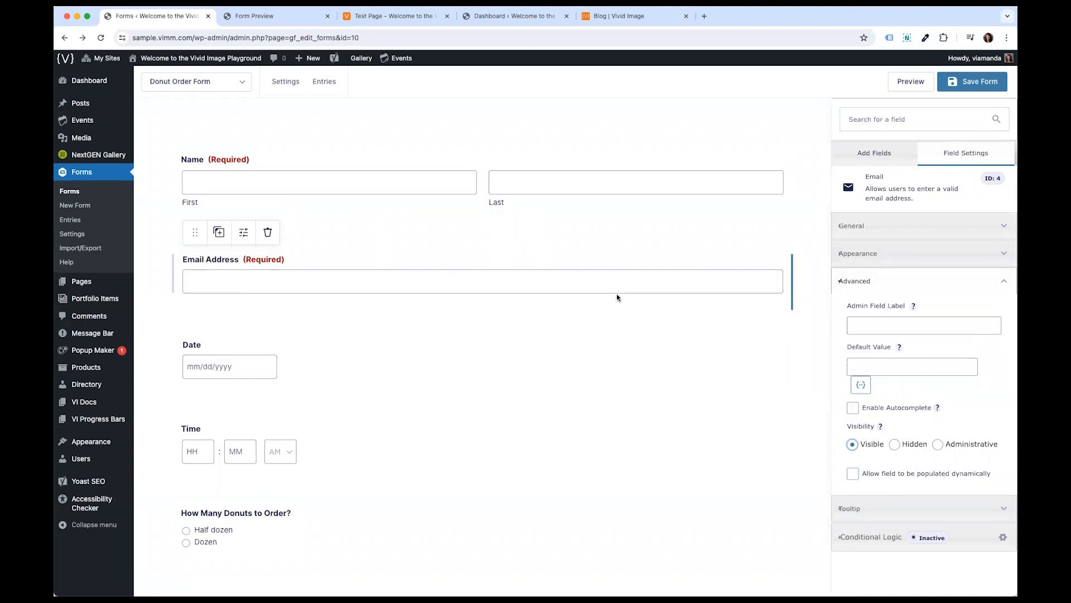
{"action": "left_click", "coordinate": [641, 244]}
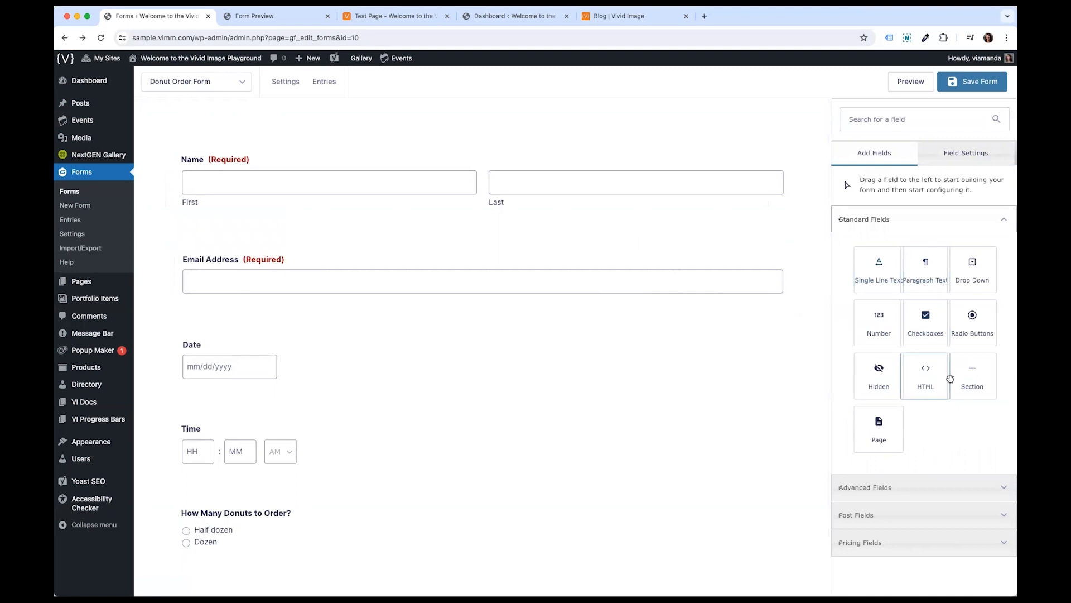
- Add a Checkboxes field below the How Many Donuts to Order? question
{"action": "scroll", "coordinate": [730, 395], "scroll_direction": "down", "scroll_amount": 1}
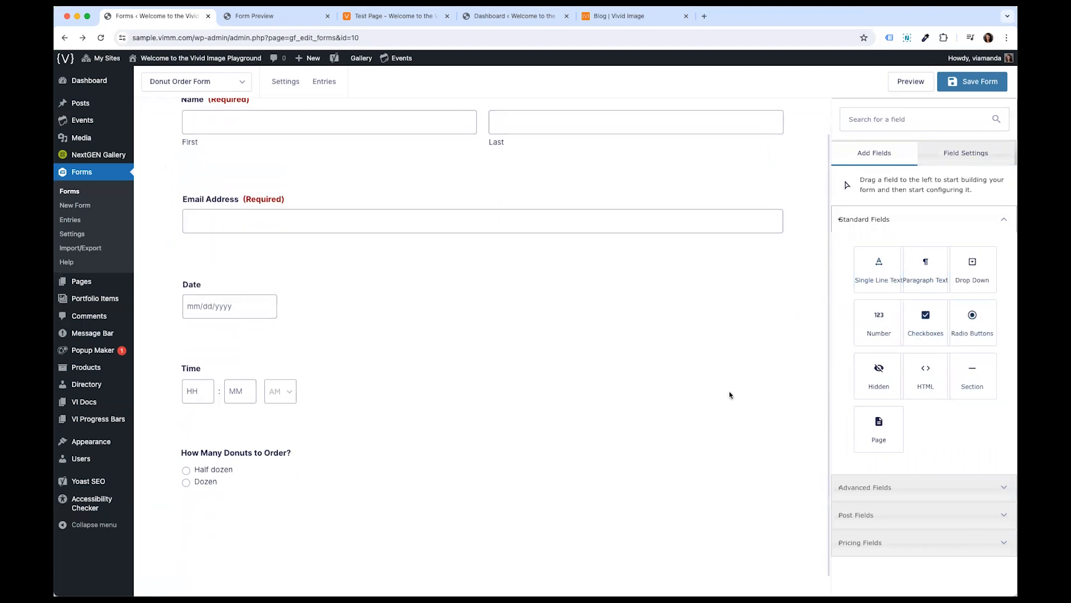
{"action": "left_click_drag", "start_coordinate": [926, 323], "coordinate": [205, 495]}
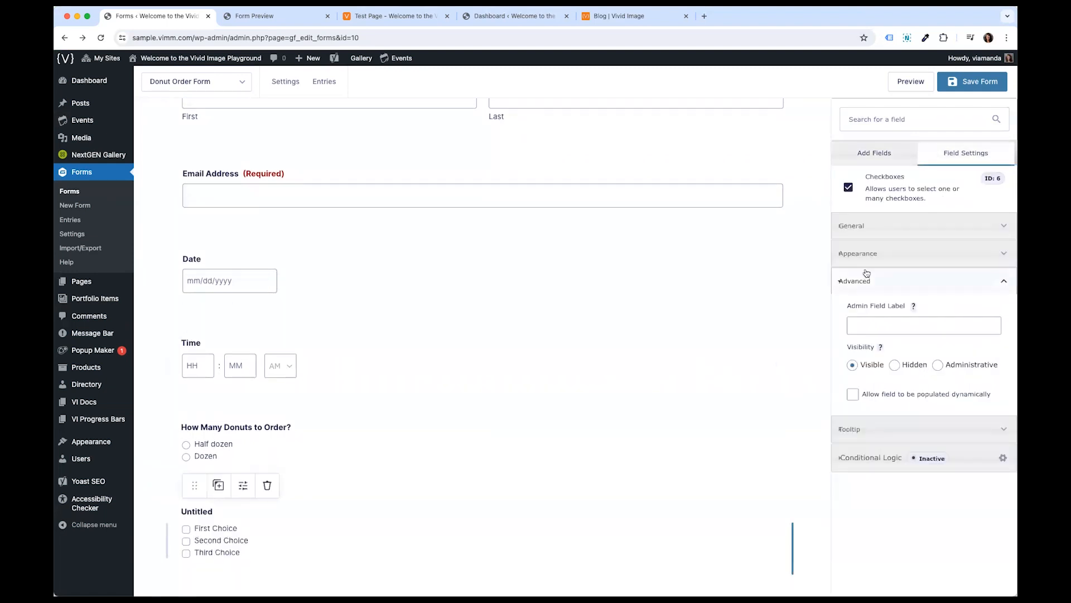
- Label the new checkbox field Checkbox Items and give it the description Test
{"action": "left_click", "coordinate": [915, 232]}
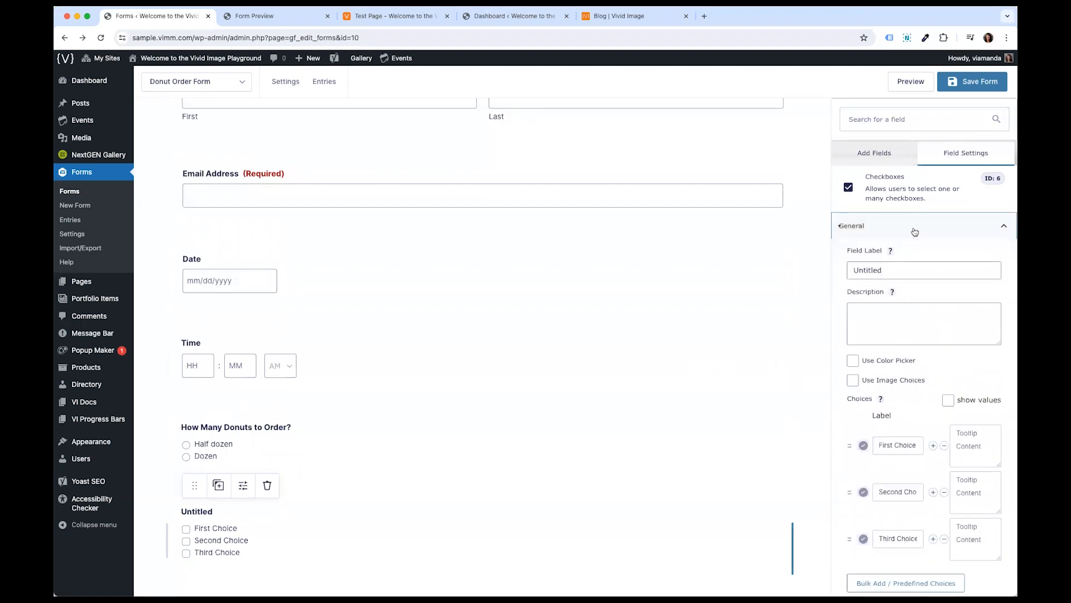
{"action": "double_click", "coordinate": [905, 261]}
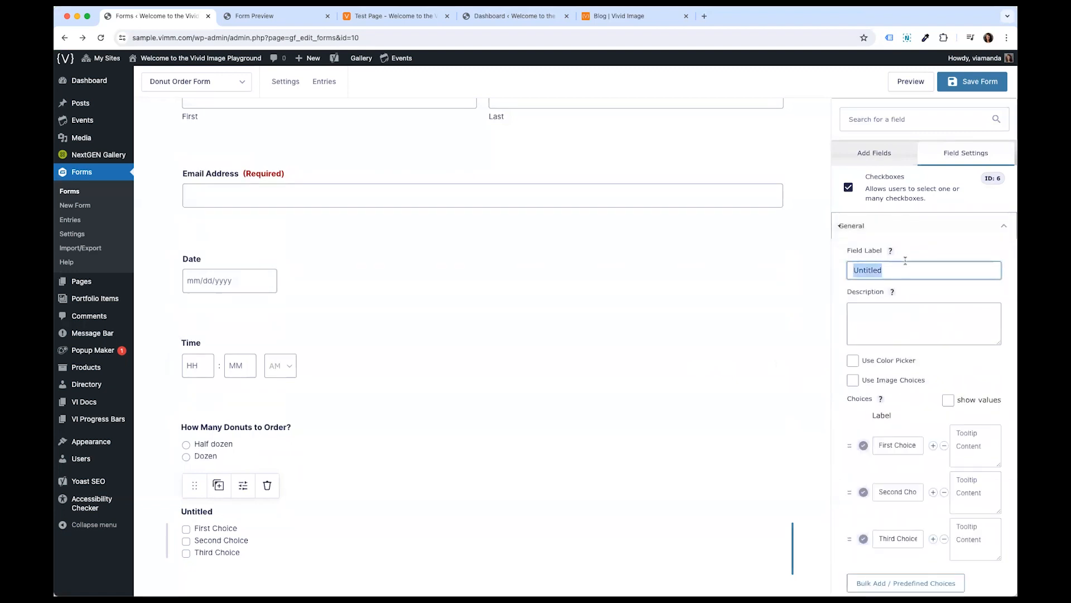
{"action": "type", "text": "Chec"}
{"action": "type", "text": "kbox Items"}
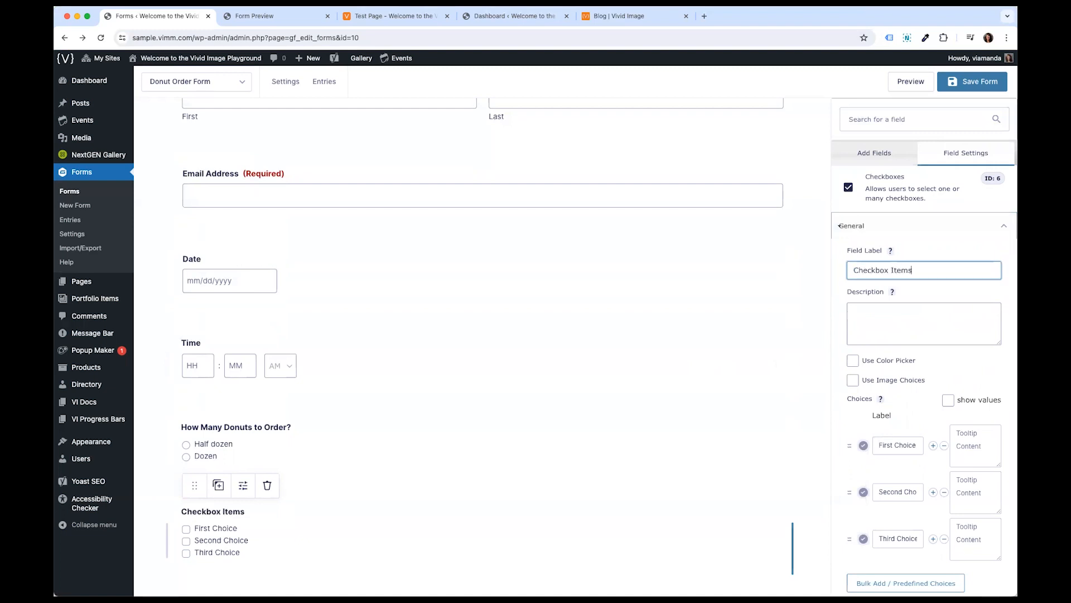
{"action": "left_click", "coordinate": [894, 316]}
{"action": "type", "text": "Test"}
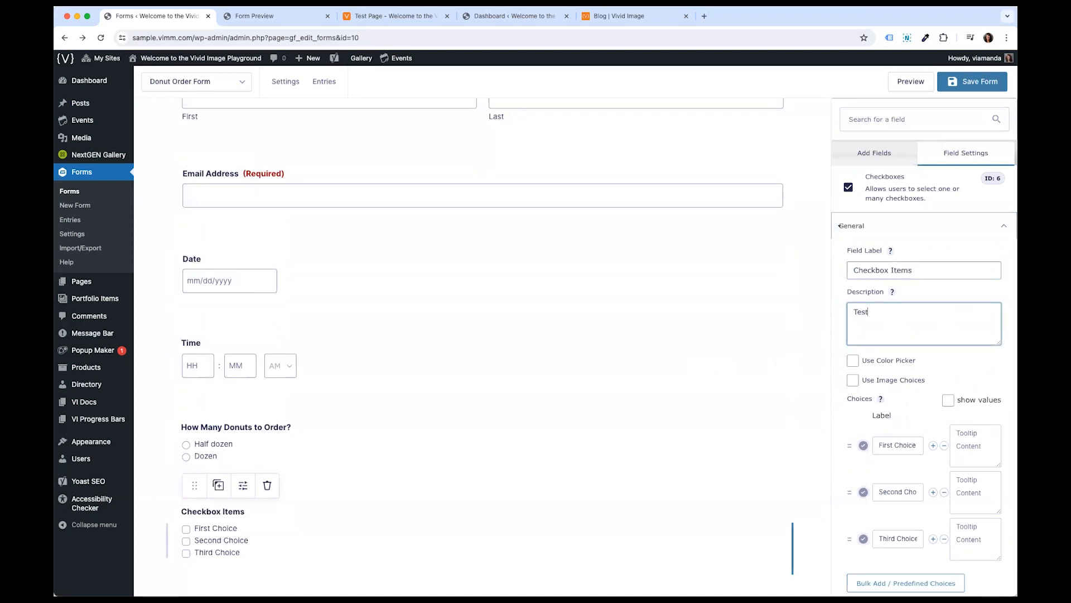
- Rename all three choices of the Checkbox Items field to Test
{"action": "scroll", "coordinate": [765, 366], "scroll_direction": "down", "scroll_amount": 2}
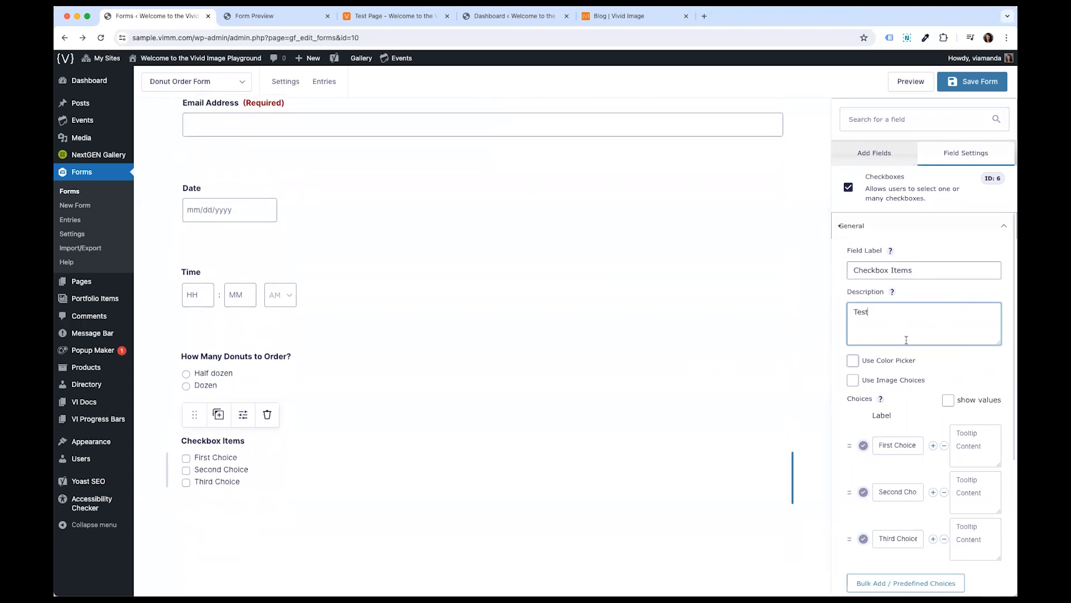
{"action": "scroll", "coordinate": [892, 443], "scroll_direction": "down", "scroll_amount": 2}
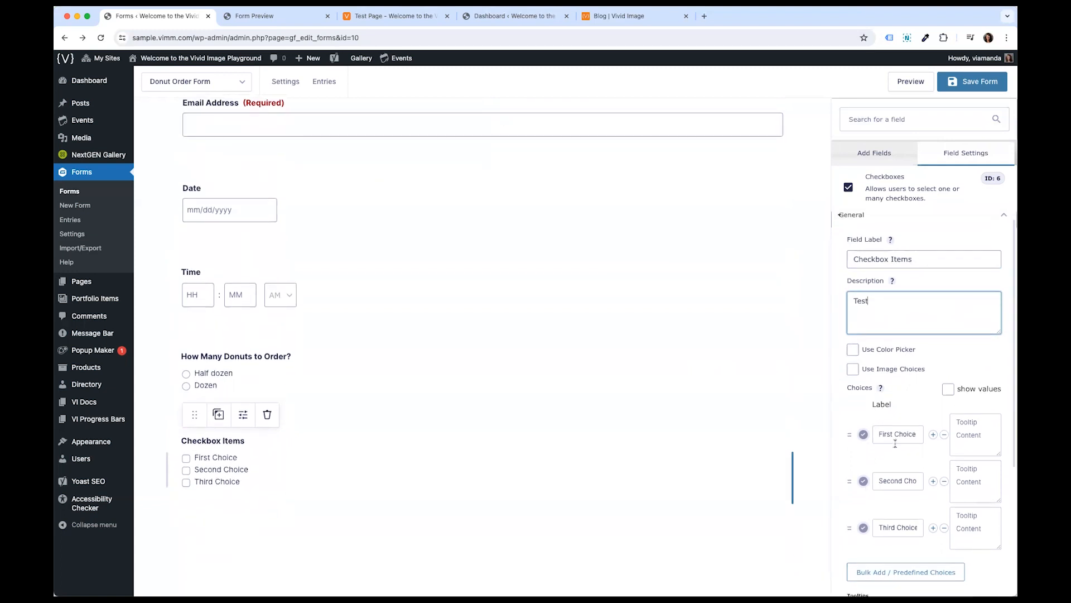
{"action": "left_click", "coordinate": [877, 399]}
{"action": "left_click_drag", "start_coordinate": [877, 399], "coordinate": [942, 400]}
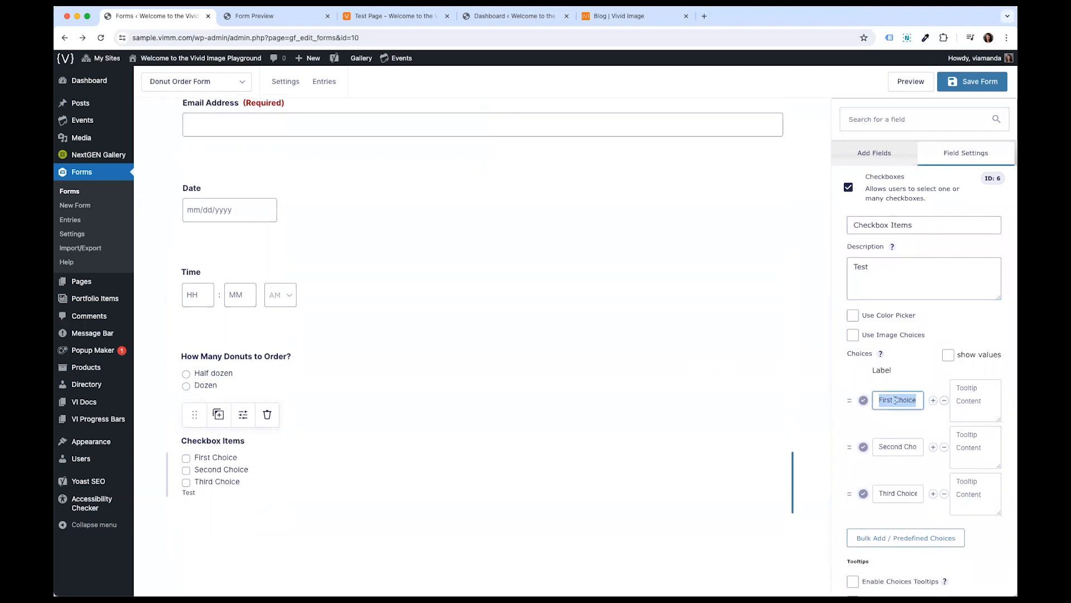
{"action": "left_click", "coordinate": [891, 446]}
{"action": "left_click", "coordinate": [892, 493]}
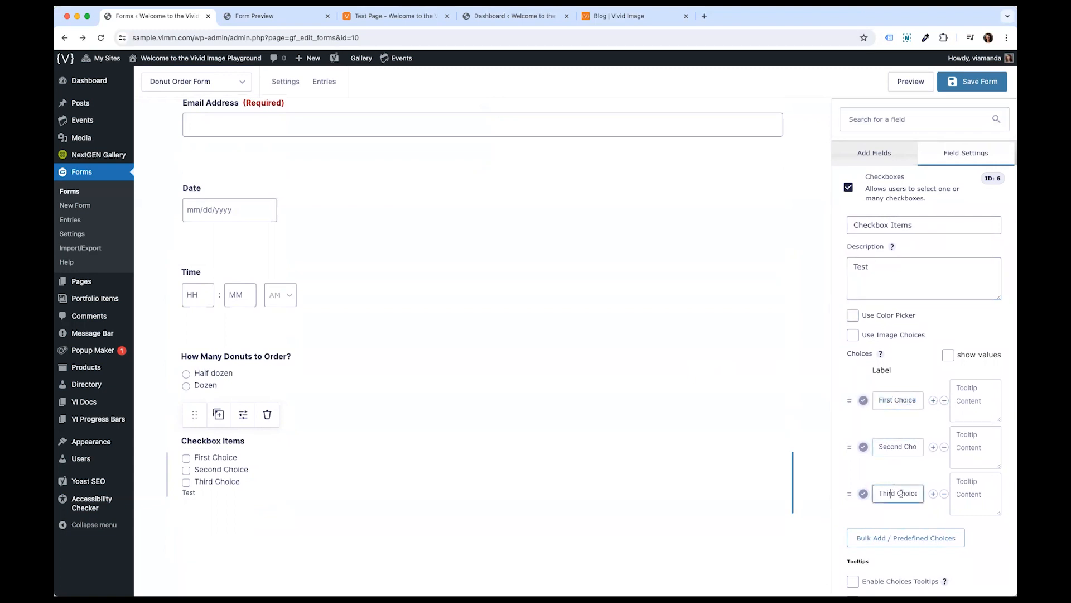
{"action": "left_click_drag", "start_coordinate": [879, 493], "coordinate": [919, 493]}
{"action": "type", "text": "Test"}
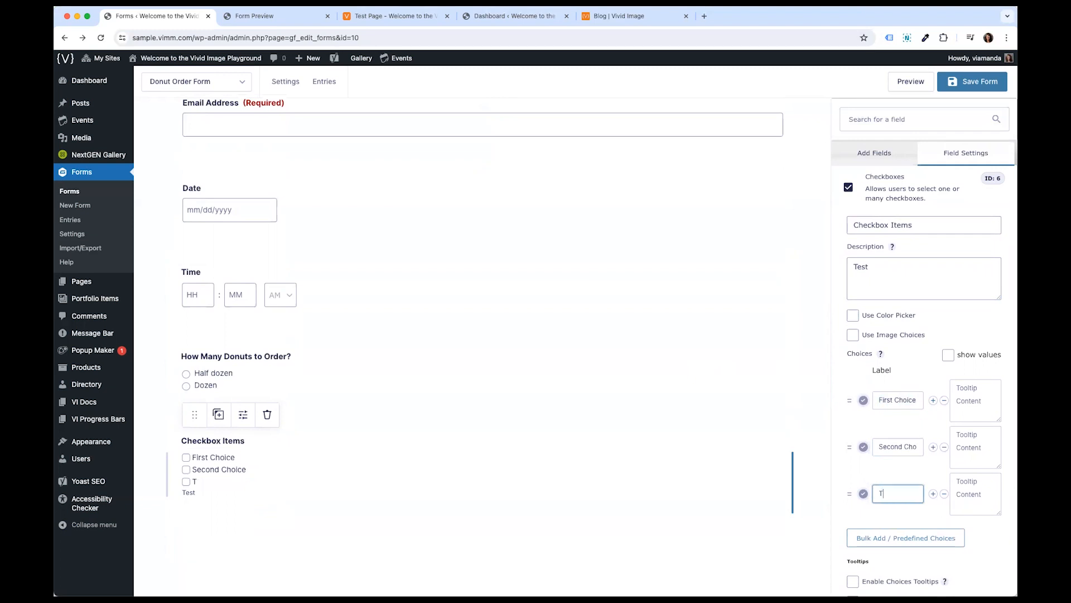
{"action": "triple_click", "coordinate": [908, 446]}
{"action": "type", "text": "Test"}
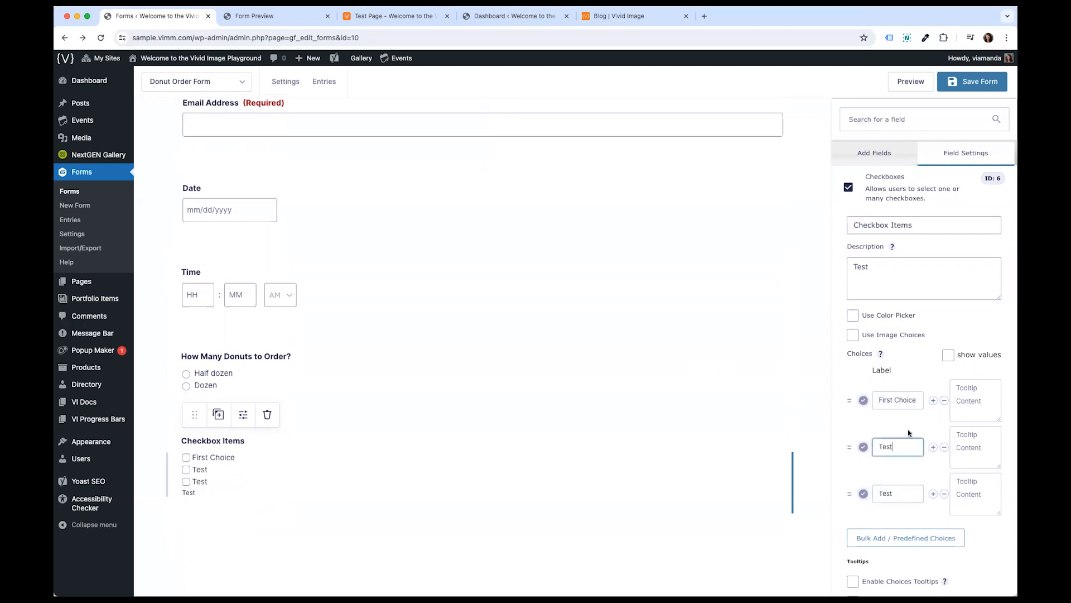
{"action": "triple_click", "coordinate": [893, 400]}
{"action": "type", "text": "Test"}
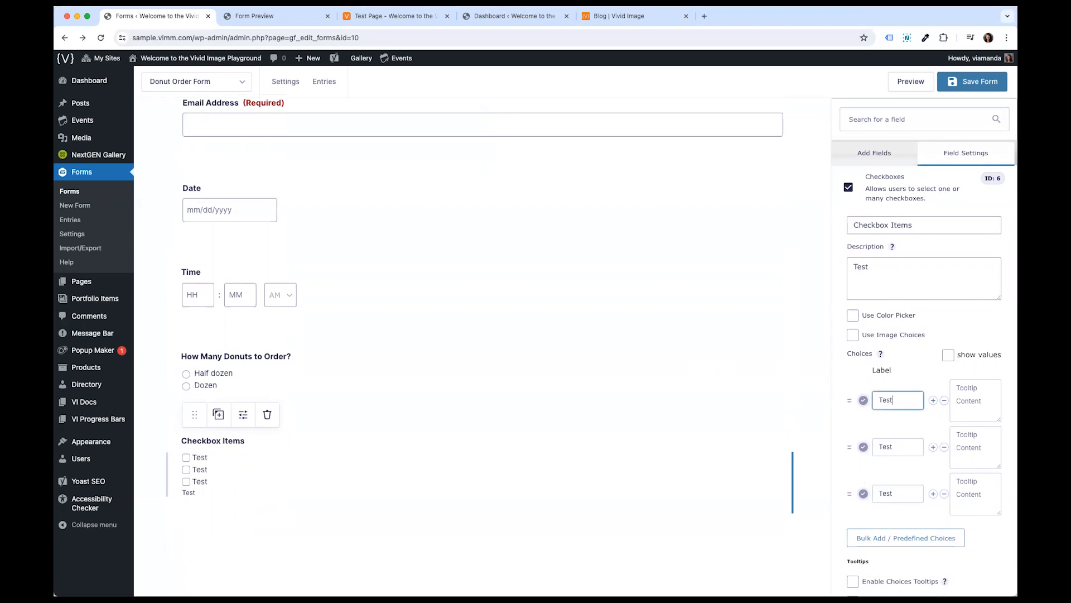
- Select the Time and Date fields to view their settings
{"action": "scroll", "coordinate": [949, 455], "scroll_direction": "down", "scroll_amount": 3}
{"action": "scroll", "coordinate": [950, 457], "scroll_direction": "up", "scroll_amount": 4}
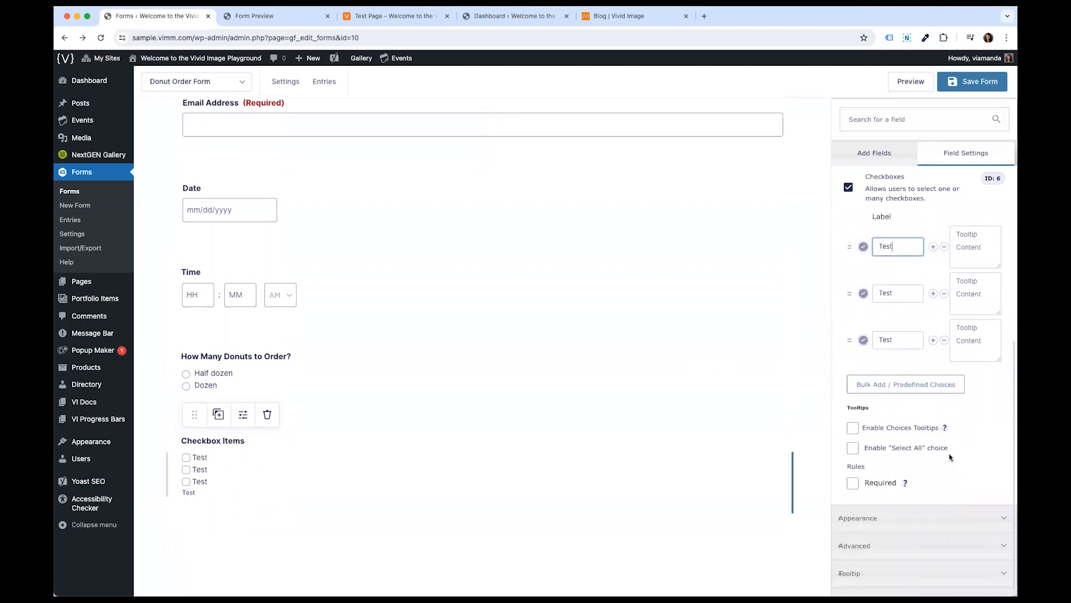
{"action": "left_click", "coordinate": [595, 294]}
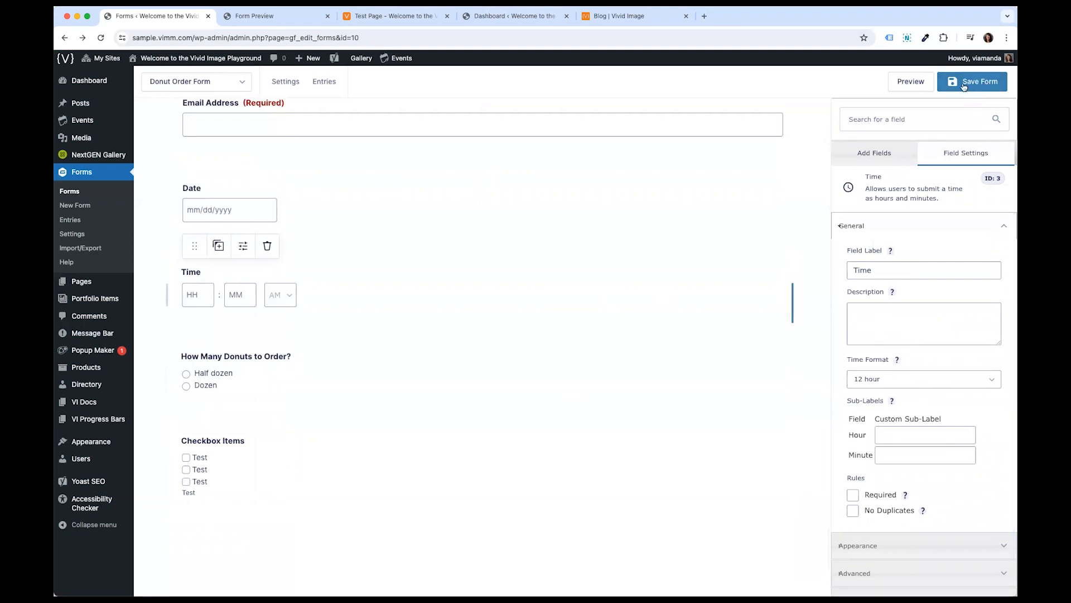
{"action": "left_click", "coordinate": [885, 154]}
{"action": "left_click", "coordinate": [782, 194]}
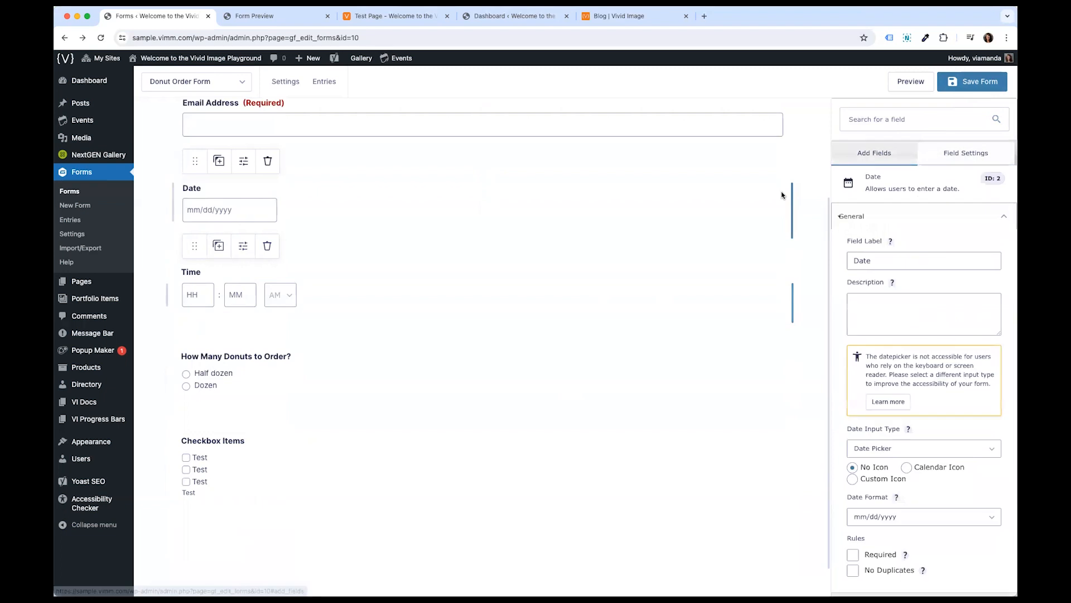
- Add a Single Line Text field between the Name and Email Address fields
{"action": "left_click", "coordinate": [886, 152]}
{"action": "scroll", "coordinate": [742, 163], "scroll_direction": "up", "scroll_amount": 3}
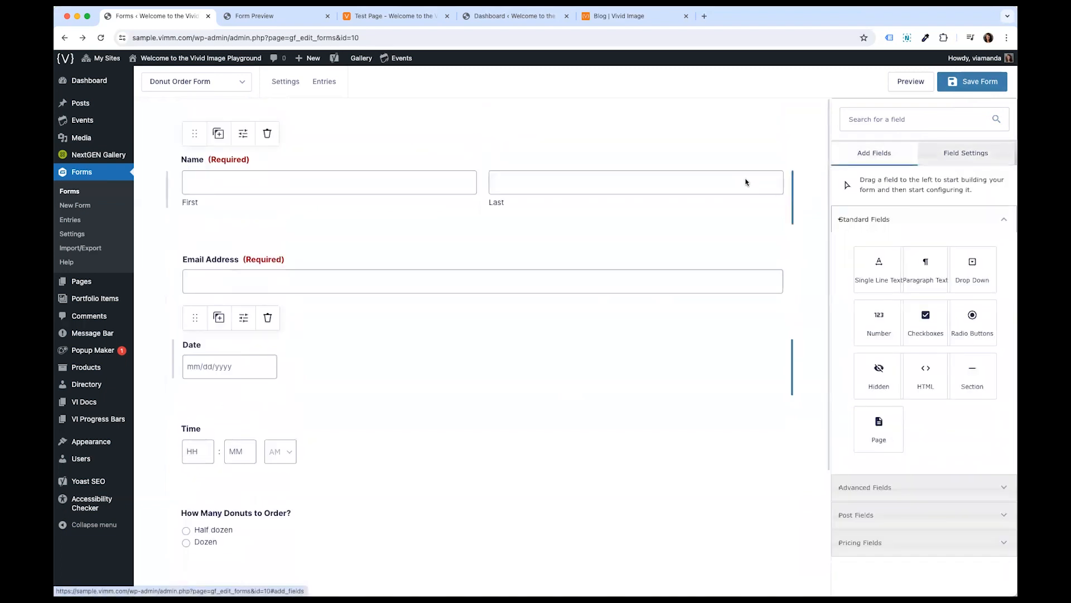
{"action": "left_click", "coordinate": [886, 225]}
{"action": "left_click", "coordinate": [886, 223]}
{"action": "left_click", "coordinate": [886, 222]}
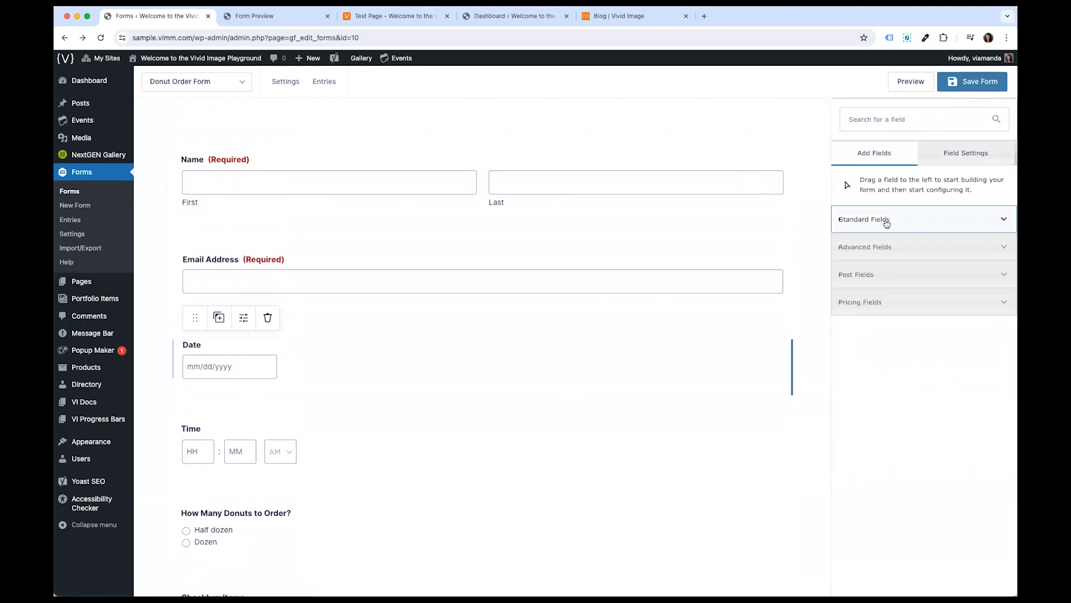
{"action": "left_click", "coordinate": [888, 248]}
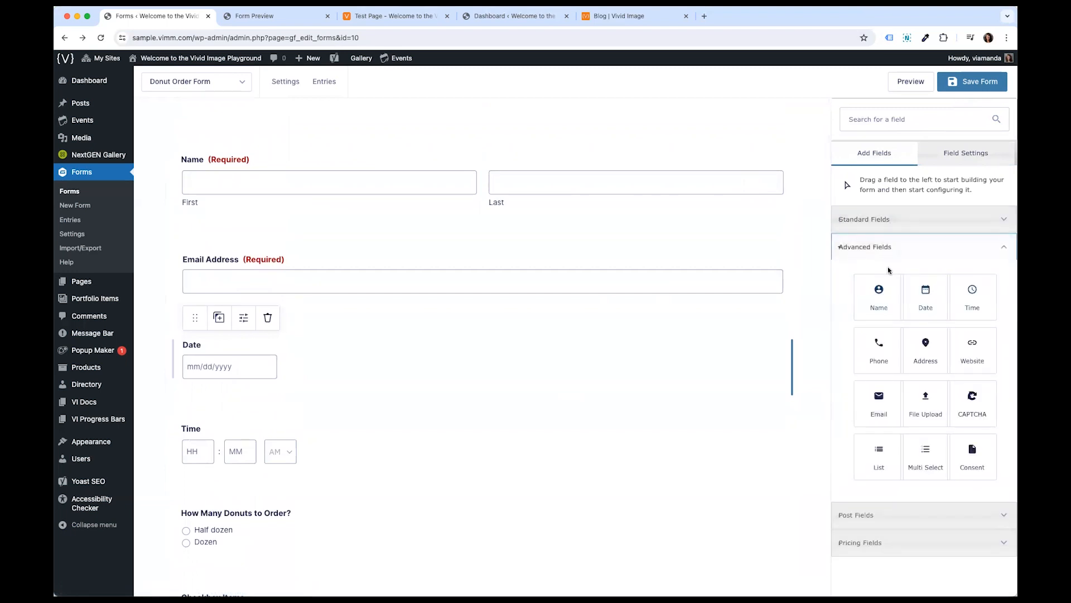
{"action": "left_click", "coordinate": [894, 221]}
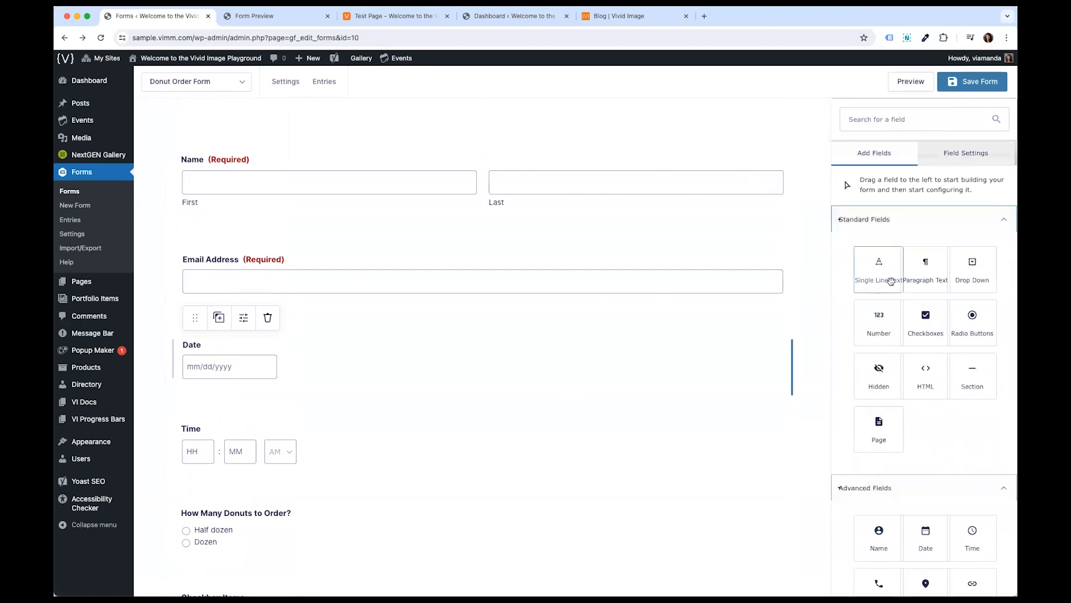
{"action": "left_click_drag", "start_coordinate": [885, 277], "coordinate": [701, 239]}
{"action": "mouse_move", "coordinate": [227, 259]}
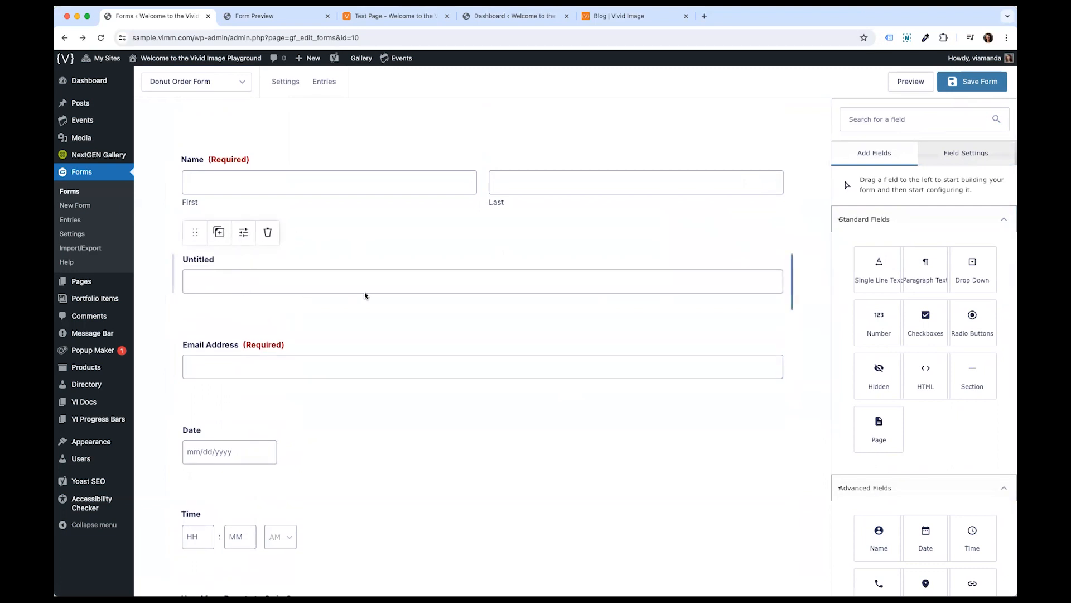
- Browse the Advanced, Post and Pricing field groups available for adding
{"action": "left_click", "coordinate": [876, 223]}
{"action": "left_click", "coordinate": [871, 249]}
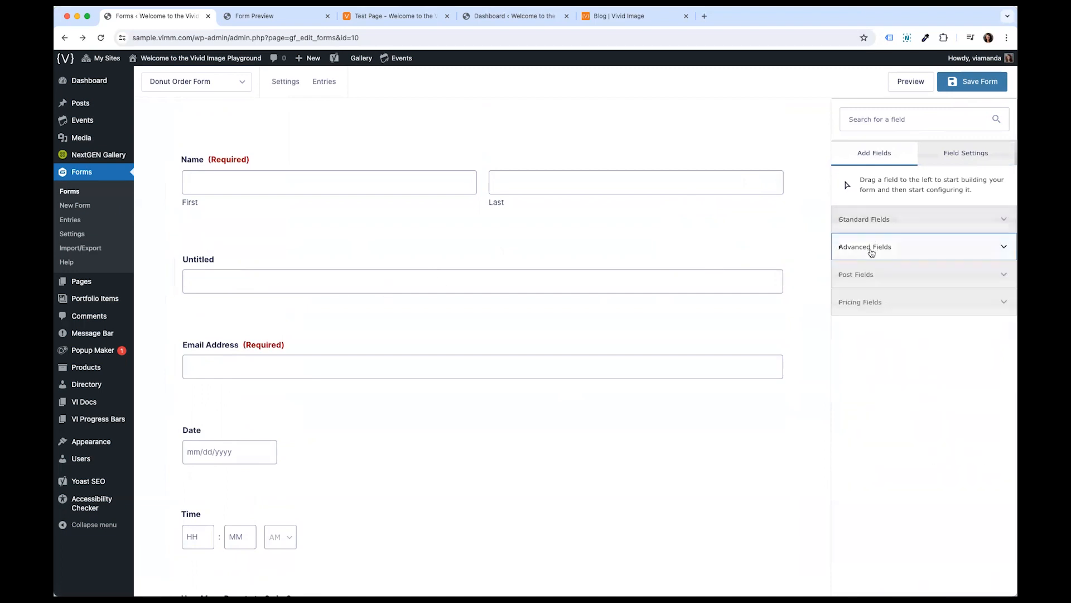
{"action": "left_click", "coordinate": [894, 276]}
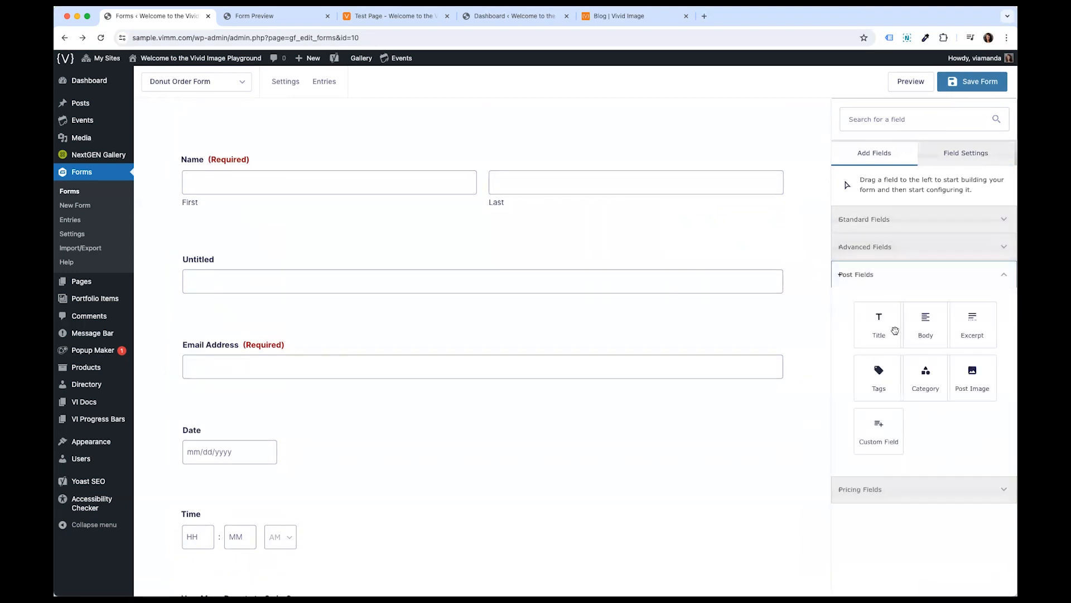
{"action": "left_click", "coordinate": [892, 498]}
{"action": "left_click", "coordinate": [892, 500]}
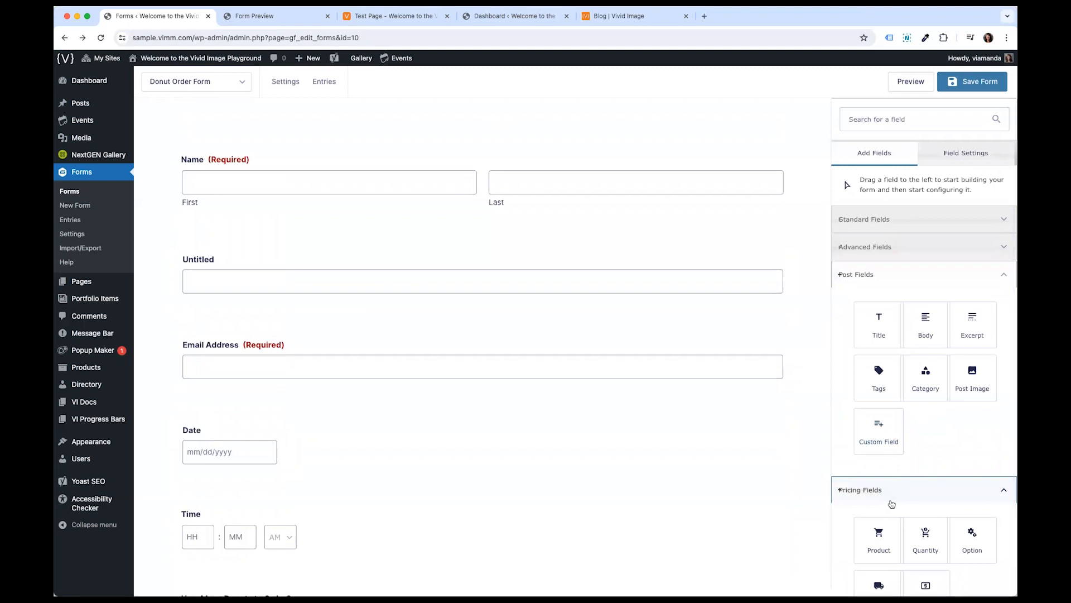
{"action": "left_click", "coordinate": [865, 281]}
{"action": "left_click", "coordinate": [780, 160]}
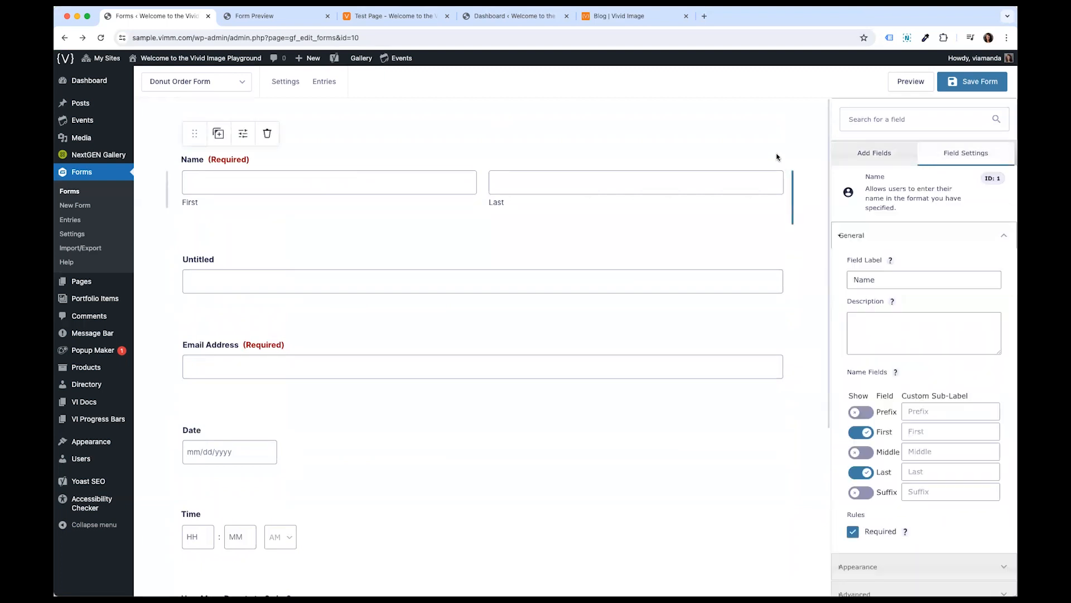
- Duplicate the Donut Order Form from the forms list
{"action": "left_click", "coordinate": [87, 194]}
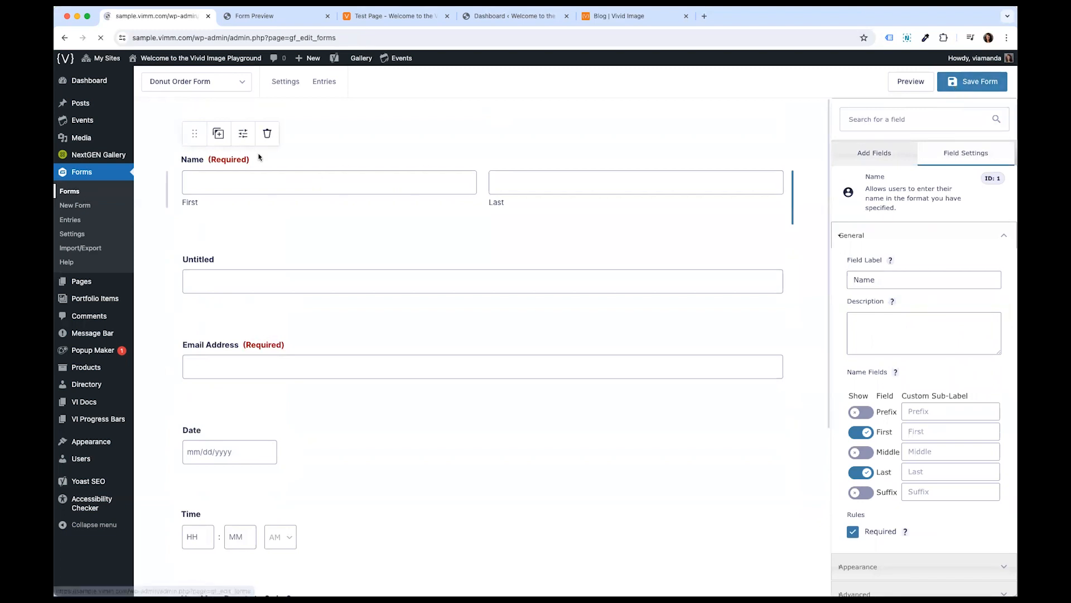
{"action": "mouse_move", "coordinate": [375, 325]}
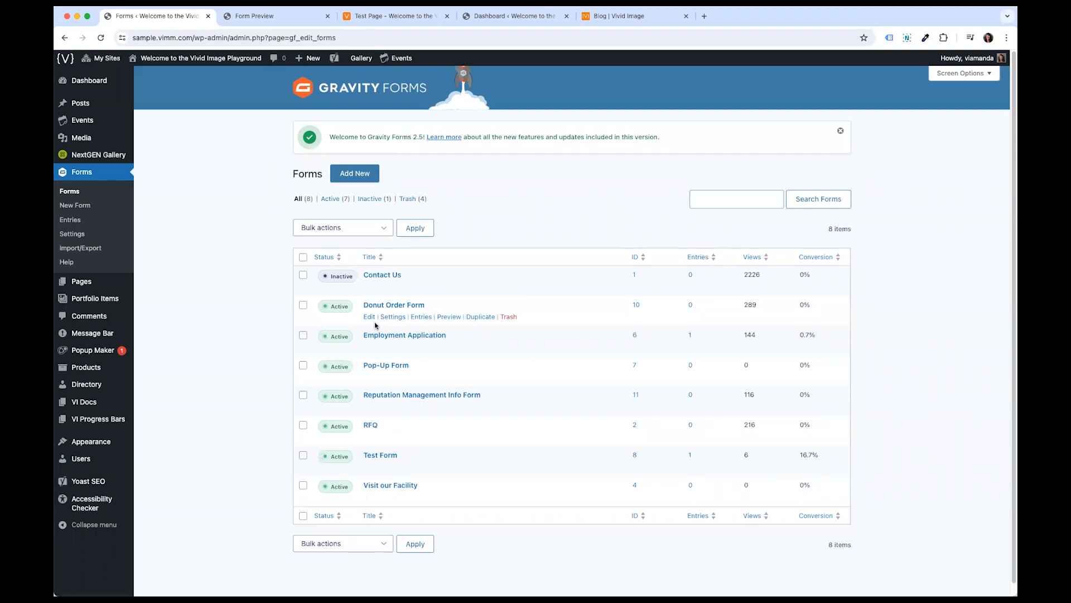
{"action": "mouse_move", "coordinate": [410, 313]}
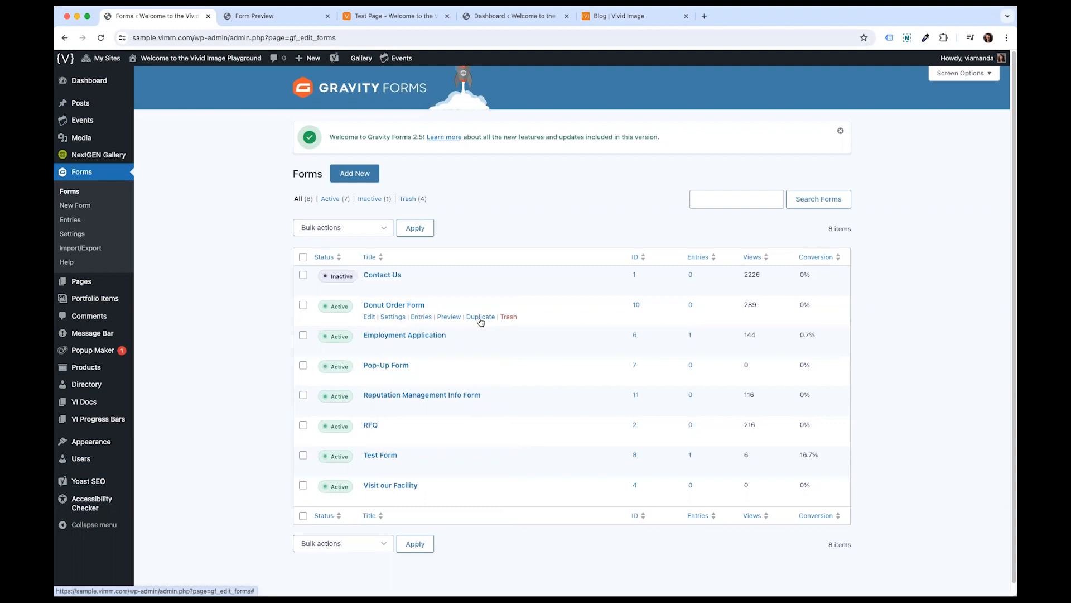
{"action": "left_click", "coordinate": [479, 318]}
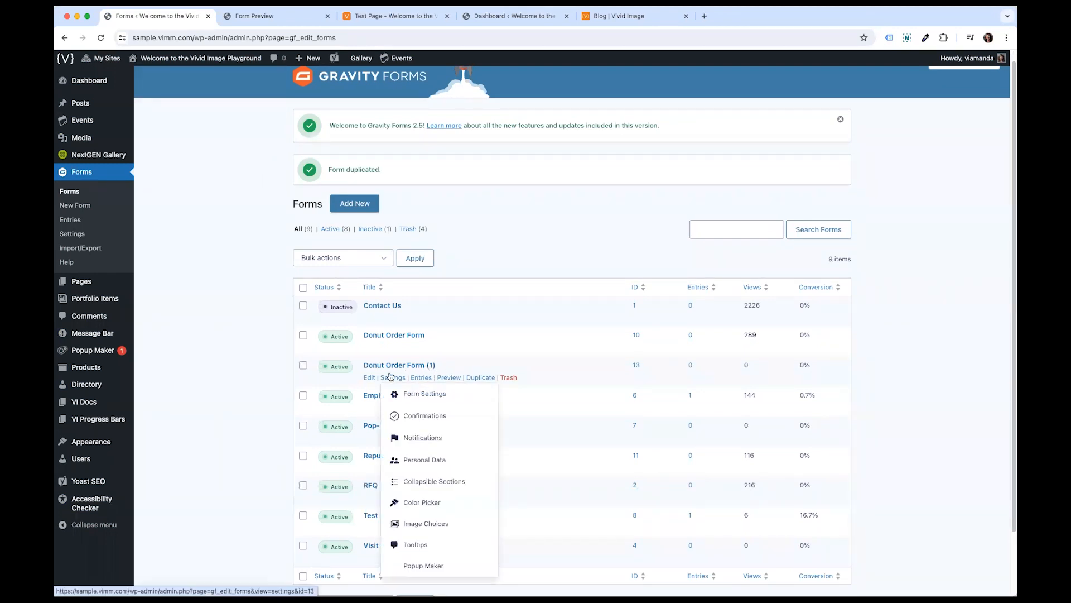
- Switch the Donut Order Form to inactive and back to active
{"action": "left_click", "coordinate": [338, 341]}
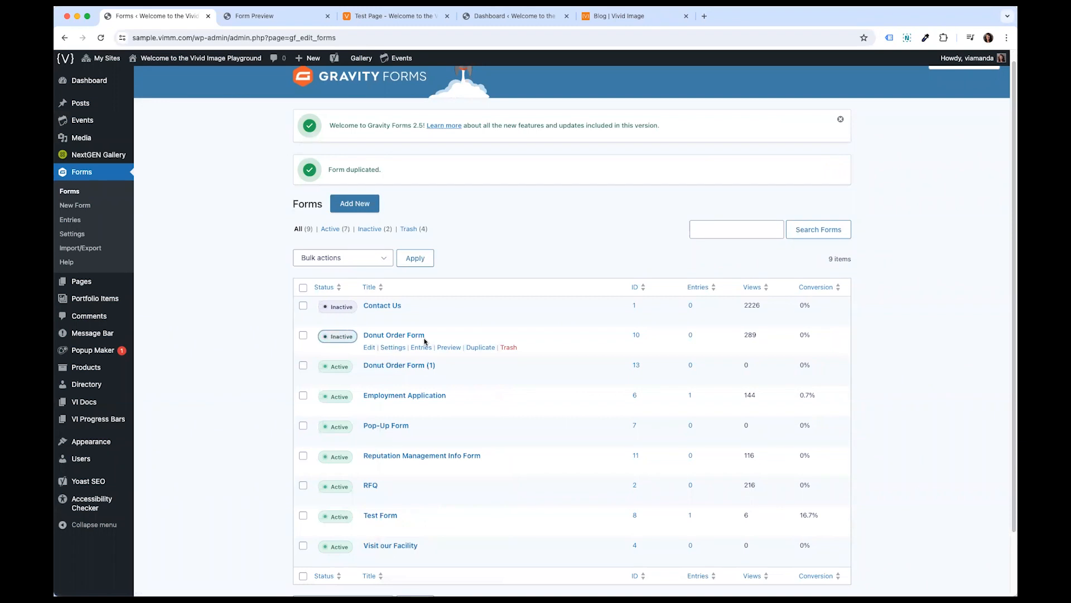
{"action": "left_click", "coordinate": [339, 339]}
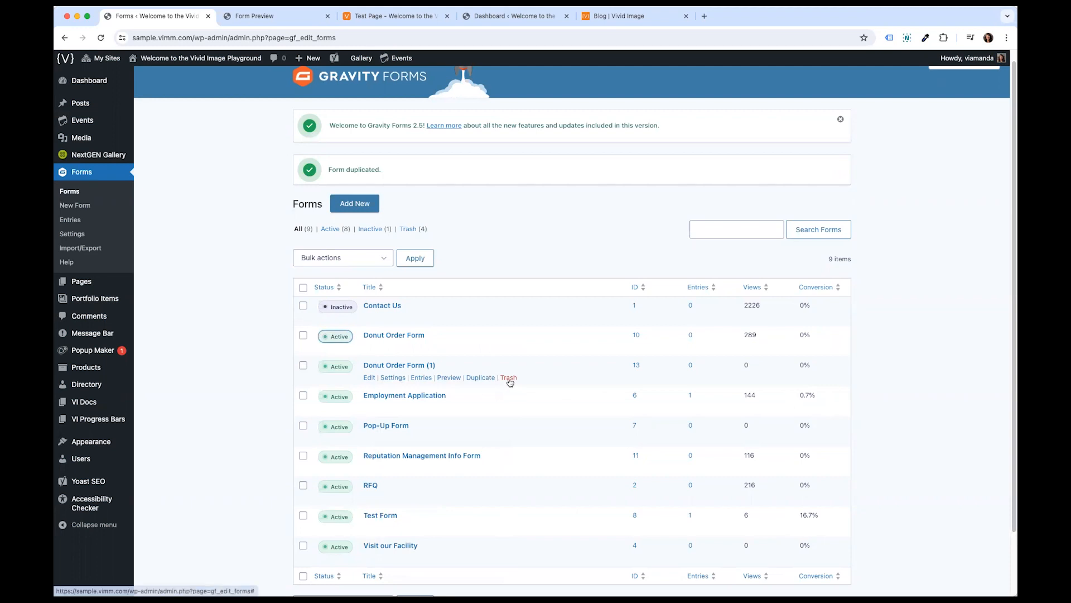
- Move the Donut Order Form (1) copy to the trash and delete it permanently
{"action": "left_click", "coordinate": [508, 378]}
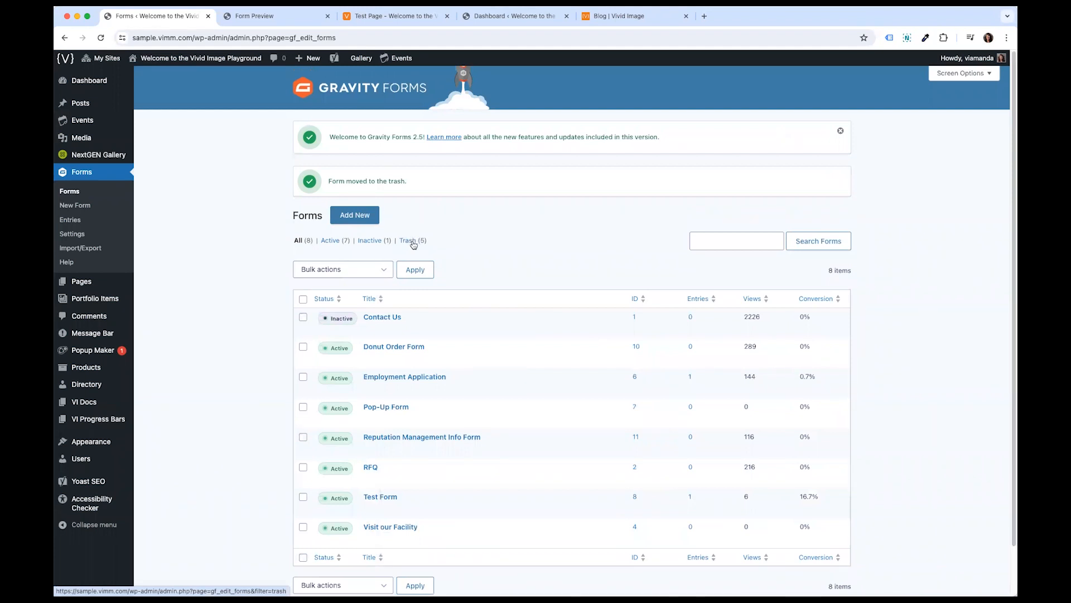
{"action": "left_click", "coordinate": [414, 245]}
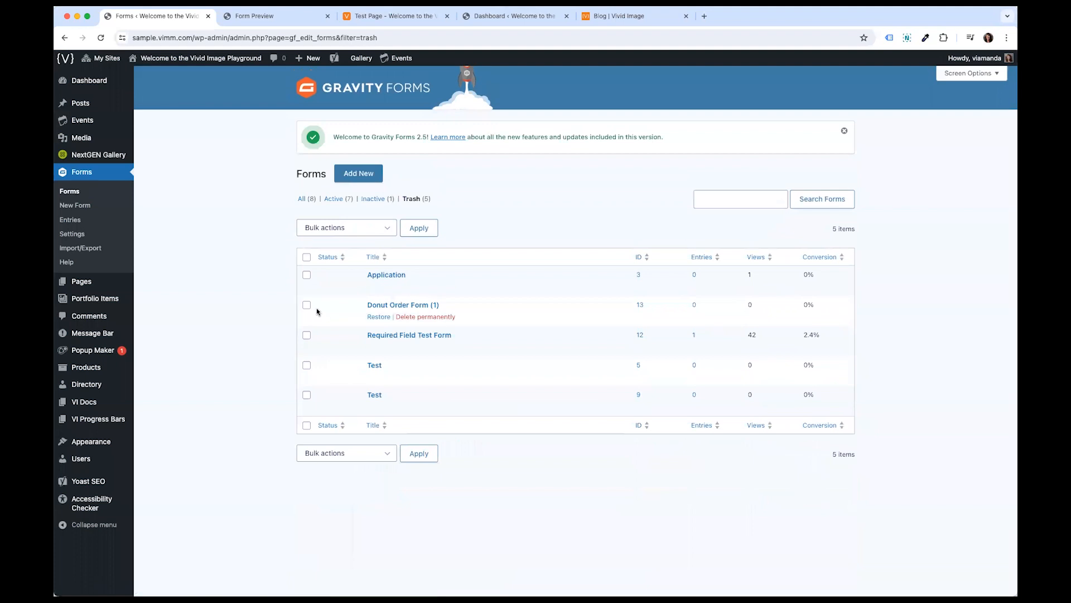
{"action": "left_click", "coordinate": [306, 305]}
{"action": "left_click", "coordinate": [416, 316]}
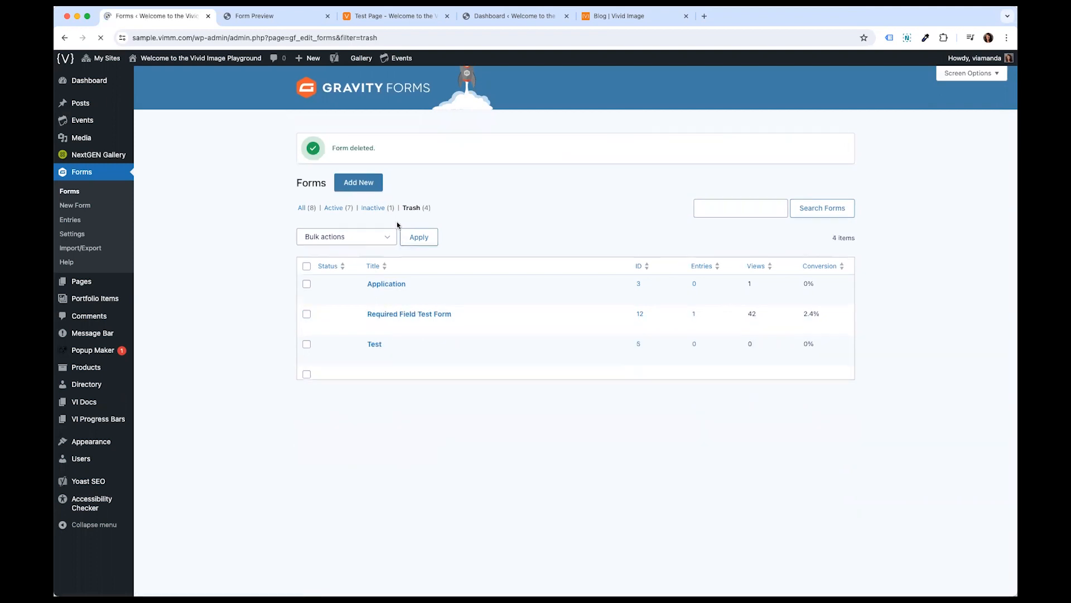
- Open the Donut Order Form's Default Confirmation for editing
{"action": "left_click", "coordinate": [307, 241]}
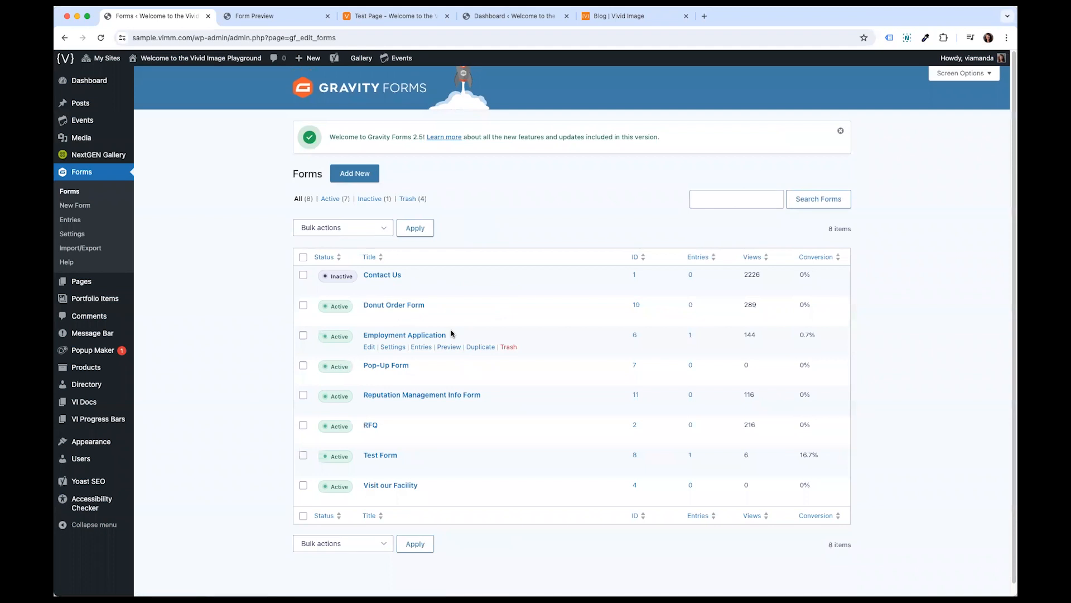
{"action": "mouse_move", "coordinate": [384, 322]}
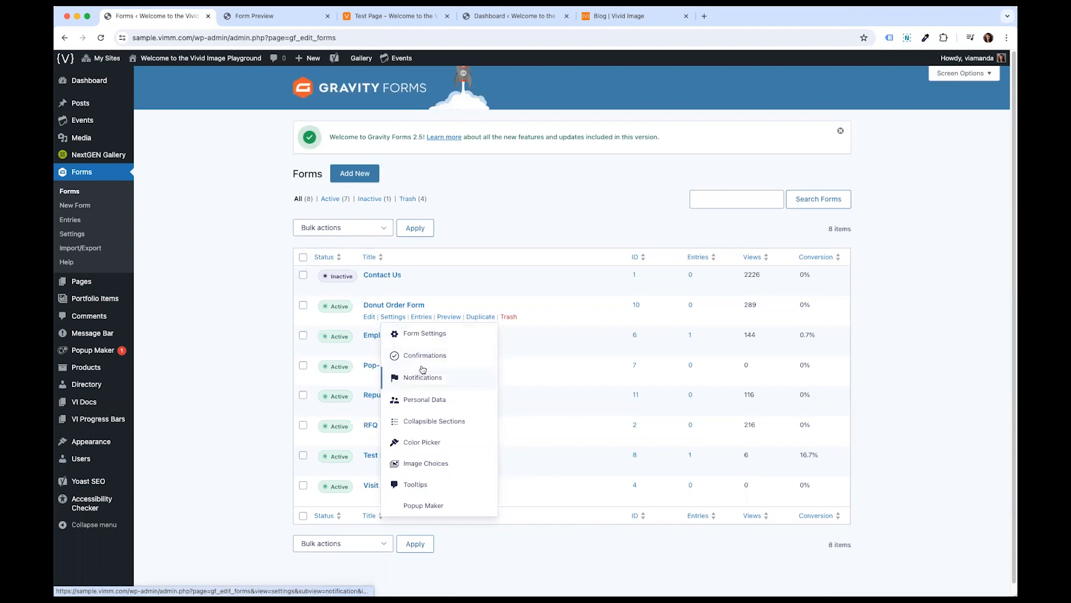
{"action": "left_click", "coordinate": [424, 358]}
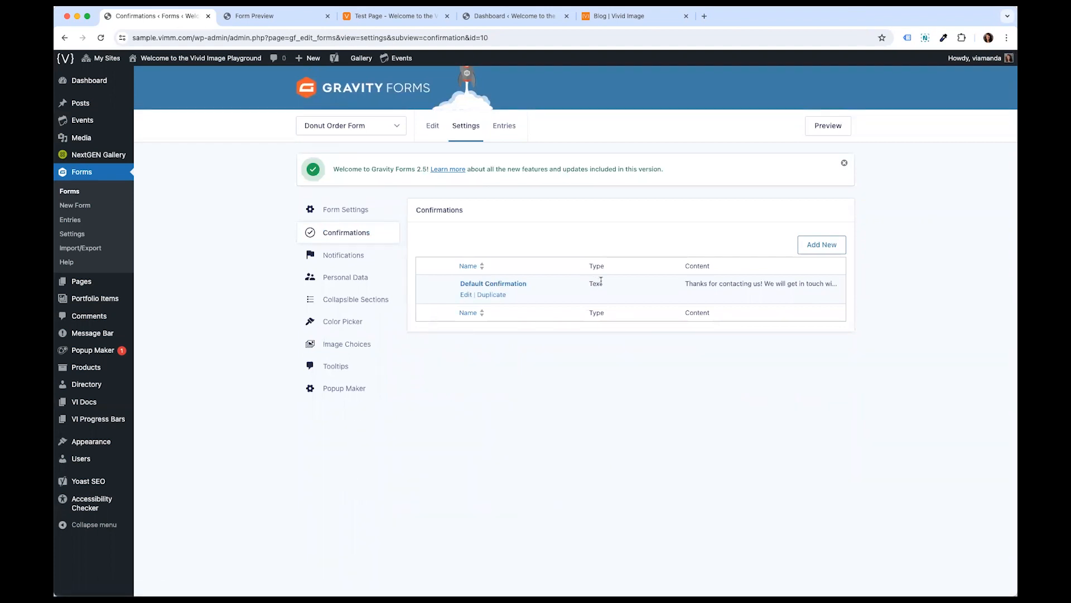
{"action": "left_click_drag", "start_coordinate": [687, 283], "coordinate": [781, 294]}
{"action": "left_click", "coordinate": [509, 289]}
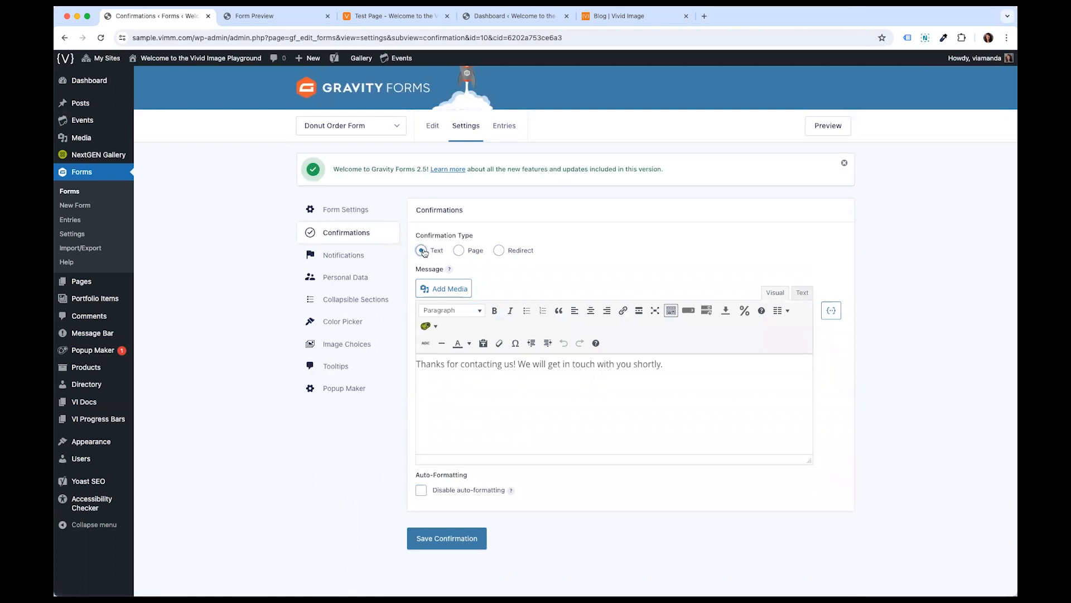
- Switch the Default Confirmation type to Page, browse its page list, then return it to Text
{"action": "left_click_drag", "start_coordinate": [689, 359], "coordinate": [414, 364]}
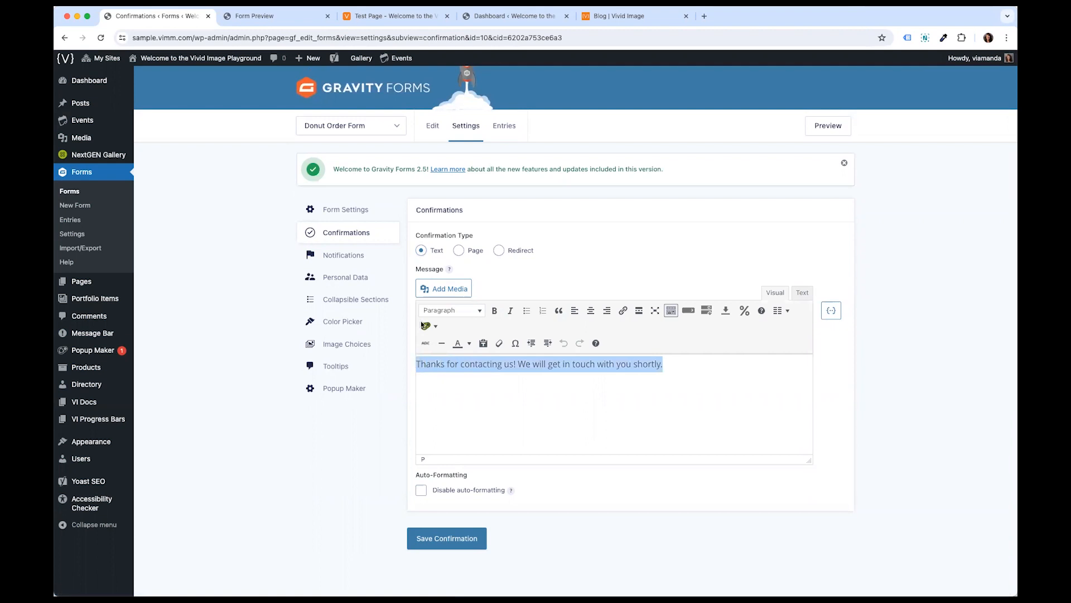
{"action": "left_click", "coordinate": [459, 250]}
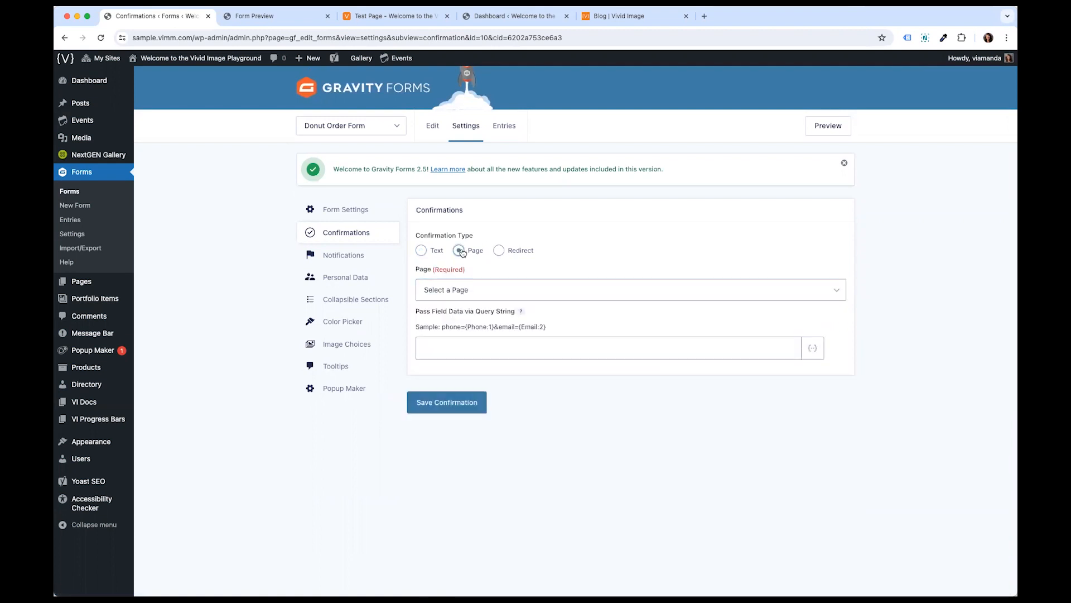
{"action": "left_click", "coordinate": [463, 296]}
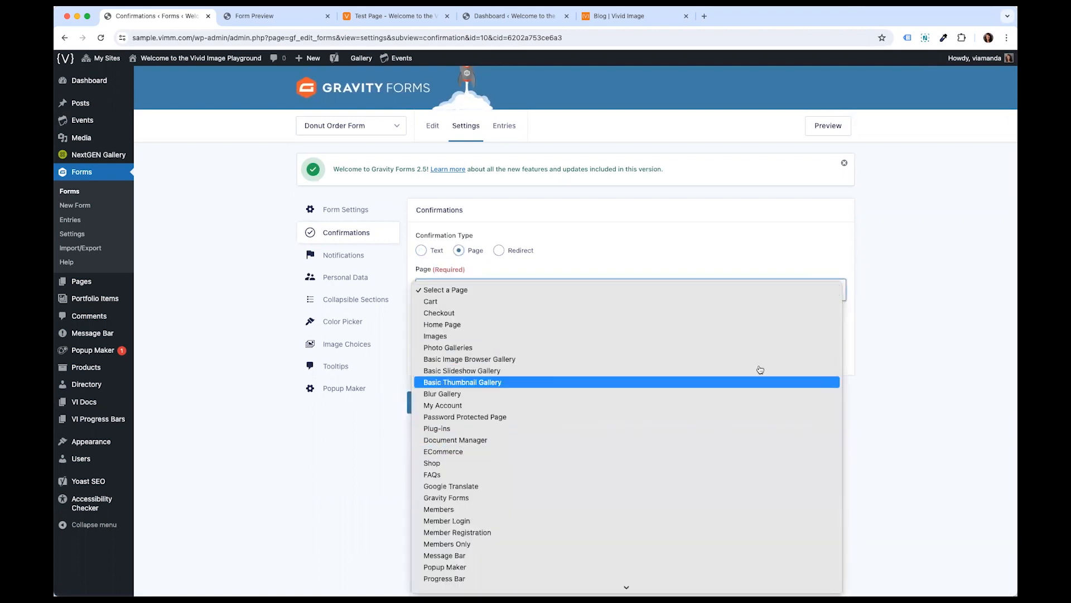
{"action": "left_click", "coordinate": [870, 285]}
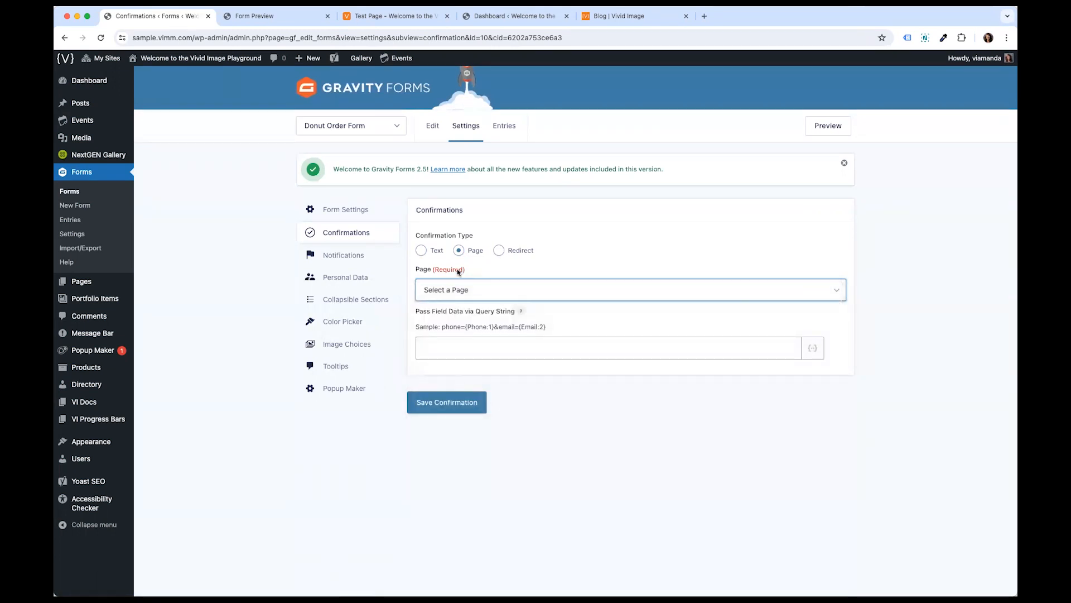
{"action": "left_click", "coordinate": [432, 252]}
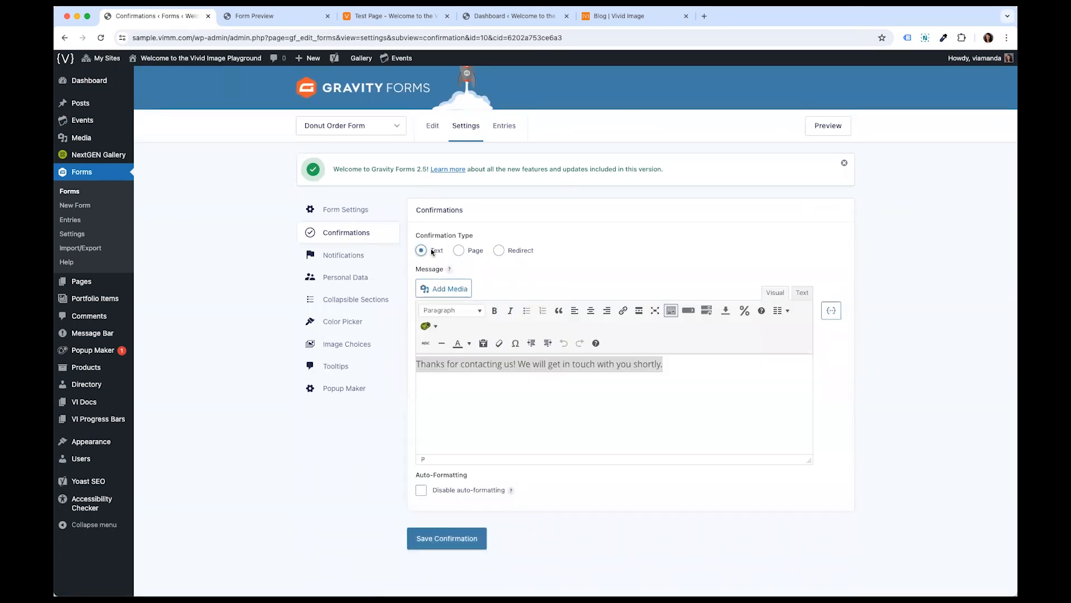
{"action": "left_click", "coordinate": [547, 387]}
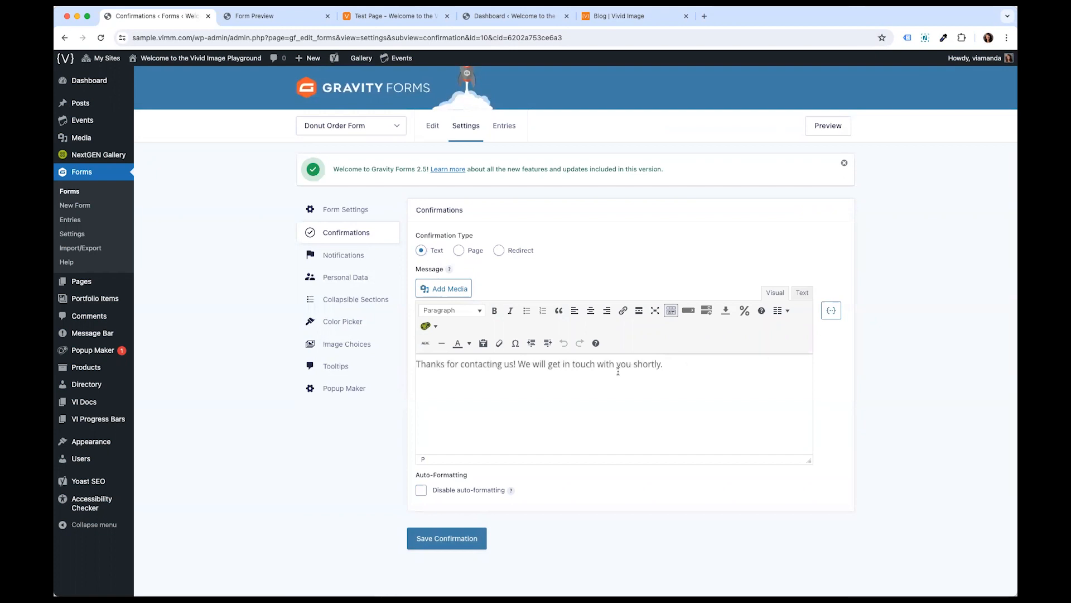
{"action": "left_click_drag", "start_coordinate": [518, 365], "coordinate": [523, 364]}
{"action": "left_click", "coordinate": [672, 357]}
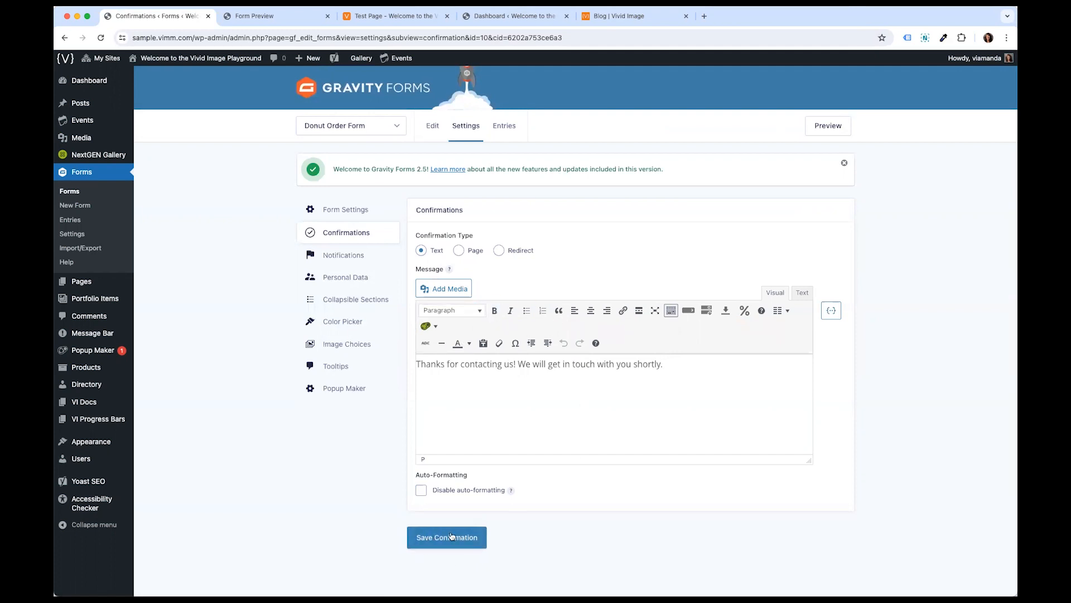
- Open the form's Admin Notification for editing from the notifications list
{"action": "left_click", "coordinate": [356, 256]}
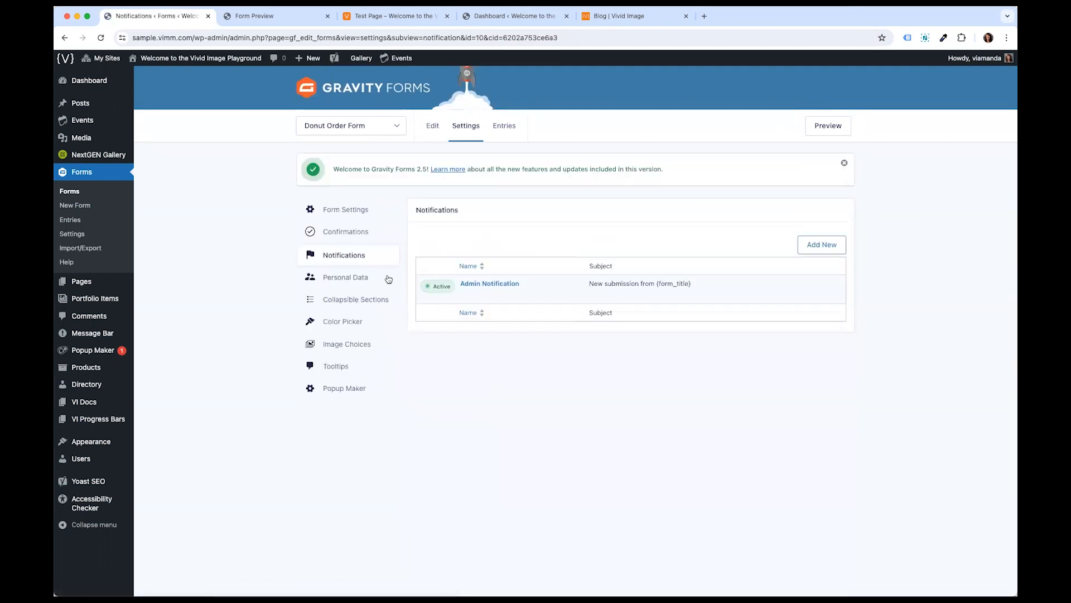
{"action": "mouse_move", "coordinate": [463, 284]}
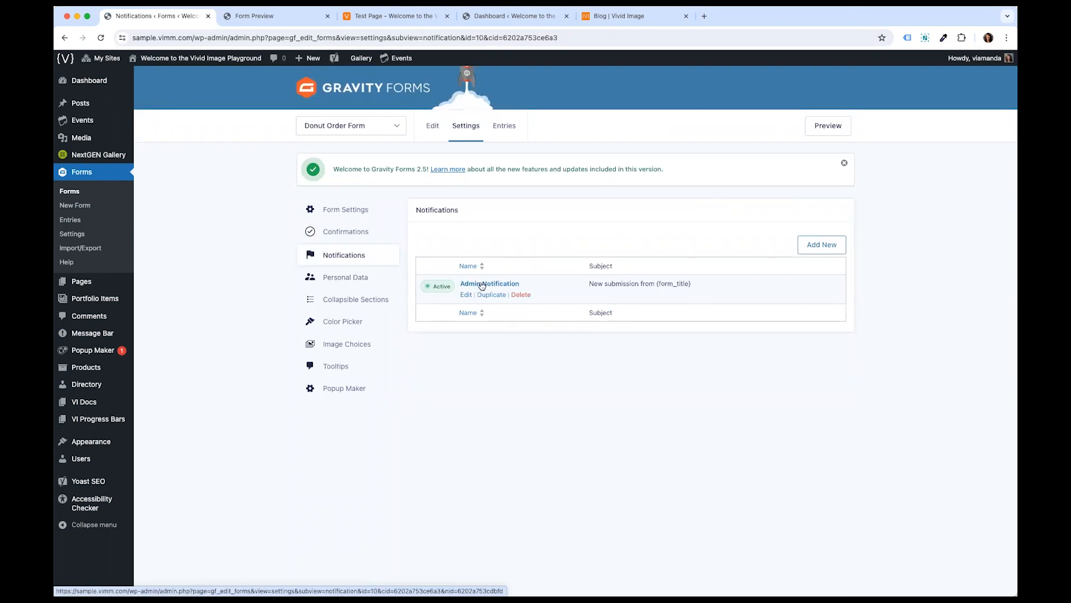
{"action": "left_click_drag", "start_coordinate": [588, 284], "coordinate": [690, 286]}
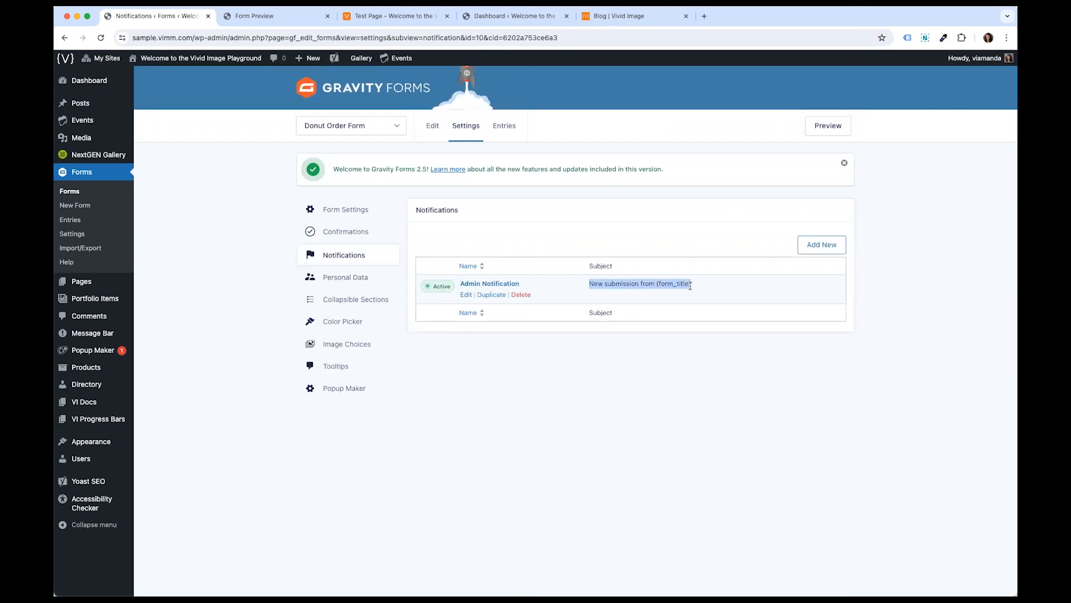
{"action": "left_click", "coordinate": [543, 346]}
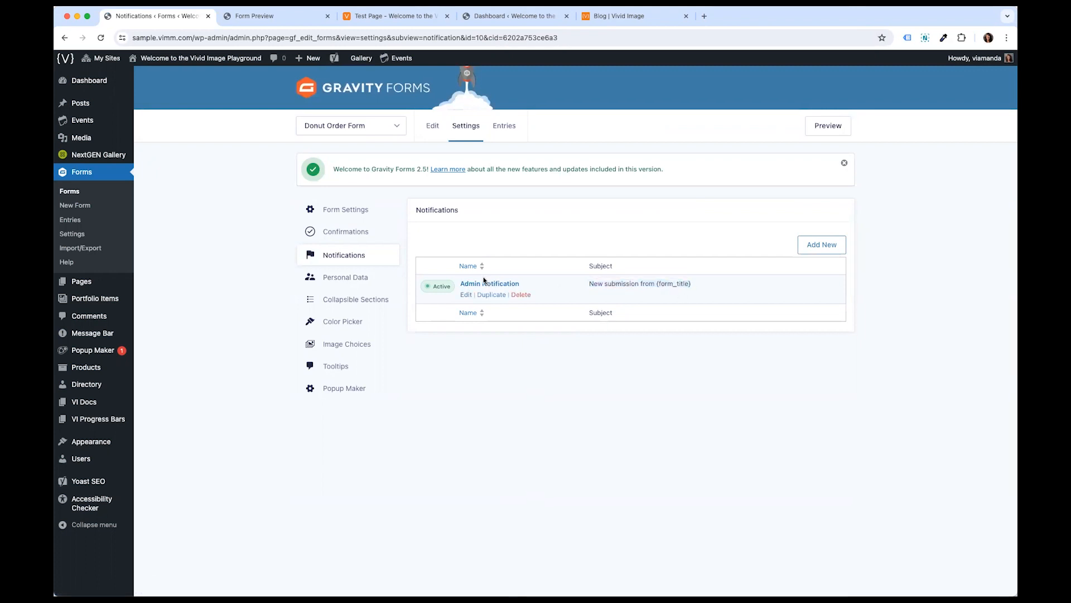
{"action": "left_click", "coordinate": [482, 285]}
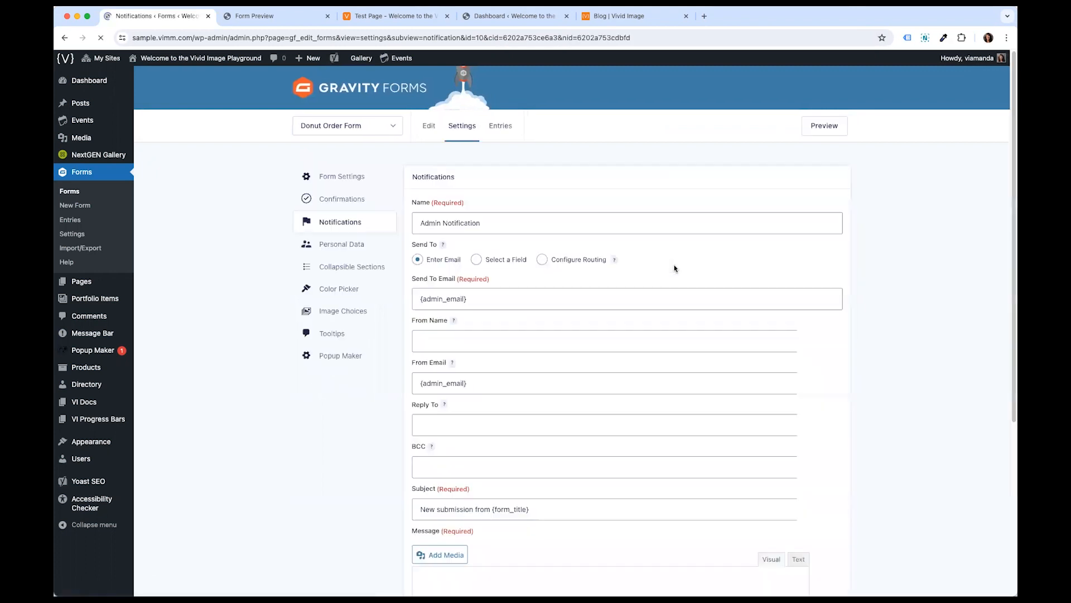
- Replace the Send To Email value with a single recipient e-mail address
{"action": "scroll", "coordinate": [613, 327], "scroll_direction": "down", "scroll_amount": 1}
{"action": "left_click_drag", "start_coordinate": [527, 313], "coordinate": [416, 316]}
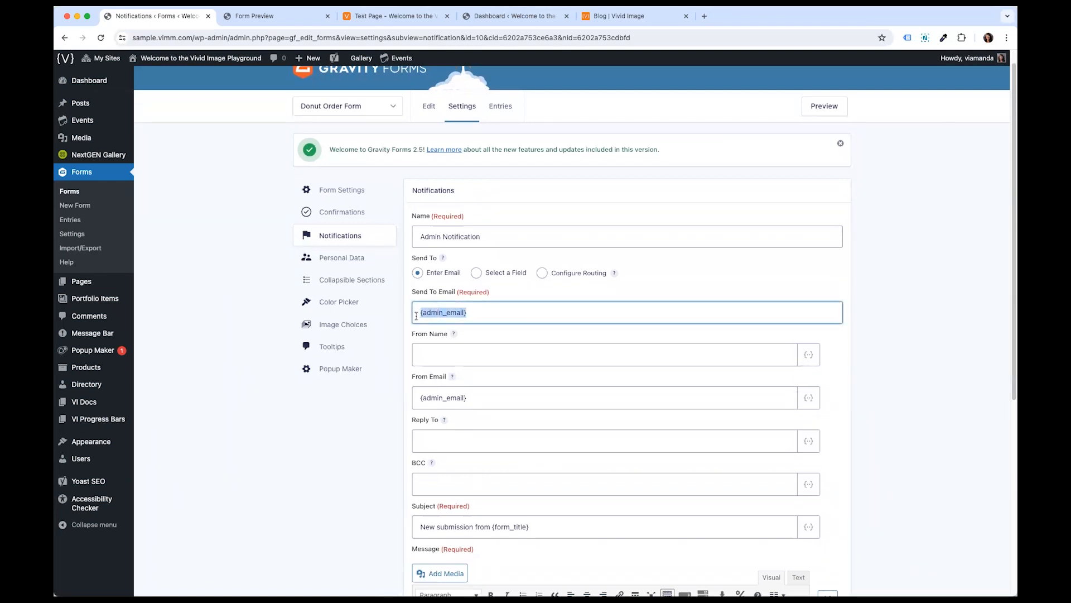
{"action": "left_click", "coordinate": [417, 314]}
{"action": "left_click_drag", "start_coordinate": [417, 310], "coordinate": [469, 312]}
{"action": "left_click", "coordinate": [426, 308]}
{"action": "left_click_drag", "start_coordinate": [420, 312], "coordinate": [482, 309]}
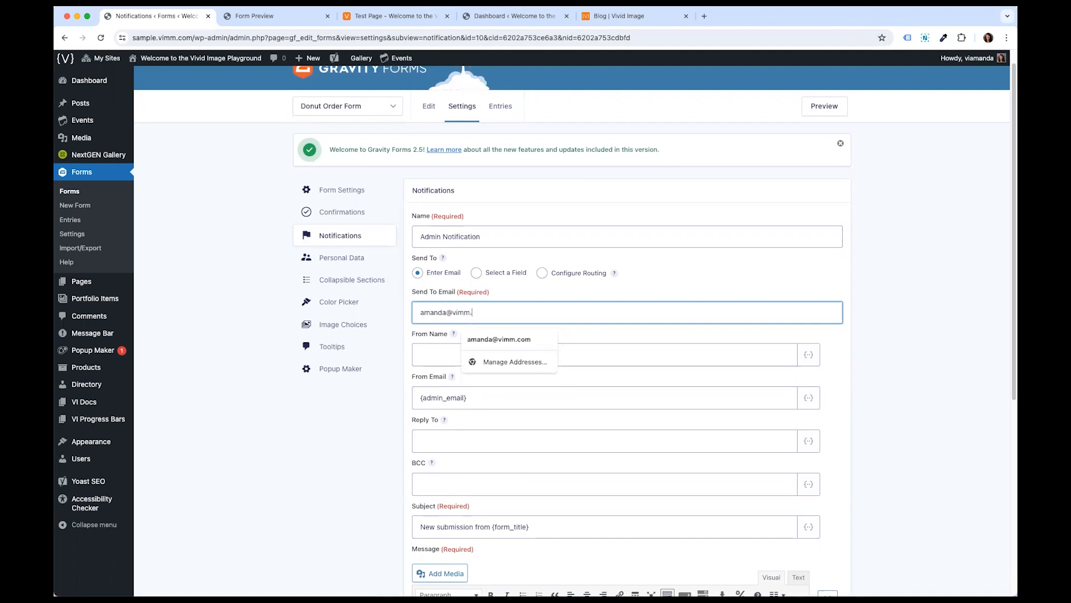
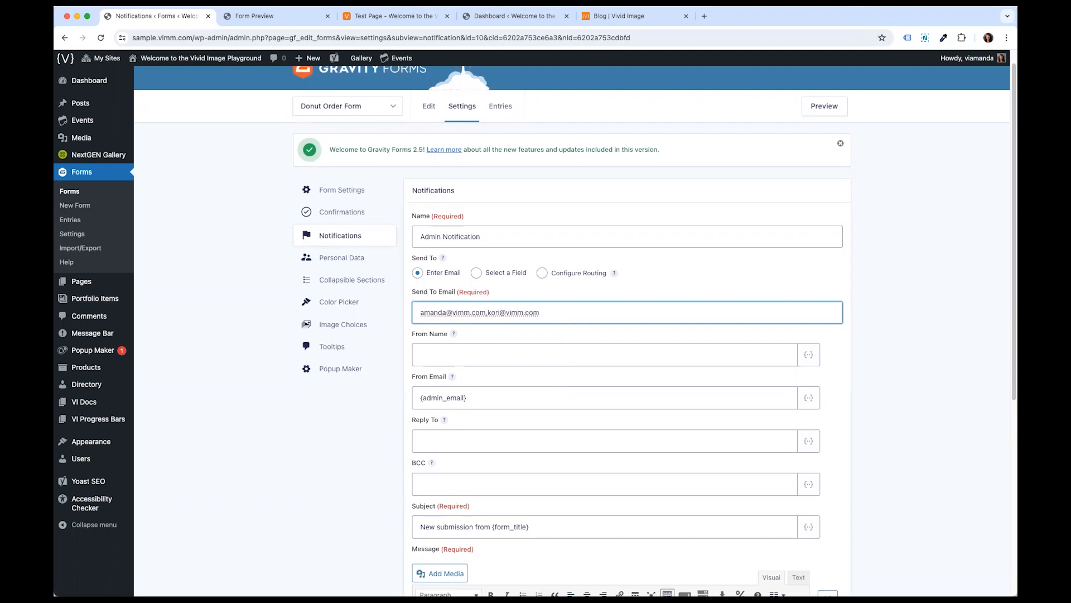
{"action": "left_click_drag", "start_coordinate": [536, 316], "coordinate": [488, 314]}
{"action": "key", "text": "BackSpace"}
{"action": "left_click", "coordinate": [895, 354]}
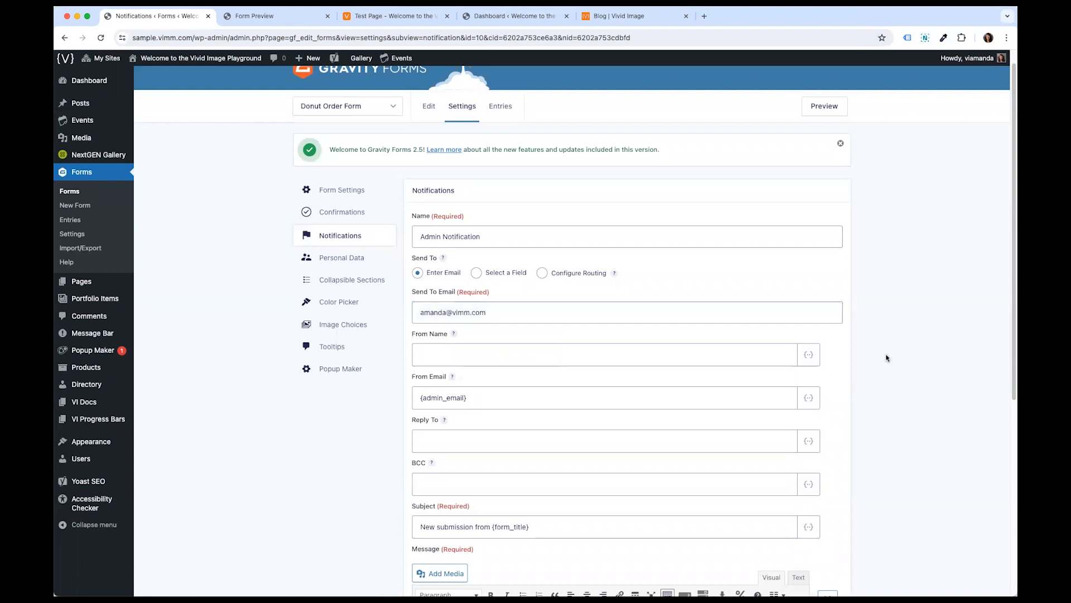
- Review the {all_fields} message body and update the notification
{"action": "scroll", "coordinate": [885, 356], "scroll_direction": "down", "scroll_amount": 5}
{"action": "left_click", "coordinate": [619, 352]}
{"action": "left_click_drag", "start_coordinate": [444, 335], "coordinate": [412, 335]}
{"action": "left_click", "coordinate": [473, 333]}
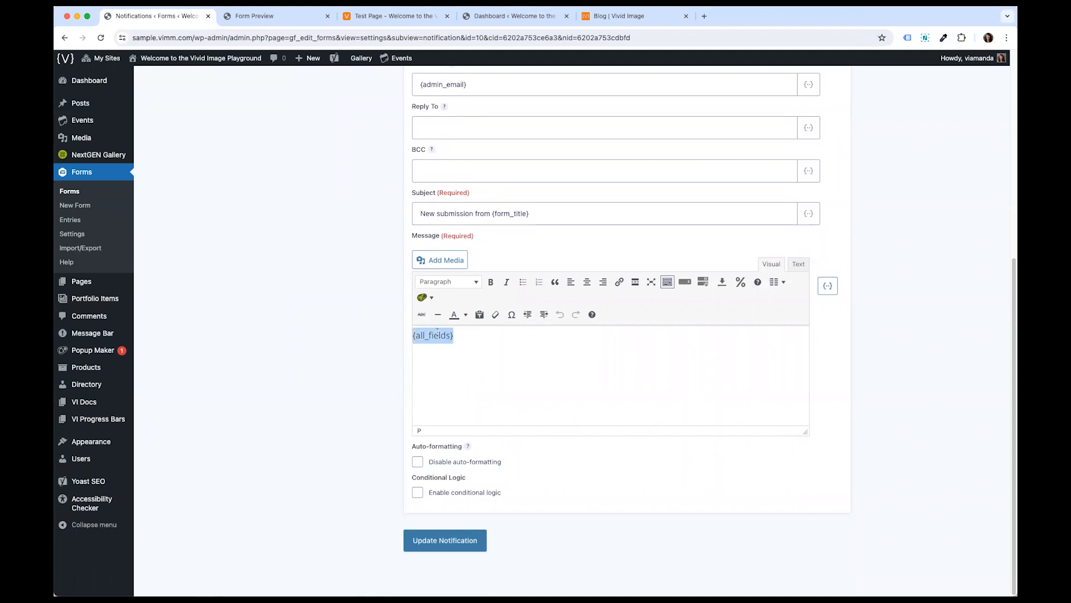
{"action": "left_click", "coordinate": [473, 338]}
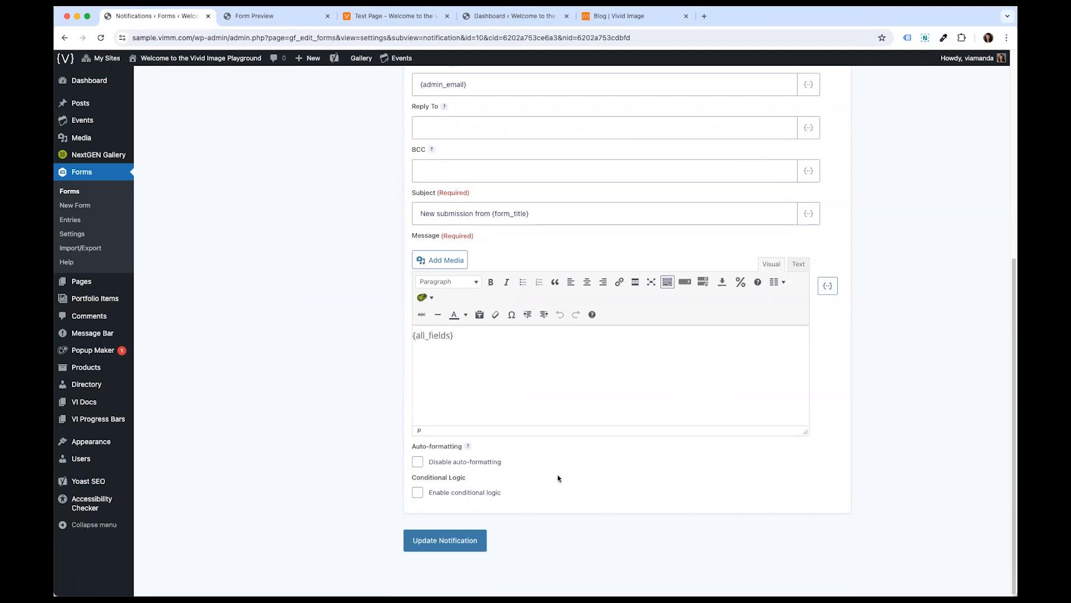
{"action": "left_click", "coordinate": [439, 539]}
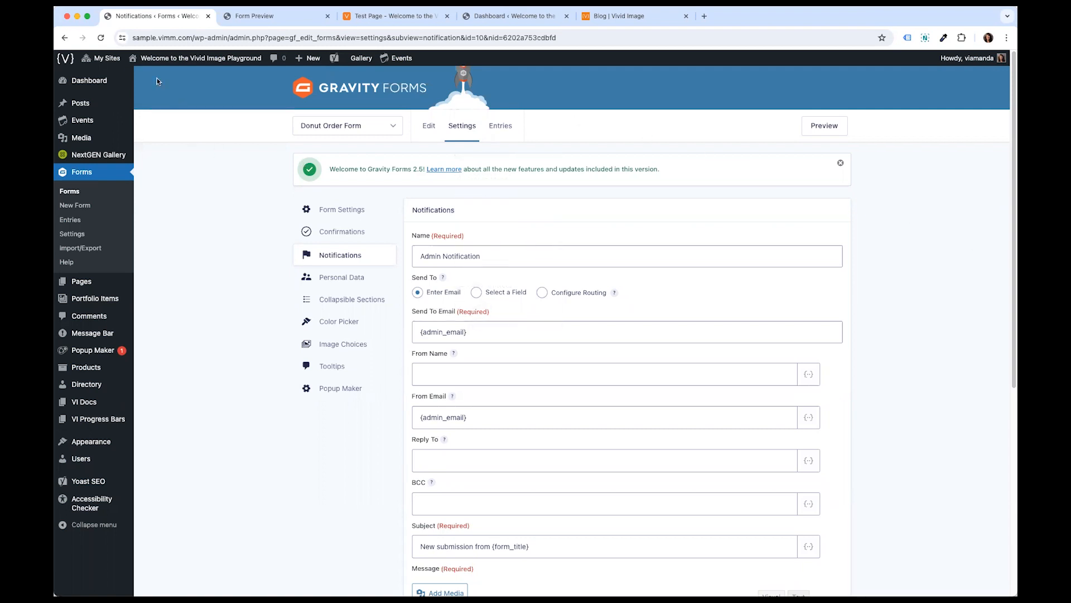
- Go to the Dashboard
{"action": "left_click", "coordinate": [96, 82]}
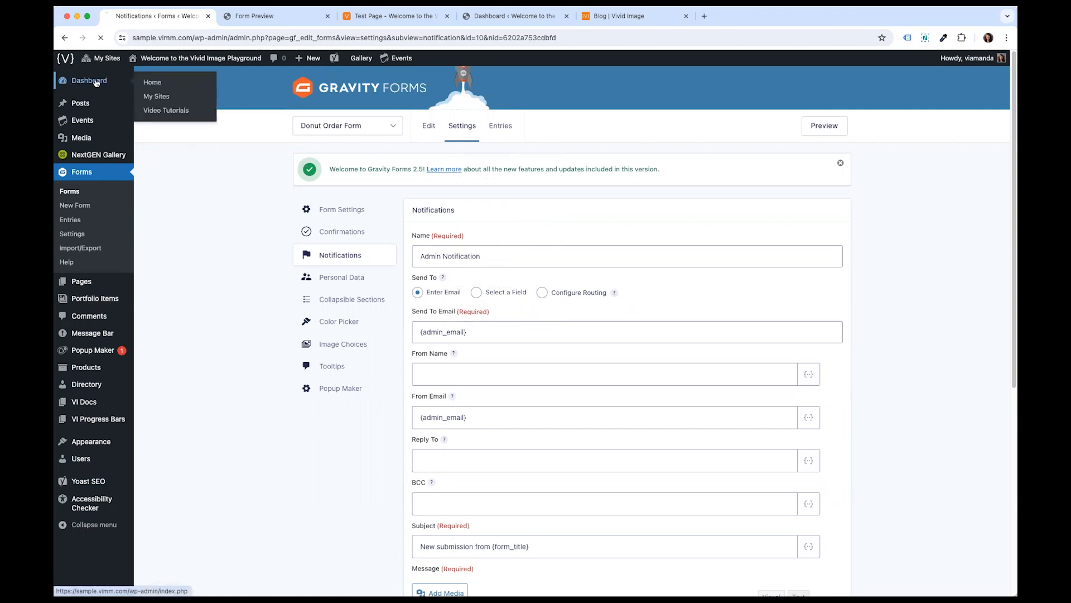